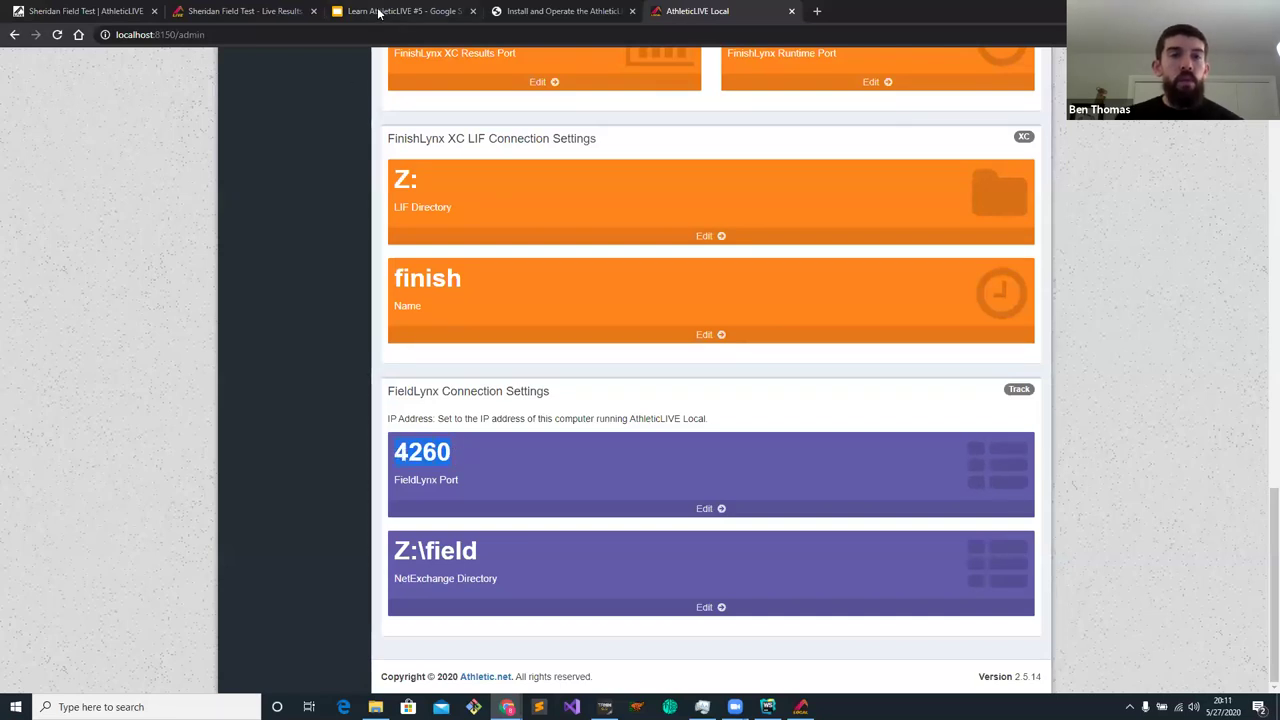
Compare the network diagram slide with the FieldLynx connection settings in AthleticLIVE Local and highlight the NetExchange directory
key(ctrl+3)
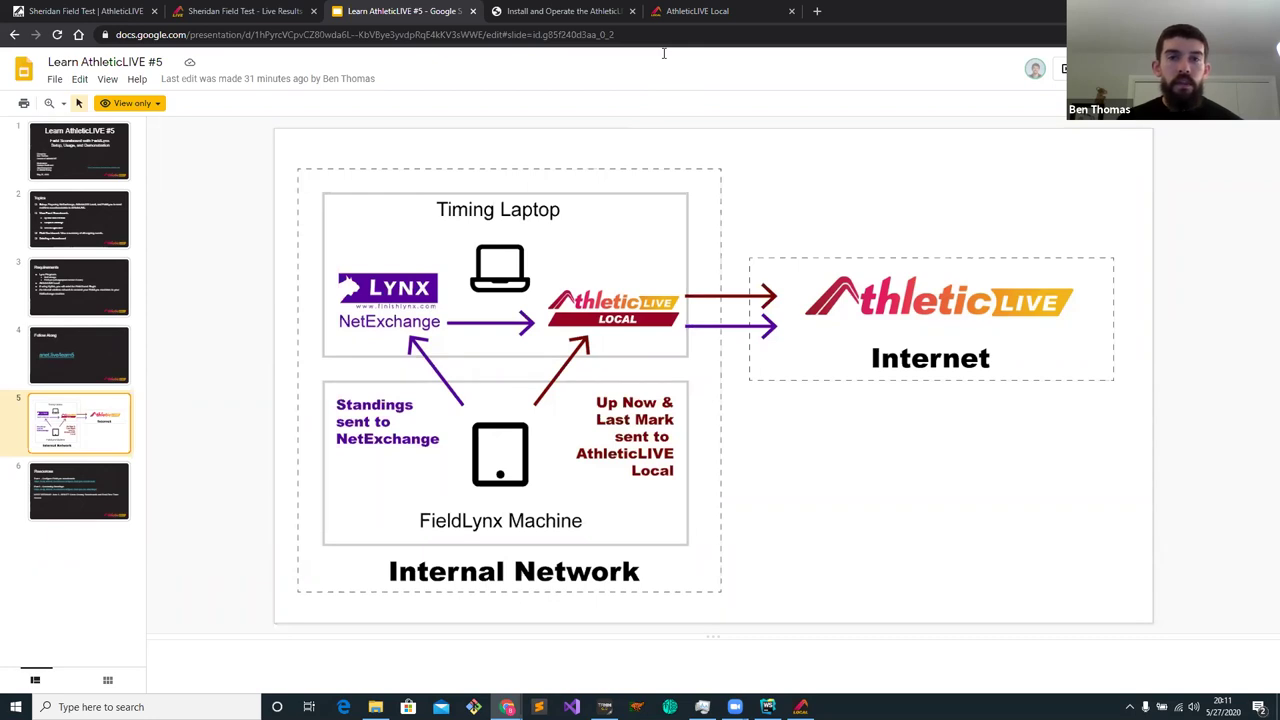
key(ctrl+5)
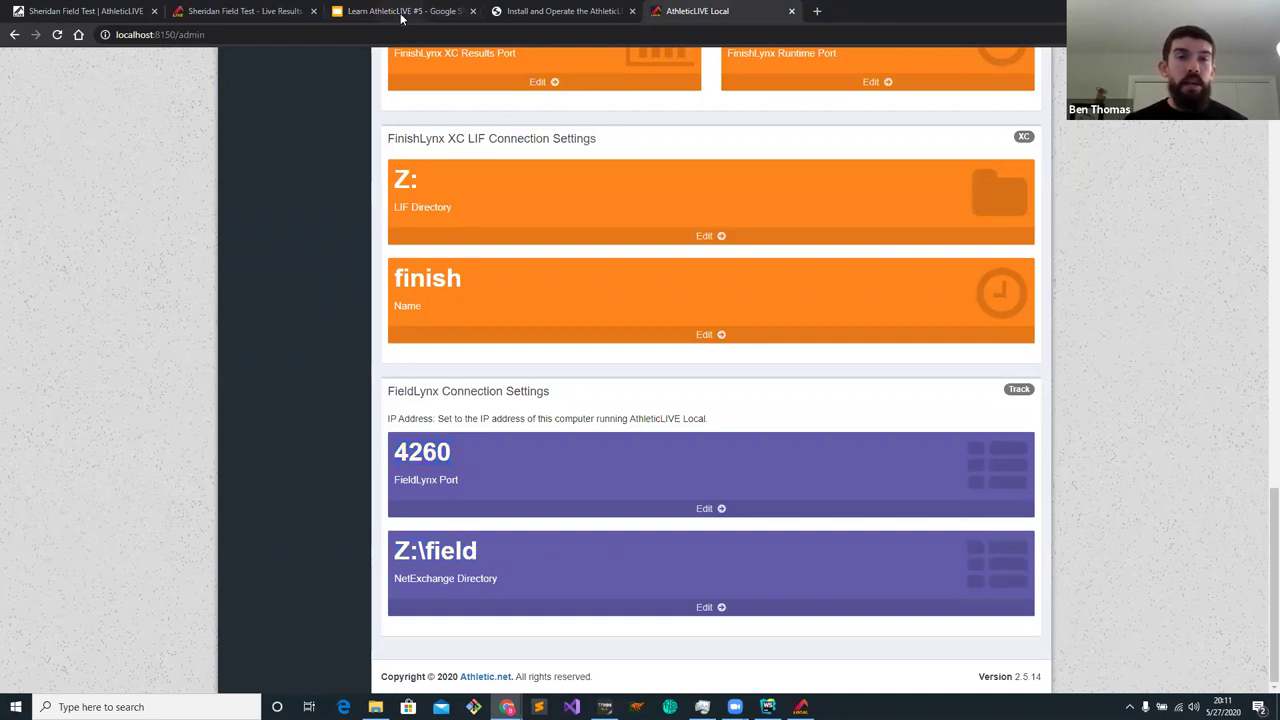
key(ctrl+3)
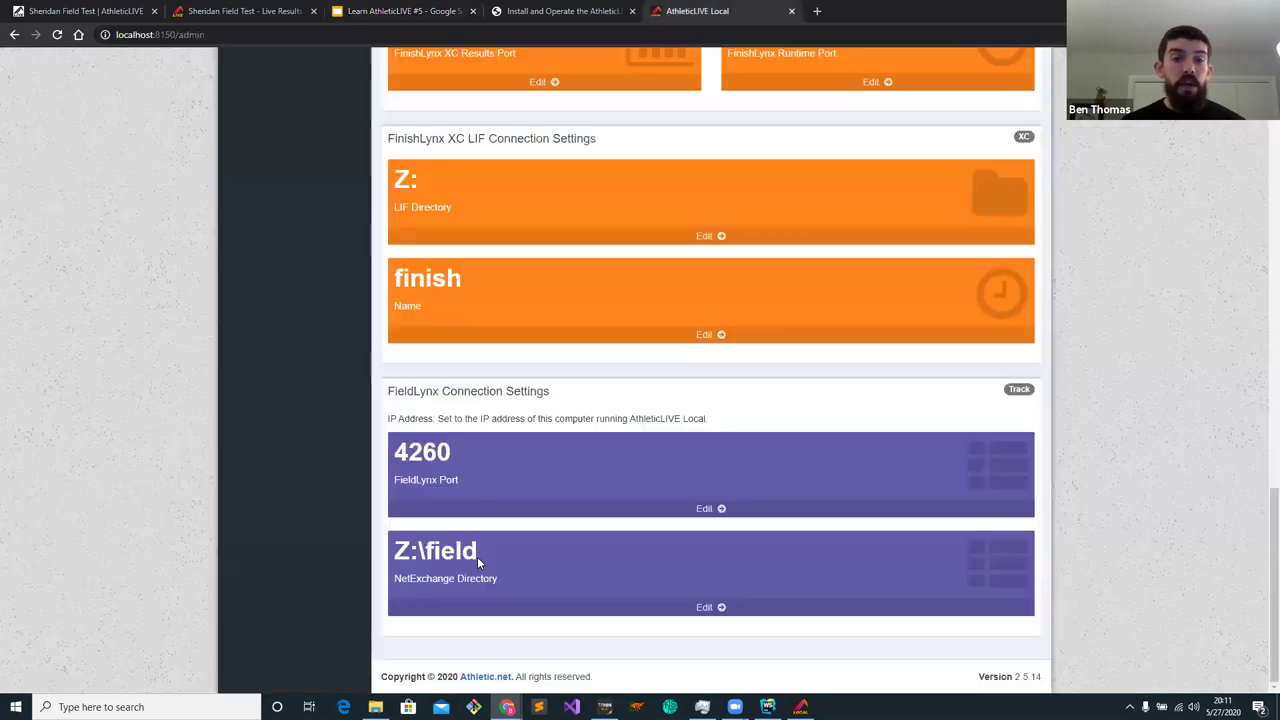
click(695, 14)
triple_click(400, 551)
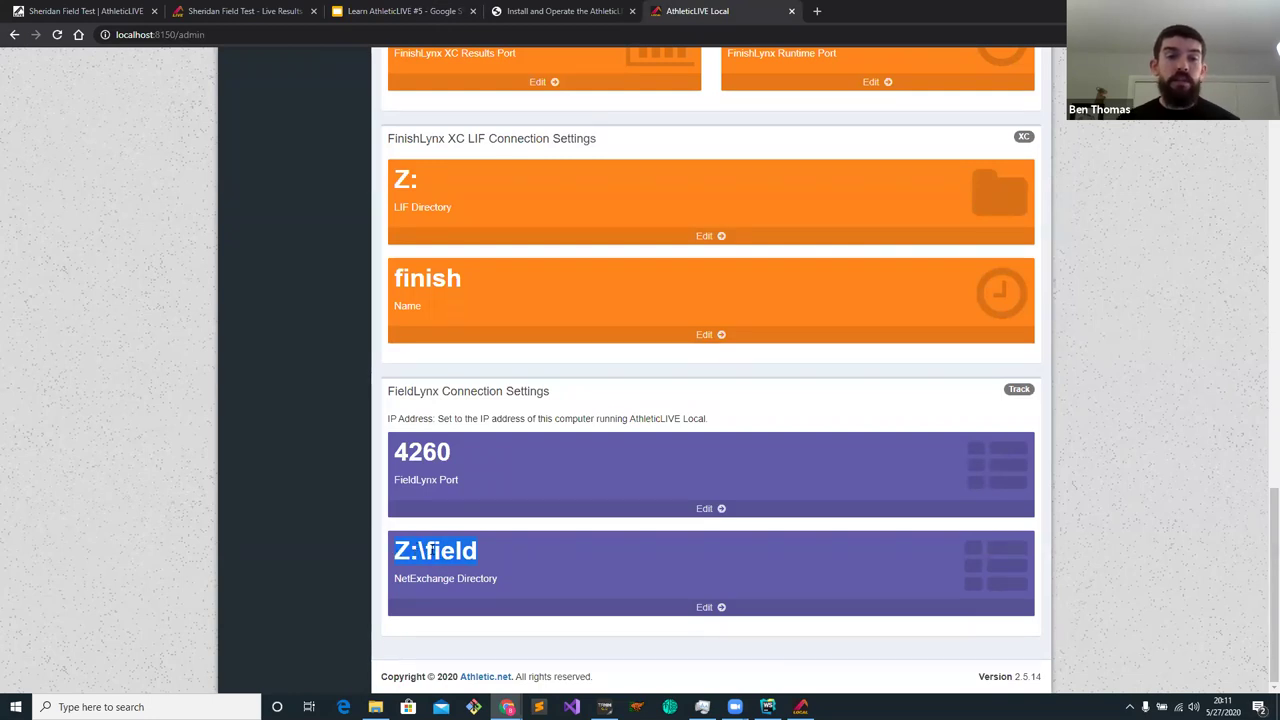
Switch to File Explorer and inspect the Z: drive and the contents of its field folder
key(alt+Tab)
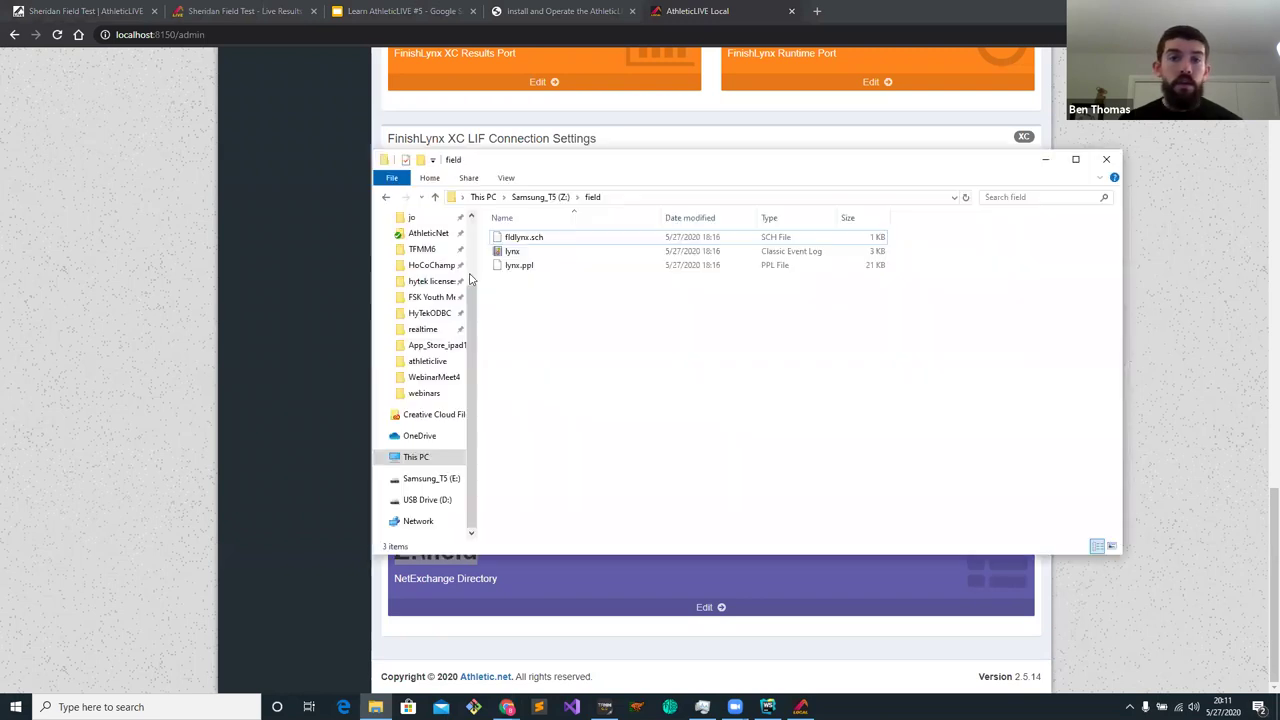
click(545, 197)
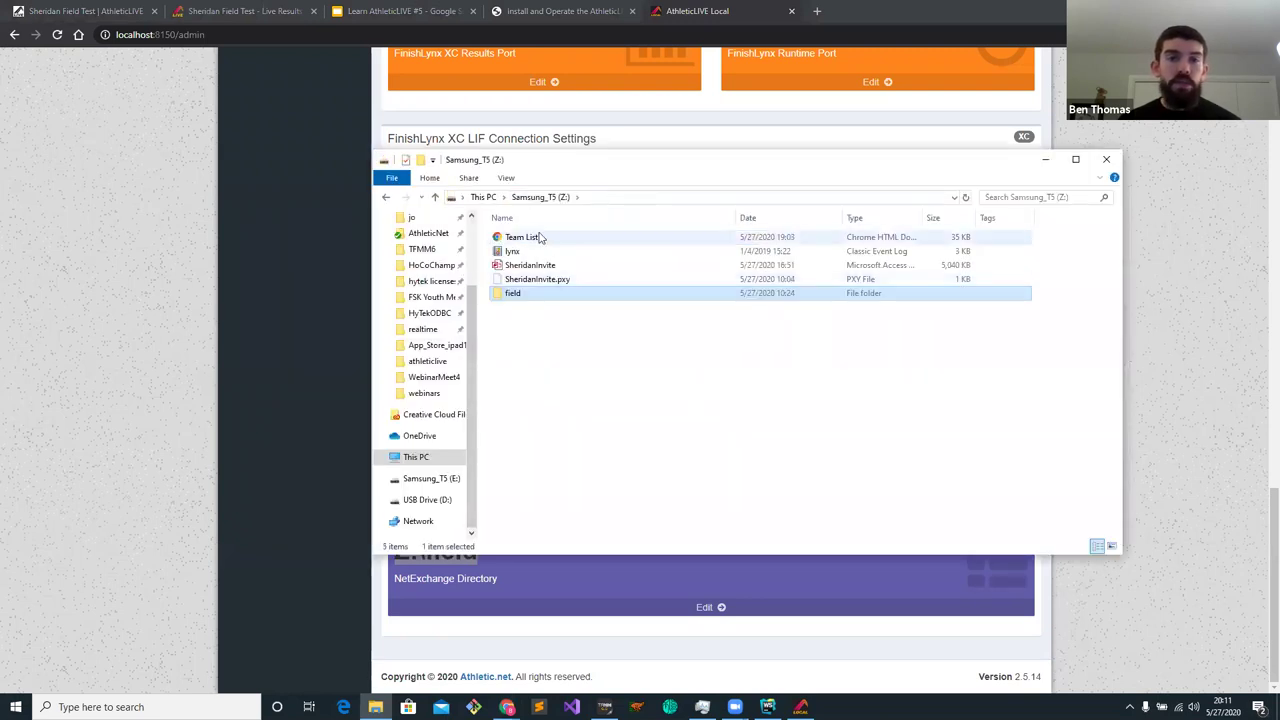
double_click(550, 292)
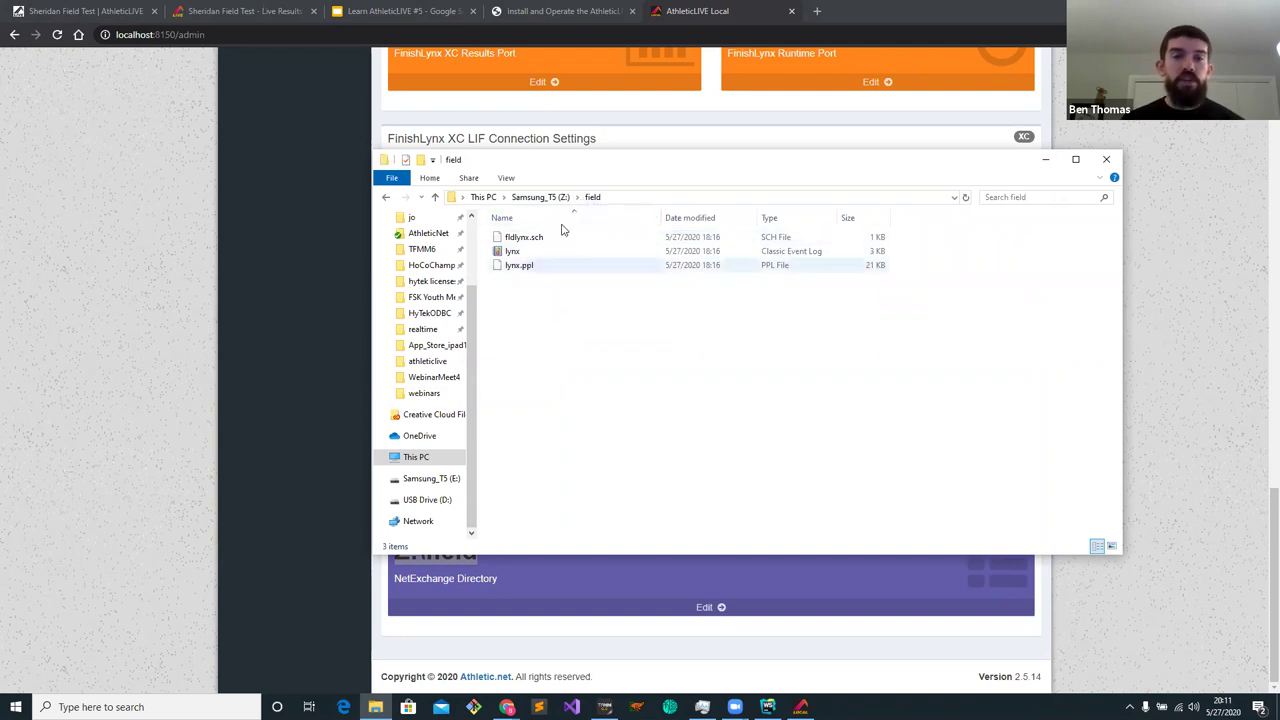
click(1047, 162)
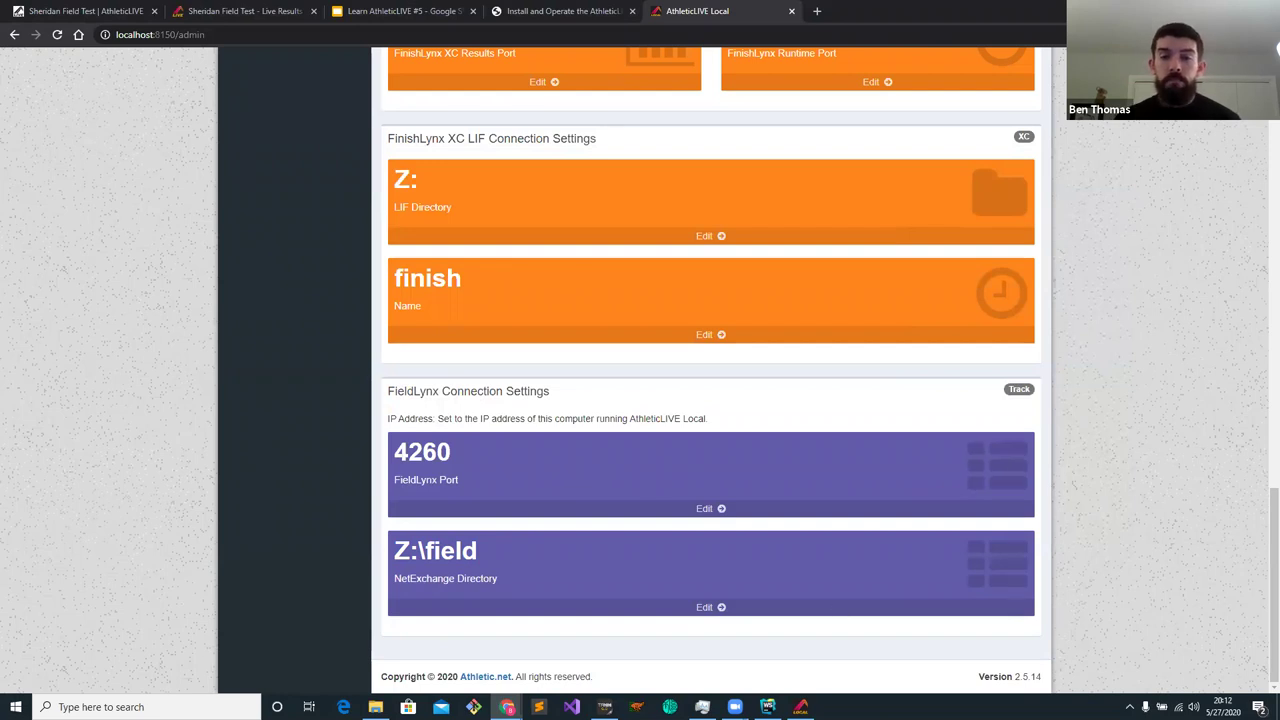
Launch NetExchange and place its window beside the FieldLynx settings so the NetExchange directory stays readable
click(1130, 707)
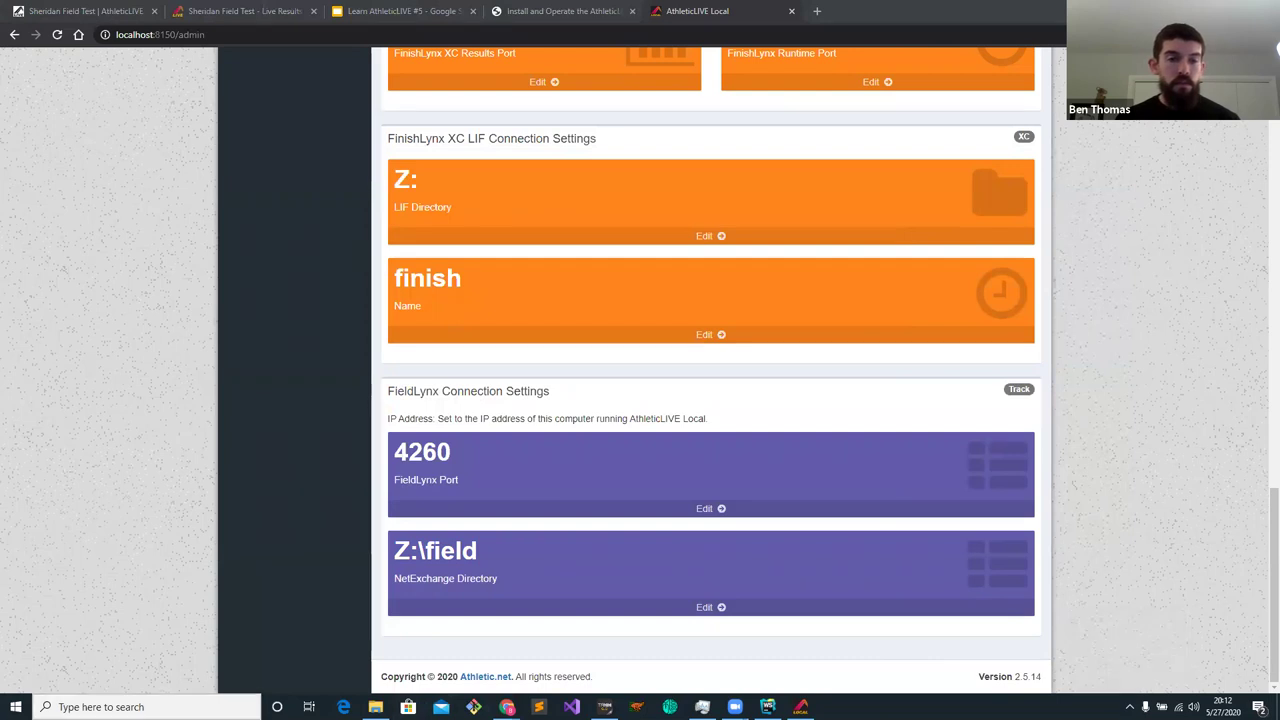
key(super)
text(netex)
key(Return)
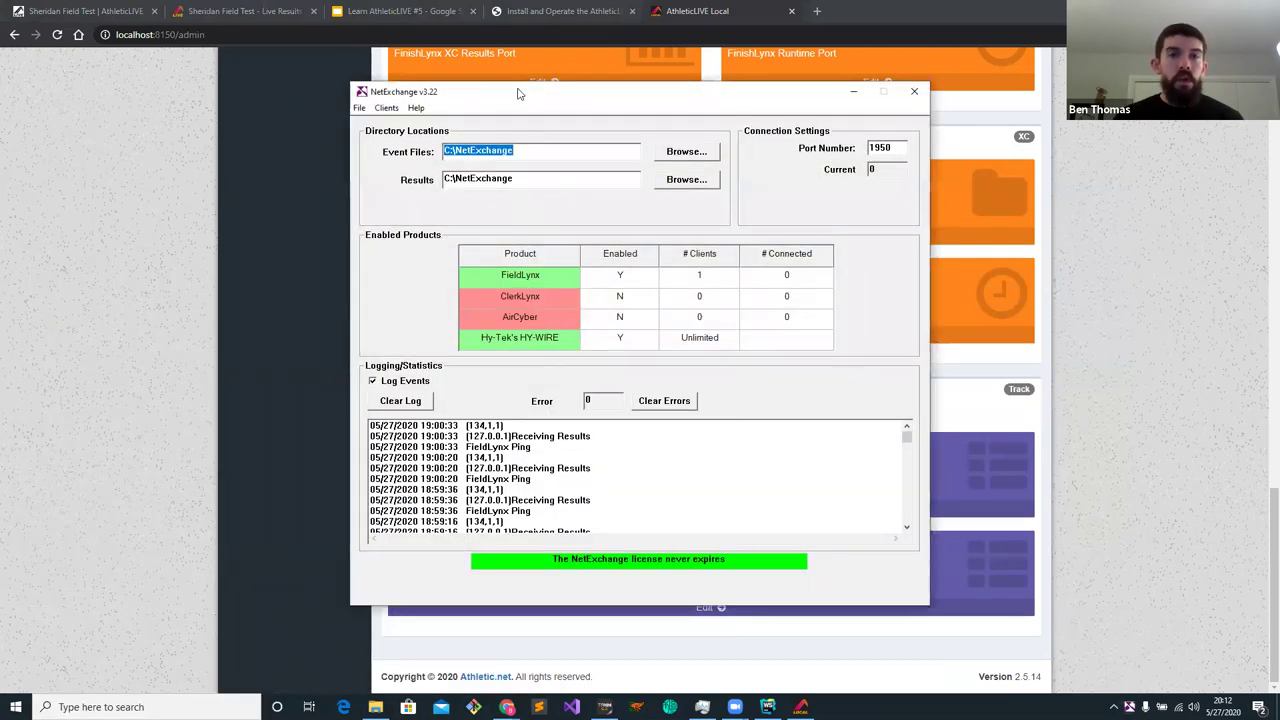
drag(518, 93, 847, 106)
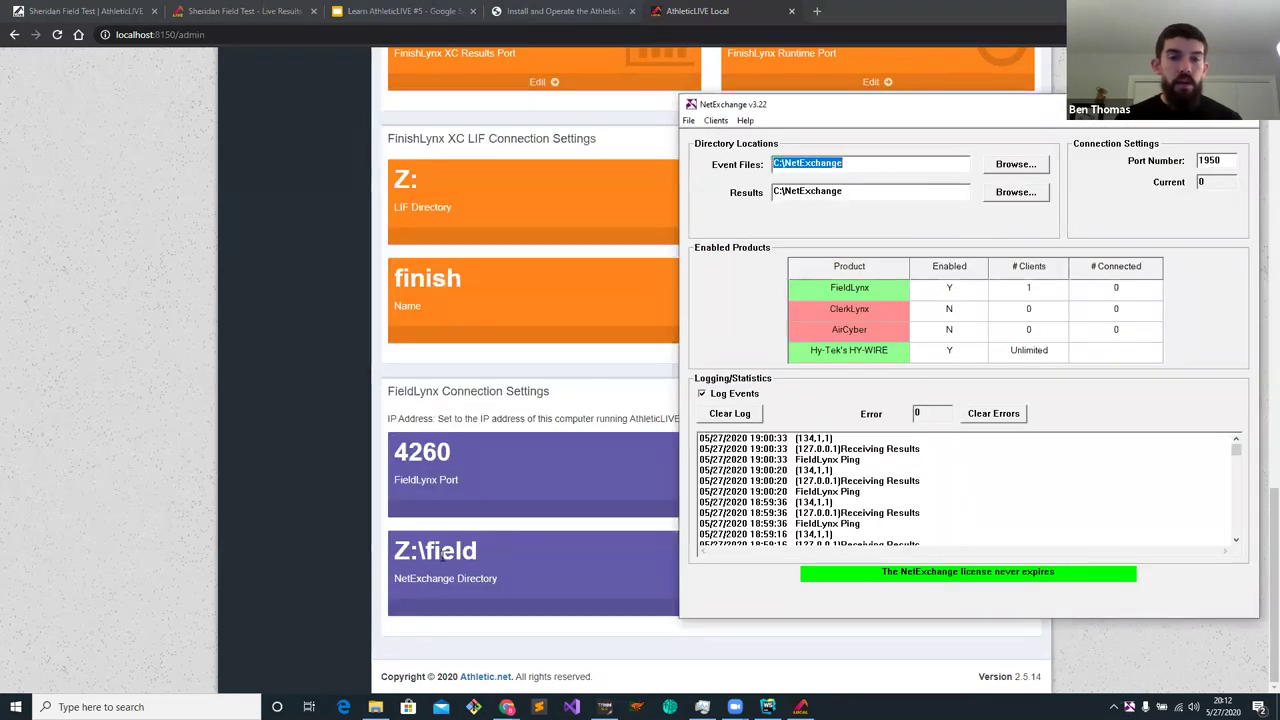
Set both the Results and Event Files directories in NetExchange to Z:\field
double_click(848, 190)
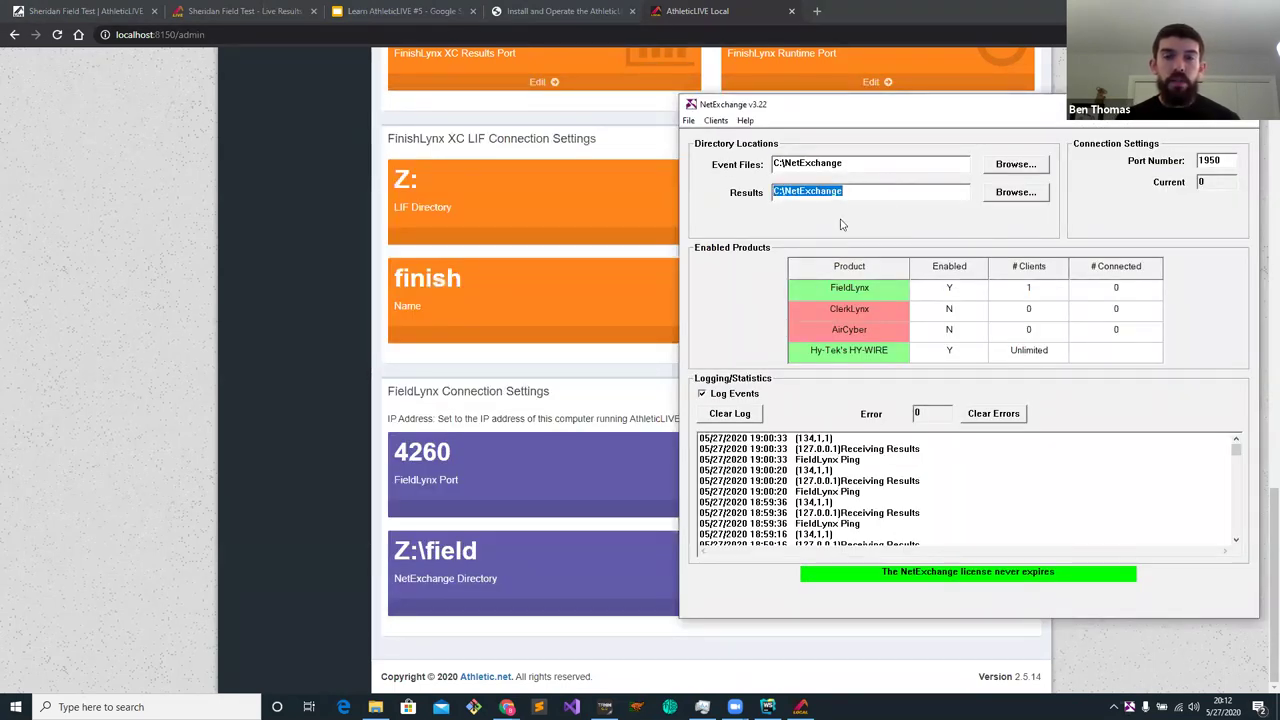
text(Z:)
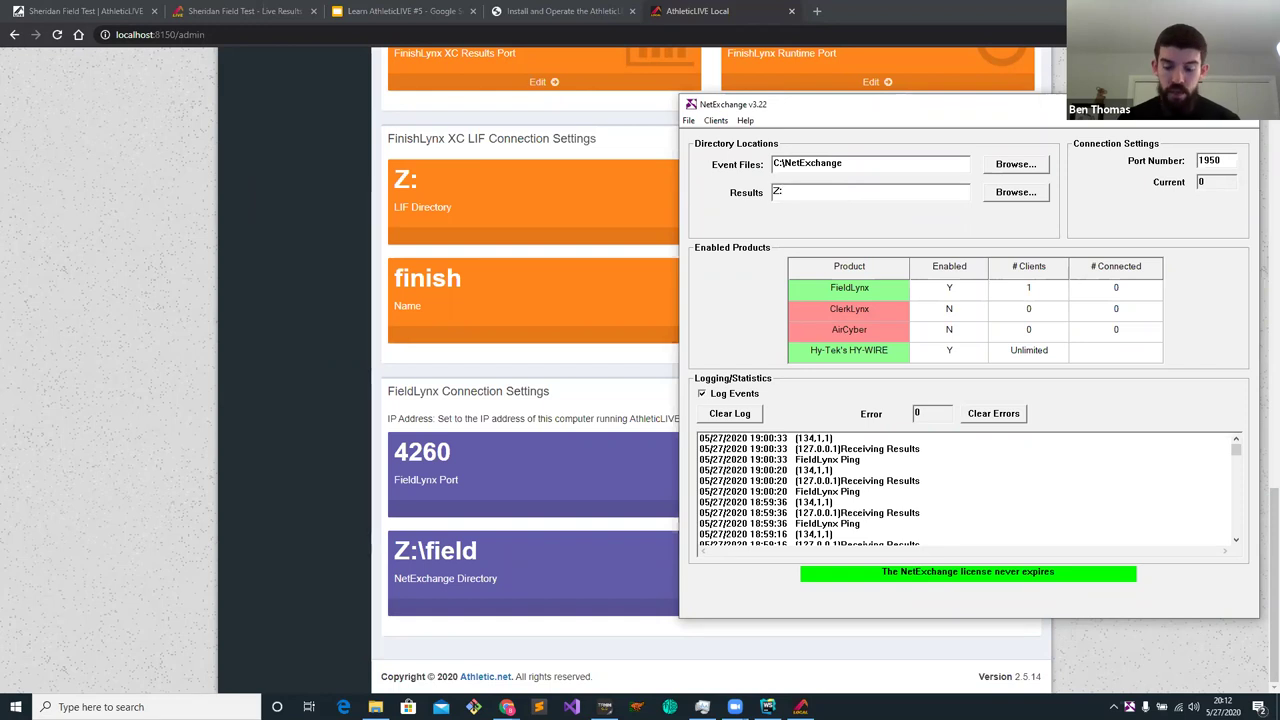
text(ield)
key(ctrl+a)
key(ctrl+c)
double_click(873, 162)
key(ctrl+v)
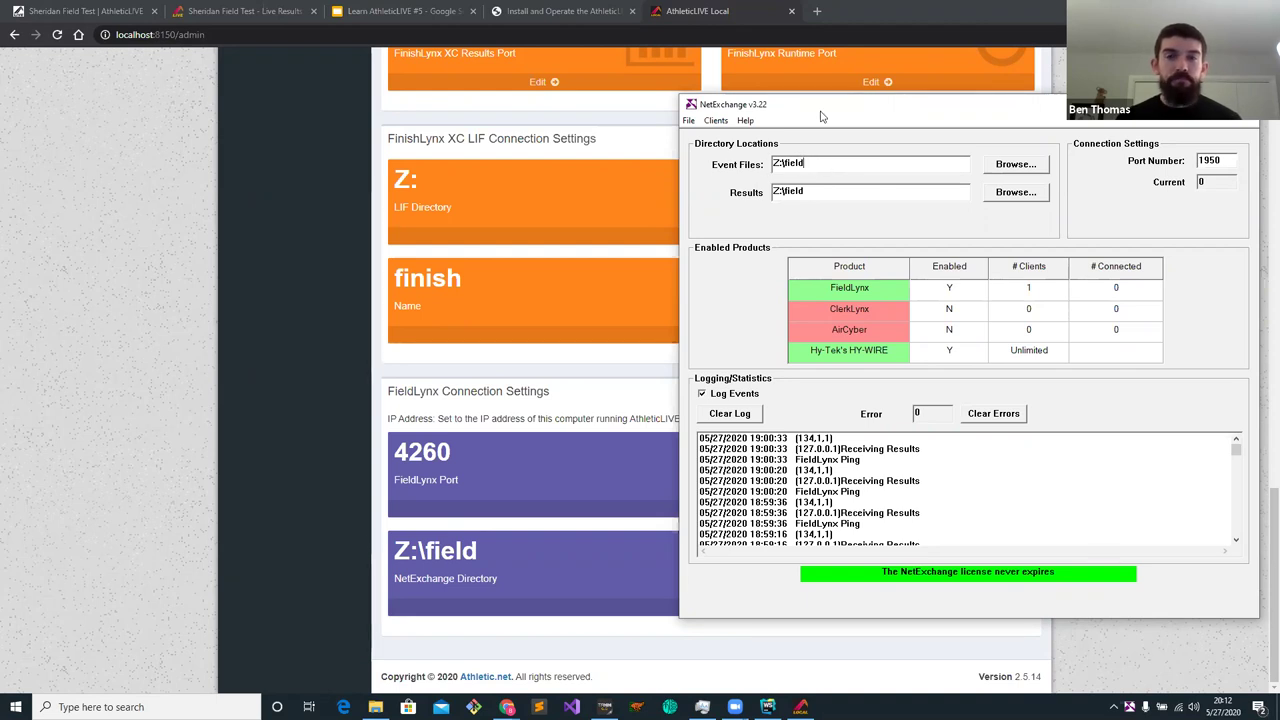
drag(822, 110, 720, 96)
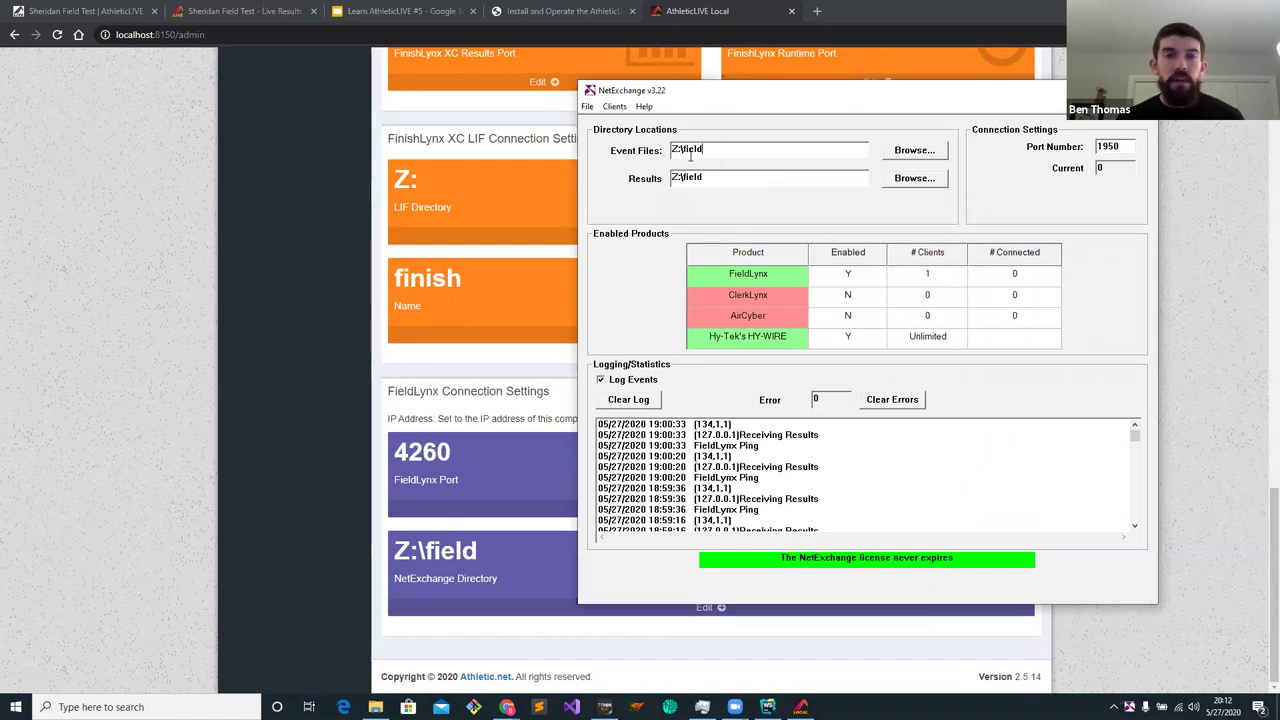
Switch to Meet Manager's Run the Meet and open Update Start Lists for Field Lynx file sharing mode
click(604, 707)
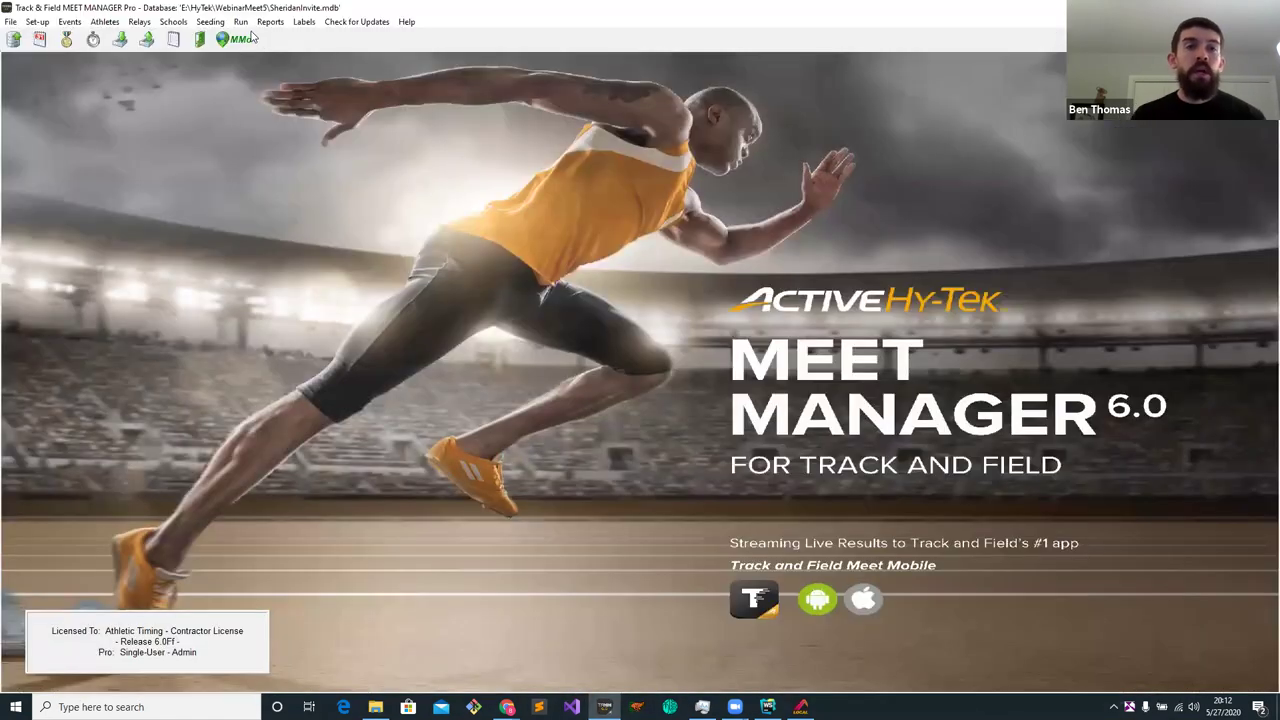
click(240, 21)
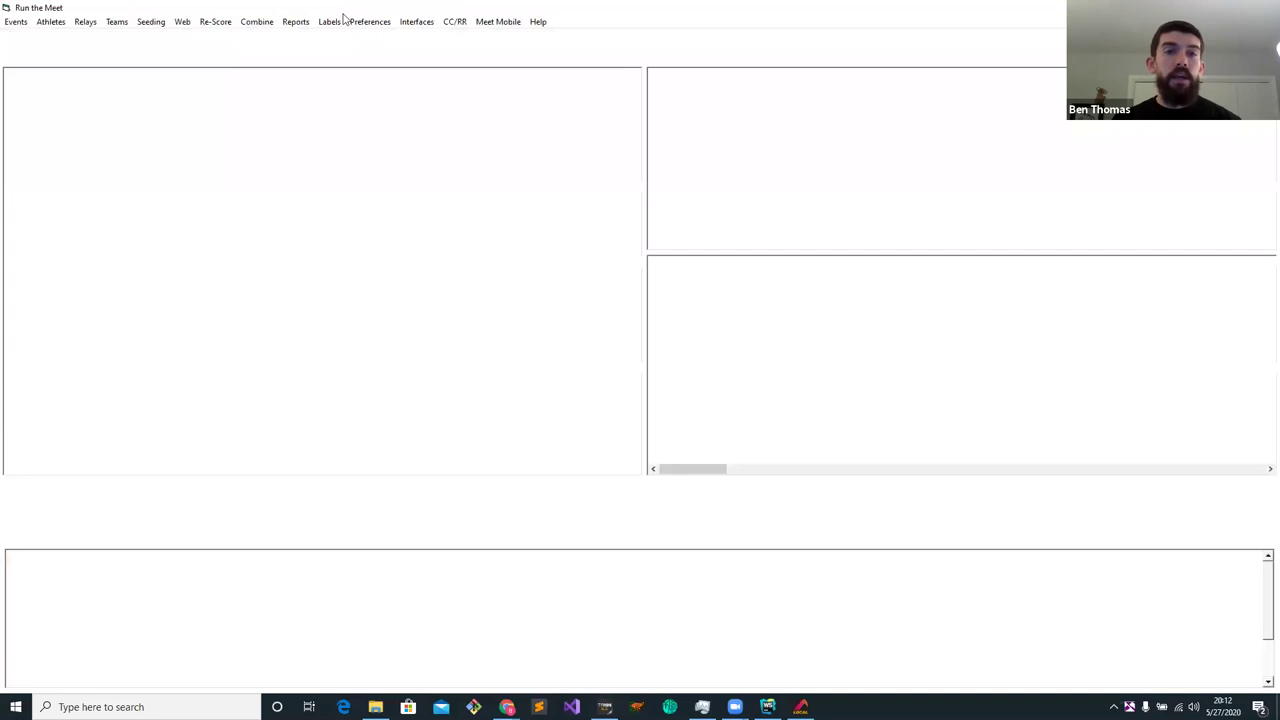
click(418, 22)
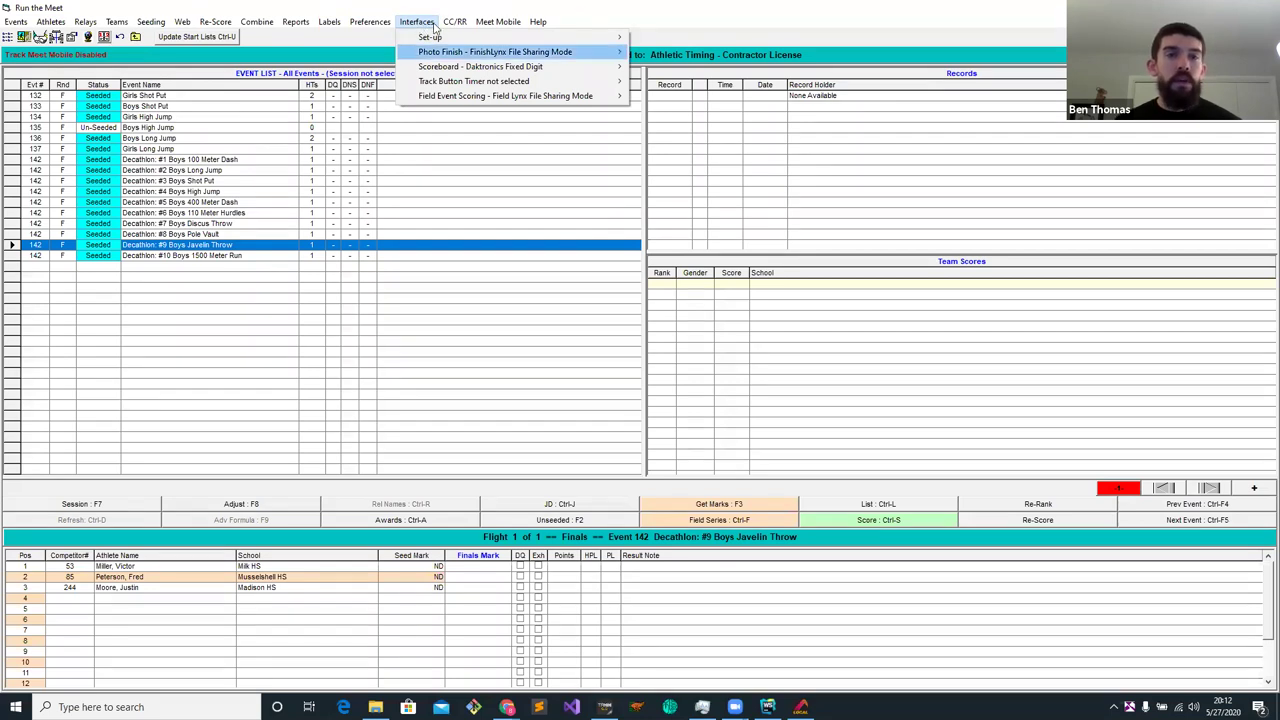
mouse_move(473, 99)
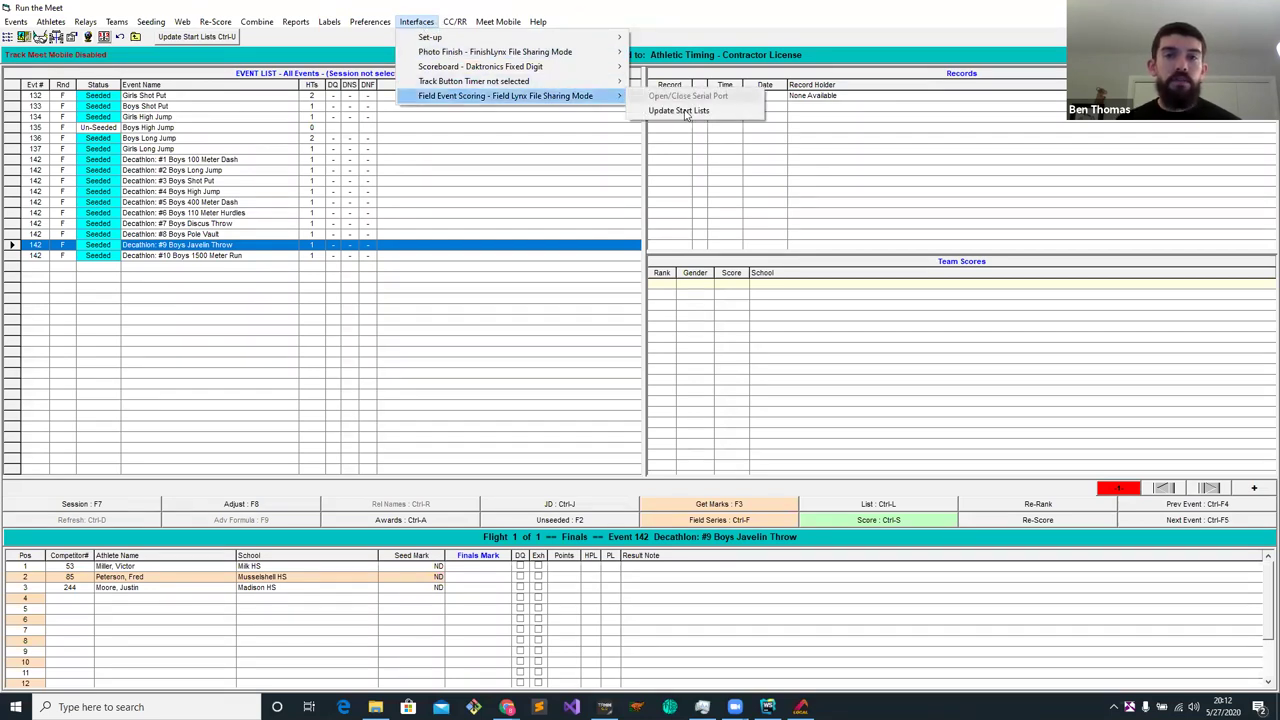
click(684, 111)
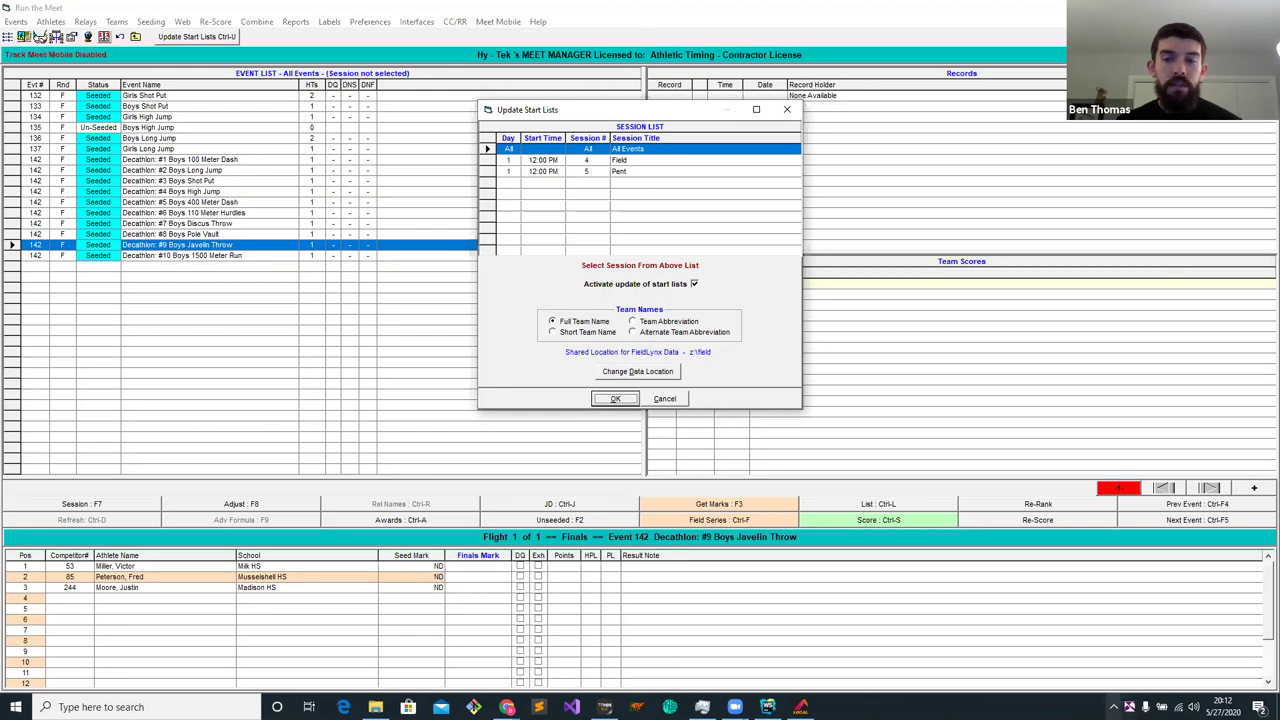
Compare the shared location with NetExchange's directories, export the start lists for all events to z:\field, and check the files in that folder
click(1128, 700)
double_click(708, 150)
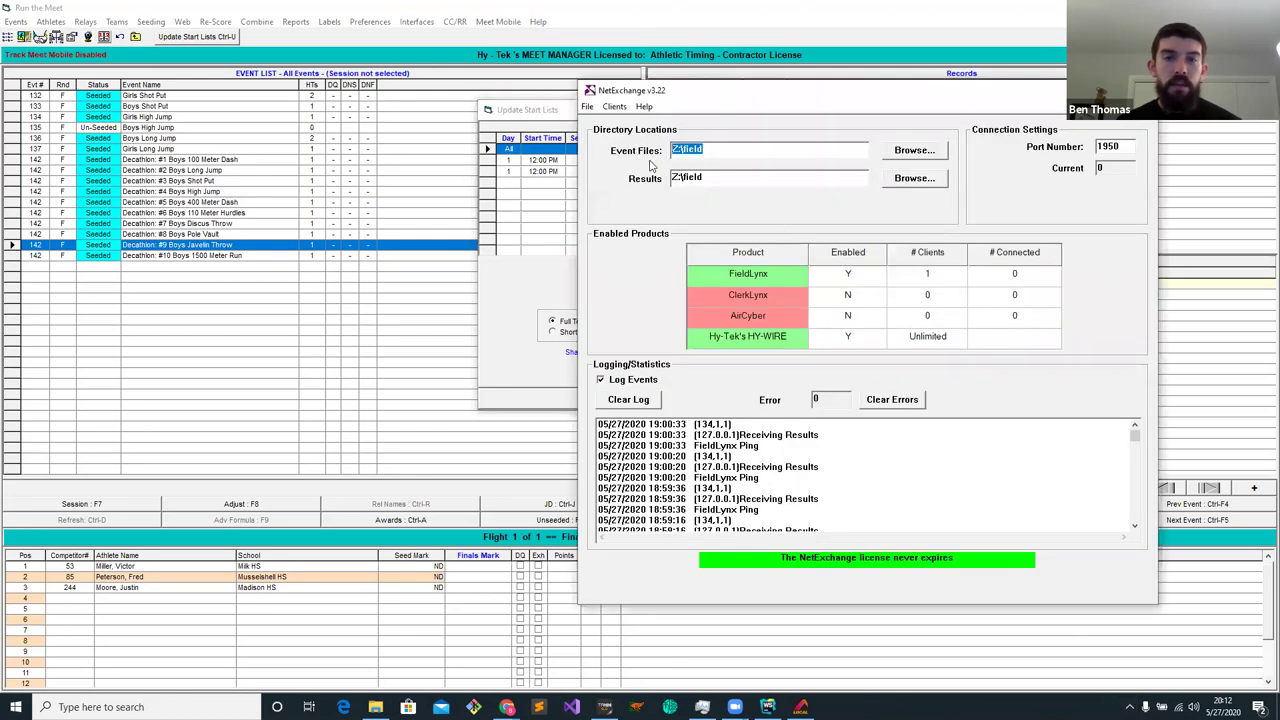
click(535, 110)
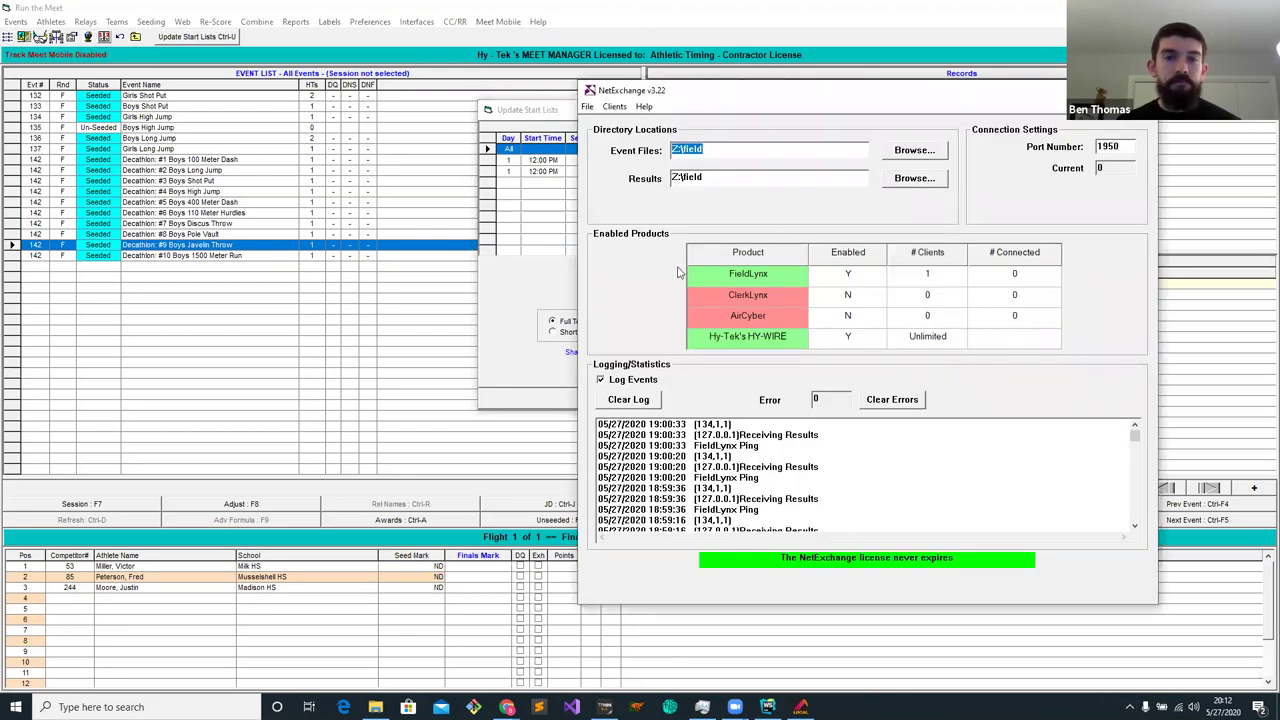
click(618, 400)
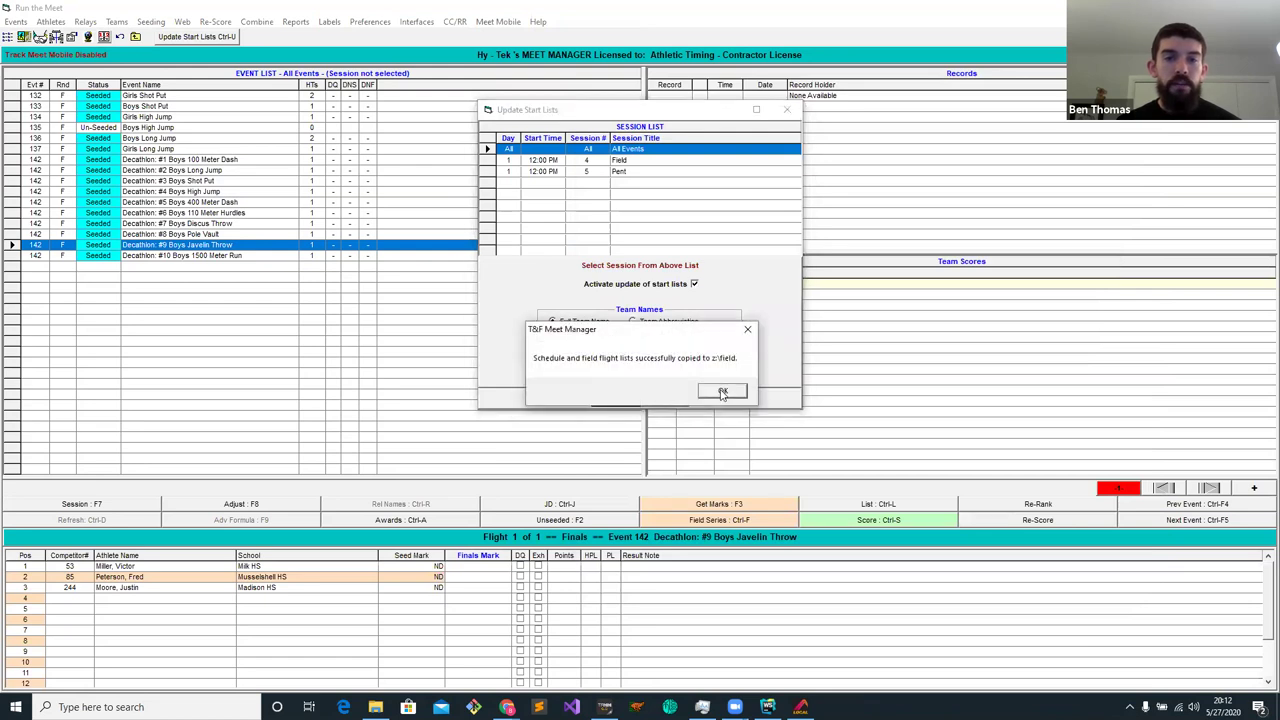
click(726, 392)
click(375, 707)
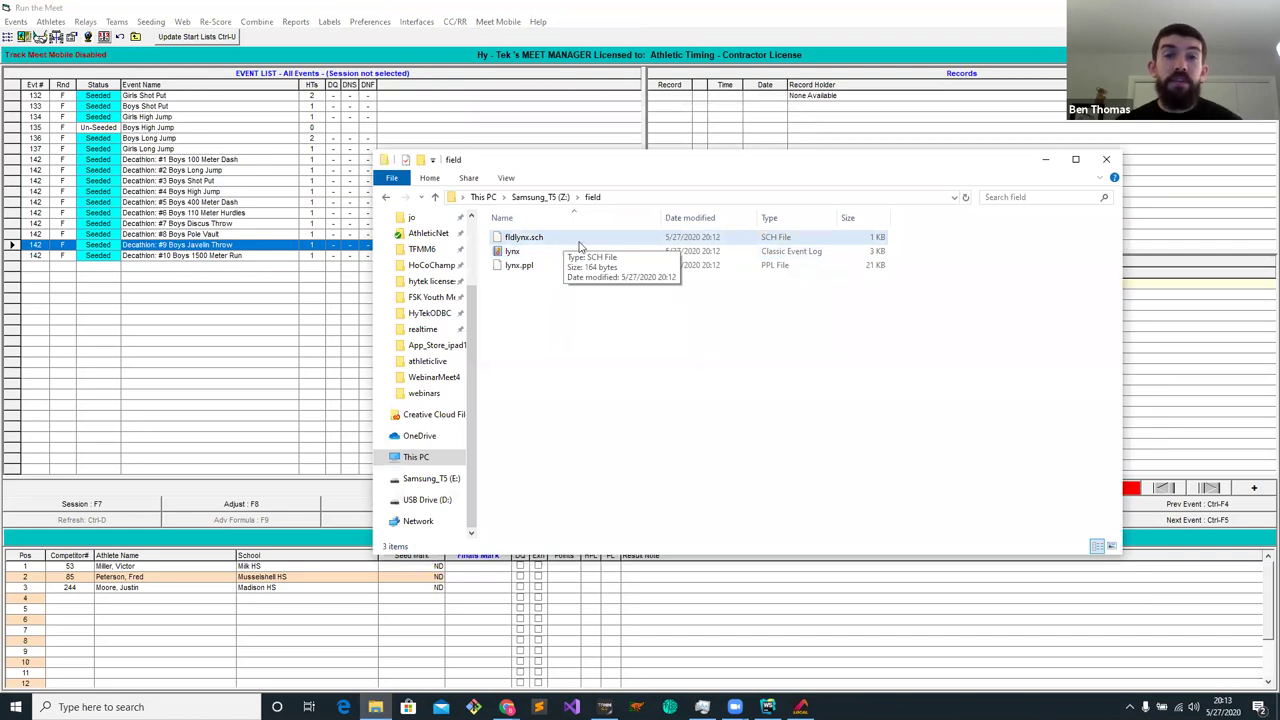
click(1046, 160)
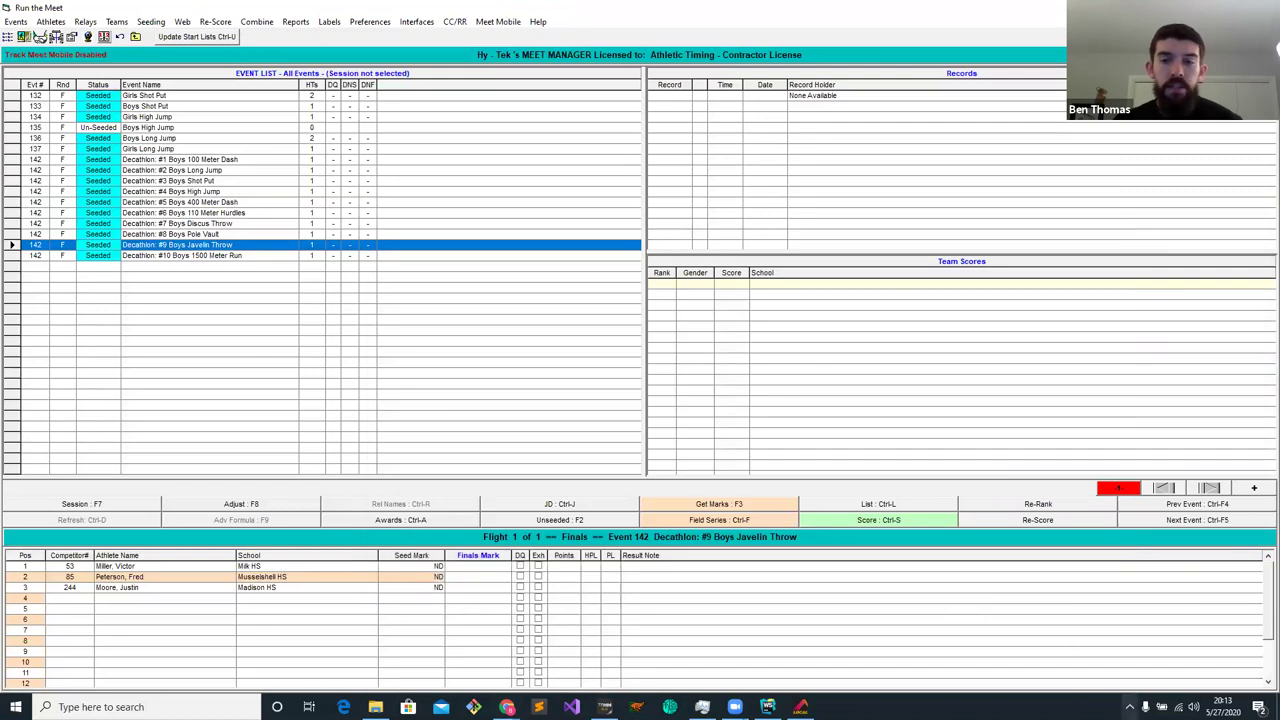
Bring NetExchange back up and review its port number and its event files and results directories
click(1130, 707)
double_click(1143, 653)
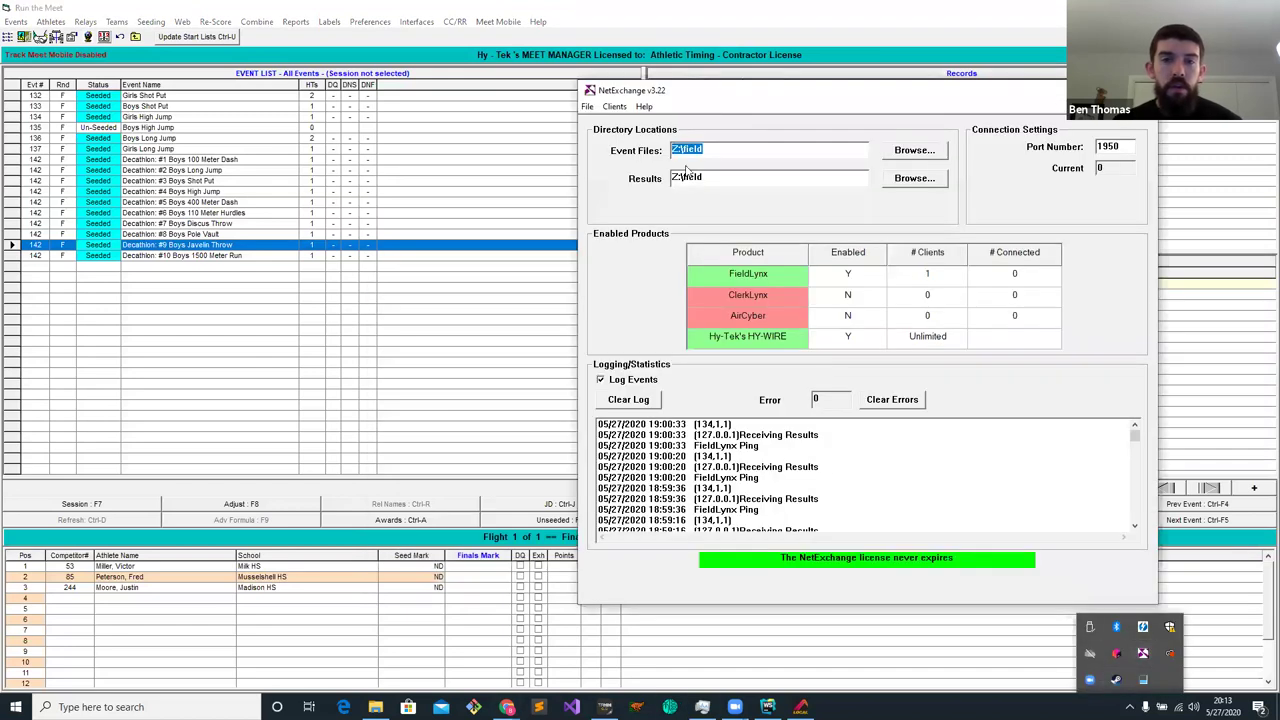
drag(739, 93, 523, 96)
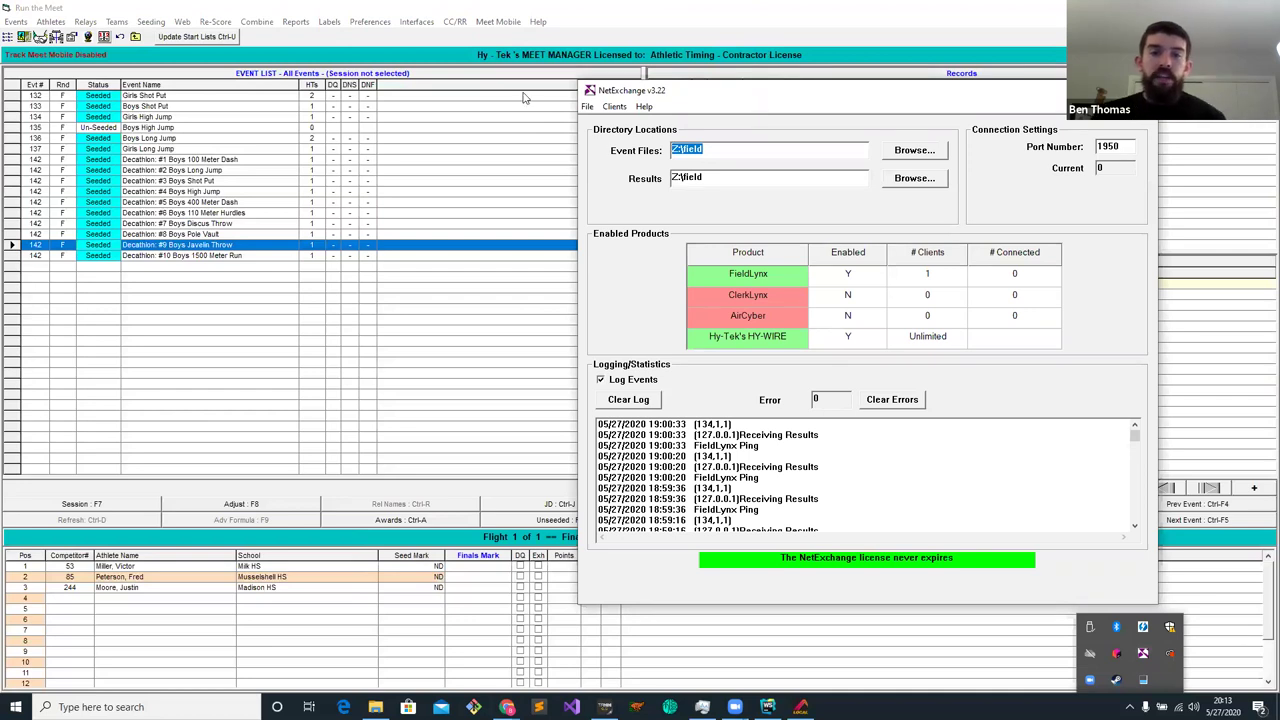
key(Tab)
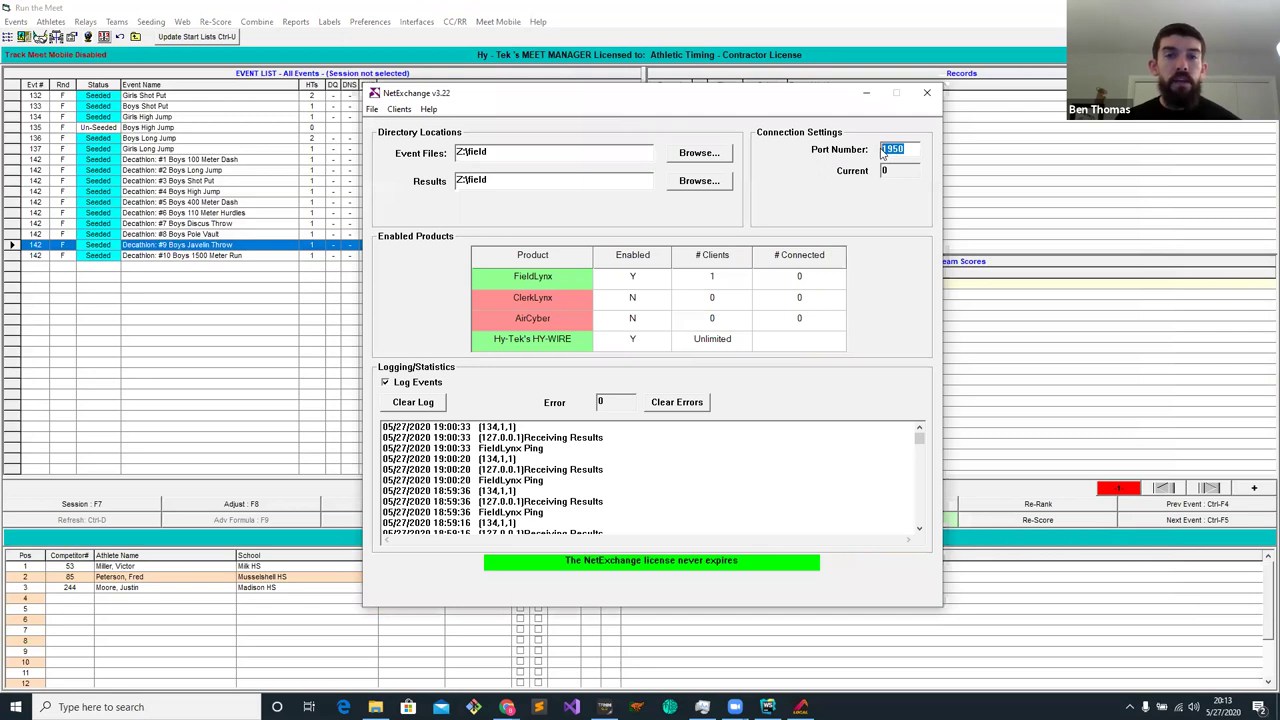
click(506, 155)
click(505, 180)
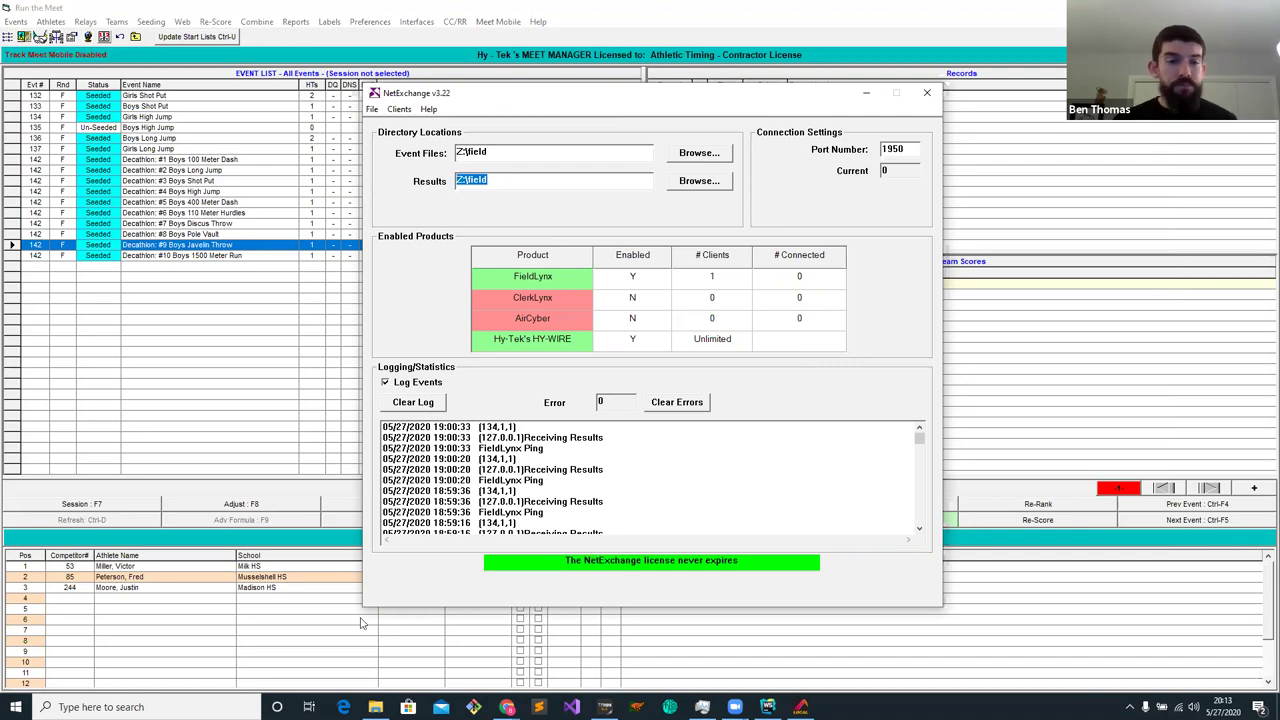
Launch FieldLynx and position its window in front of NetExchange
click(175, 700)
text(fieldlynx)
key(Return)
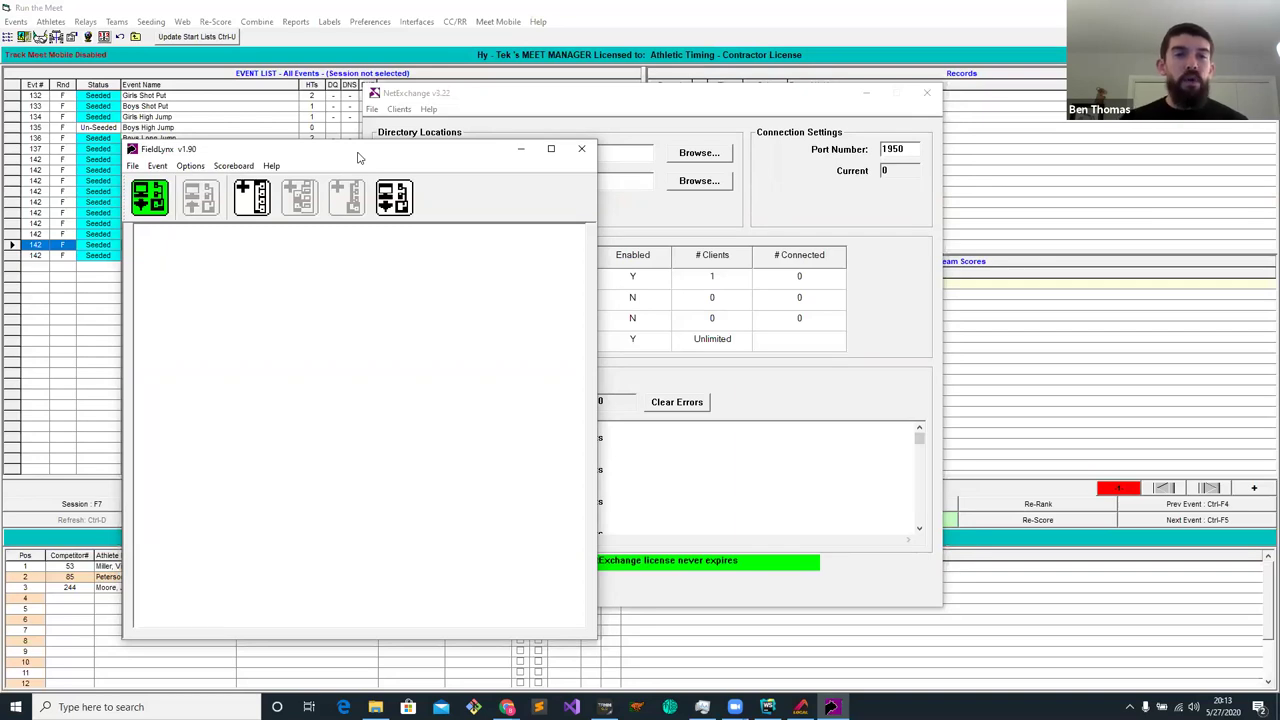
drag(358, 157, 487, 137)
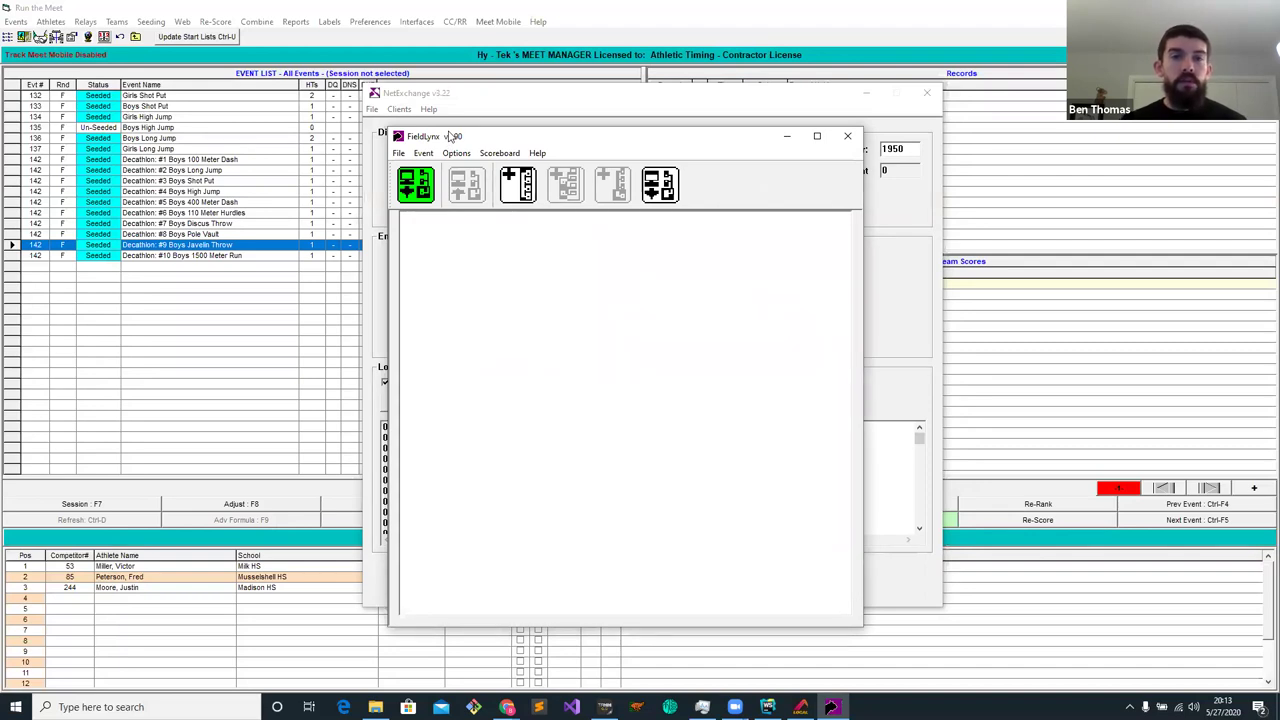
drag(448, 136, 482, 158)
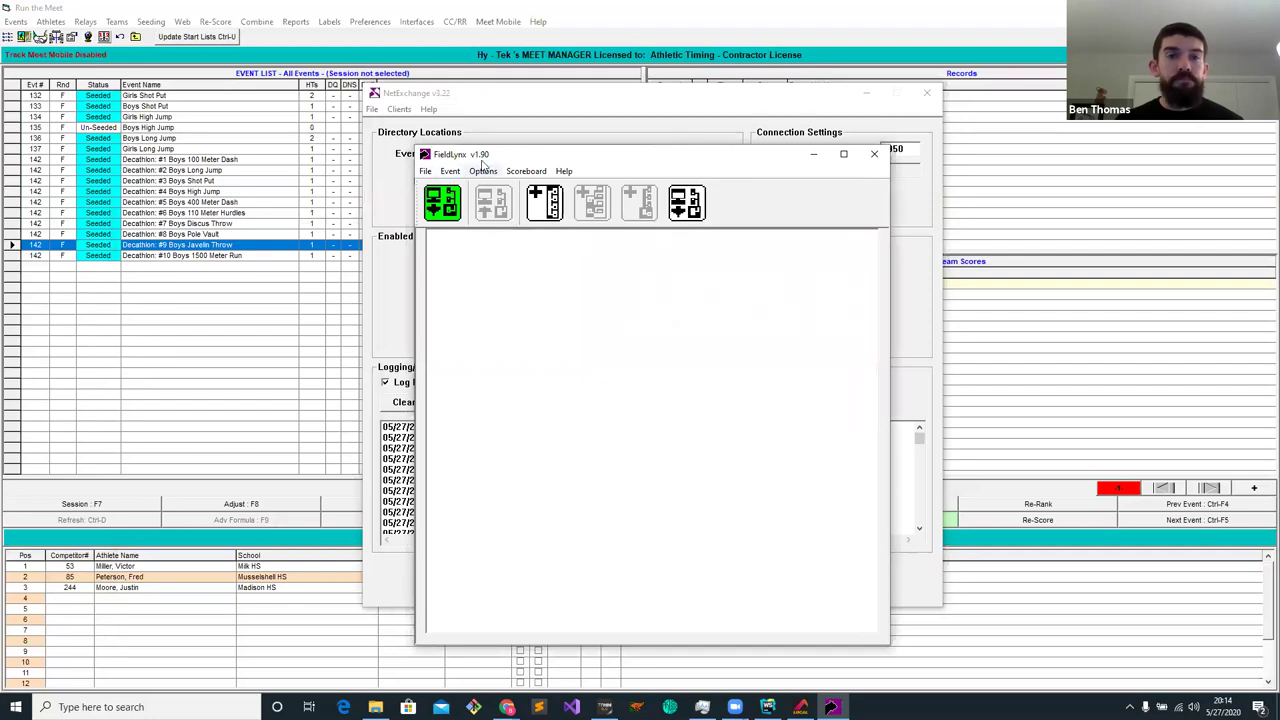
drag(481, 159, 427, 154)
Switch to the AthleticLIVE Local browser window and open the help.athletic.live site in a new tab
mouse_move(520, 690)
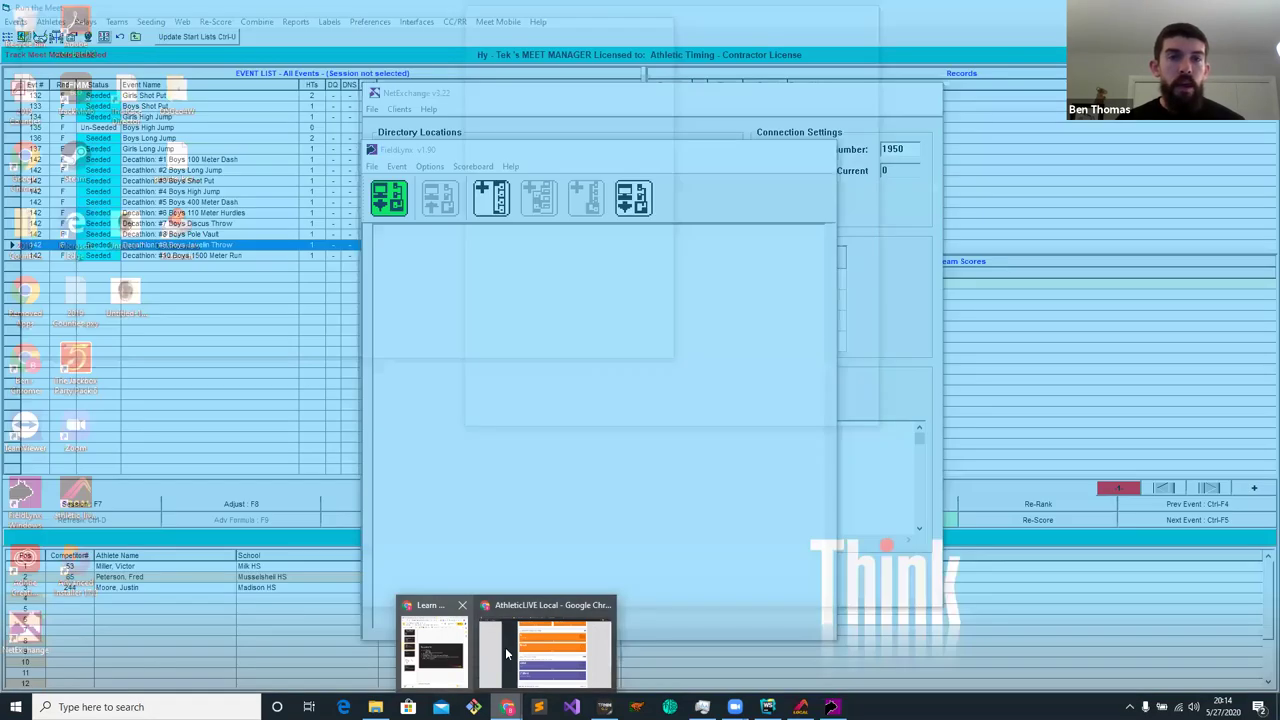
click(505, 653)
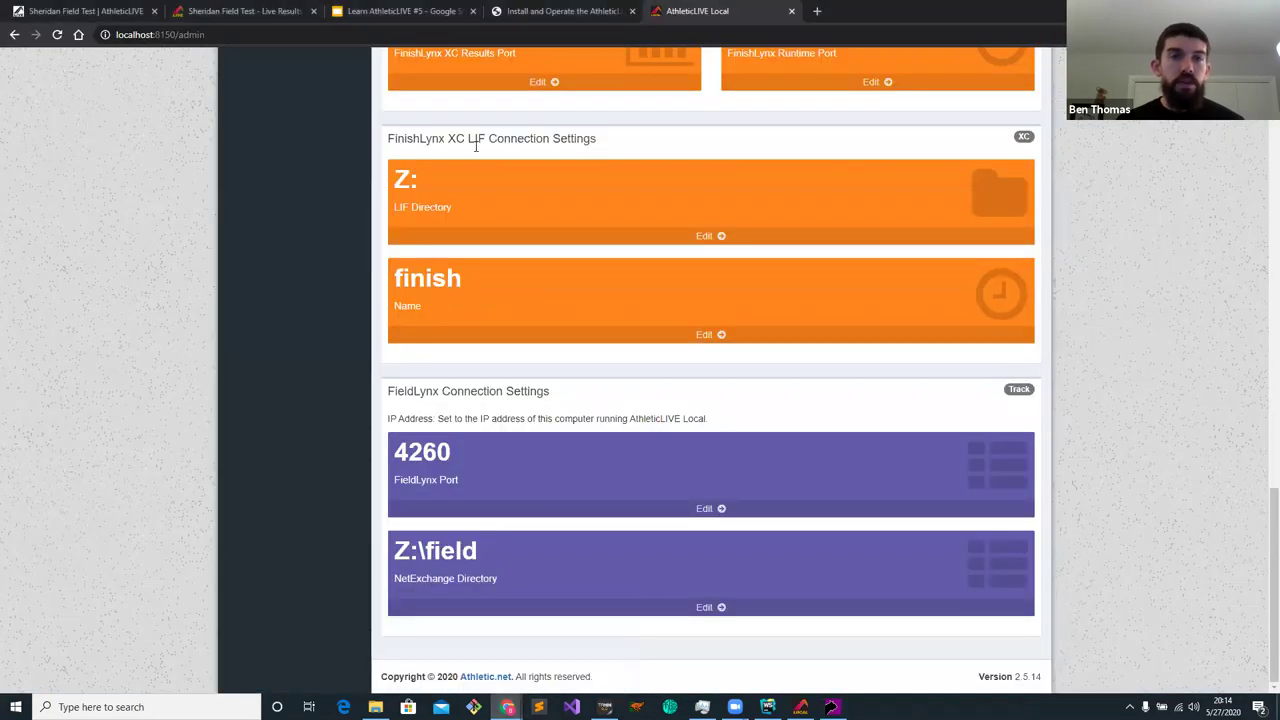
click(826, 11)
text(help)
key(Return)
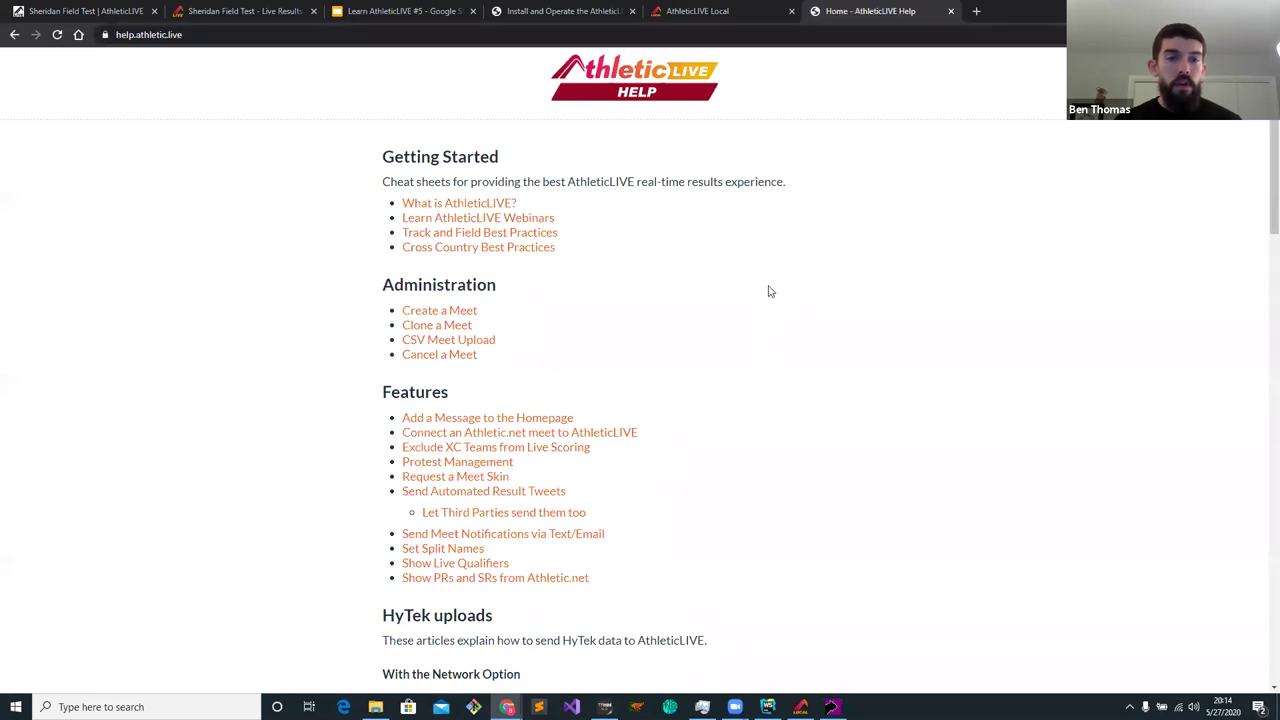
Open the Part 1 article on configuring the FieldLynx scoreboard from the help site's FieldLynx section
scroll(768, 295, down, 11)
scroll(758, 293, down, 3)
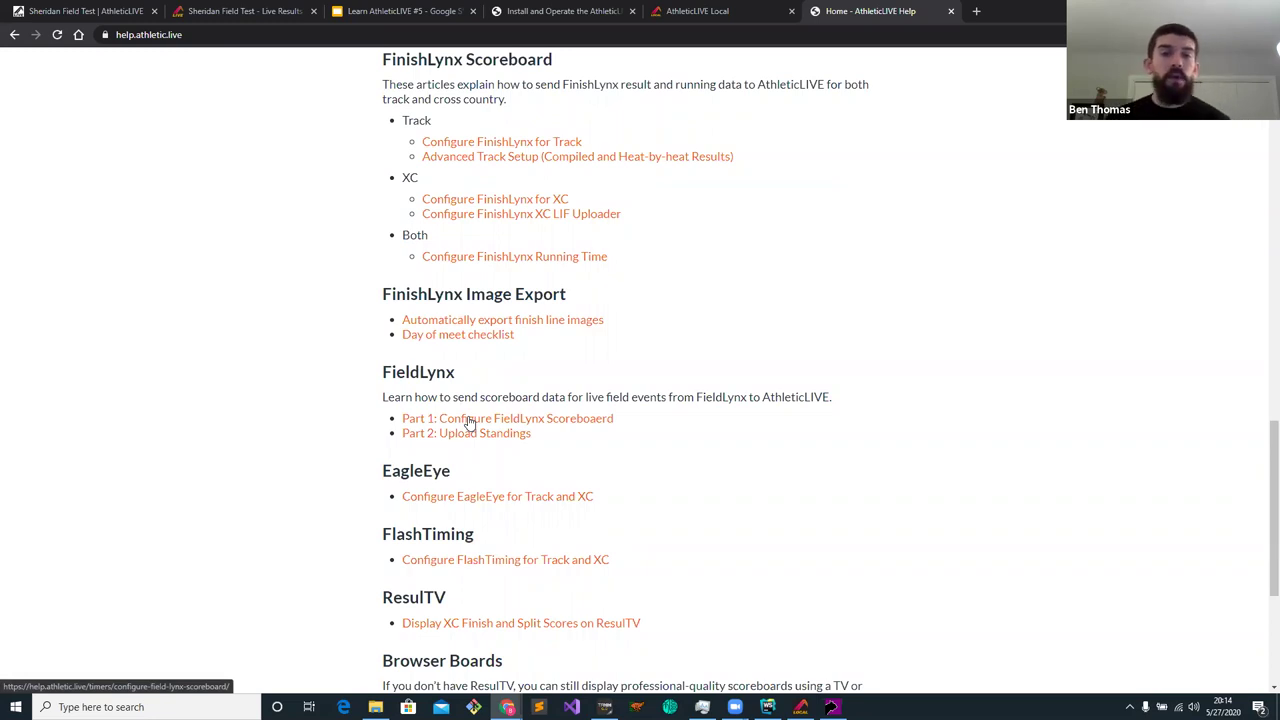
click(469, 423)
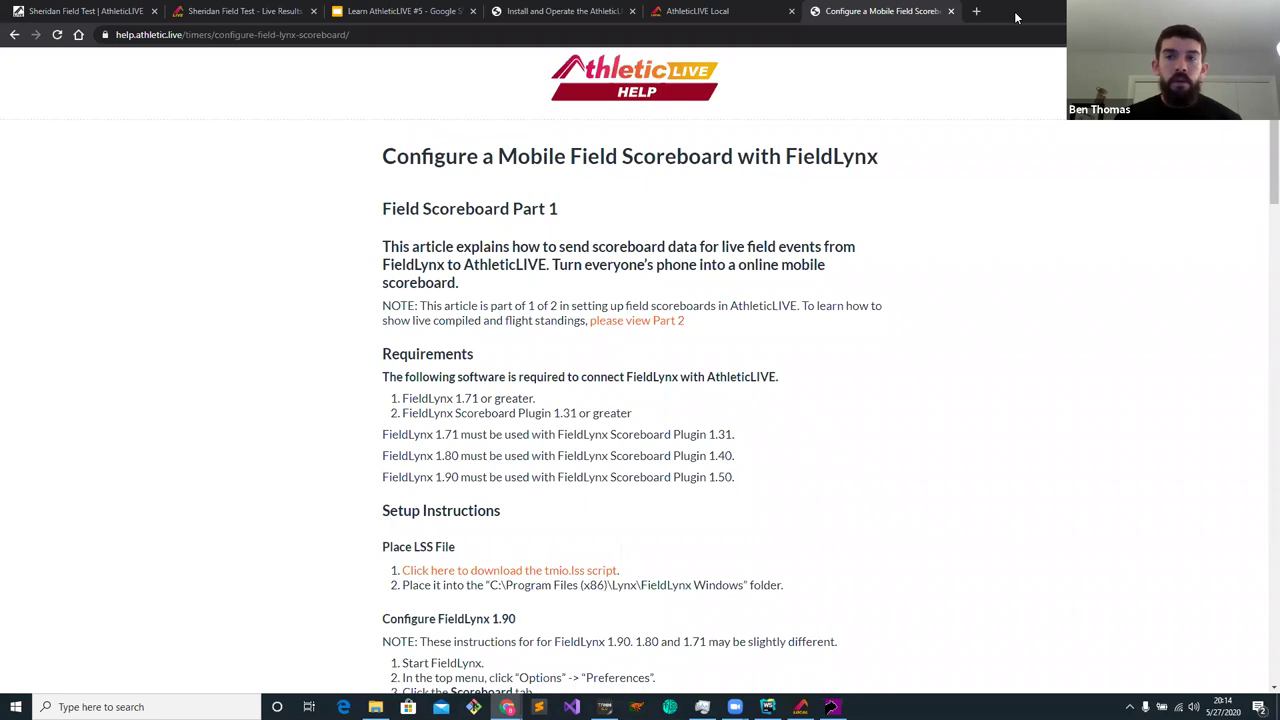
Shrink the browser window from full screen and place the FieldLynx window beside the help article
key(super+Down)
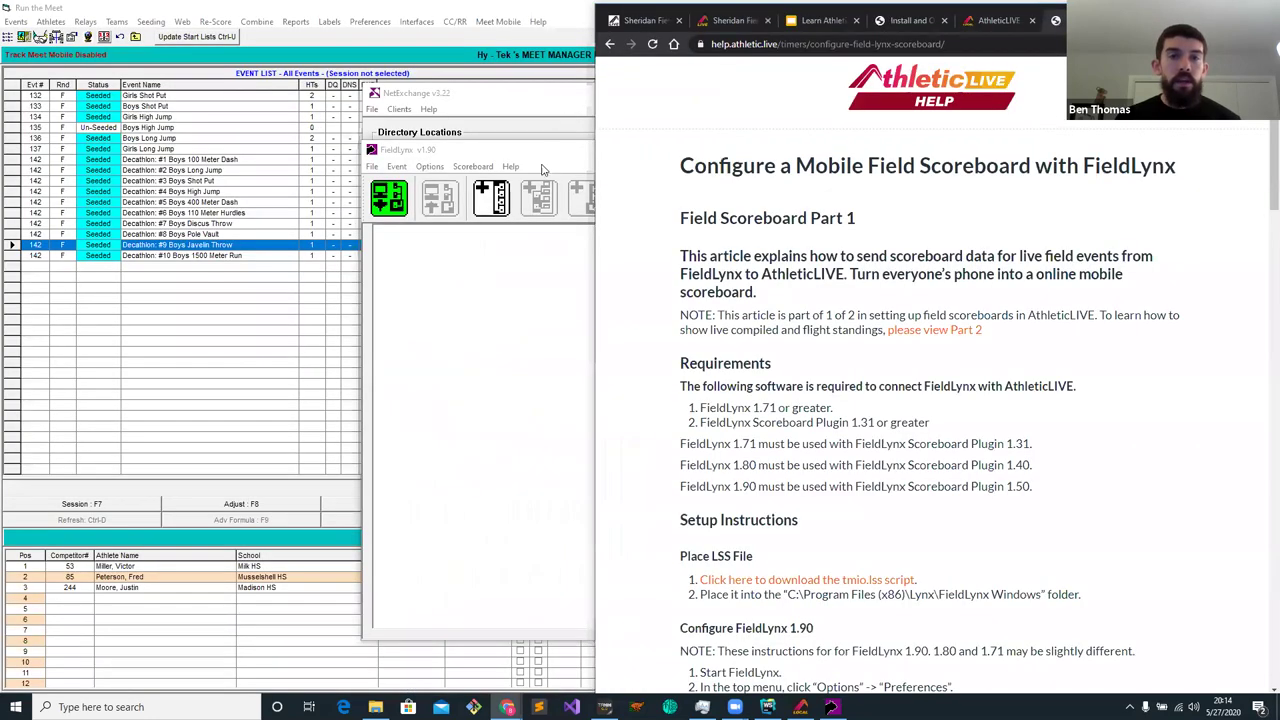
click(545, 153)
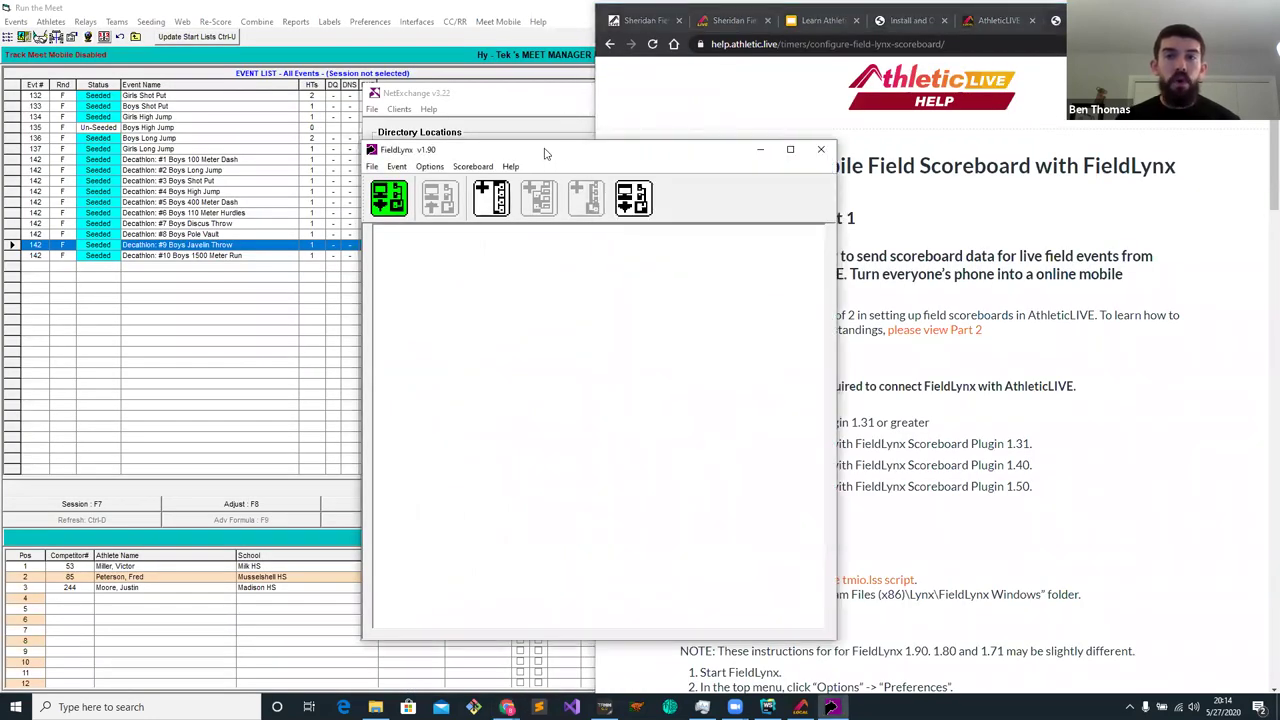
drag(545, 153, 221, 67)
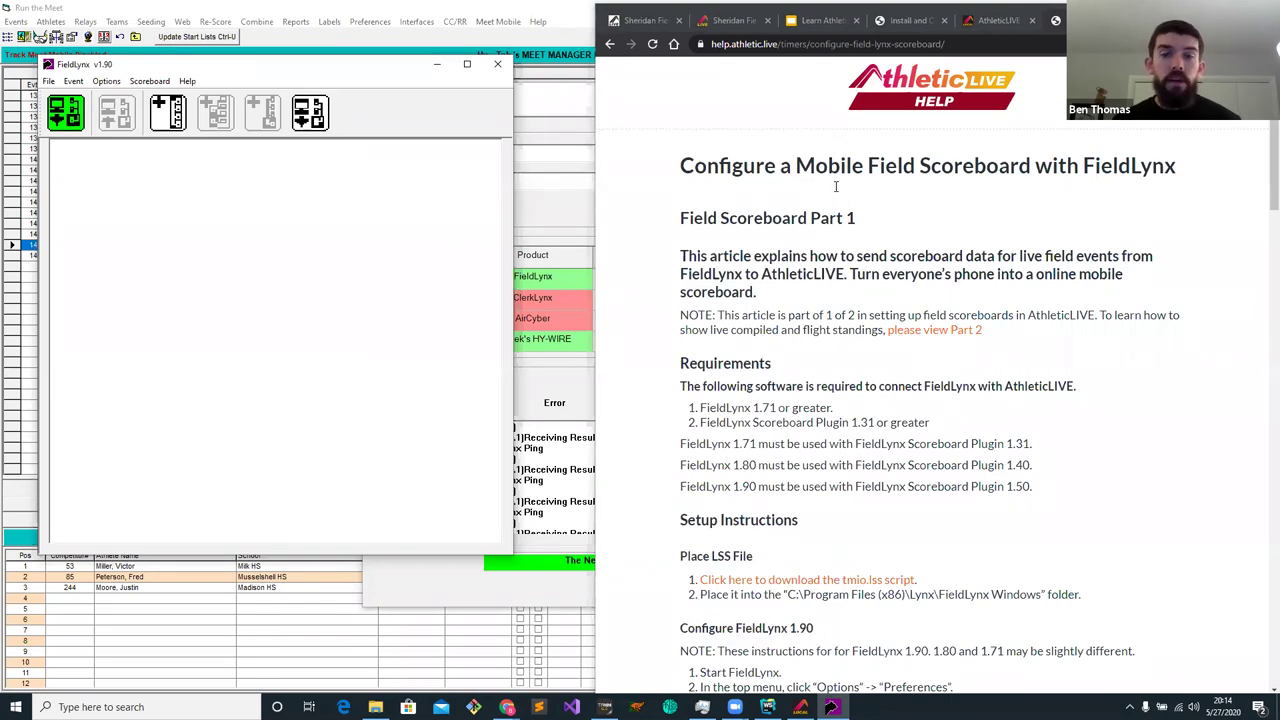
Read the article's version requirements and the folder where the tmio.lss script has to be placed
scroll(834, 360, down, 1)
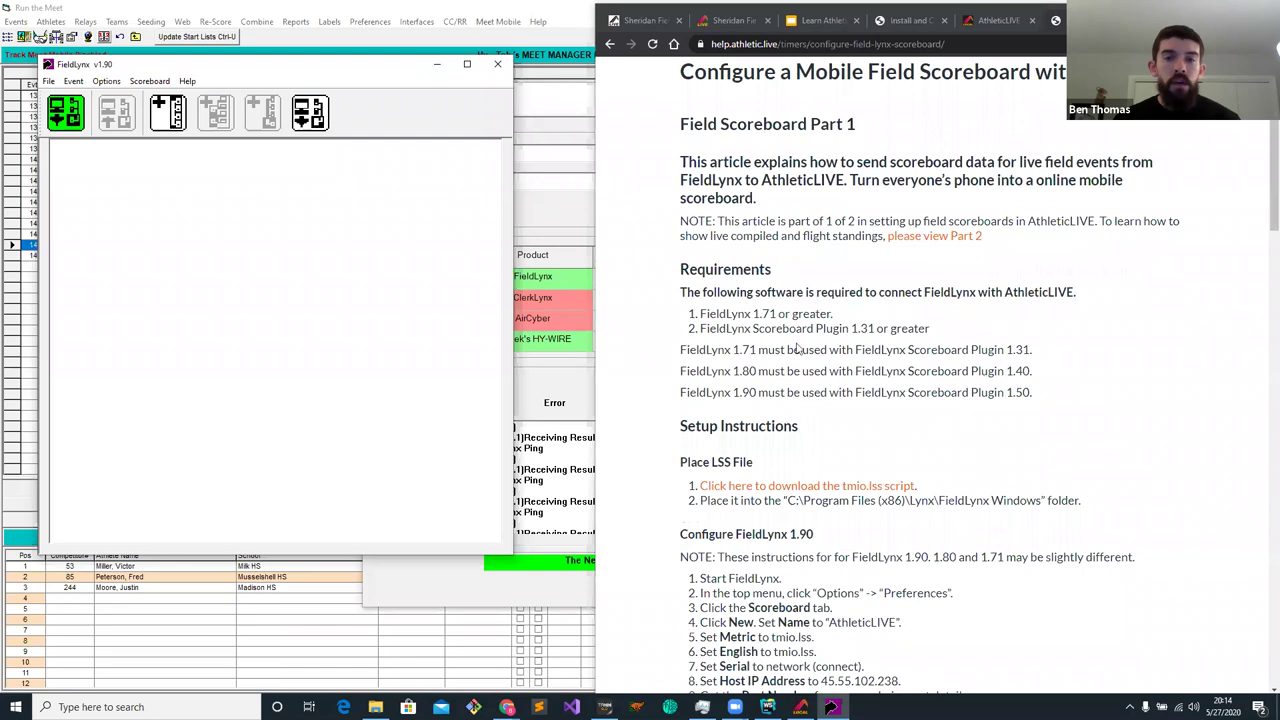
scroll(797, 347, down, 1)
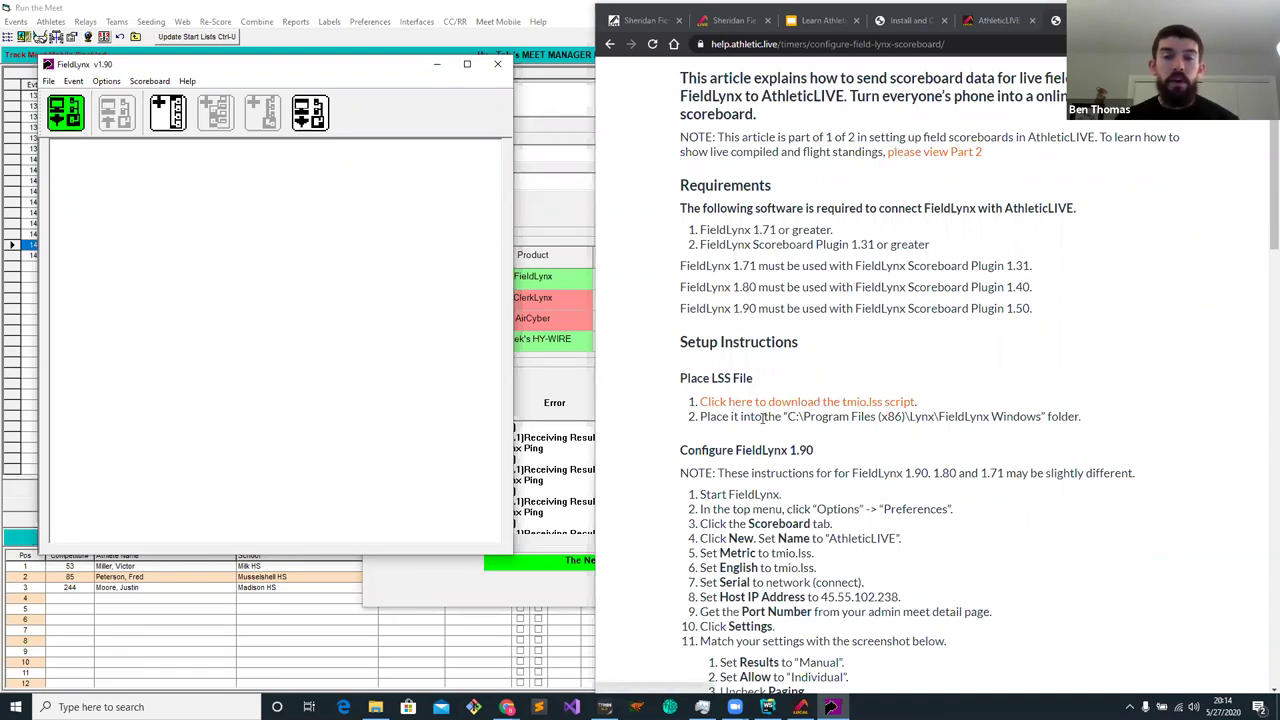
drag(790, 416, 1043, 417)
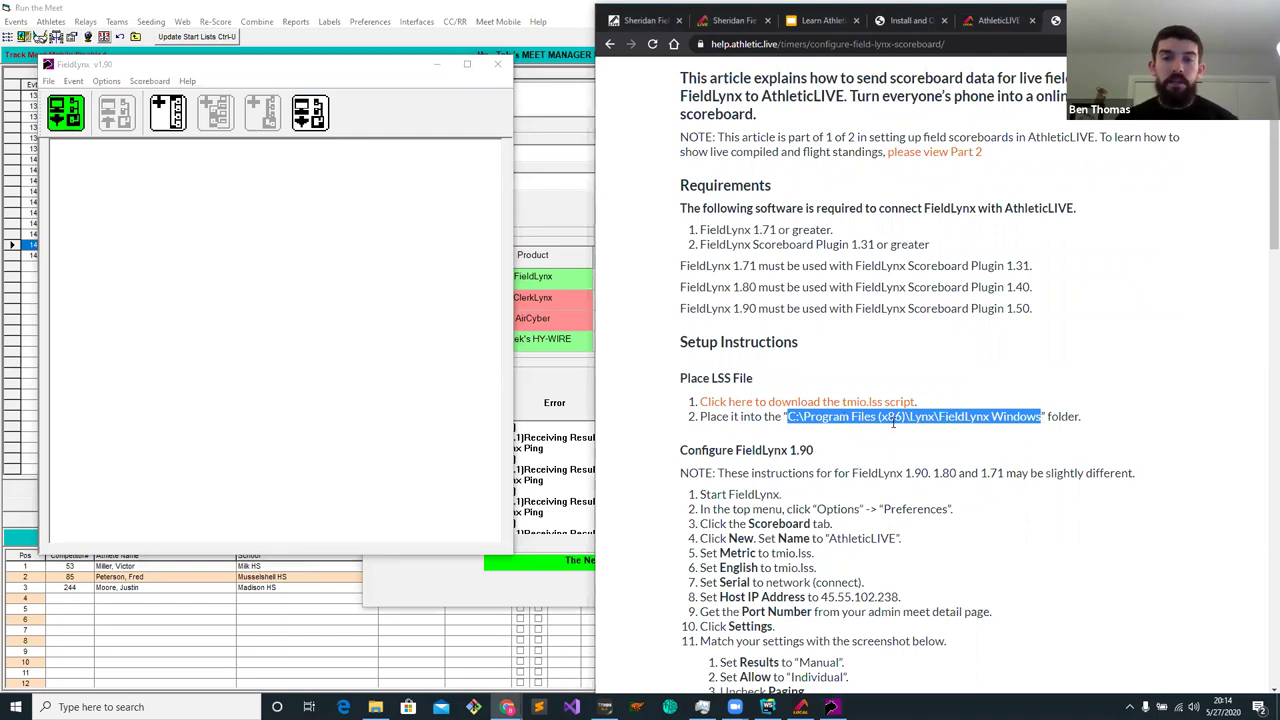
mouse_move(376, 707)
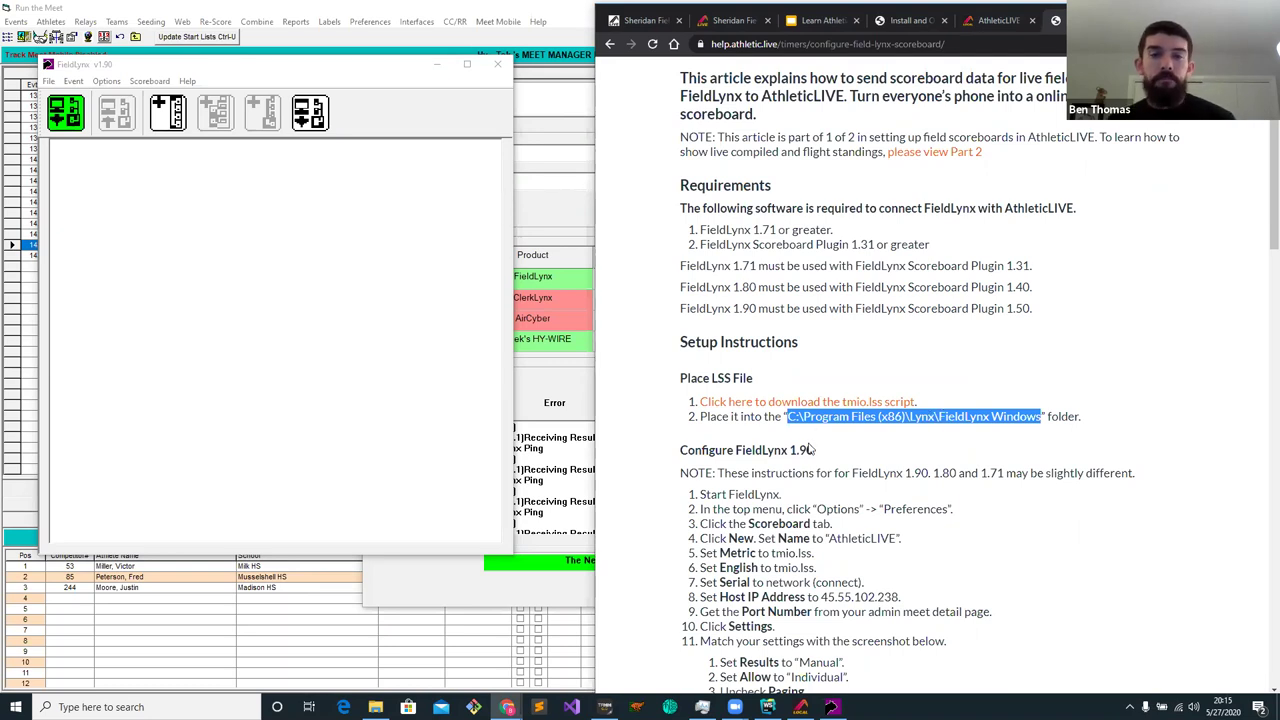
click(722, 440)
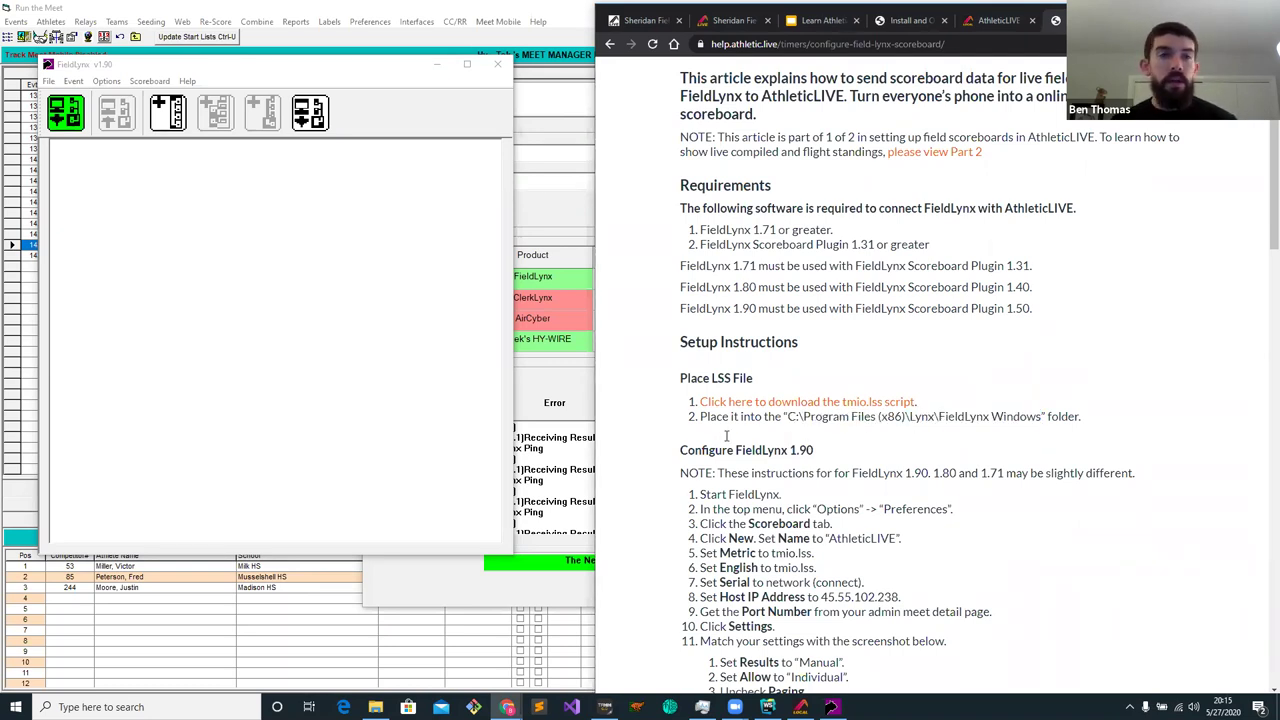
Review the Configure FieldLynx 1.90 instructions and their screenshots, comparing them with the section for versions 1.71 and 1.80
double_click(818, 452)
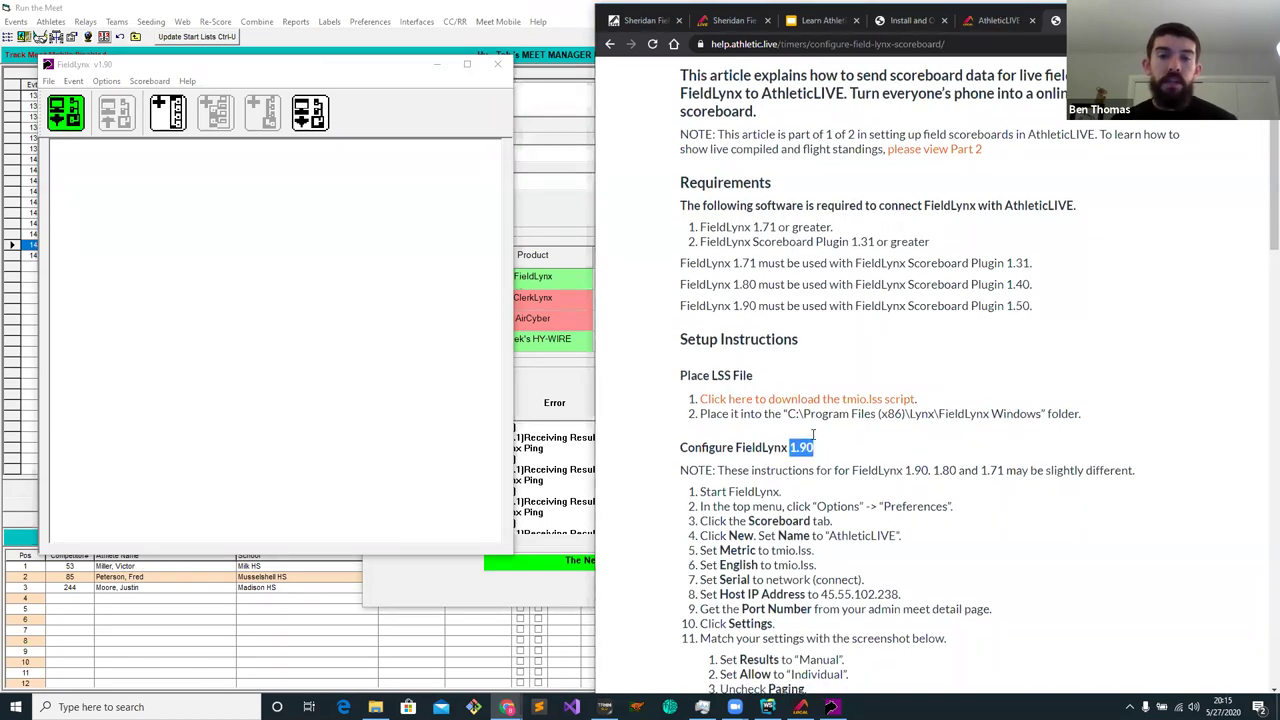
scroll(936, 381, down, 1)
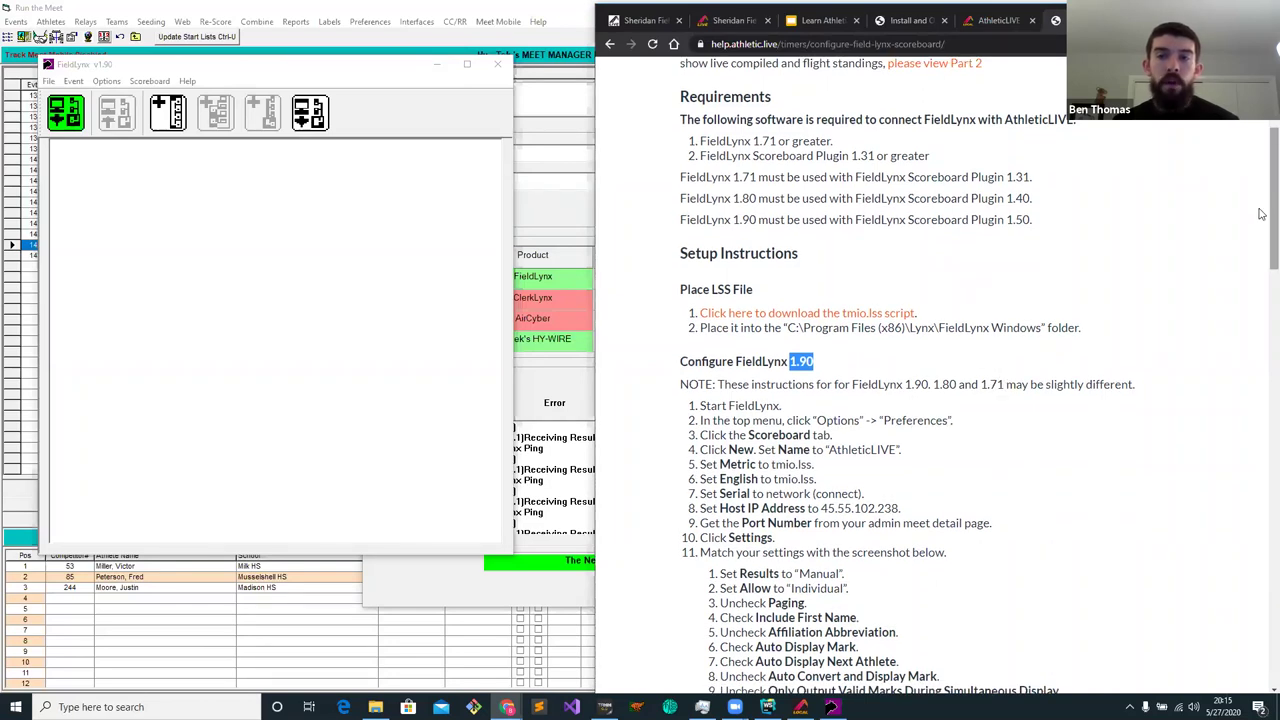
scroll(1262, 215, down, 2)
scroll(1247, 388, down, 10)
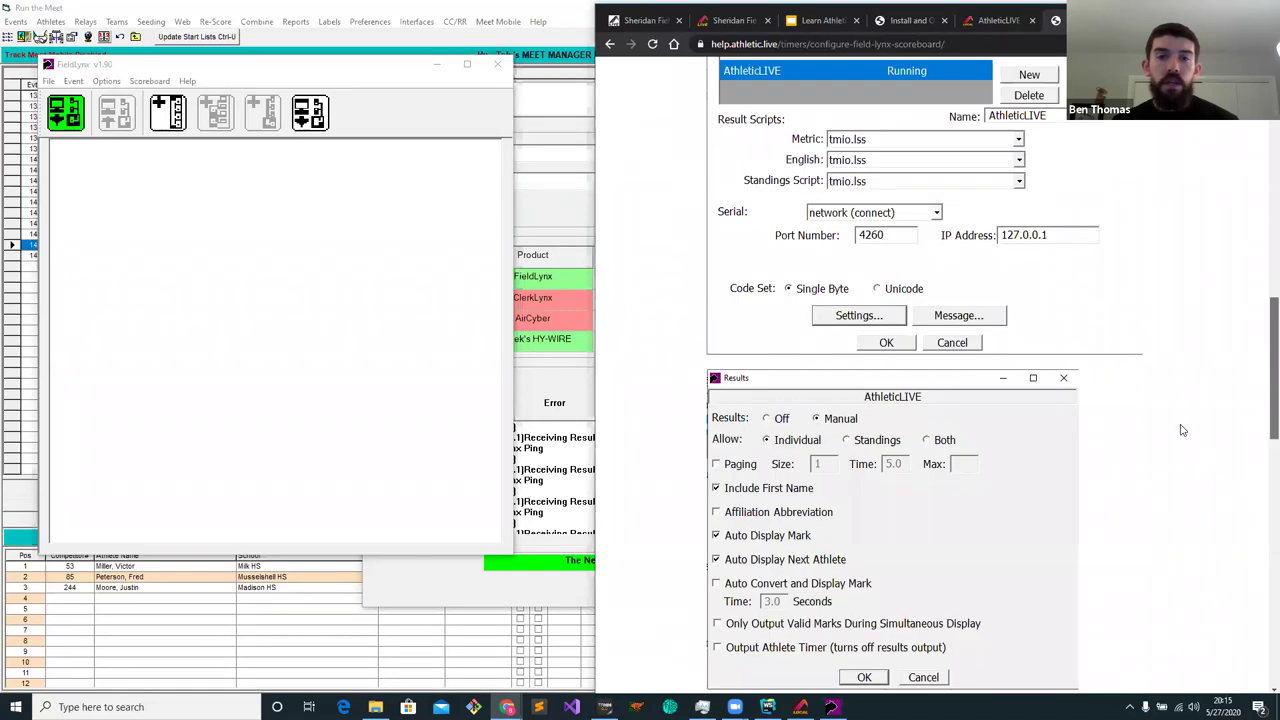
scroll(818, 248, down, 1)
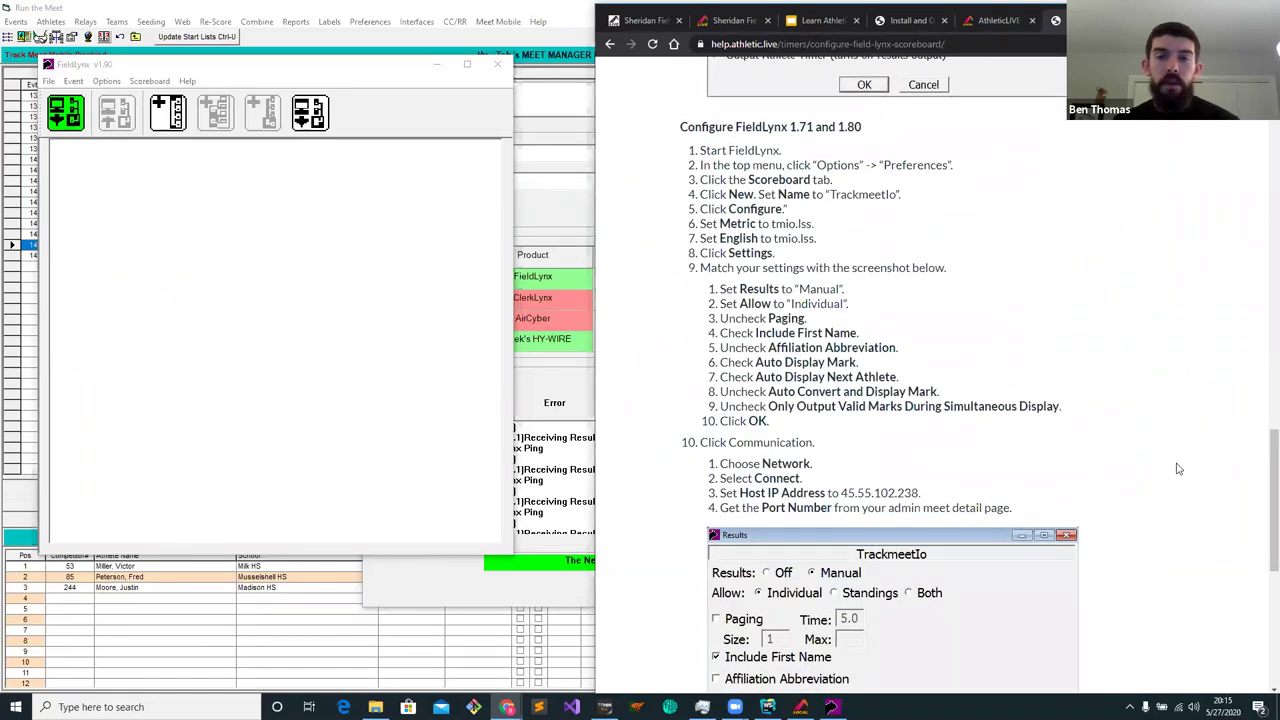
scroll(1262, 434, up, 8)
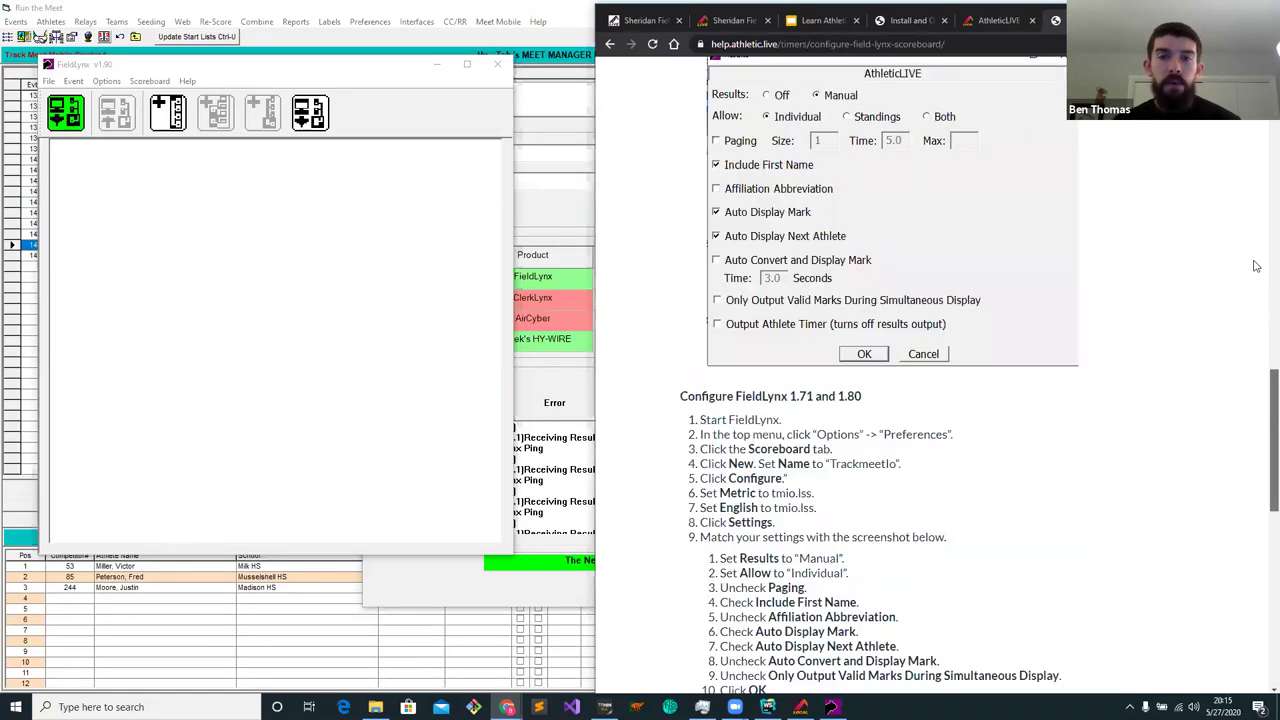
scroll(1247, 243, up, 2)
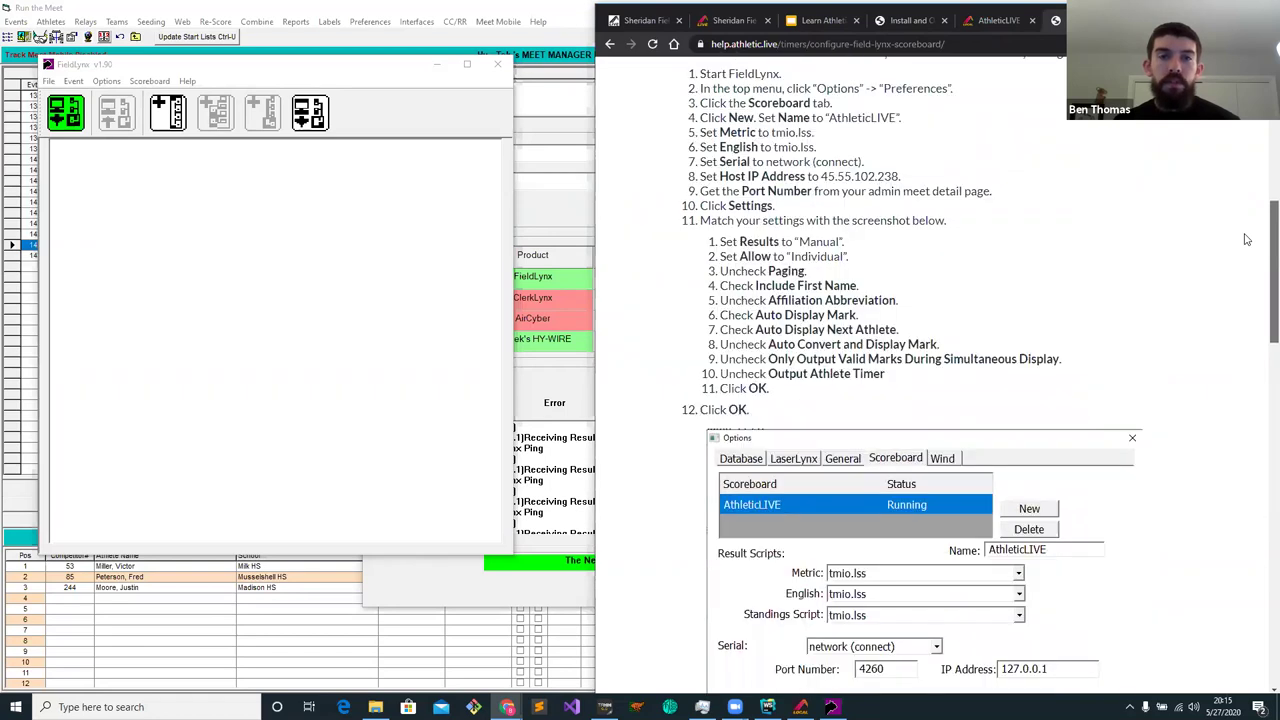
scroll(1247, 240, up, 1)
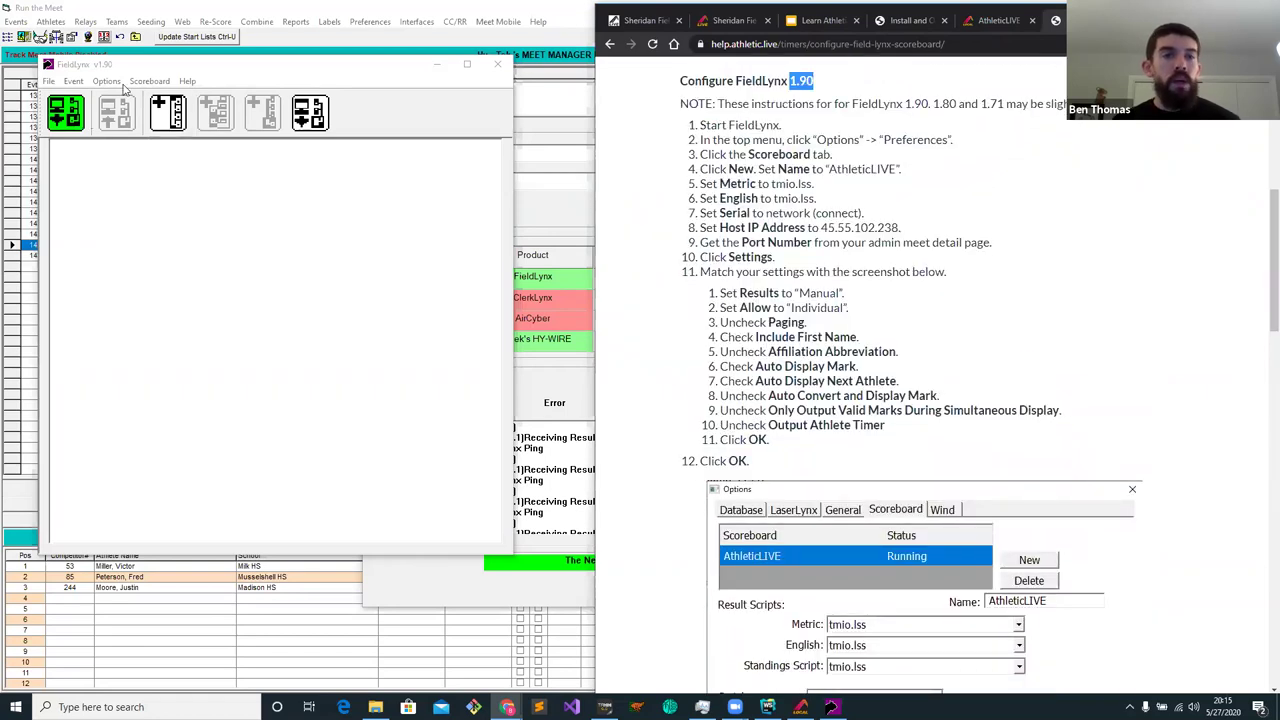
Add a new scoreboard in FieldLynx's preferences and name it AthleticLIVE
click(110, 82)
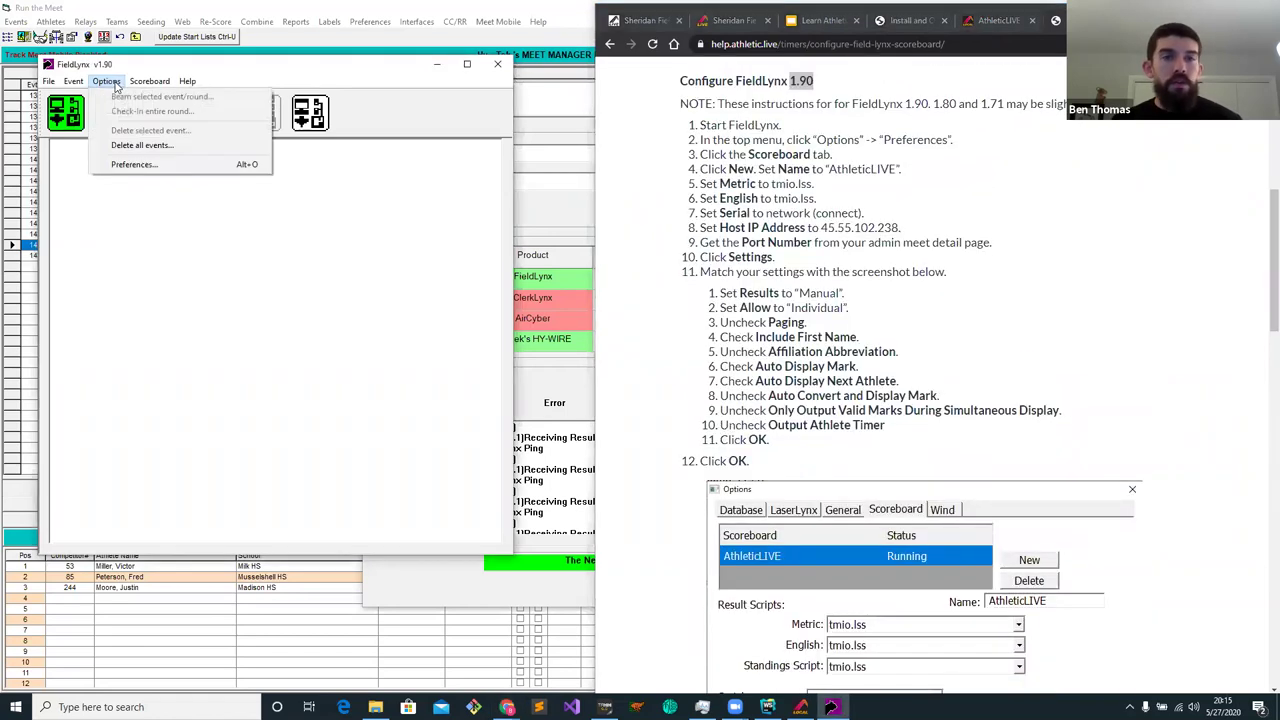
click(134, 165)
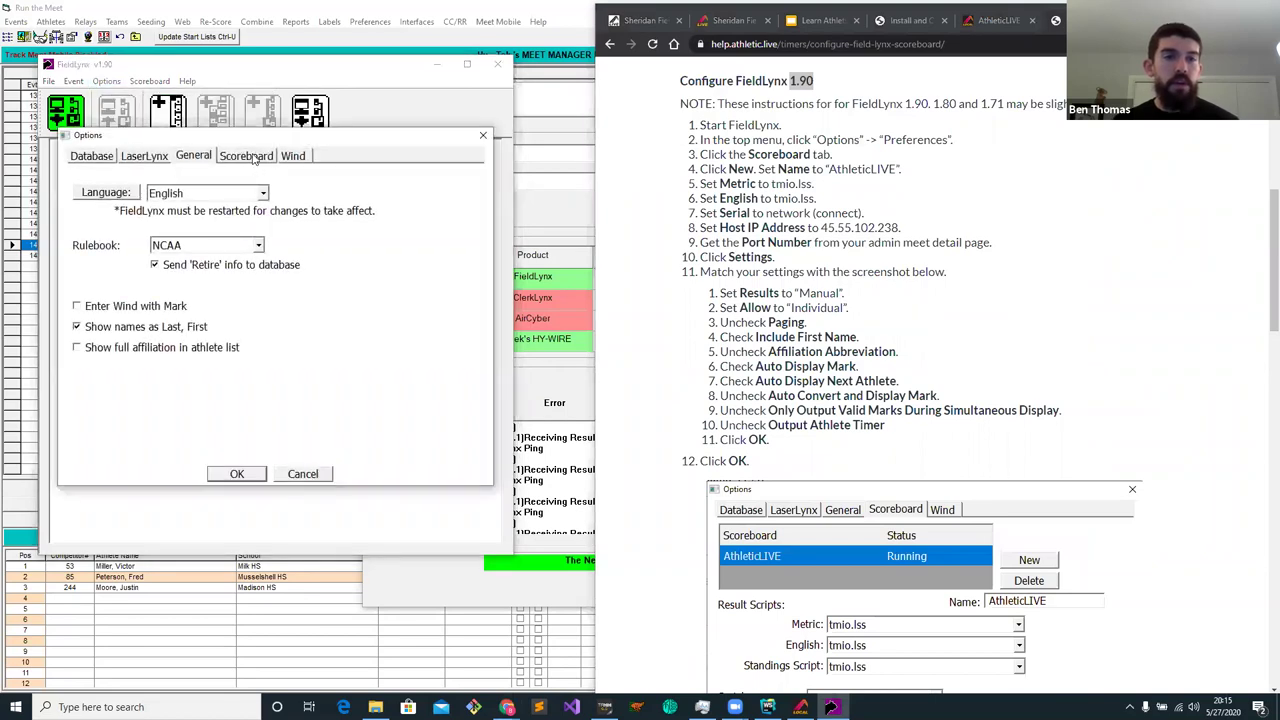
click(253, 158)
click(392, 206)
key(Tab)
text(AthleticLIVE)
Set the scoreboard's Metric, English and Standings scripts all to tmio.lss
click(366, 270)
drag(366, 300, 367, 405)
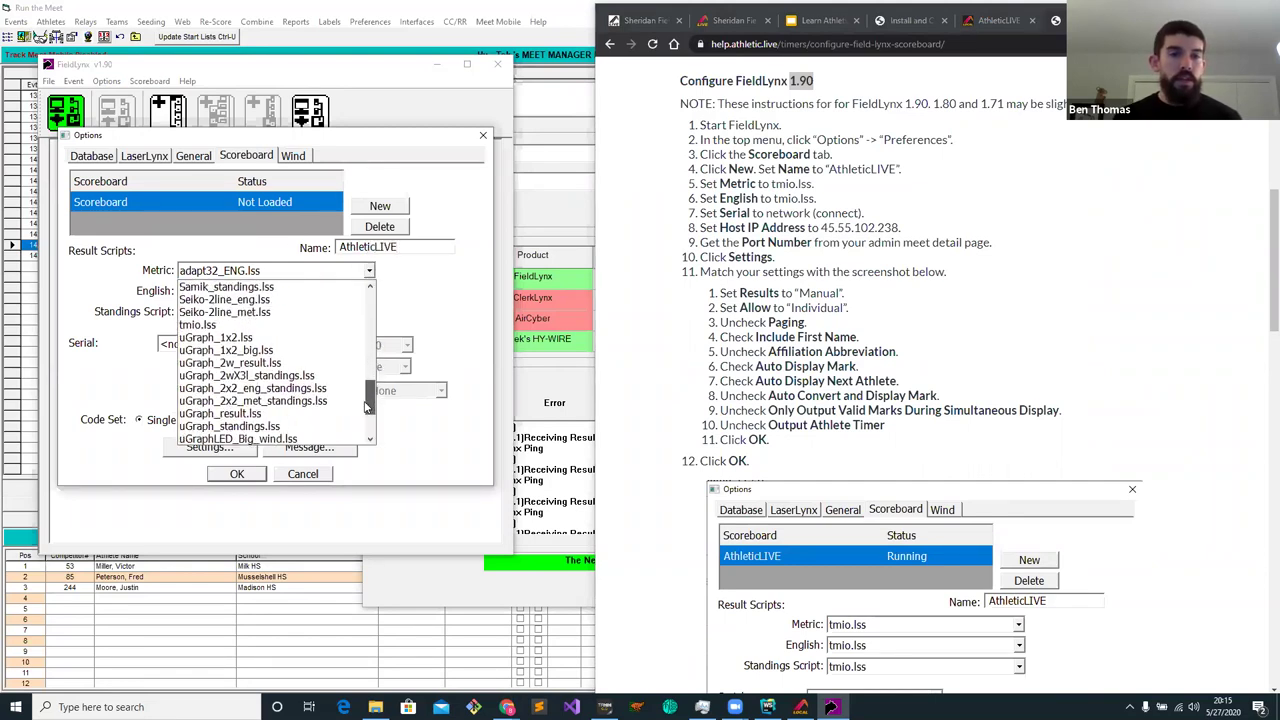
click(275, 324)
click(369, 290)
scroll(372, 378, down, 3)
scroll(372, 378, down, 8)
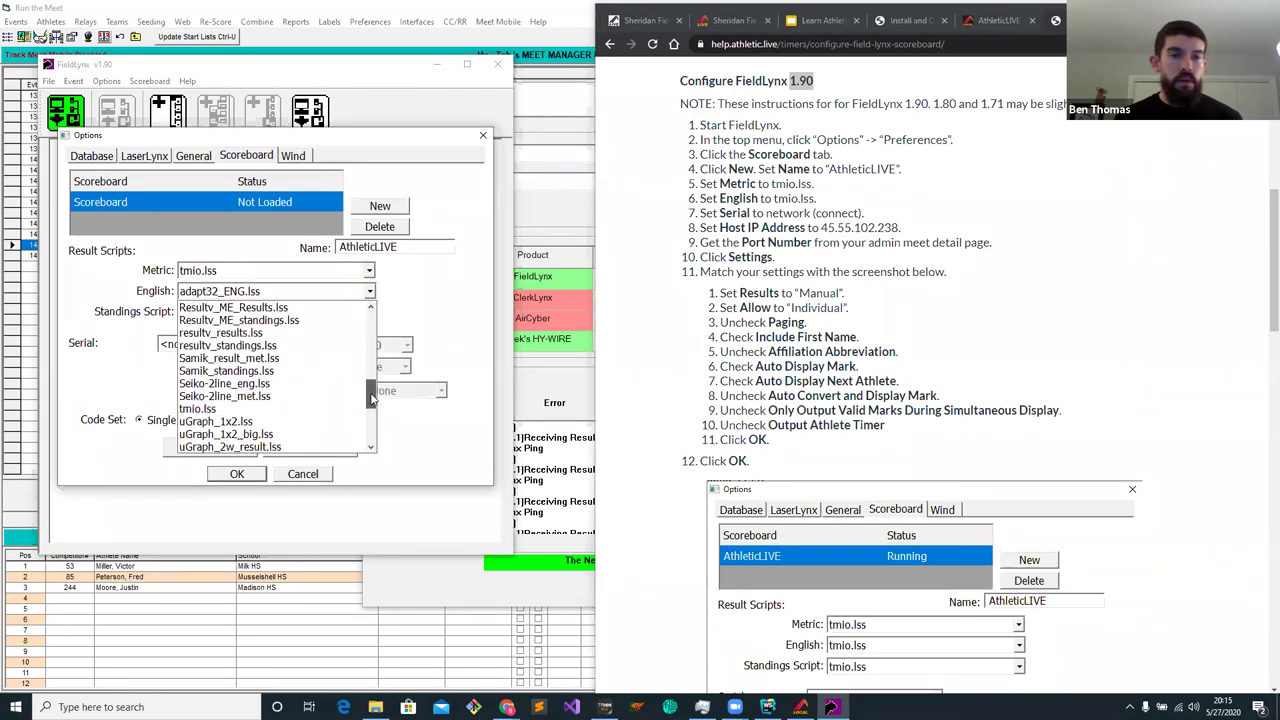
click(333, 360)
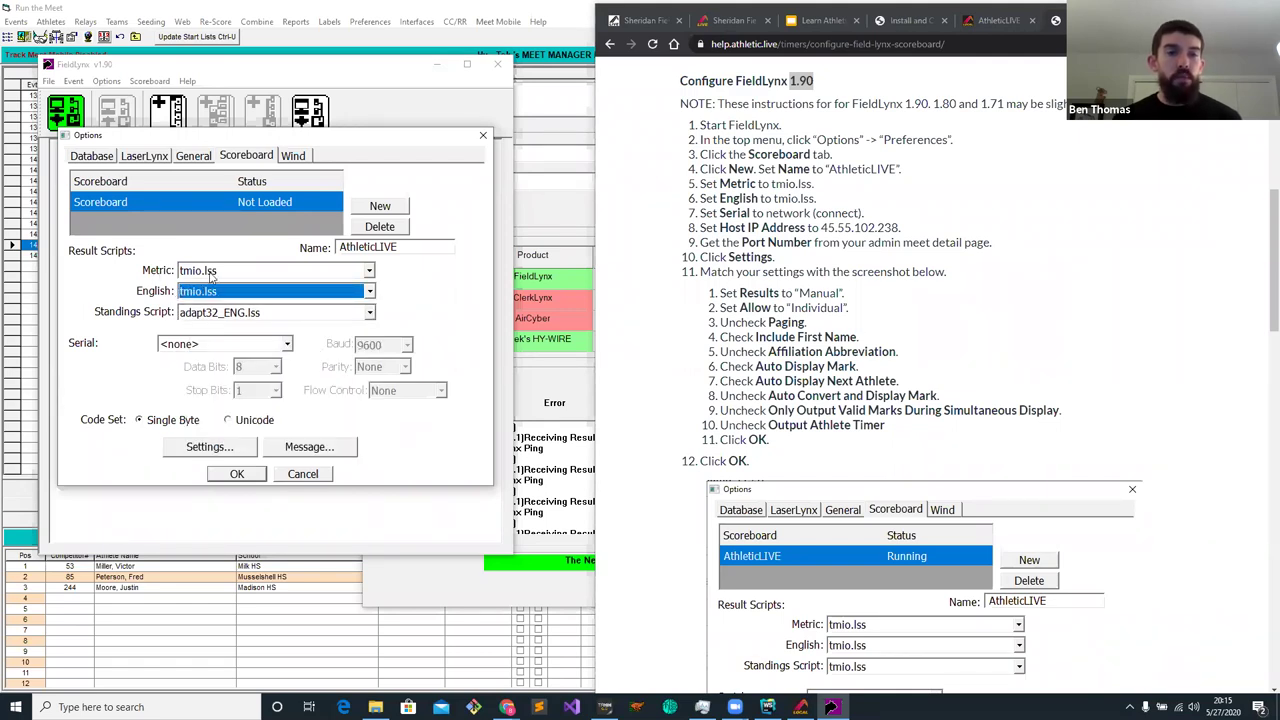
click(370, 313)
click(370, 313)
drag(372, 345, 367, 390)
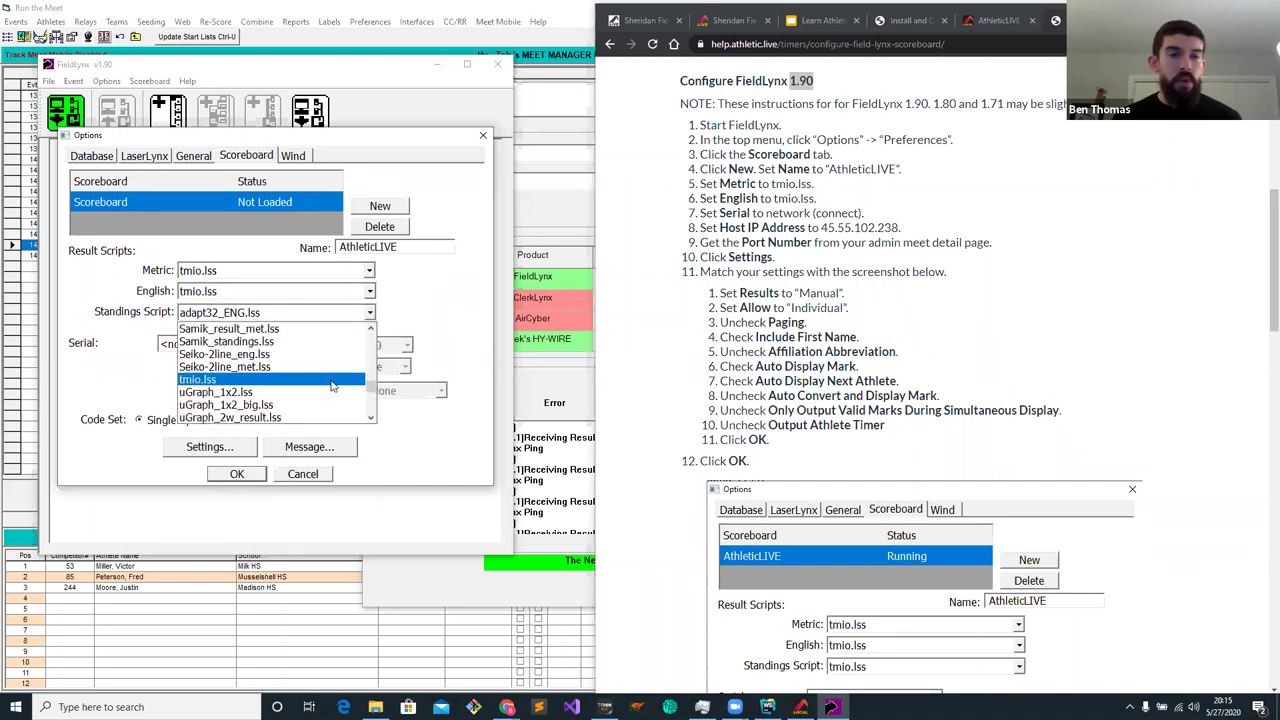
click(198, 380)
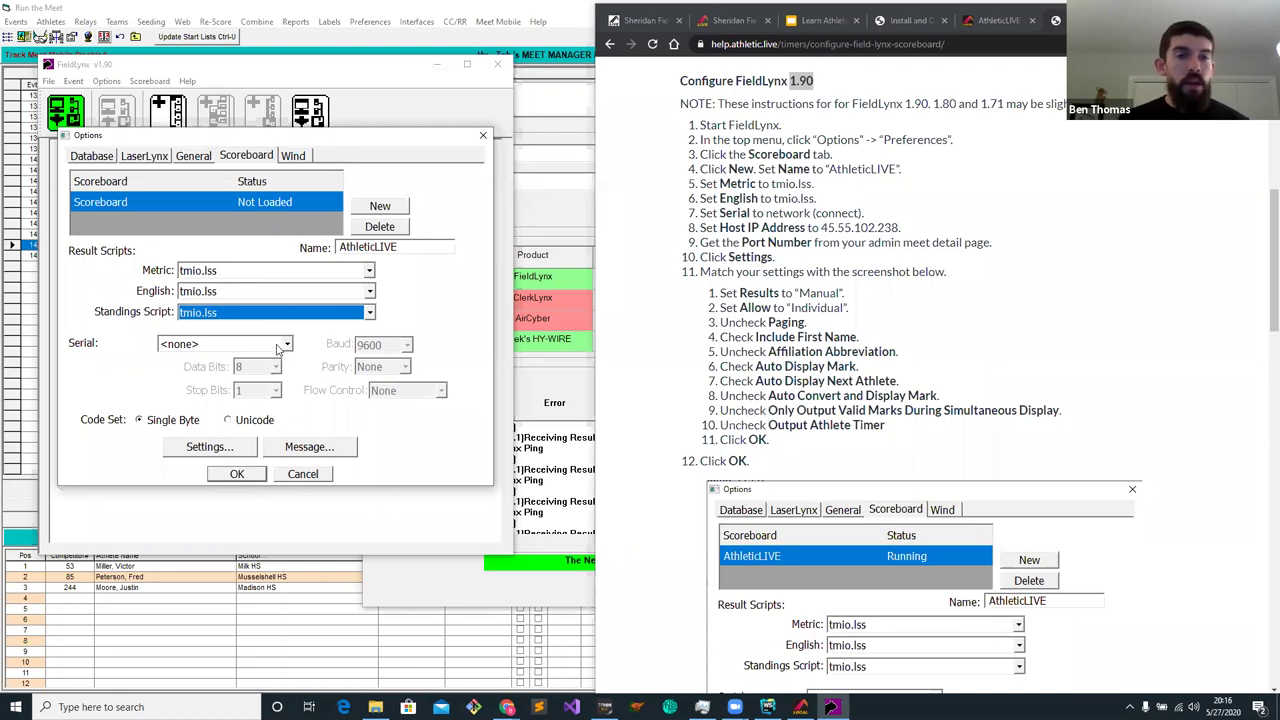
Set the scoreboard's serial connection to network (connect) with port number 4260, and check it against AthleticLIVE Local's FieldLynx port
click(203, 345)
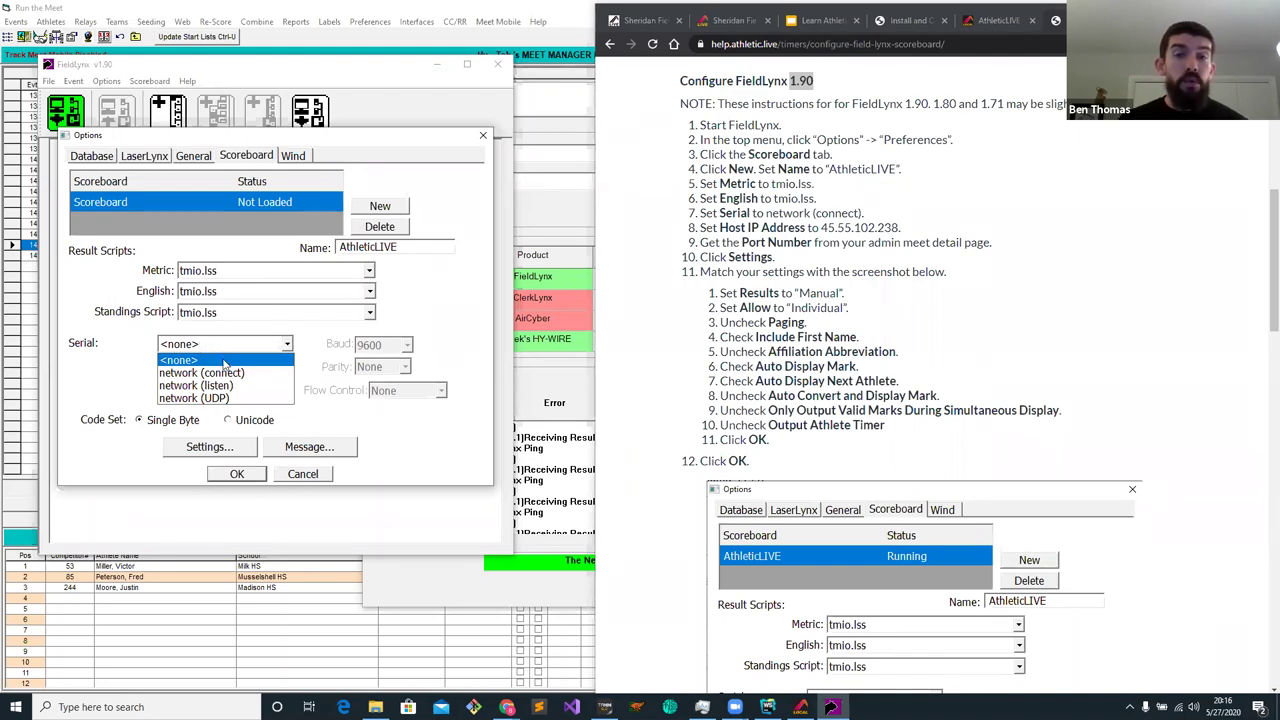
click(224, 373)
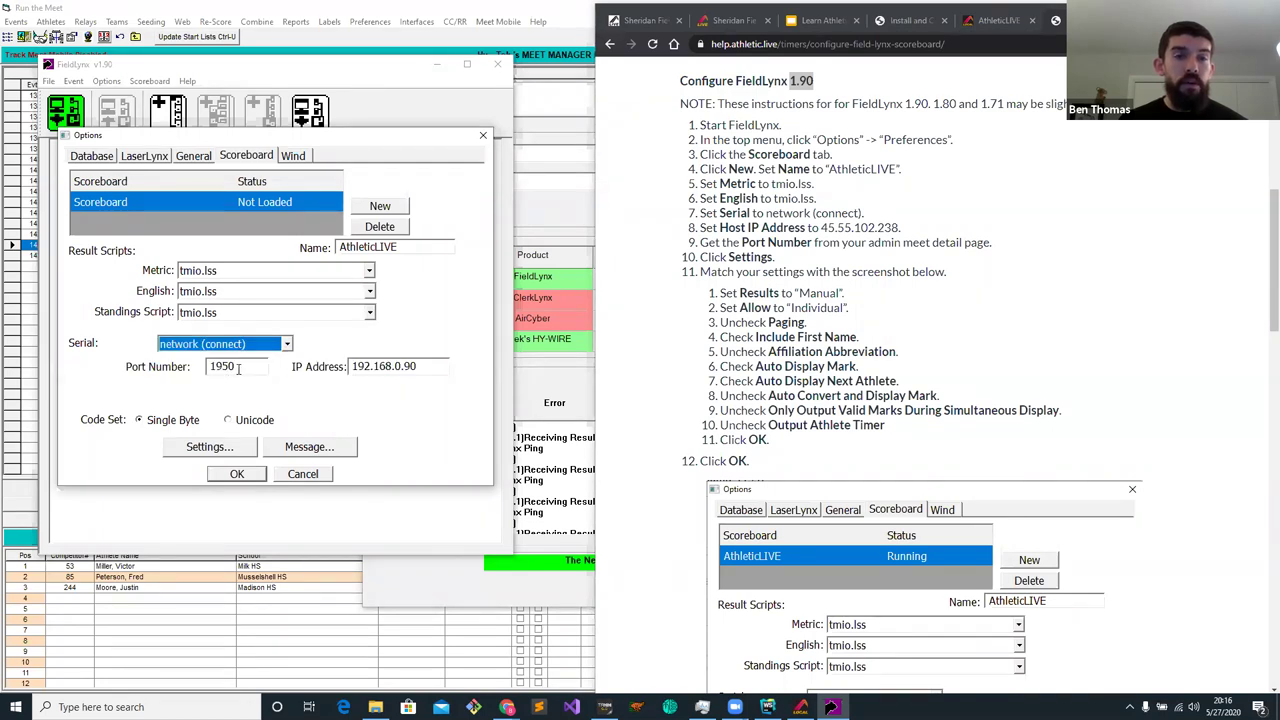
drag(245, 366, 210, 366)
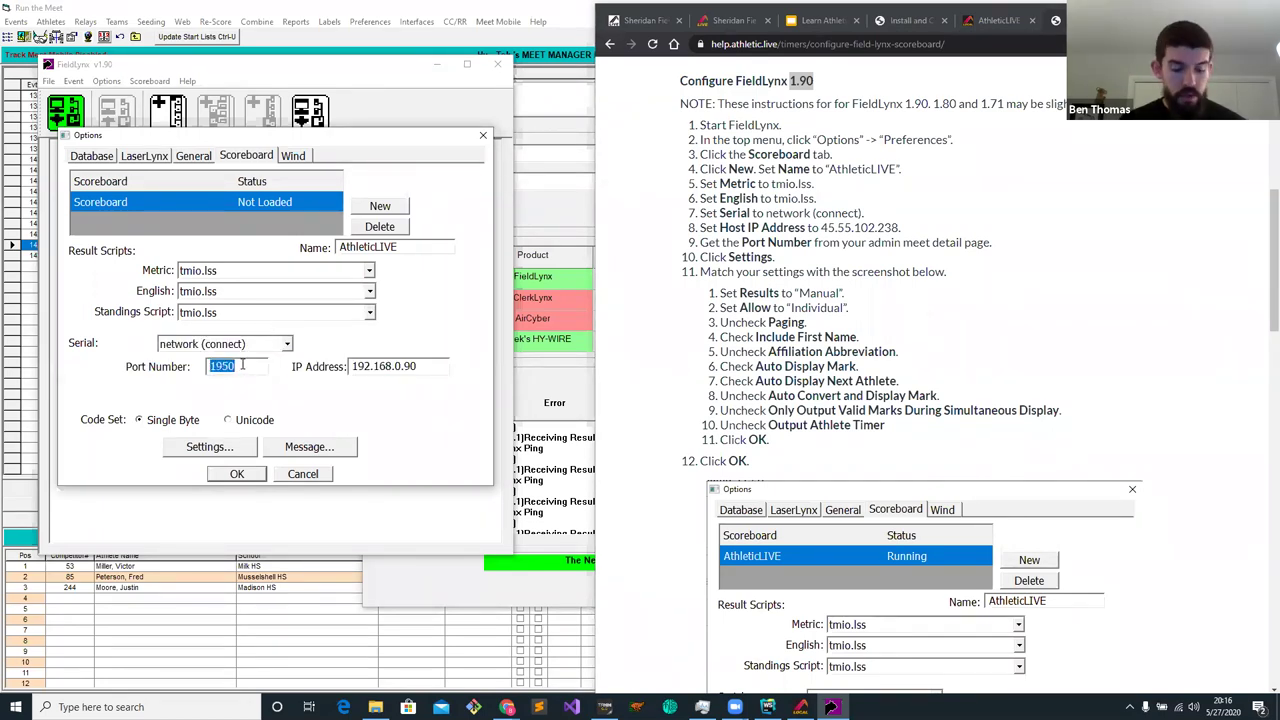
text(4260)
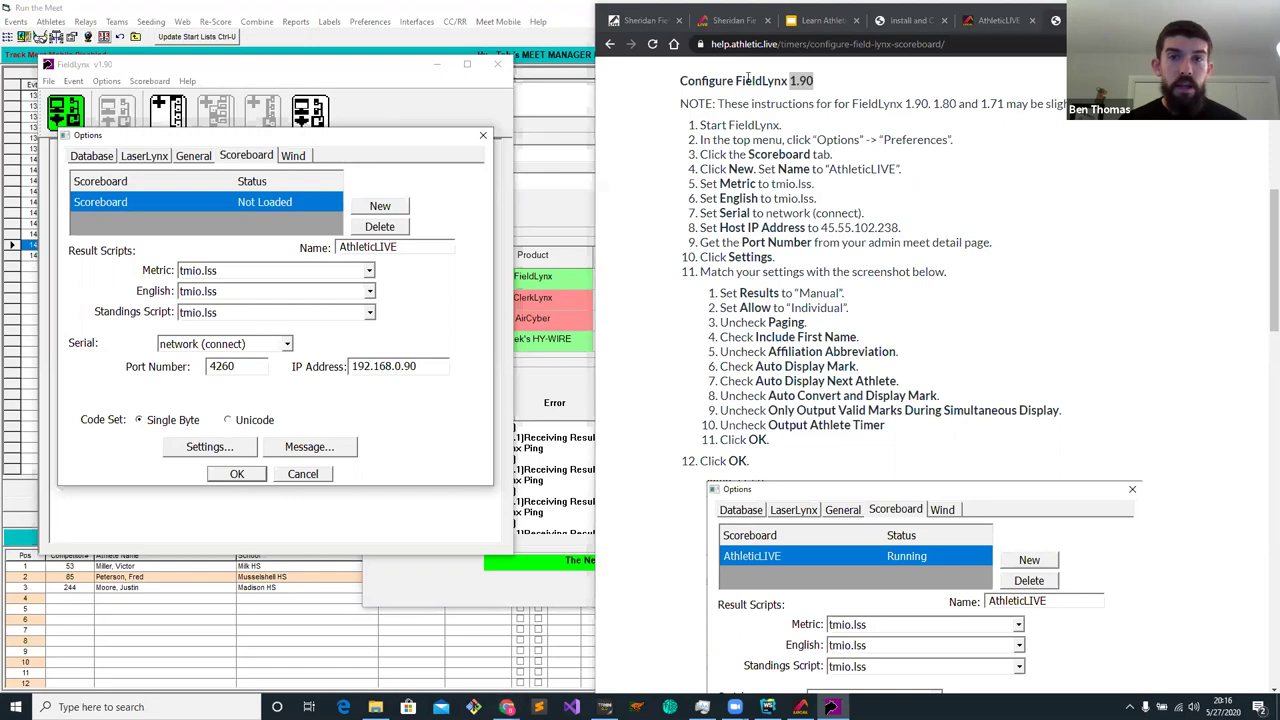
click(1000, 21)
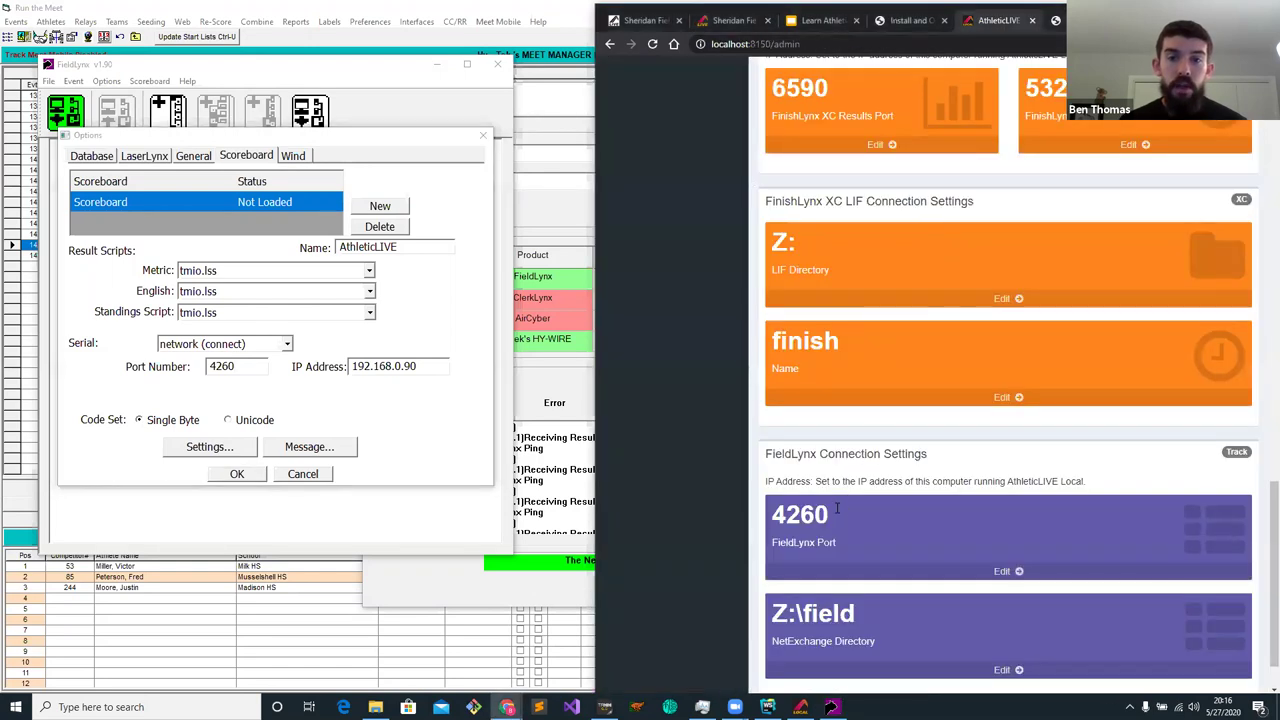
Set the scoreboard's IP address to 127.0.0.1
drag(418, 366, 350, 368)
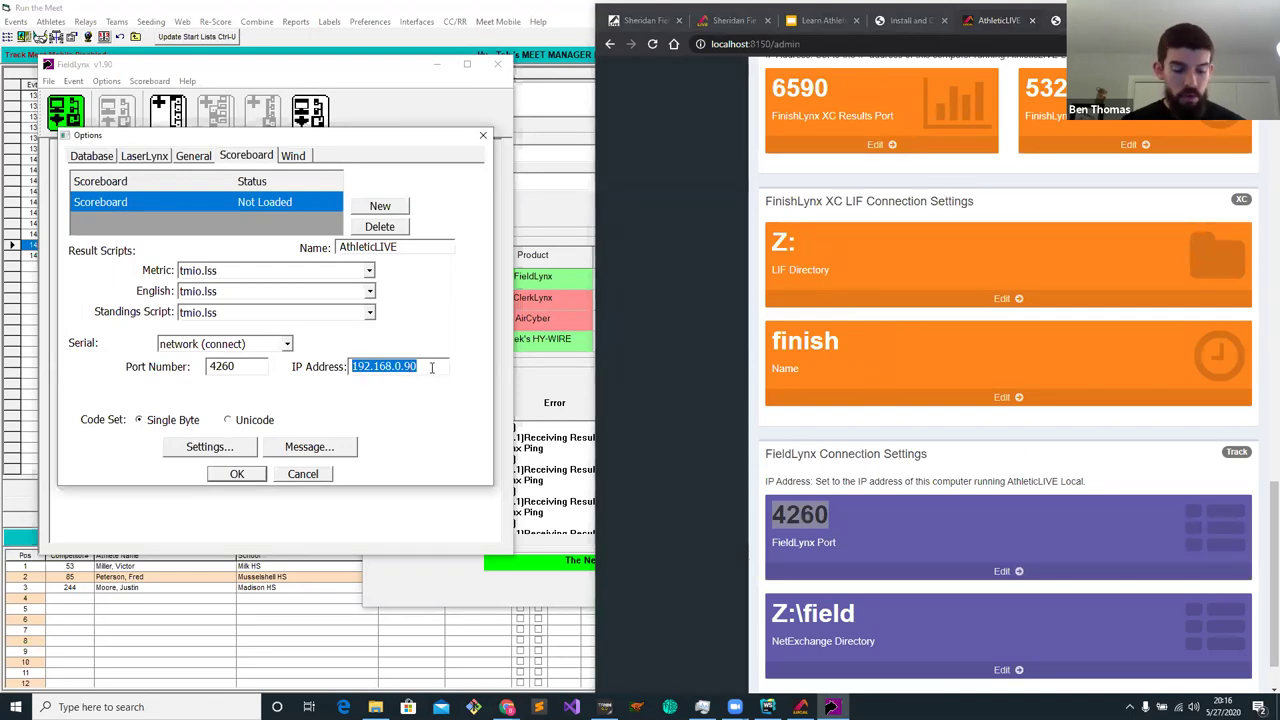
text(127.0.0.1)
drag(409, 367, 281, 361)
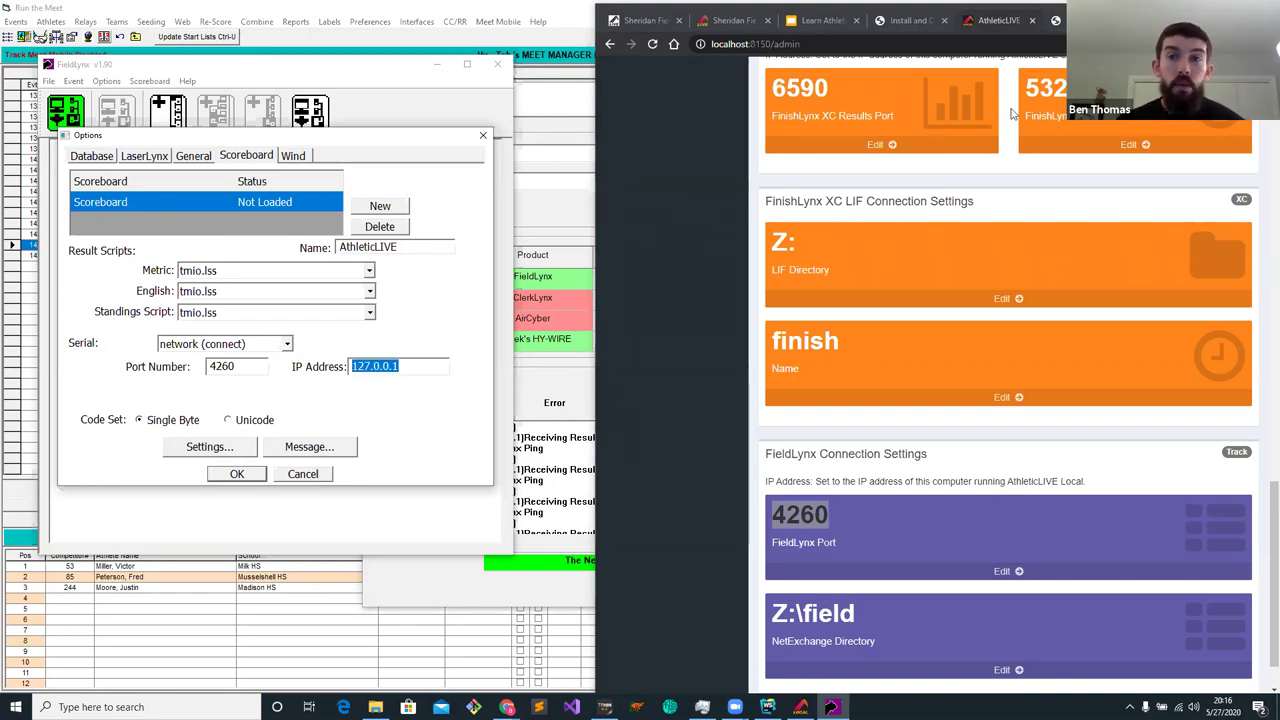
Open the AthleticLIVE scoreboard's result settings alongside the help article's reference screenshot for FieldLynx 1.90
click(1060, 20)
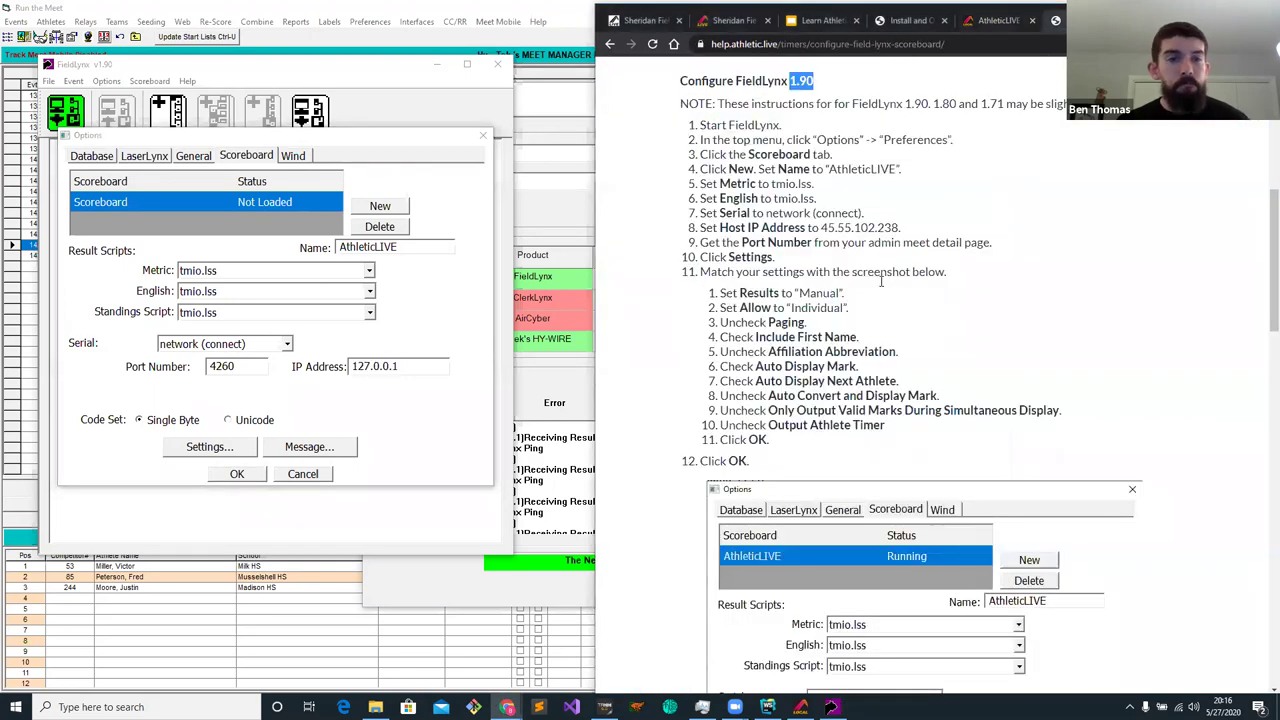
click(210, 447)
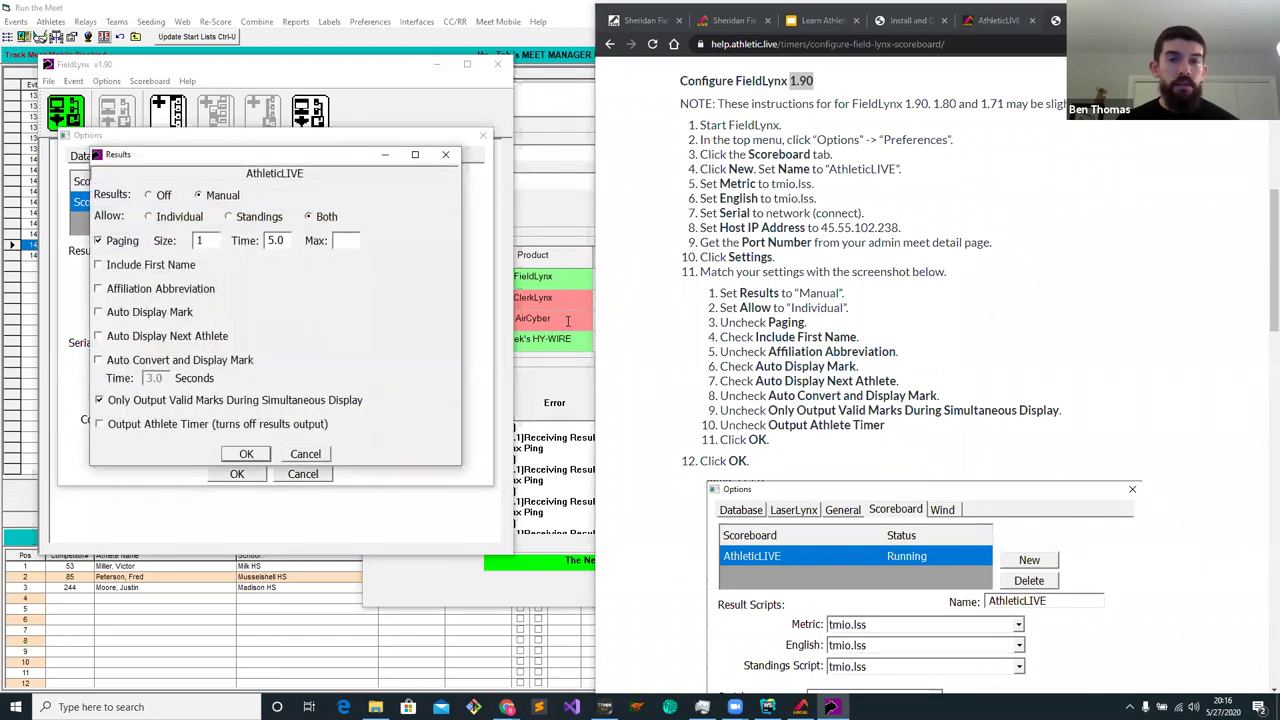
scroll(1070, 360, down, 3)
click(1261, 270)
scroll(1261, 270, down, 5)
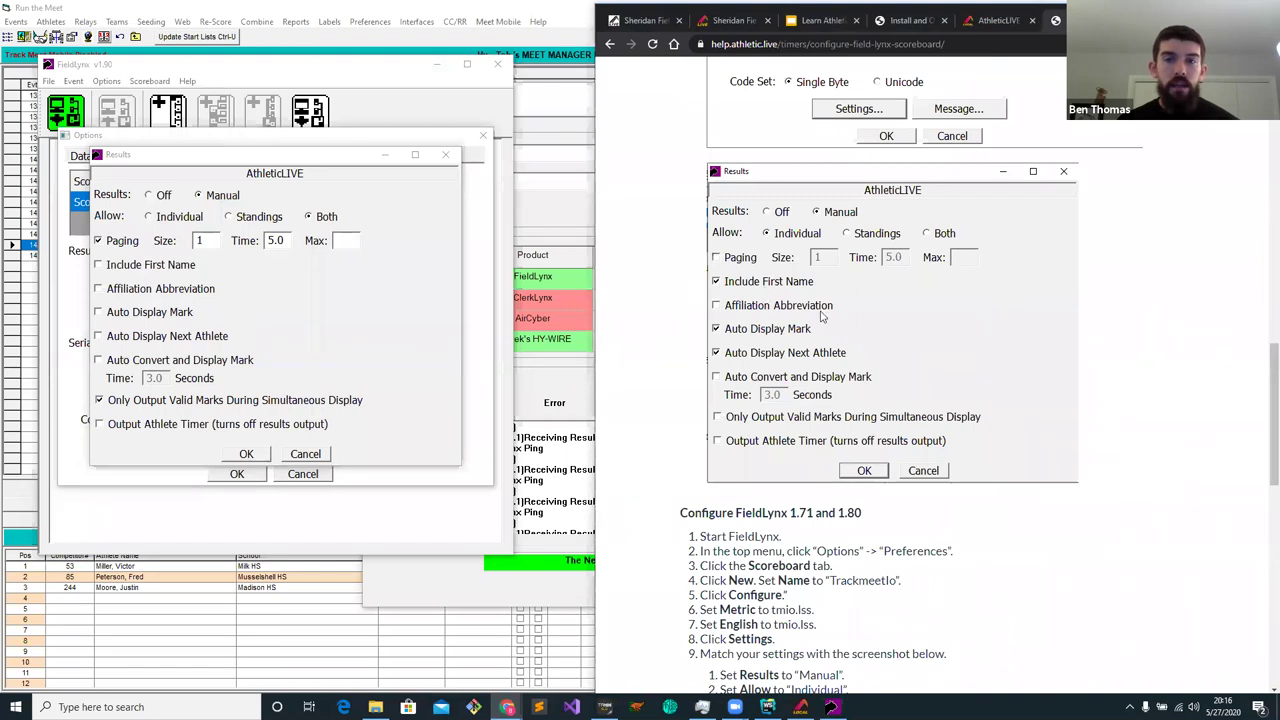
Allow only Individual results, disable Paging and Only Output Valid Marks, enable Include First Name, Auto Display Mark and Auto Display Next Athlete, and save the scoreboard
click(98, 241)
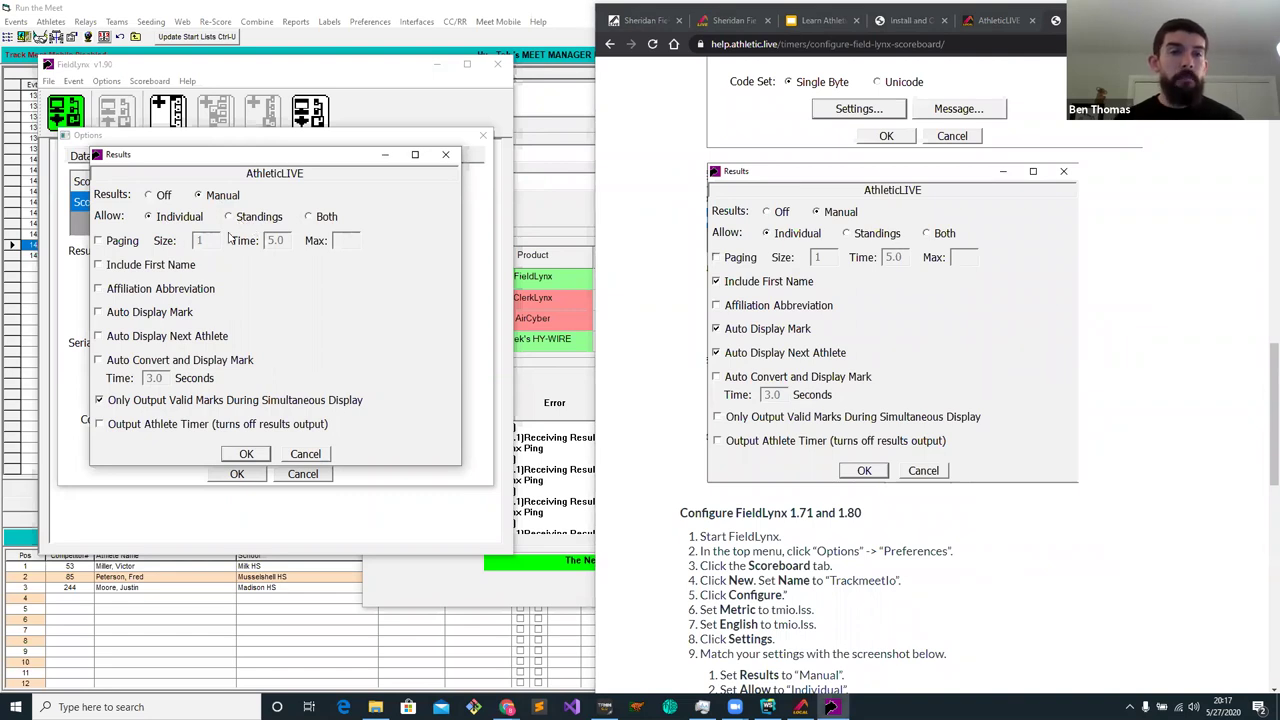
click(120, 265)
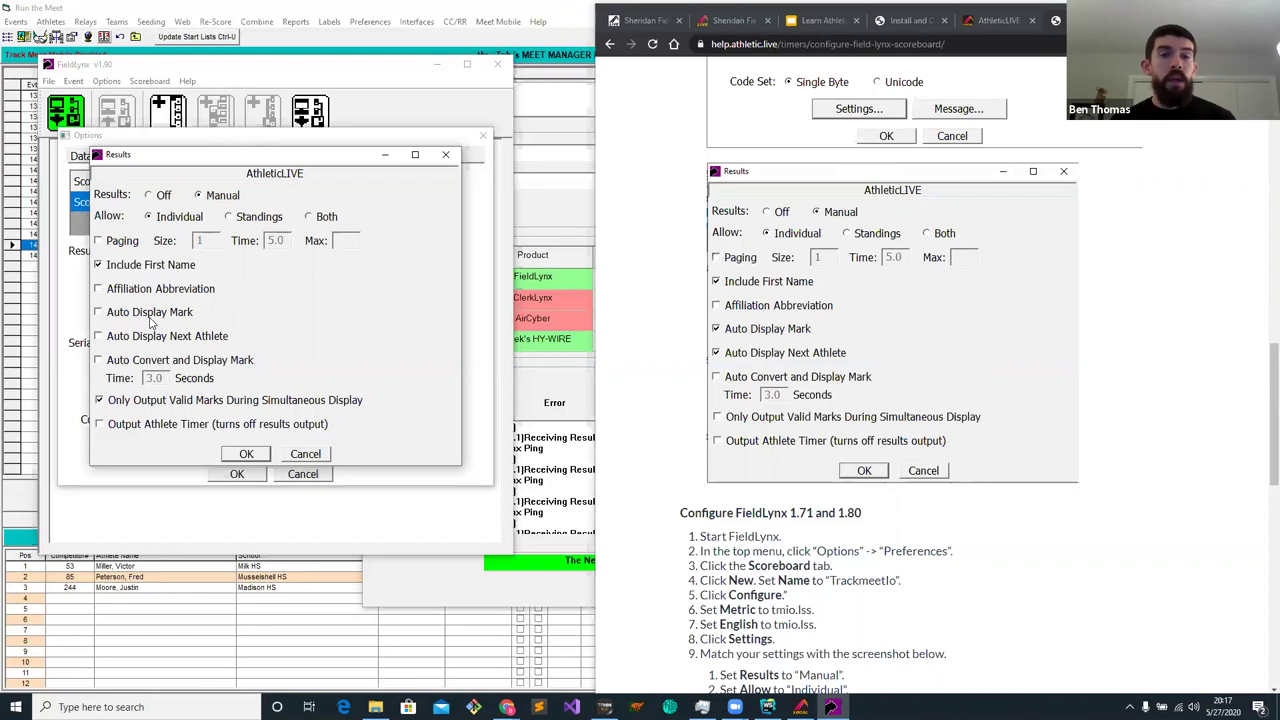
click(150, 316)
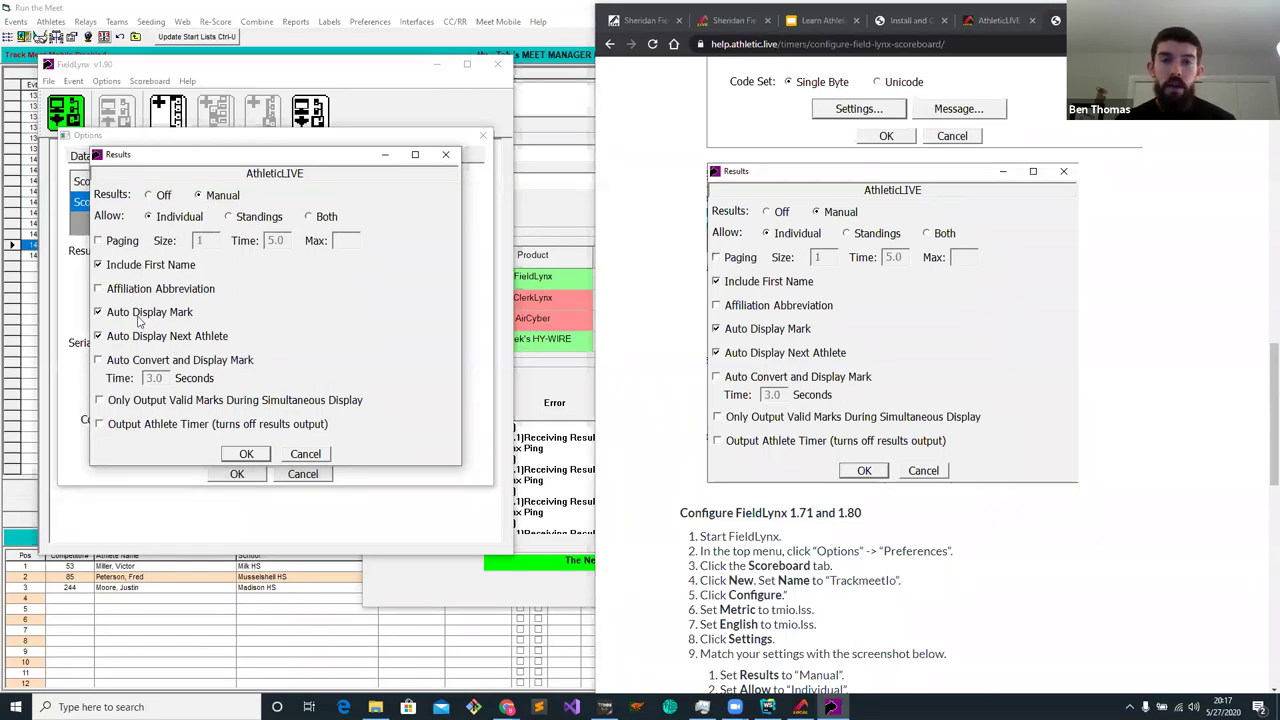
click(246, 454)
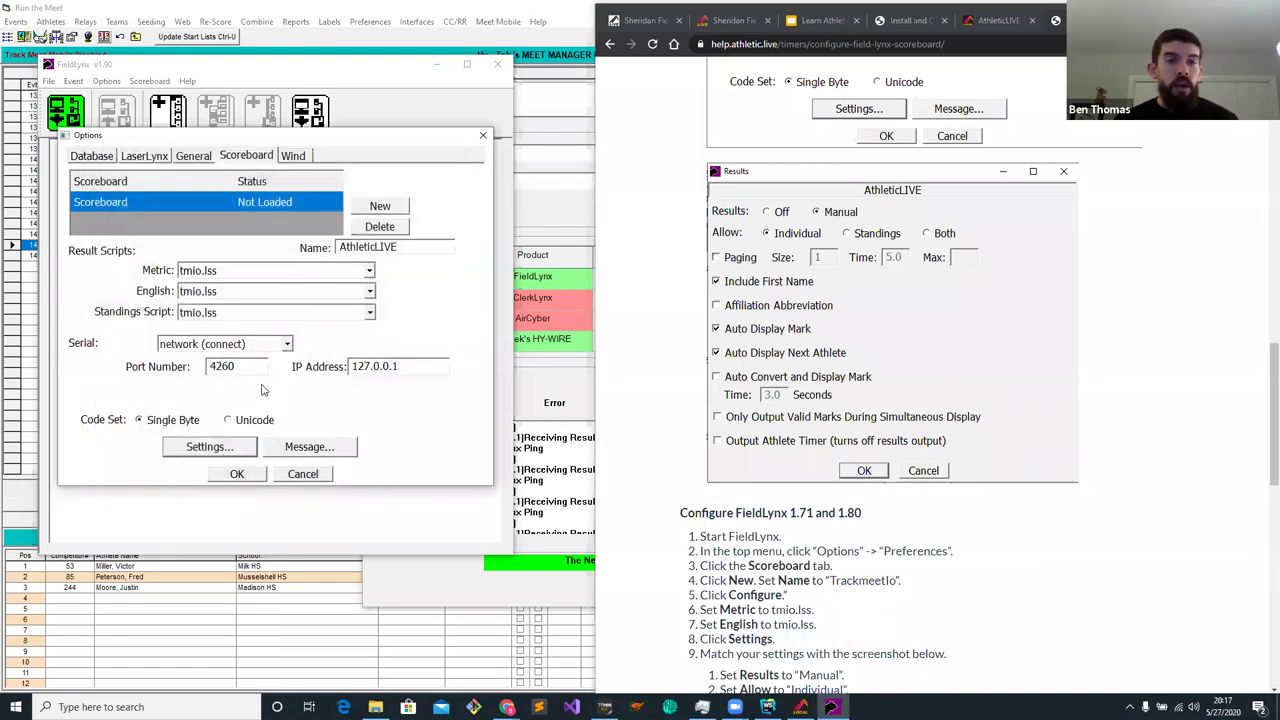
scroll(697, 357, up, 1)
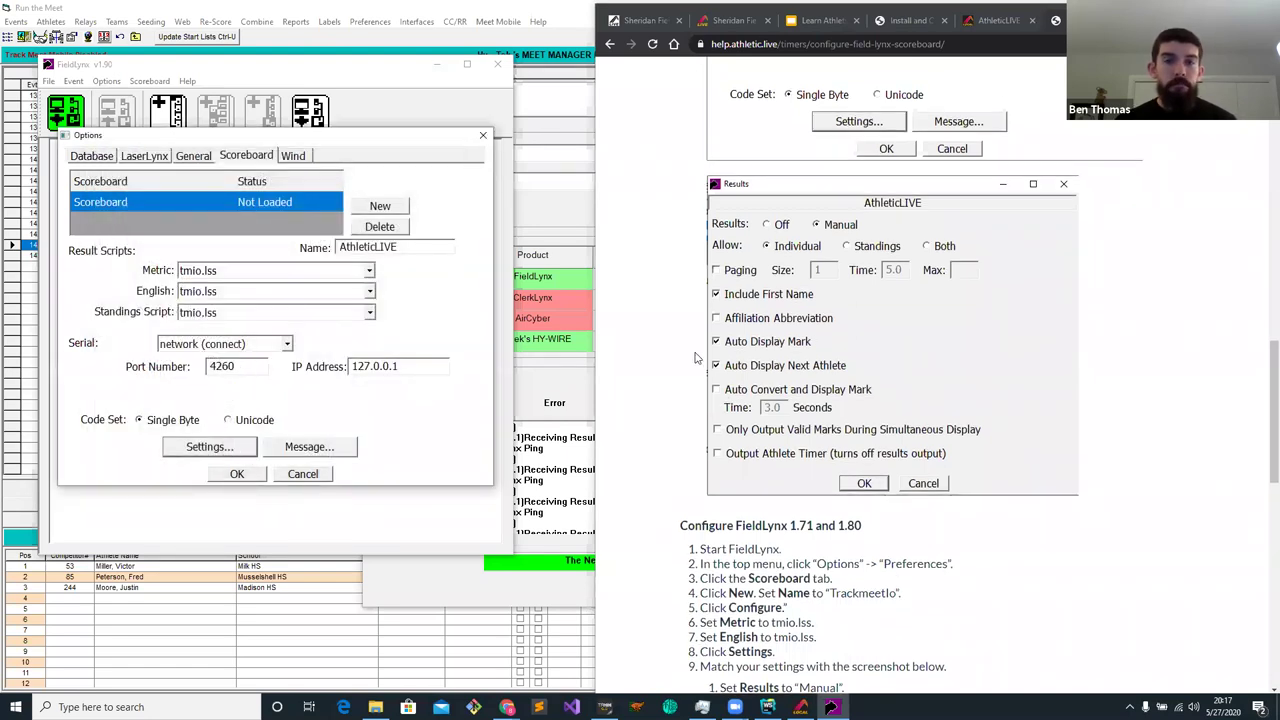
scroll(697, 357, up, 3)
click(239, 477)
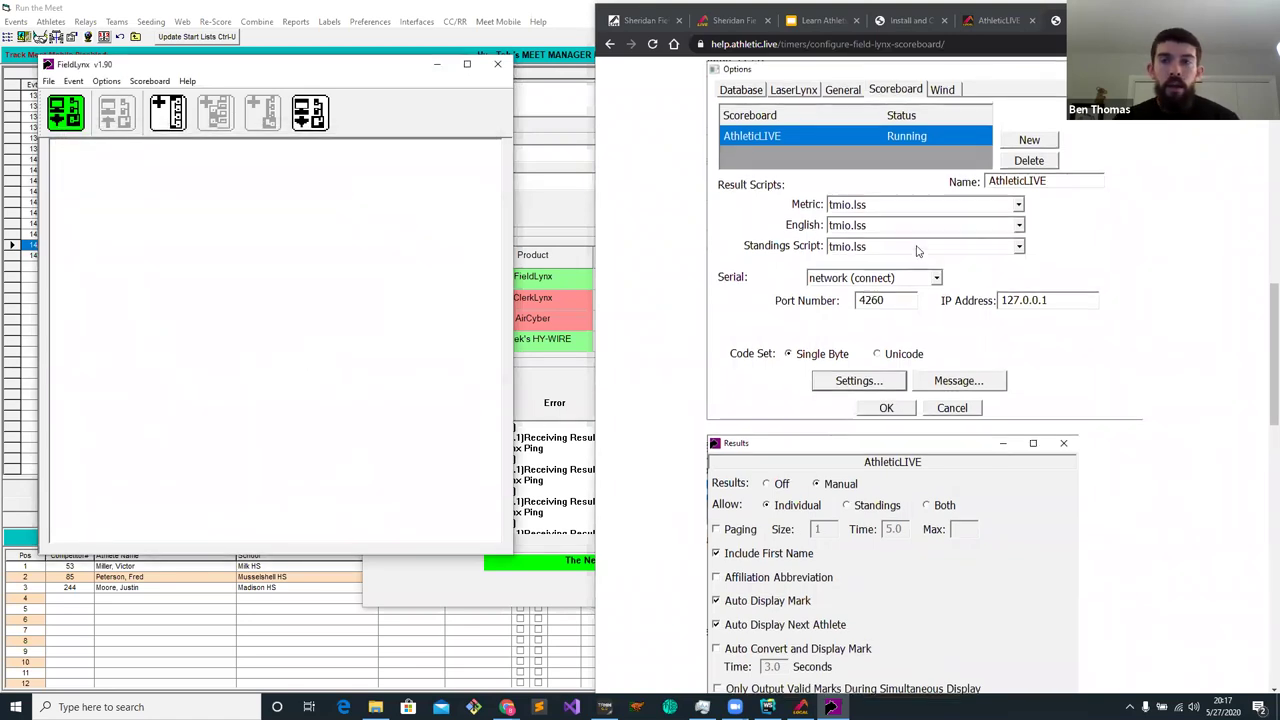
Check the AthleticLIVE scoreboard's status in FieldLynx's scoreboard preferences
scroll(916, 253, up, 7)
click(149, 81)
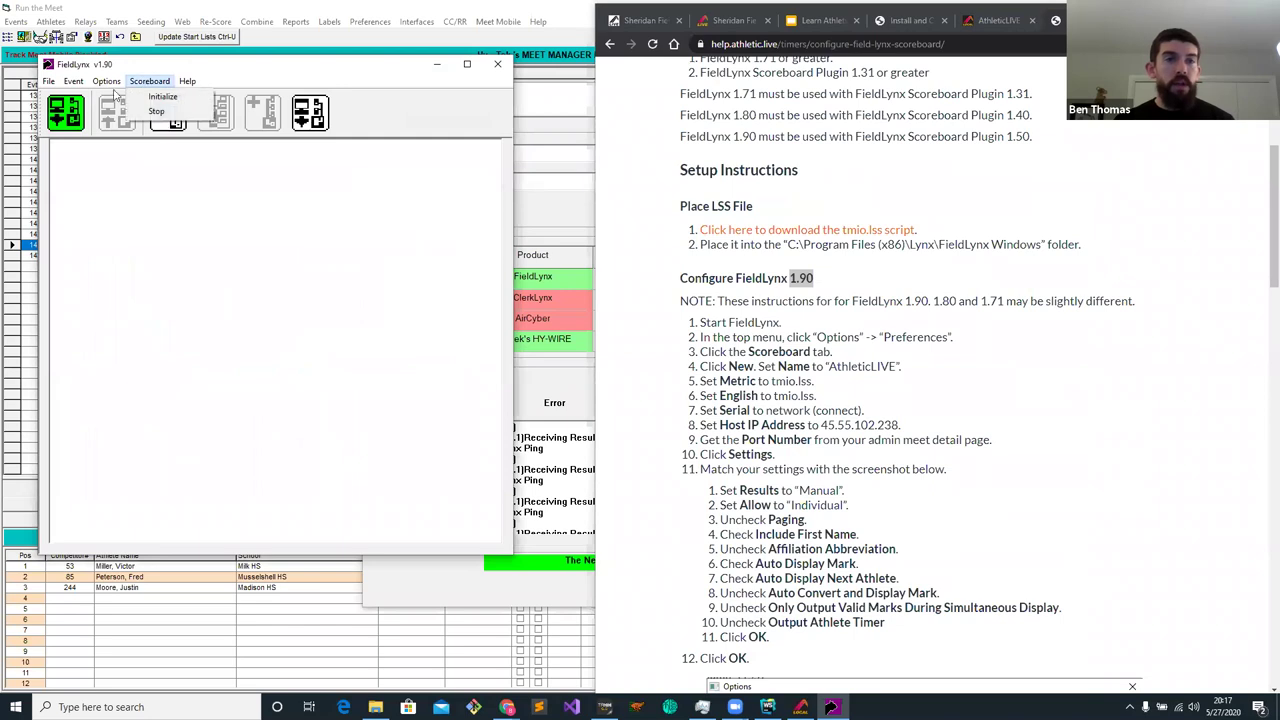
click(106, 81)
click(130, 163)
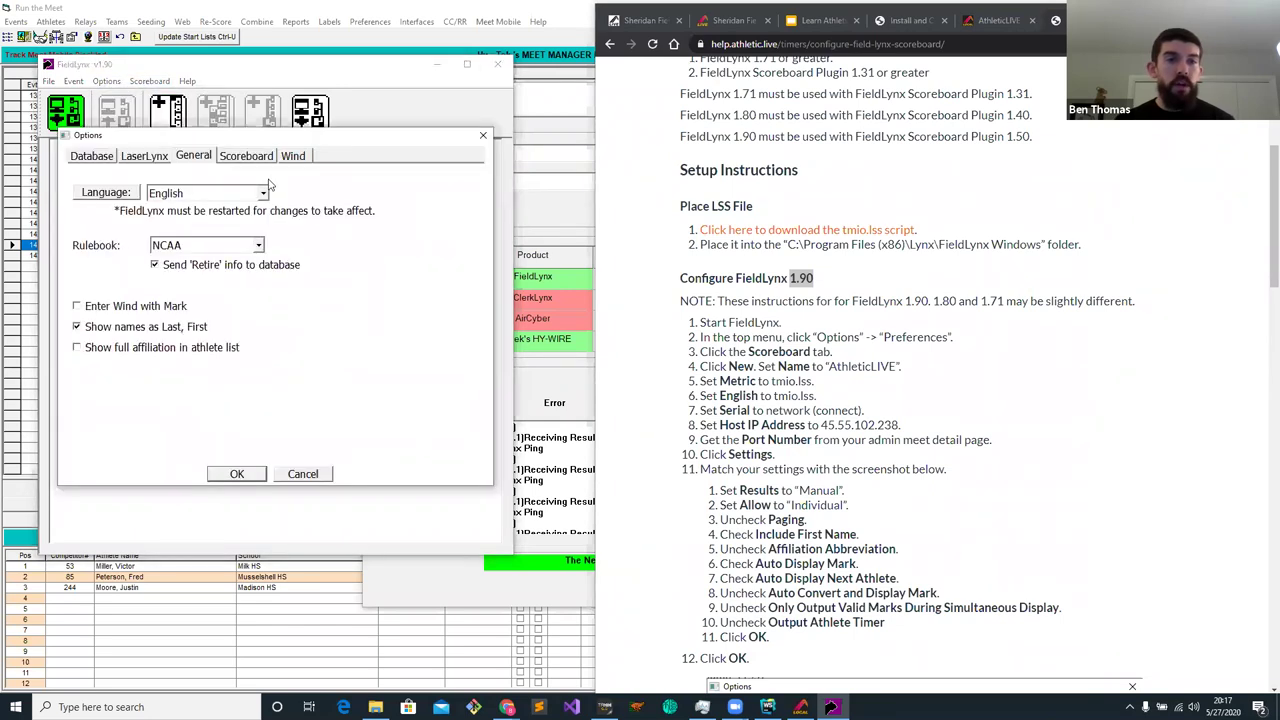
click(268, 159)
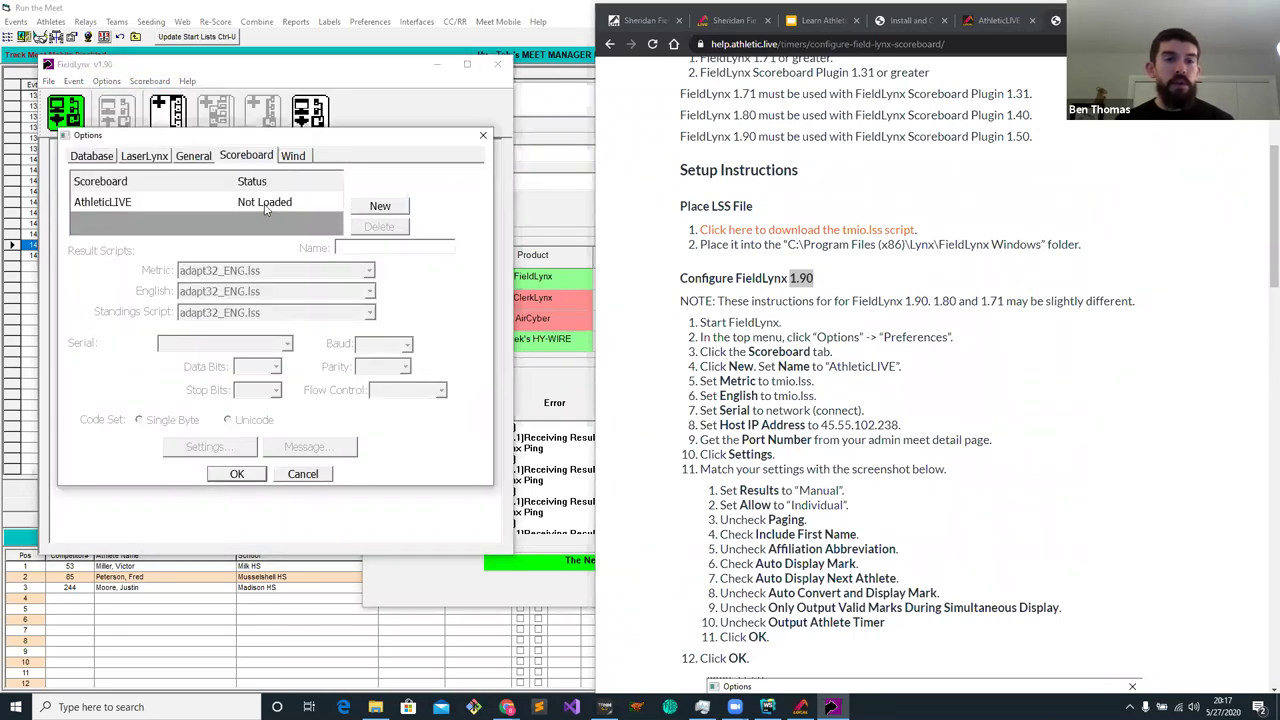
click(484, 136)
Open Part 2 of the field scoreboard help article and read its setup instructions for FieldLynx
scroll(795, 245, up, 3)
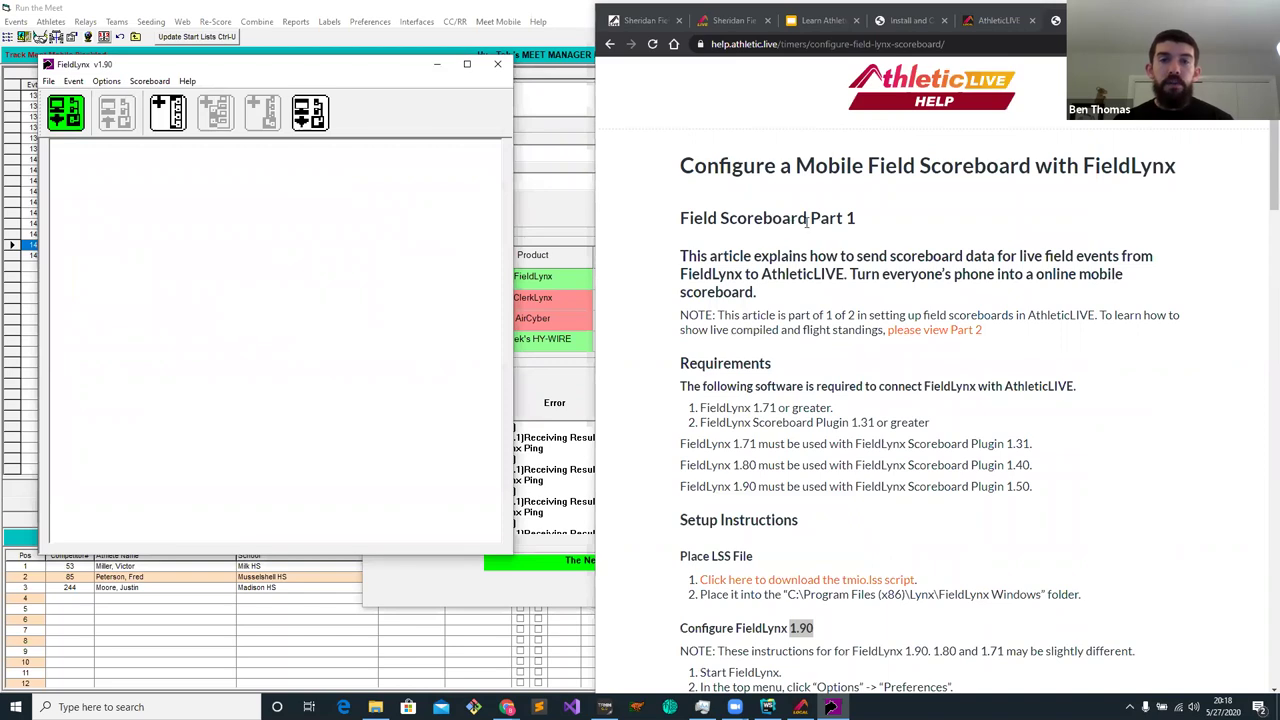
click(922, 330)
scroll(776, 275, down, 1)
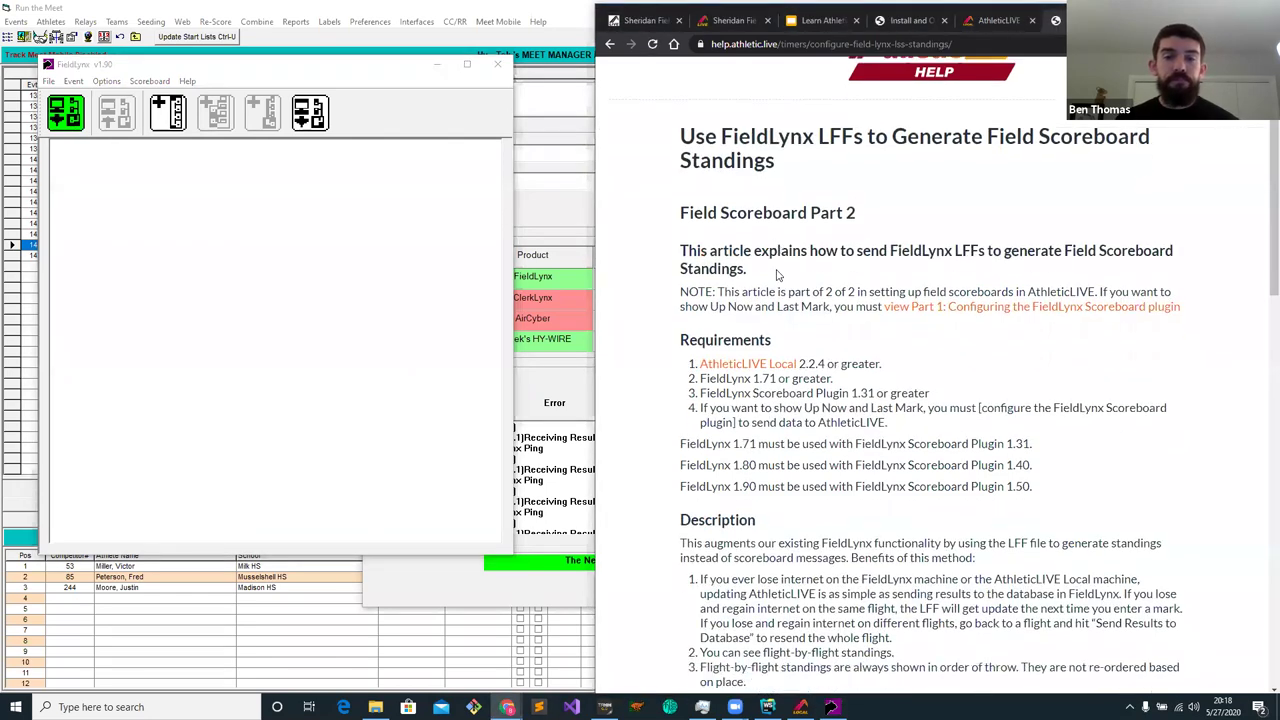
scroll(776, 275, down, 5)
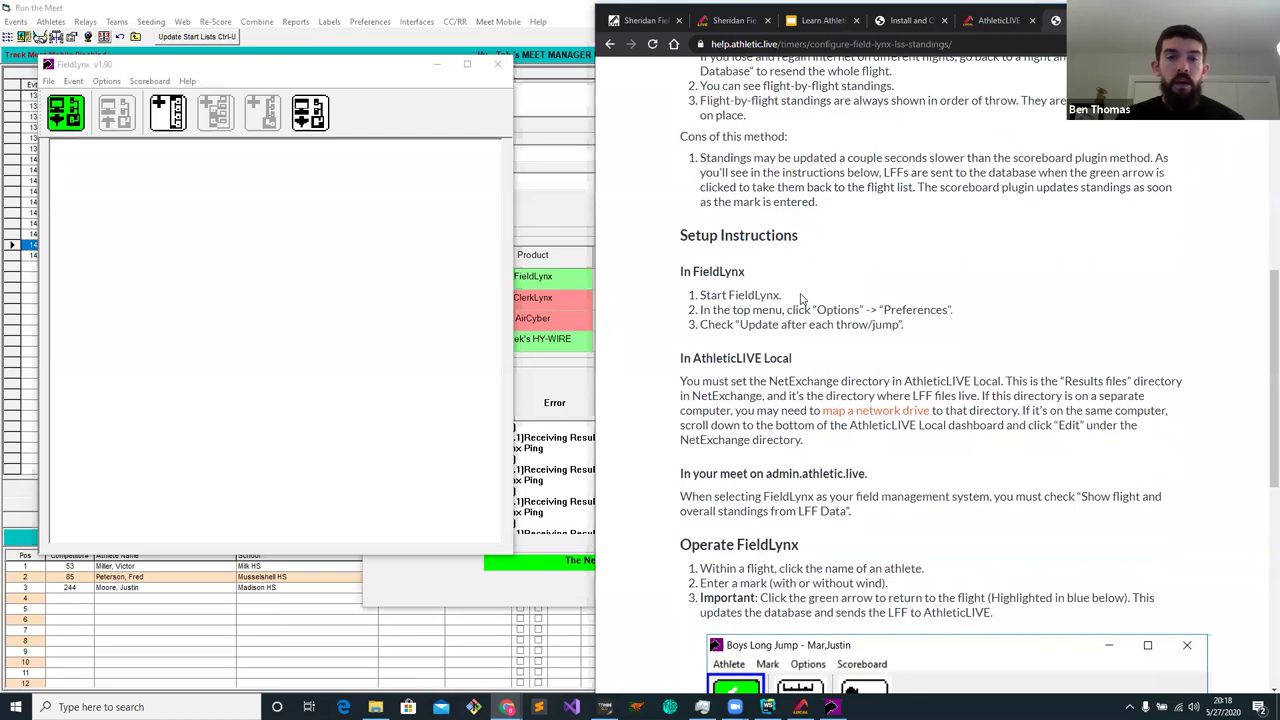
scroll(770, 275, down, 1)
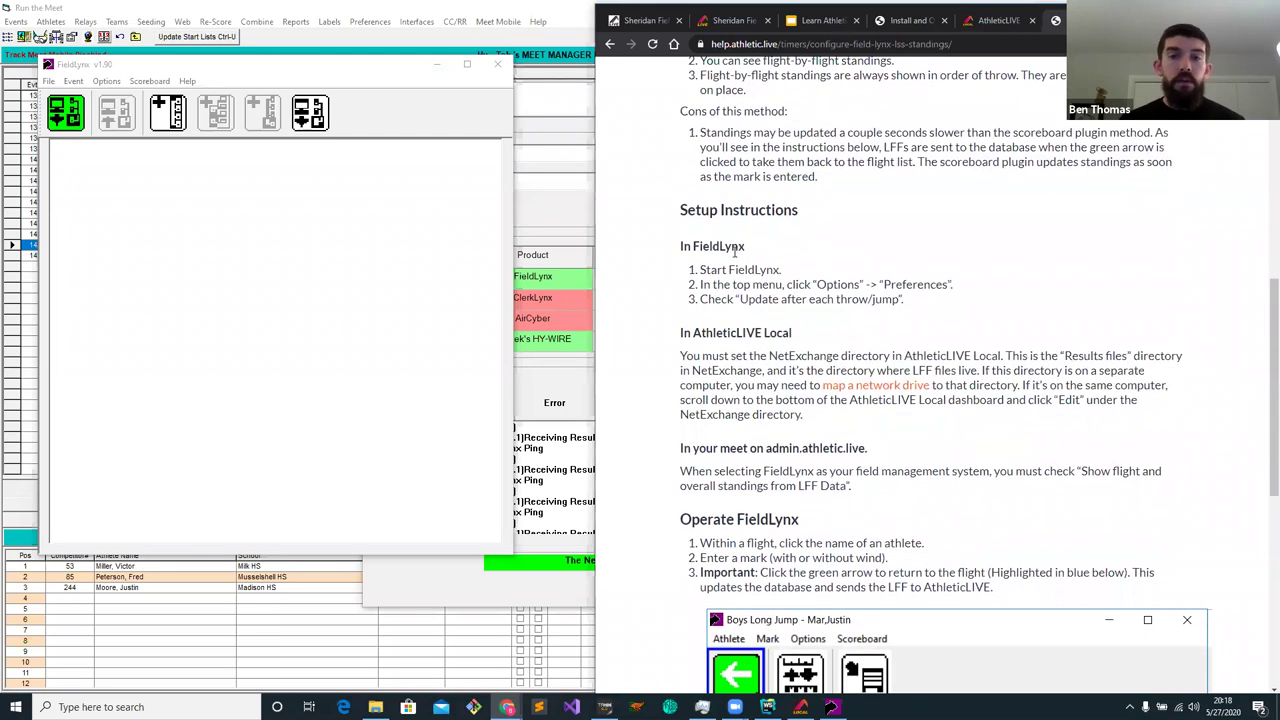
Set FieldLynx's database update preference to after each throw/jump
click(108, 82)
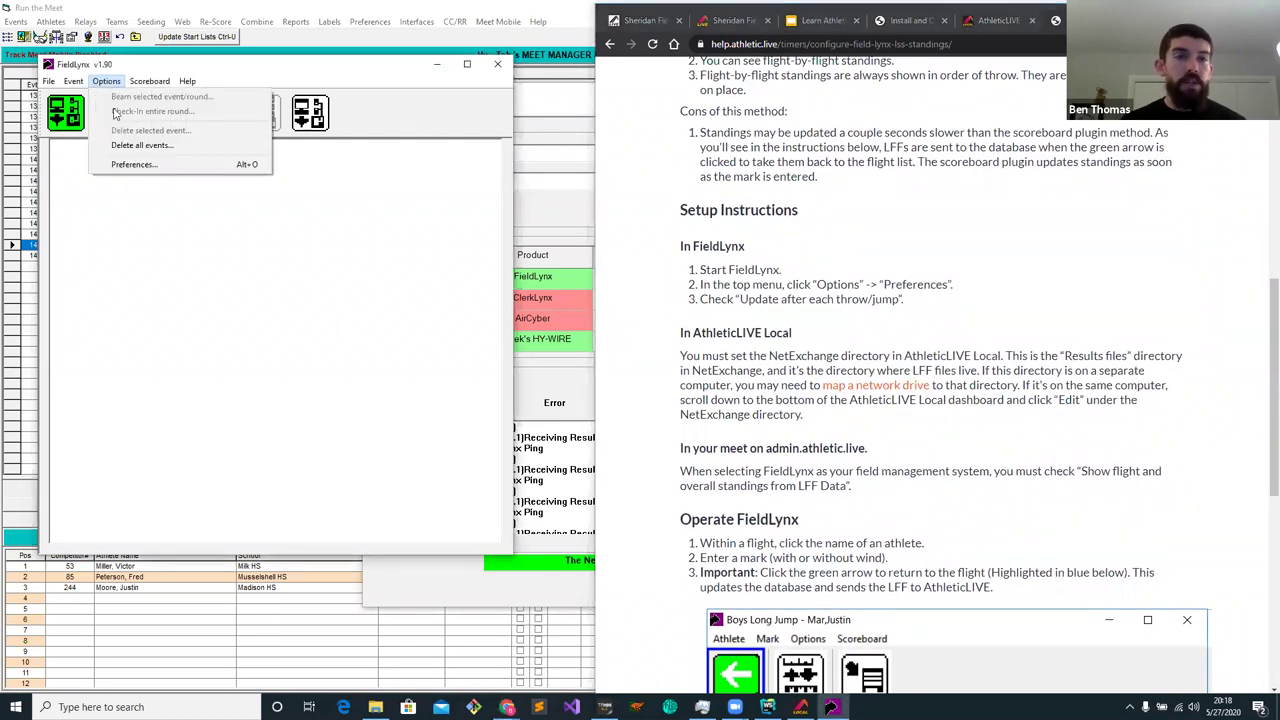
click(114, 165)
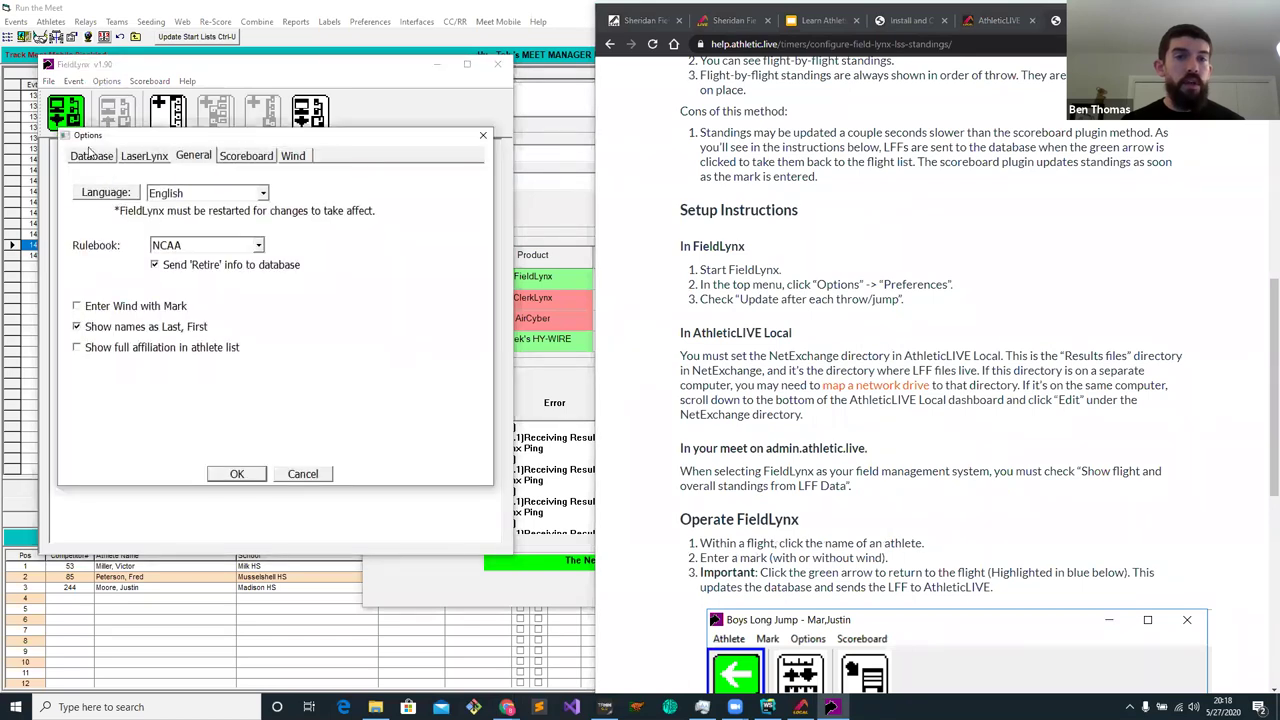
click(90, 155)
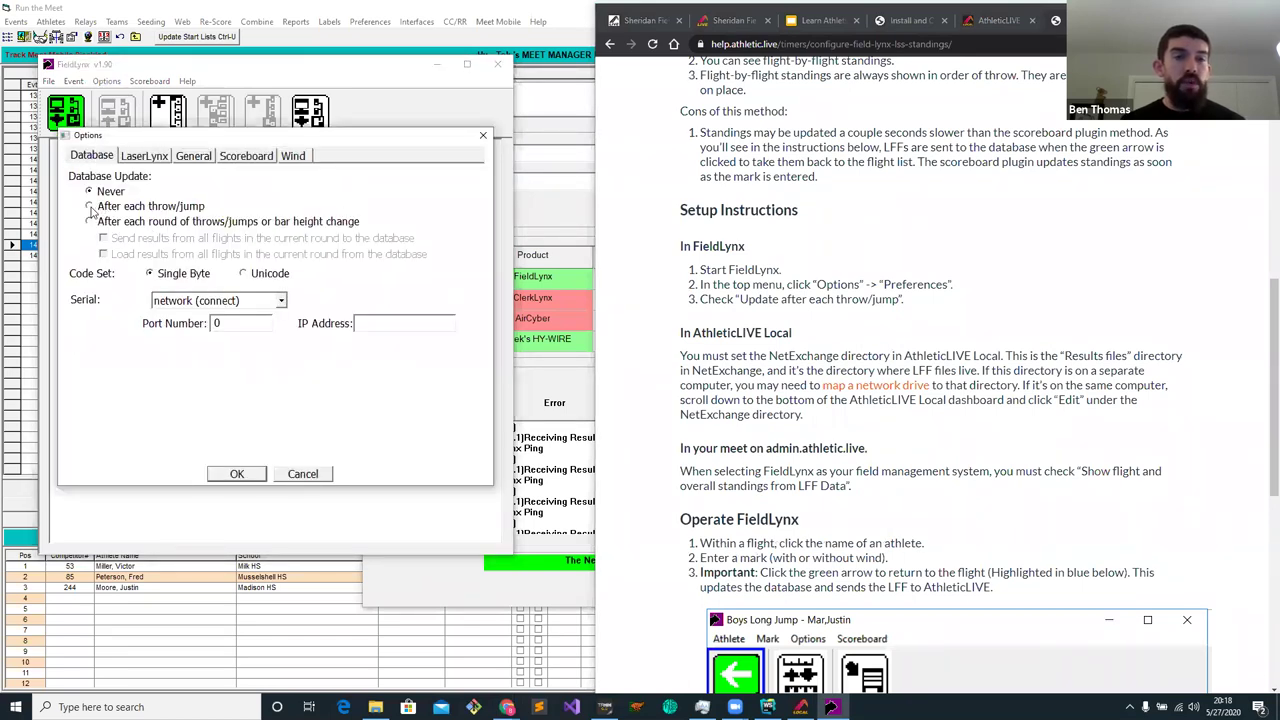
click(89, 206)
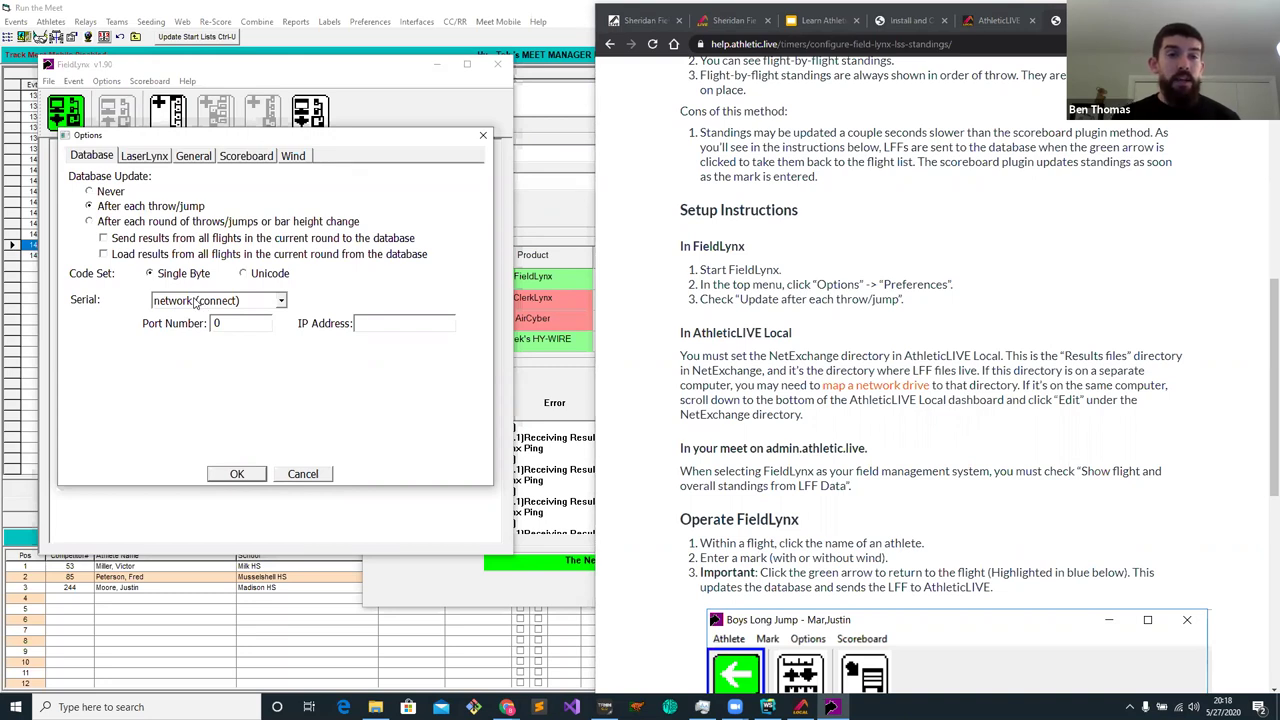
Set the database's network (connect) port number to 1950, matching NetExchange, and its IP address to 127.0.0.1, and save the preferences
click(232, 301)
click(232, 301)
key(Tab)
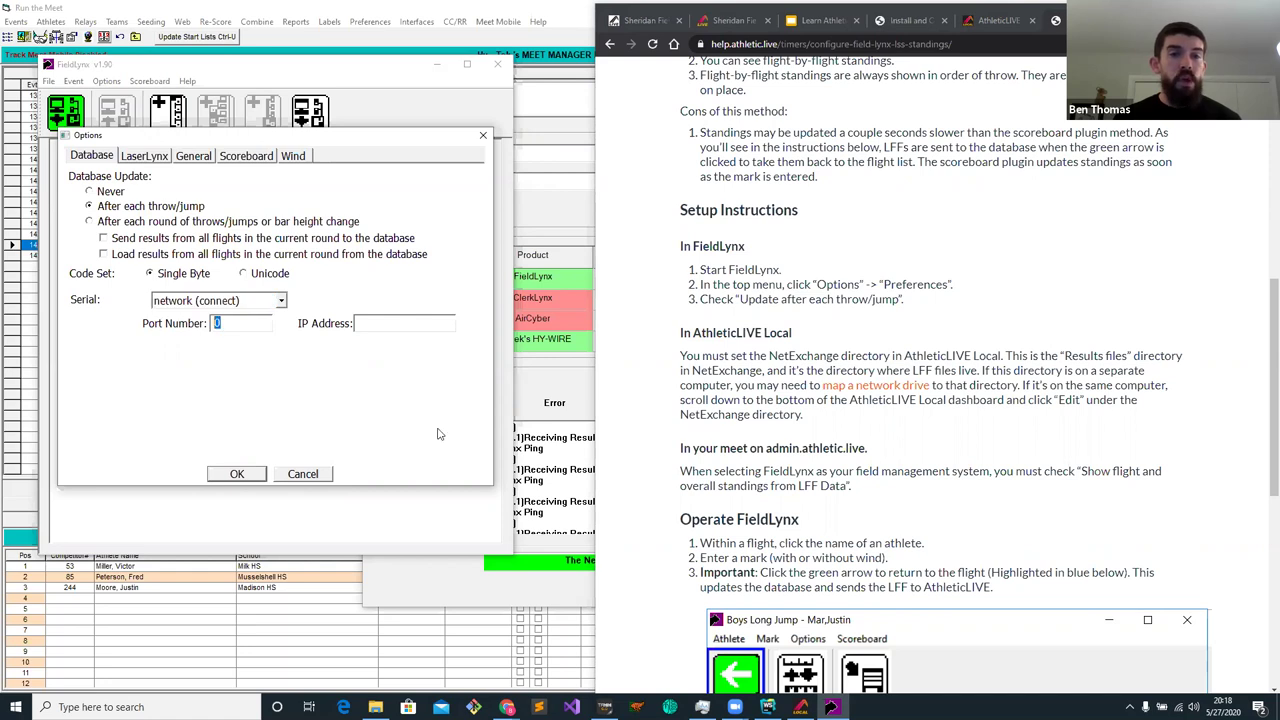
click(565, 110)
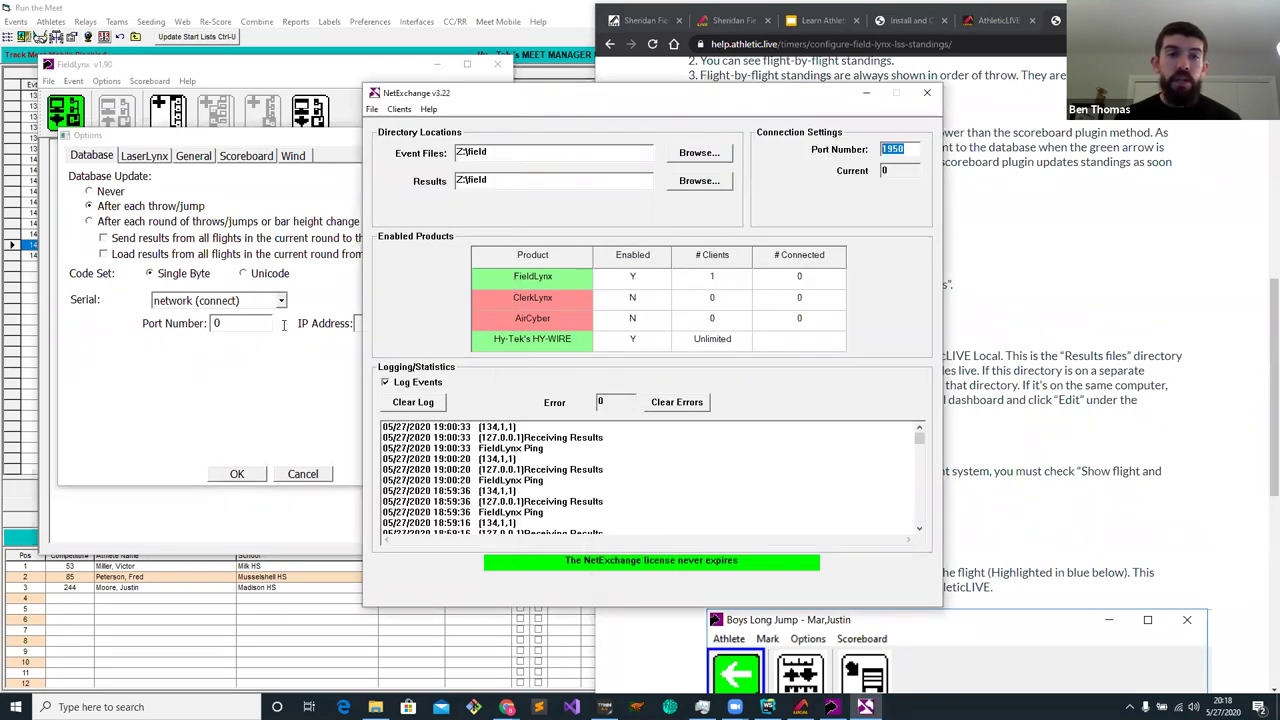
click(175, 325)
text(19)
key(Tab)
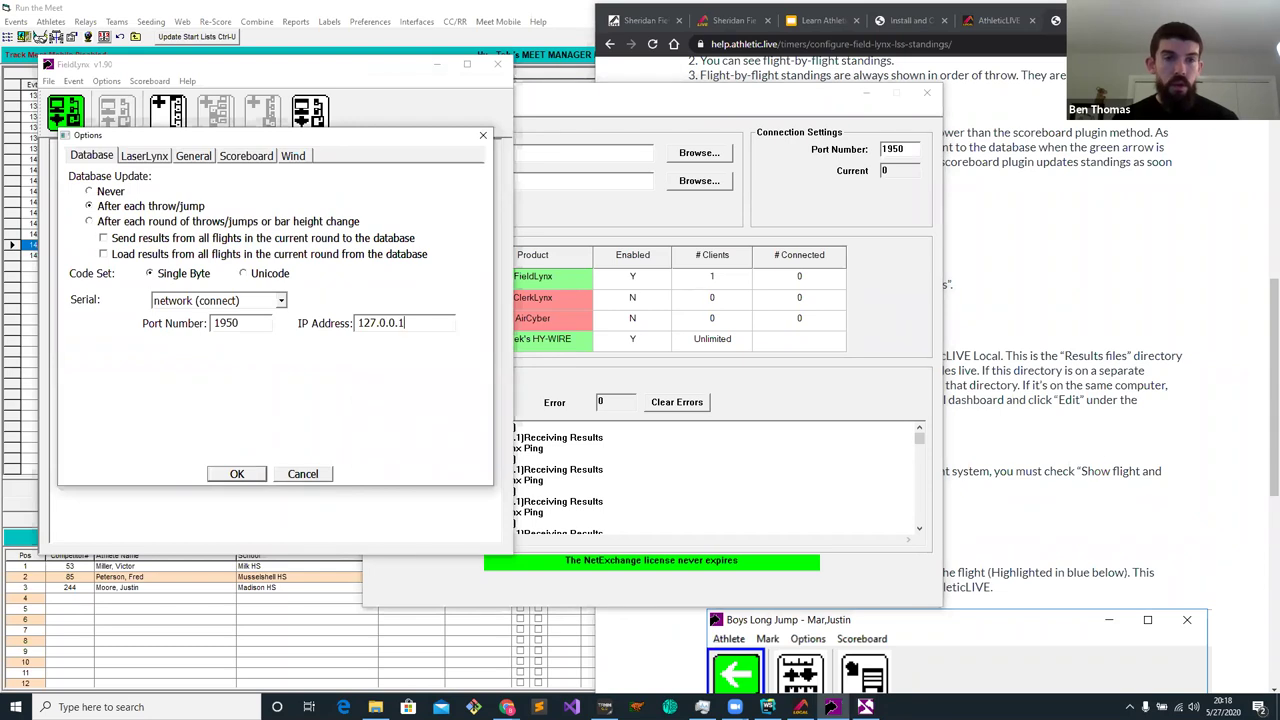
click(237, 474)
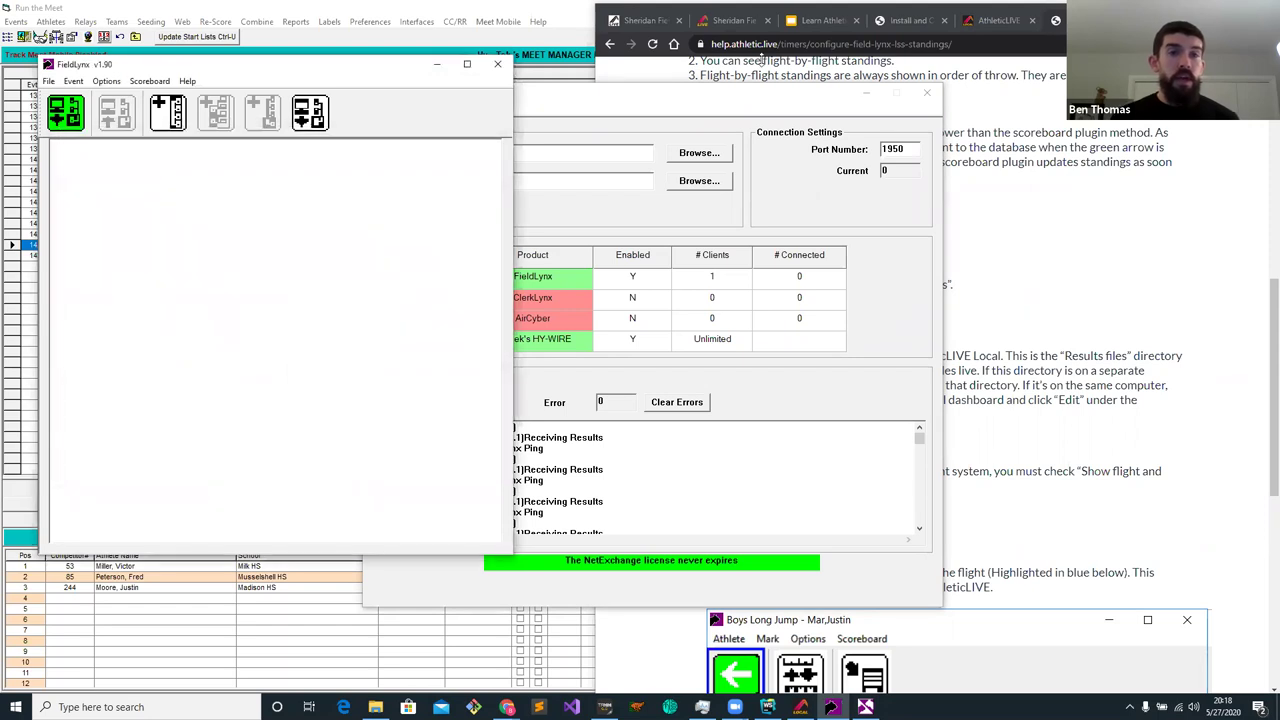
Close FieldLynx and start it again so the saved preferences are applied
click(498, 65)
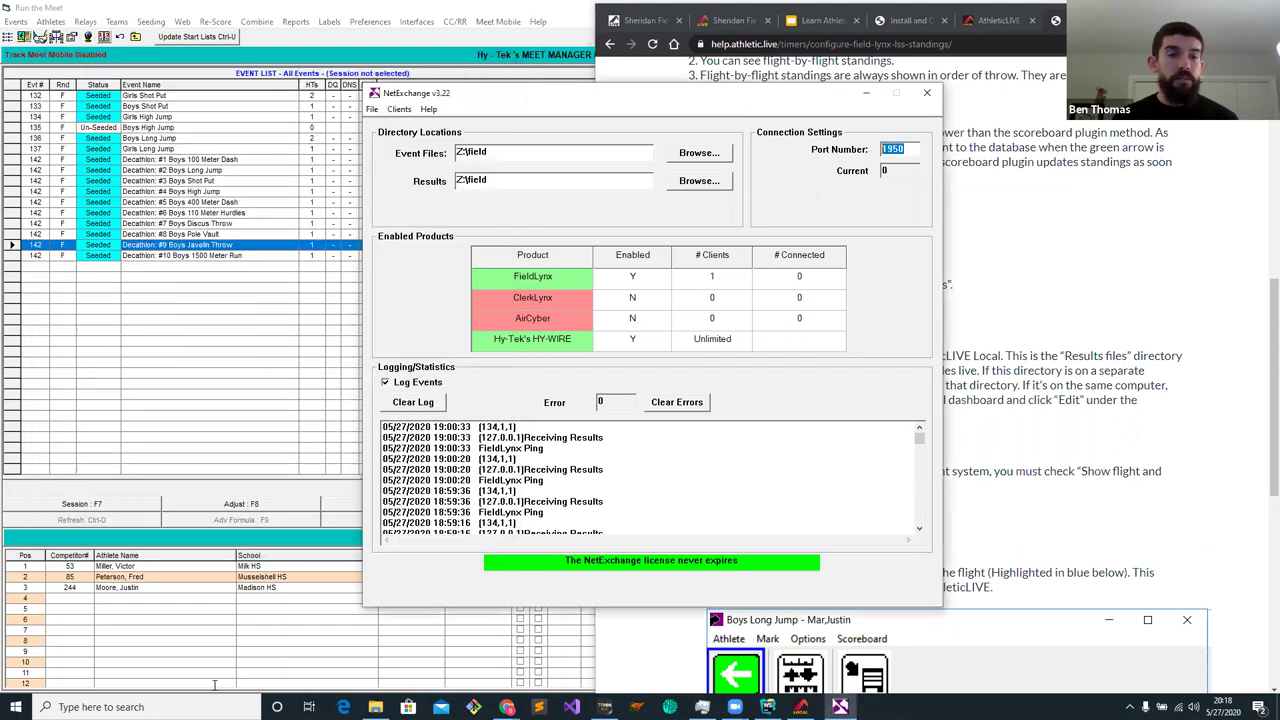
text(fieldl)
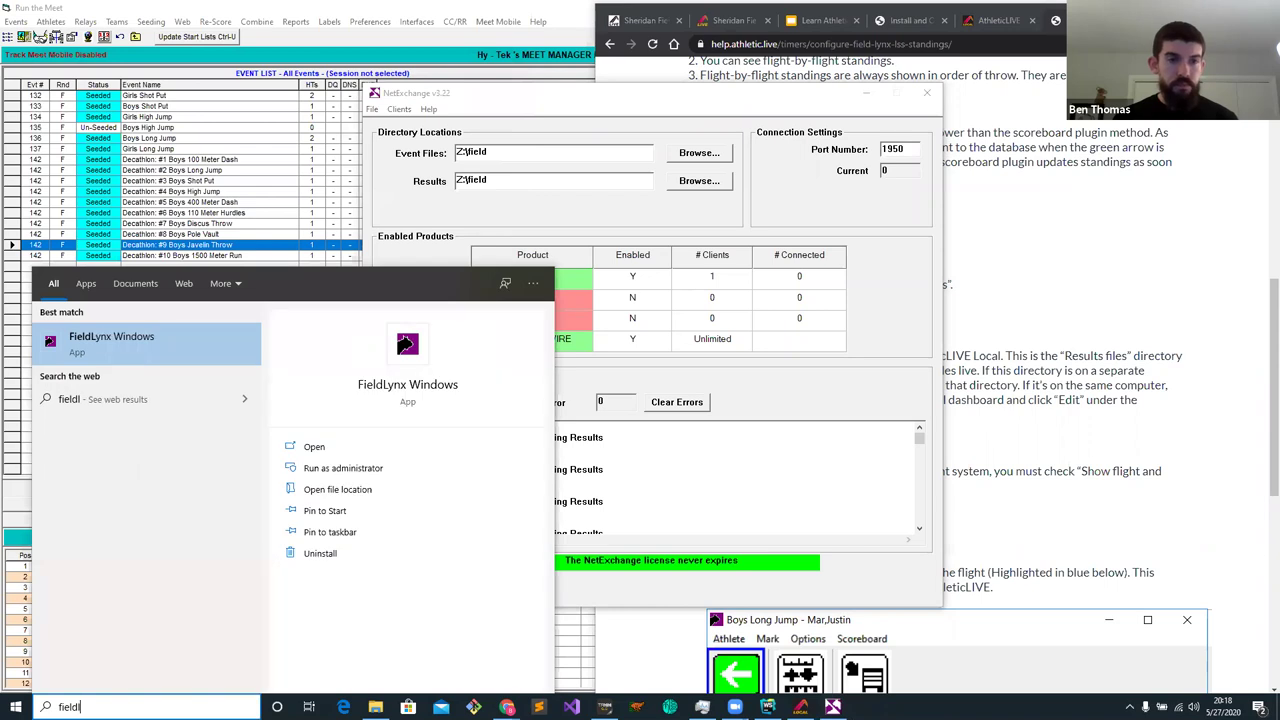
key(Return)
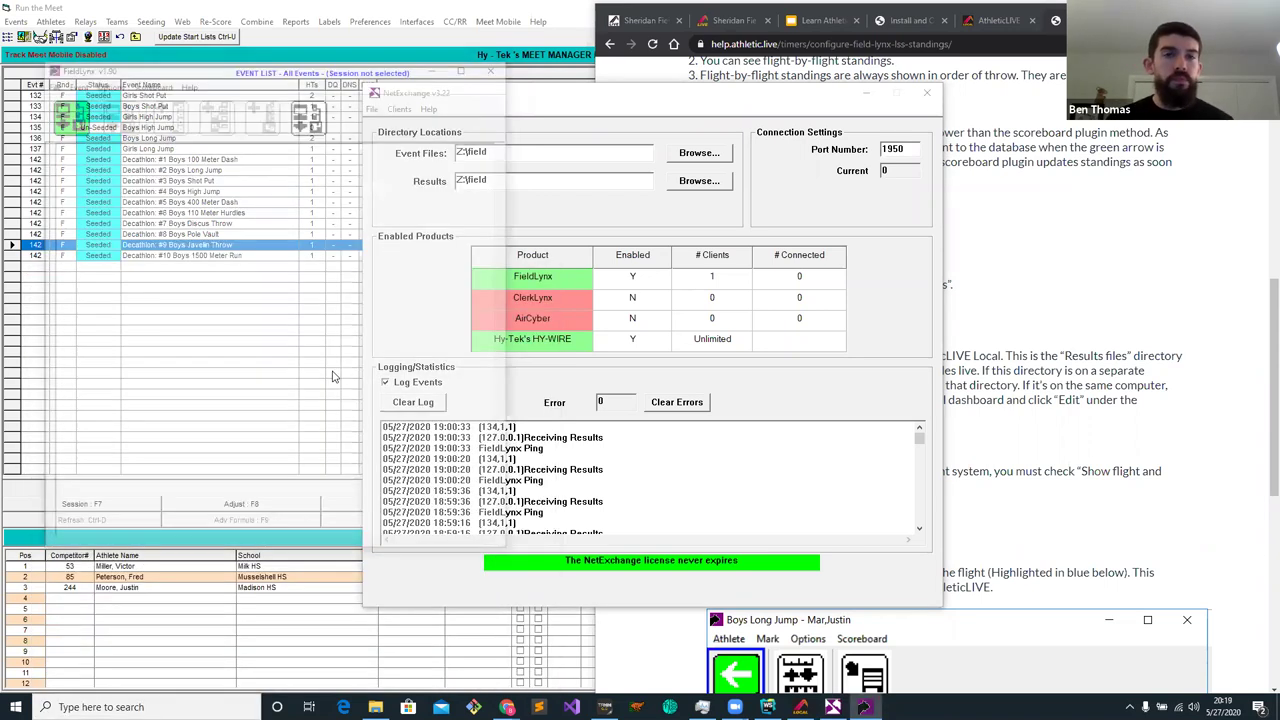
Verify the AthleticLIVE scoreboard's status and saved connection settings in the restarted FieldLynx's preferences
click(116, 83)
click(266, 163)
click(266, 160)
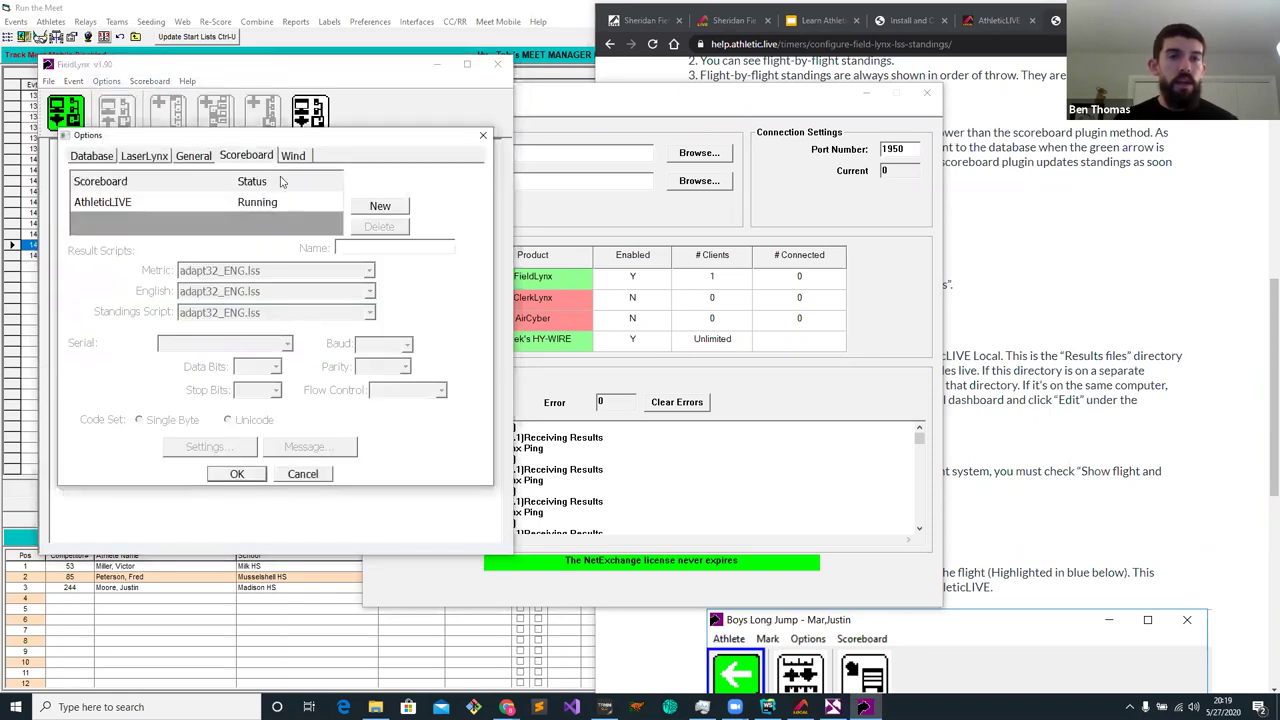
click(241, 208)
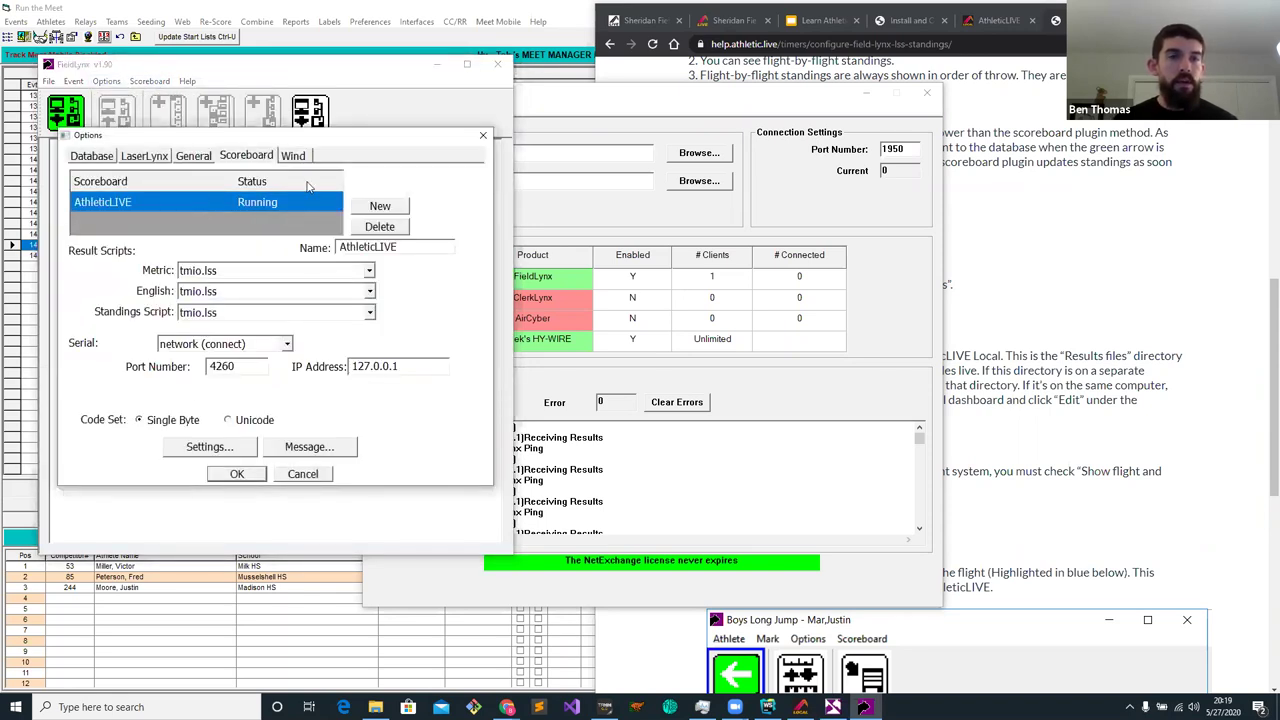
click(483, 135)
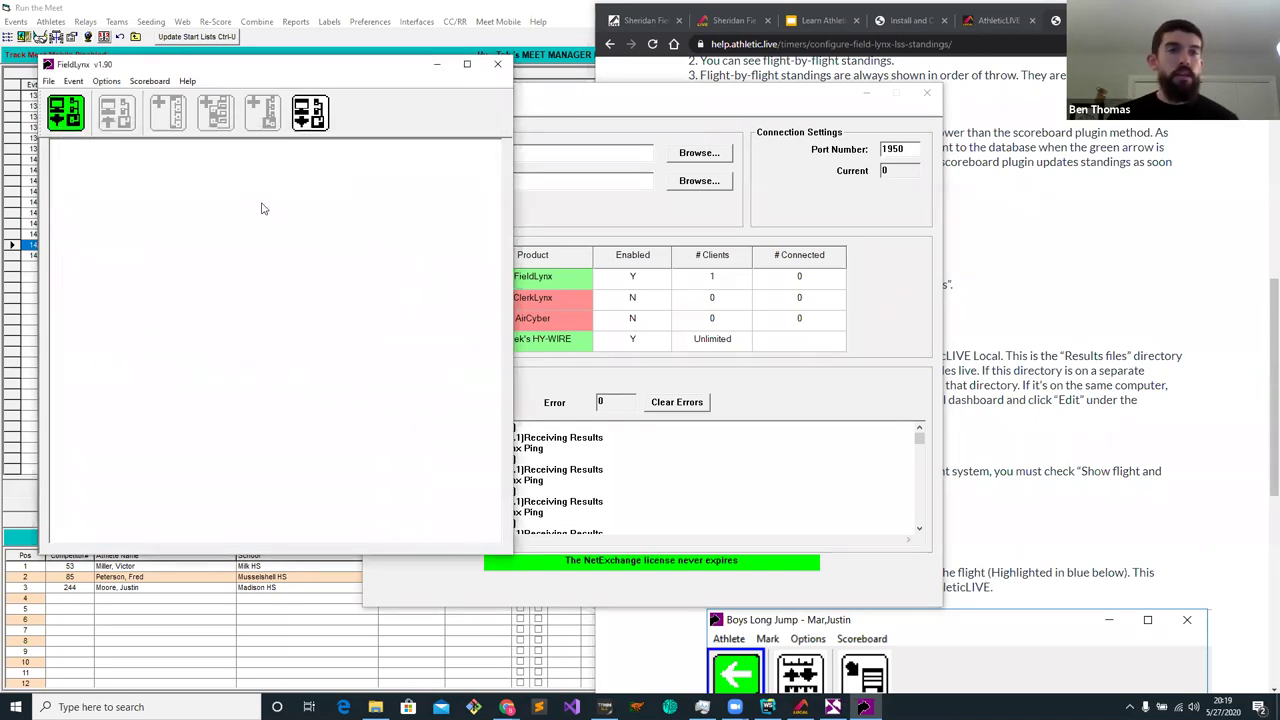
Load the meet's event schedule from NetExchange for choosing events to load
click(76, 84)
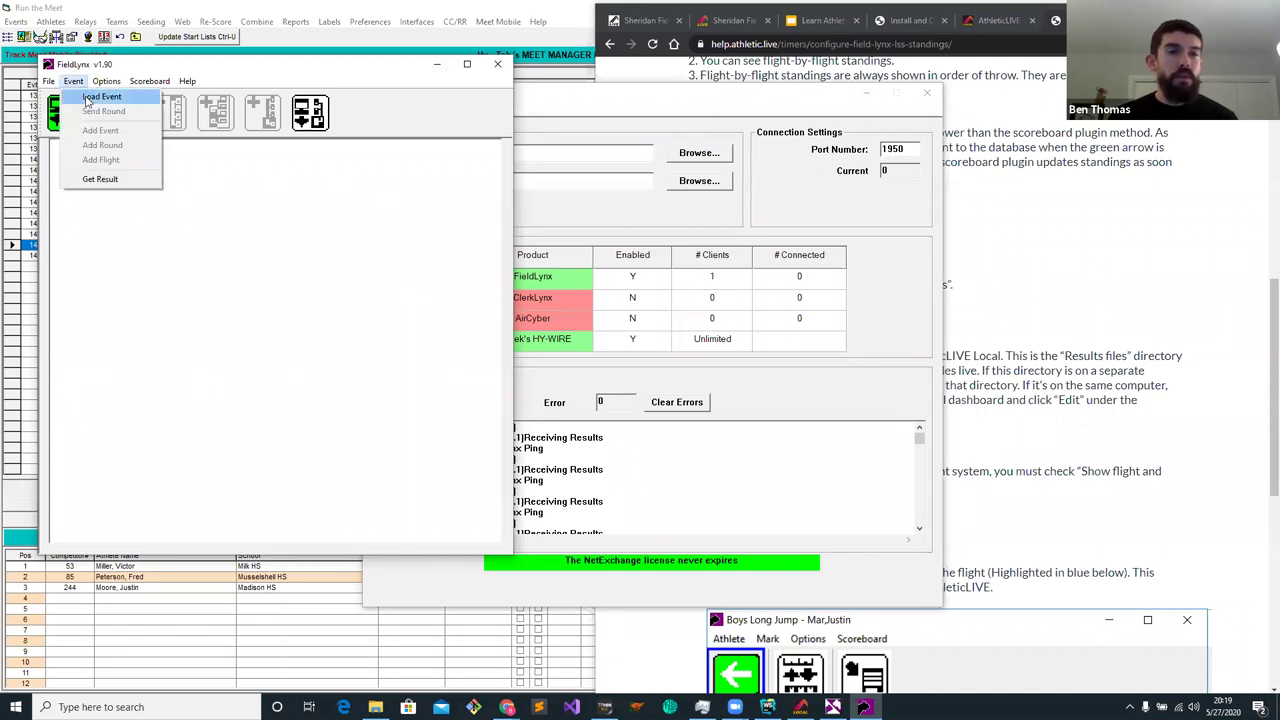
click(98, 99)
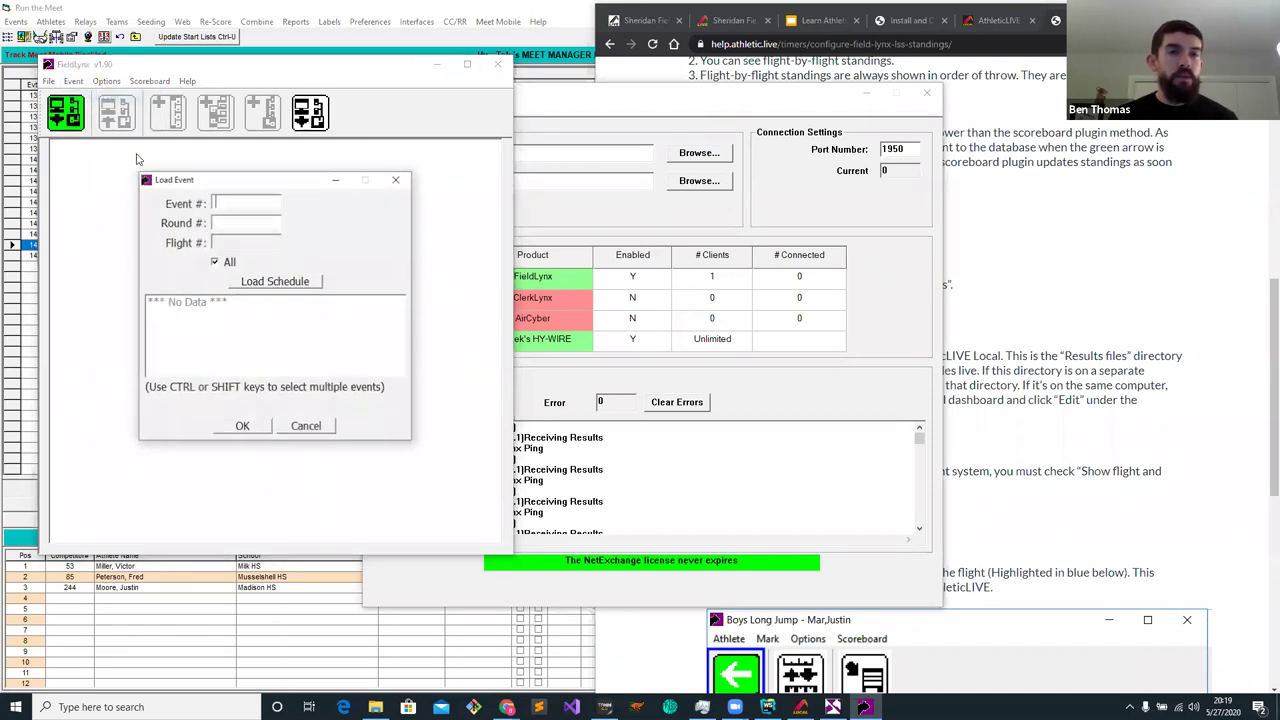
click(272, 282)
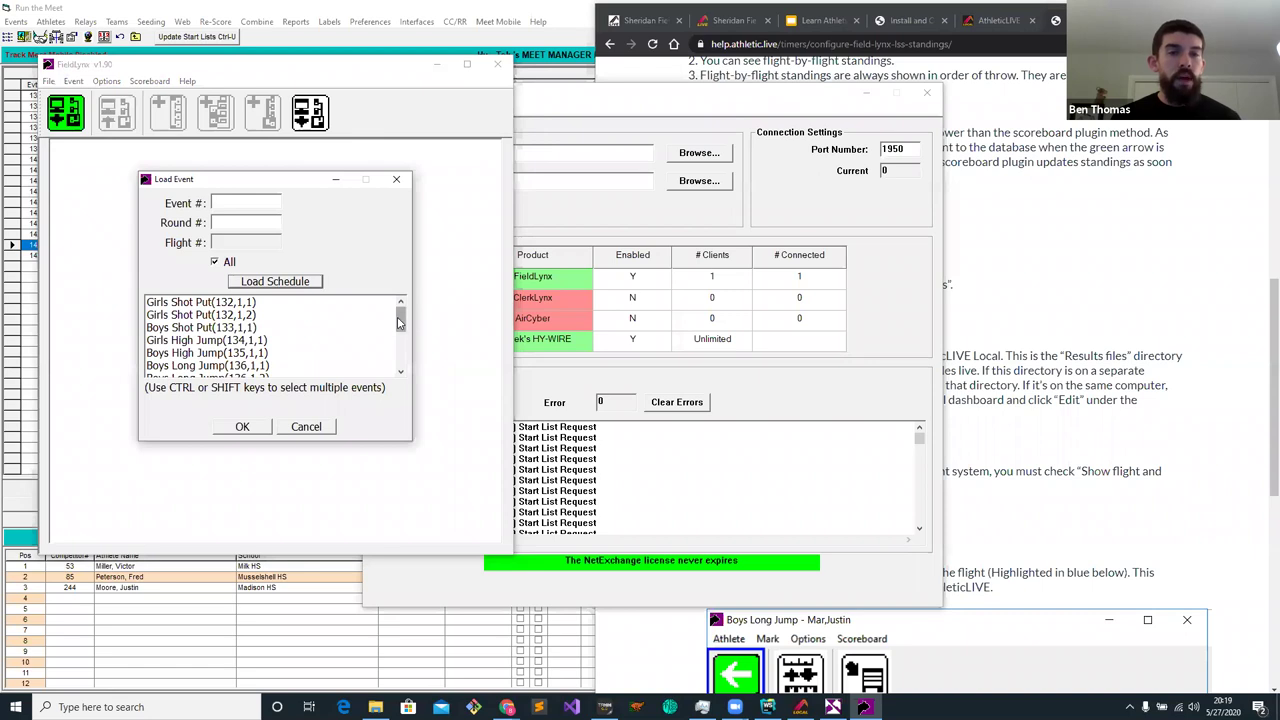
Load Girls High Jump (134), Boys High Jump (135), both Boys Long Jump flights (136) and Dec Boys Javelin Throw (142,9,1) into FieldLynx
mouse_move(399, 322)
mouse_down()
mouse_move(399, 336)
mouse_move(399, 324)
mouse_up()
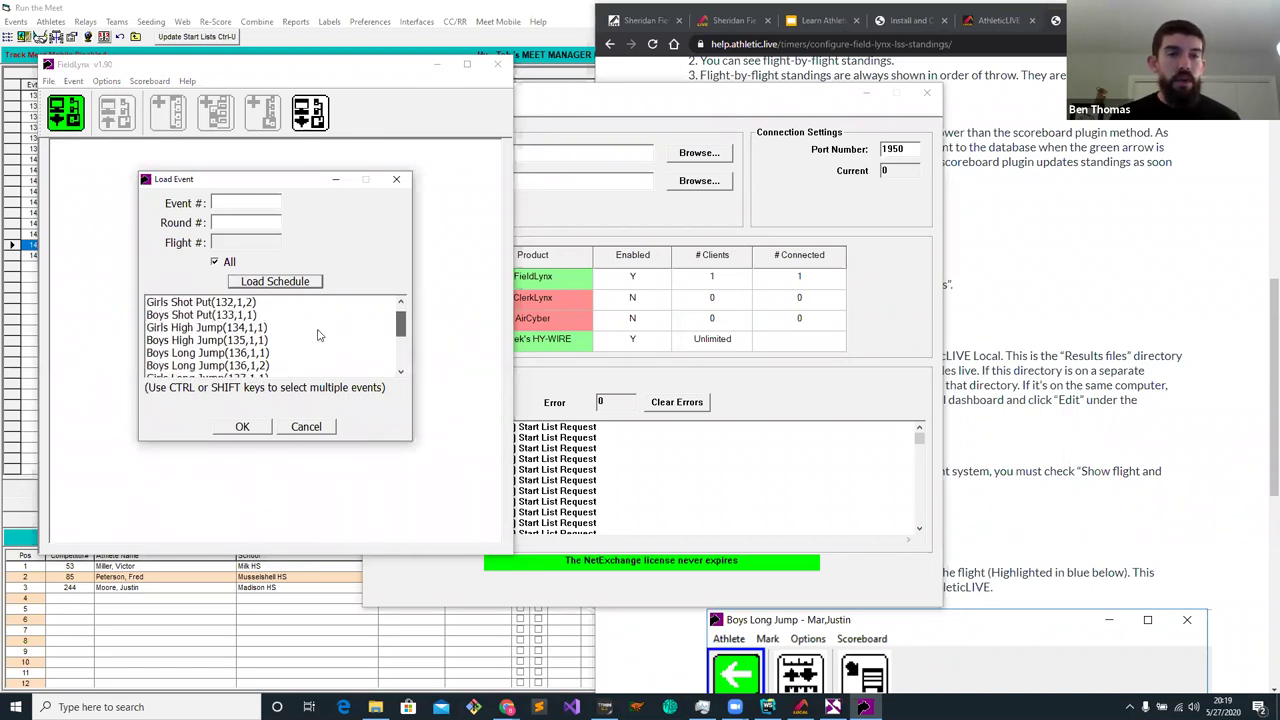
click(266, 328)
shift+click(266, 340)
shift+click(266, 353)
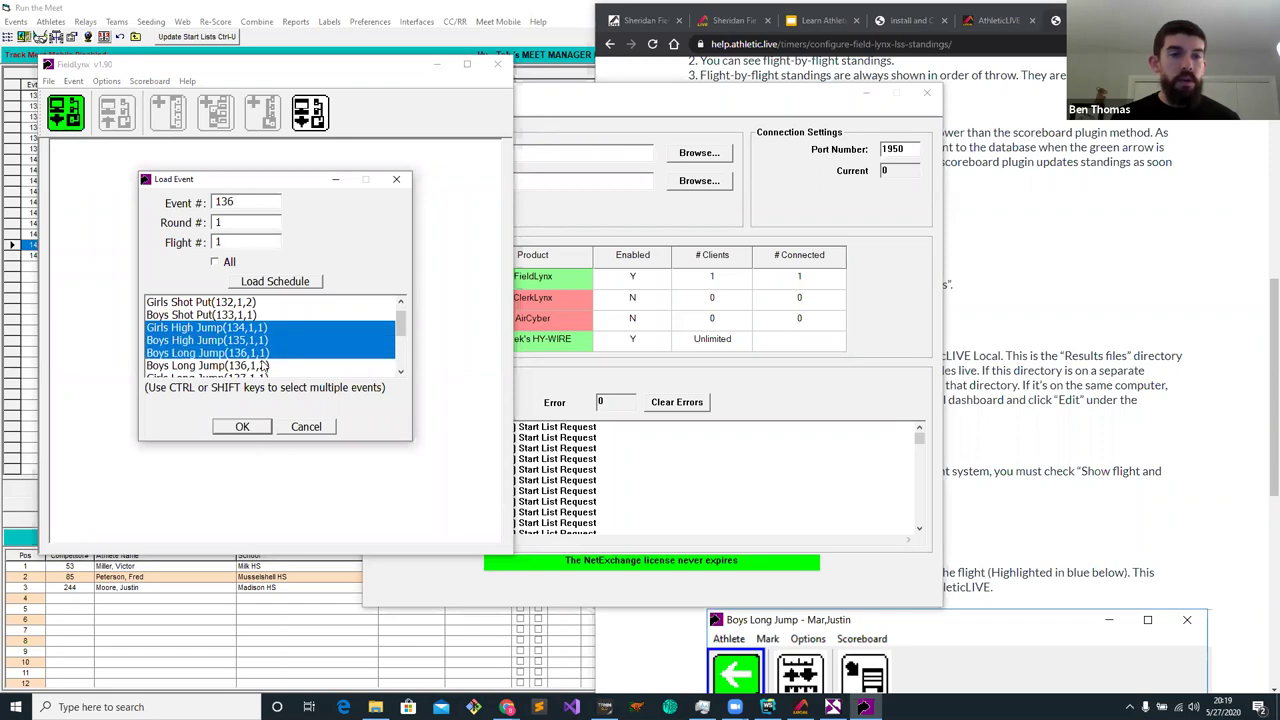
shift+click(265, 365)
click(403, 355)
click(403, 355)
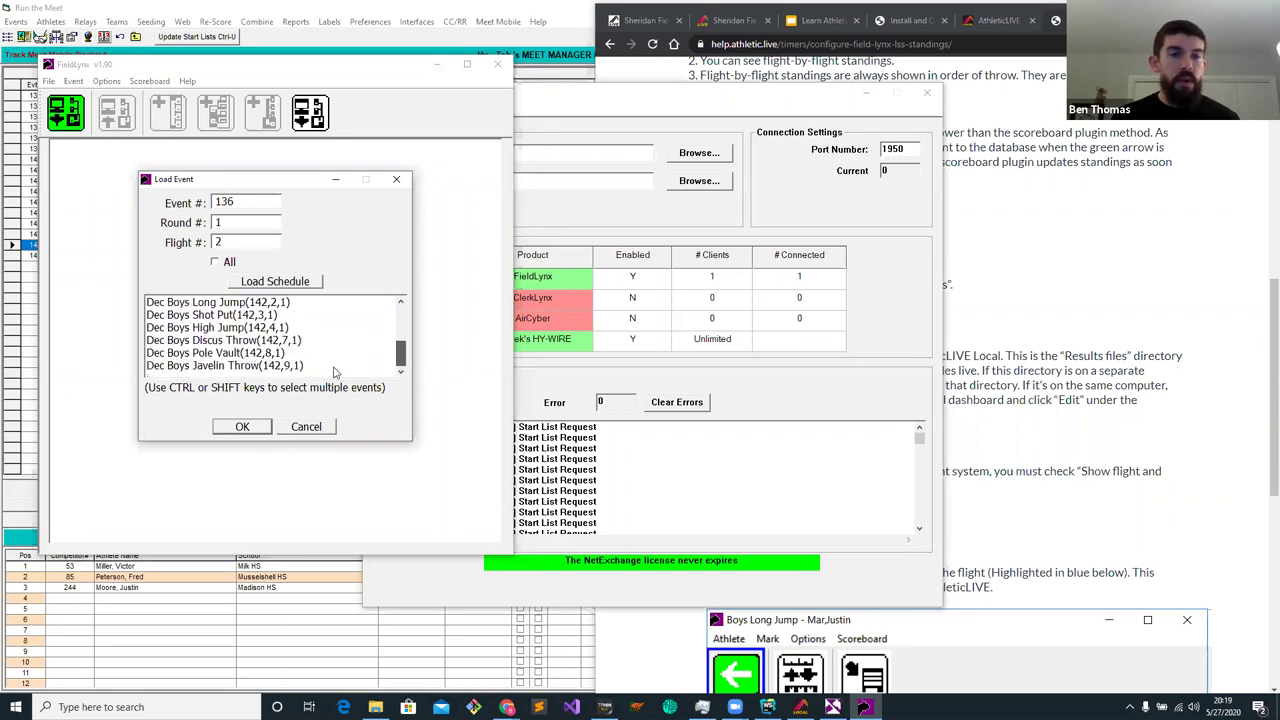
click(320, 366)
mouse_move(396, 357)
mouse_down()
mouse_move(399, 320)
mouse_move(399, 357)
mouse_up()
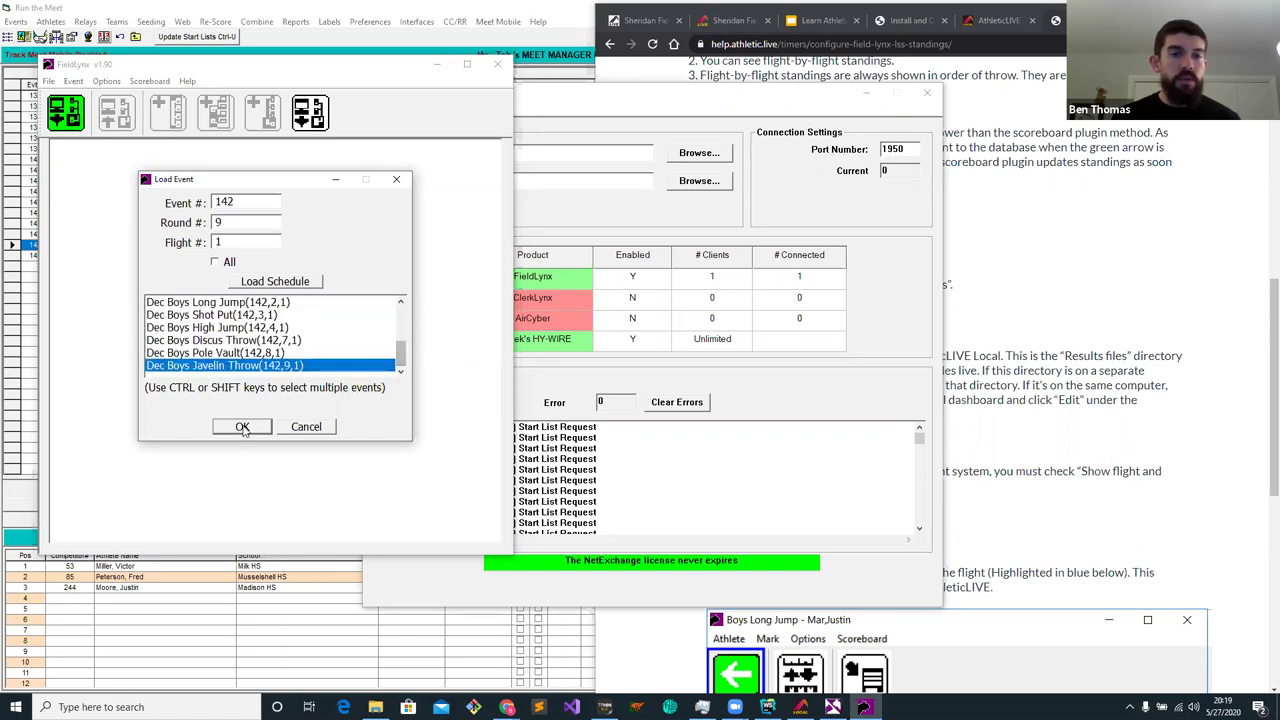
click(244, 427)
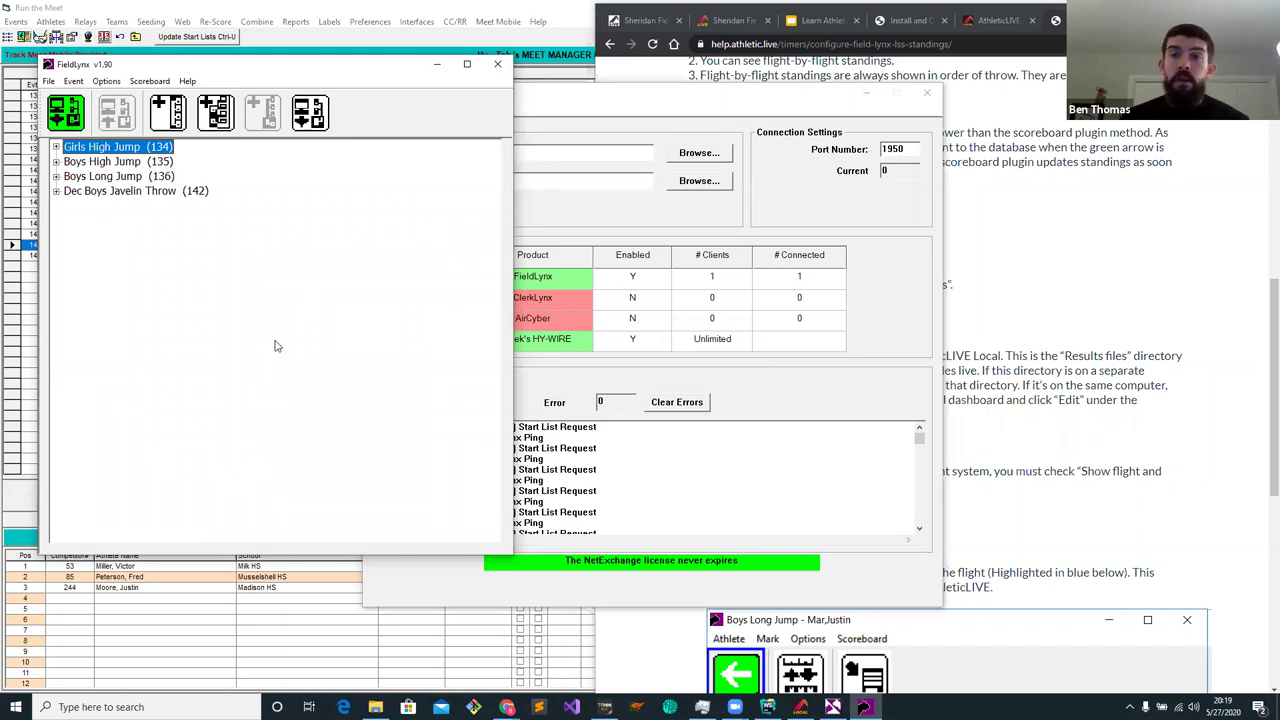
Switch to AthleticLIVE Local and select Sheridan Field Test (May 27th, 2020) as the meet to activate
click(998, 20)
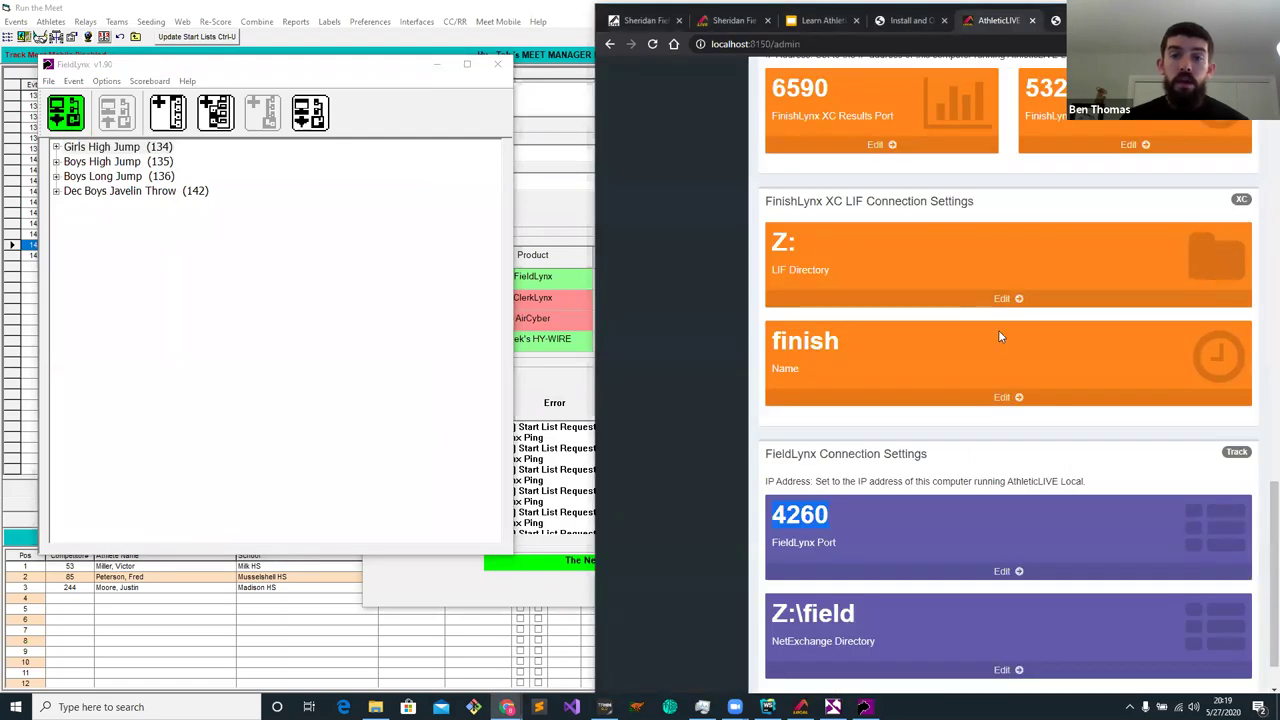
scroll(999, 334, up, 1)
scroll(998, 336, up, 15)
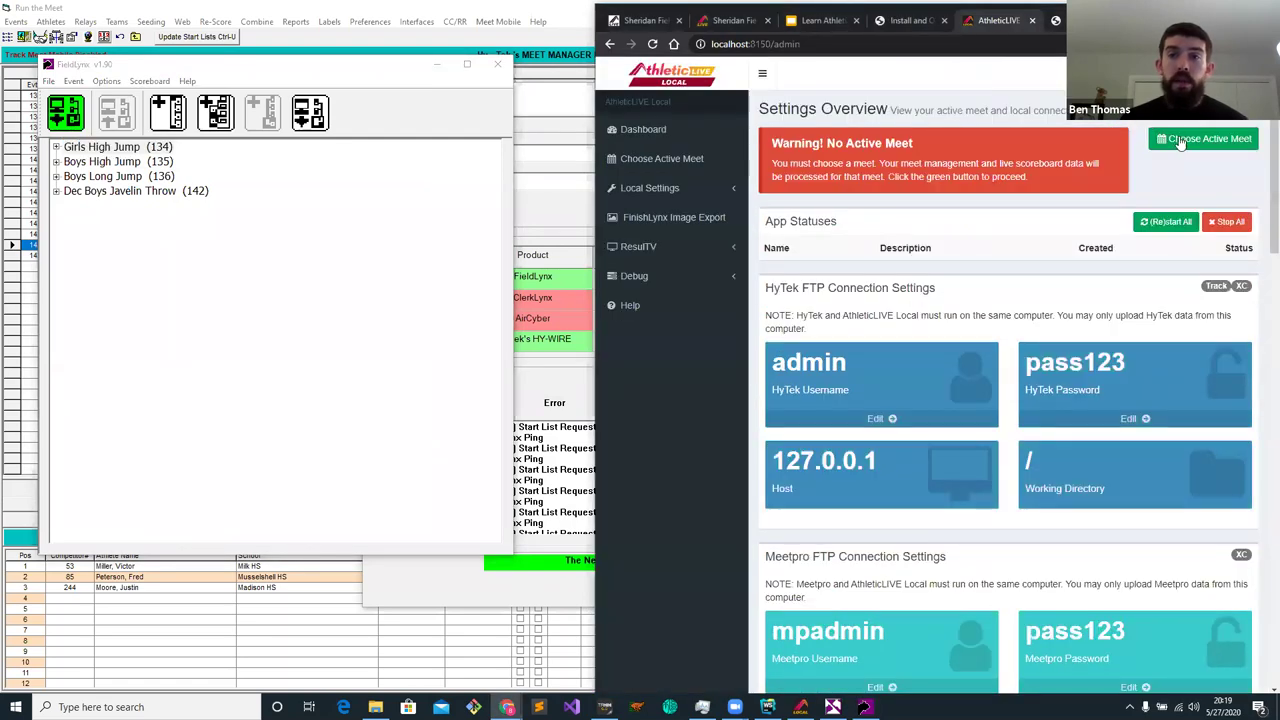
click(1180, 140)
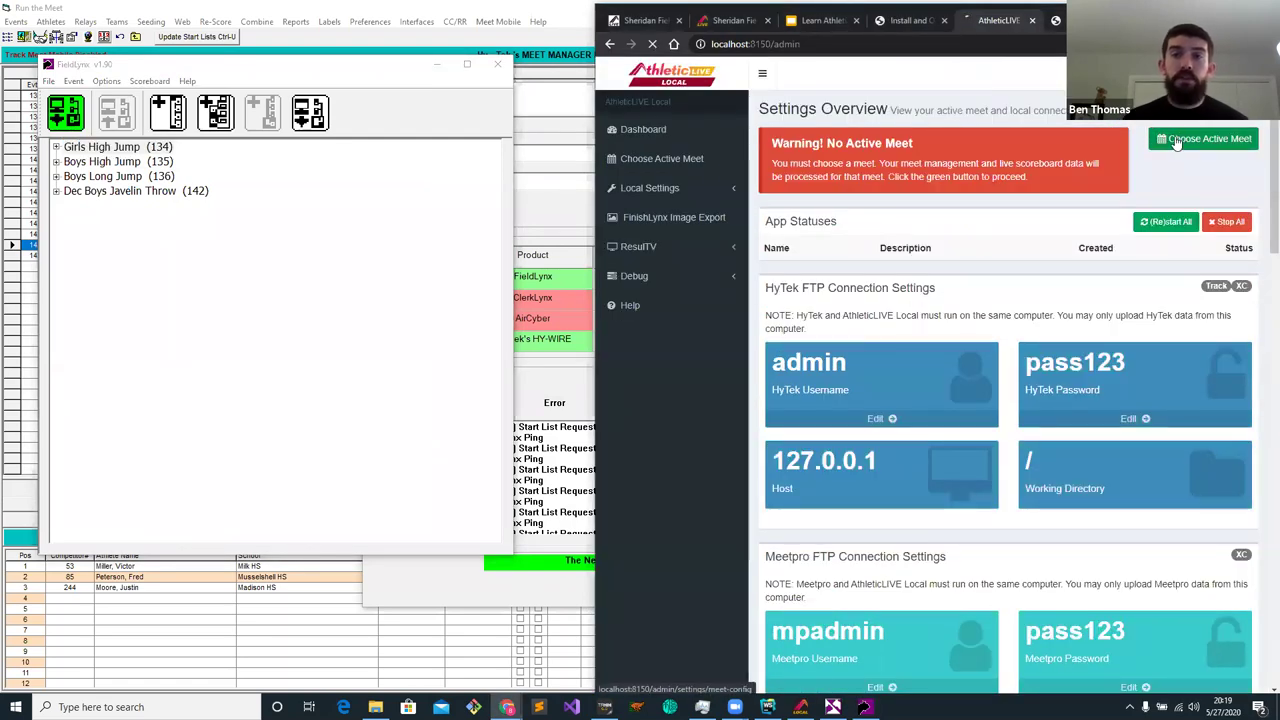
click(892, 168)
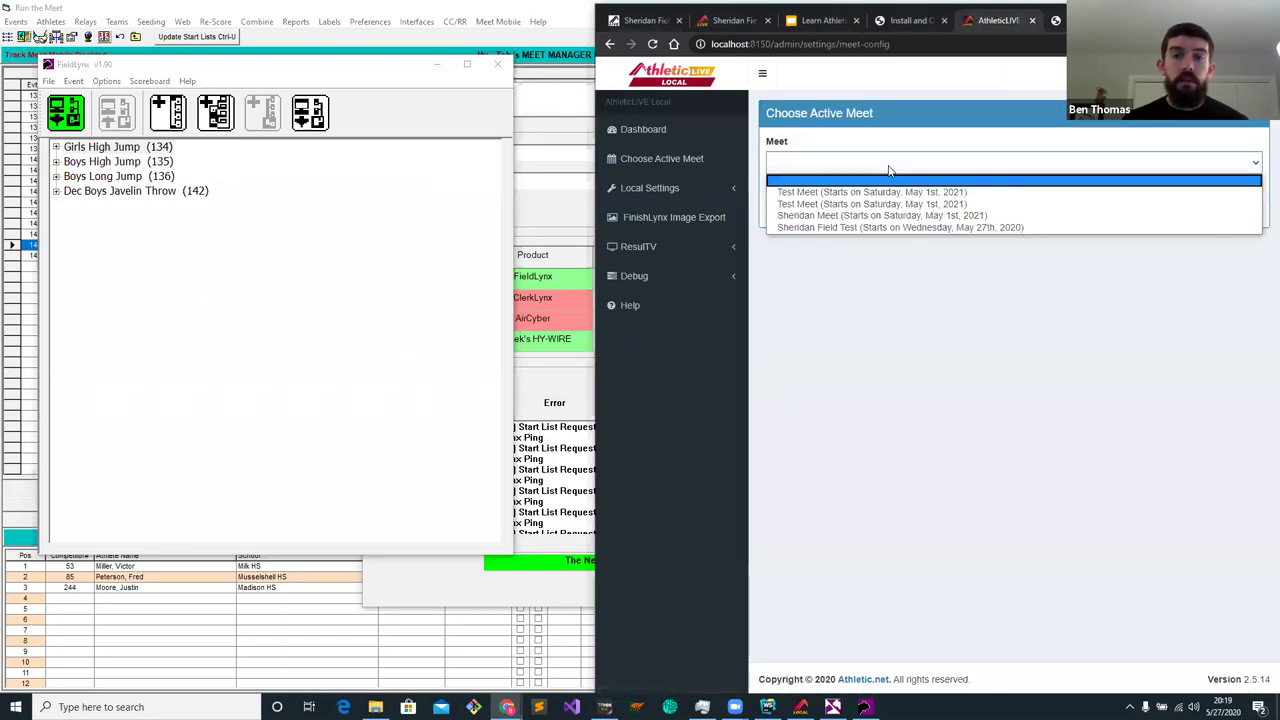
click(880, 227)
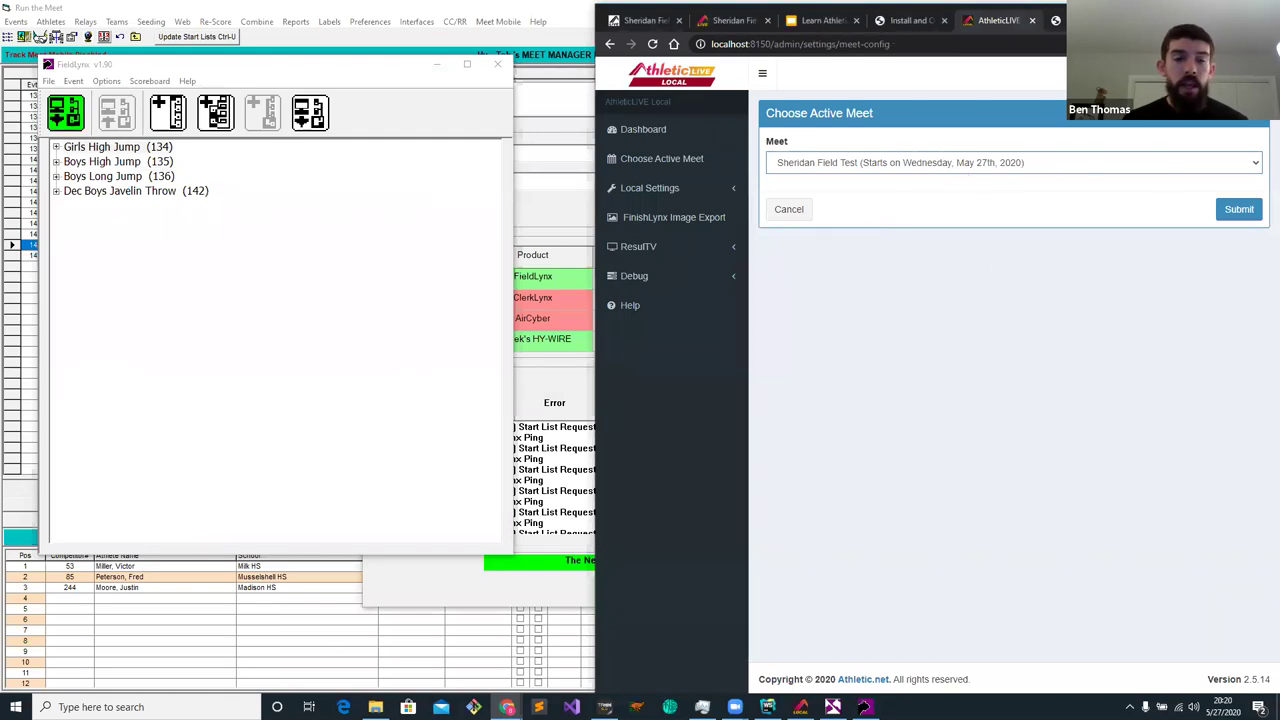
Examine the schedule, event and people files in the field folder on the Z: drive
click(375, 707)
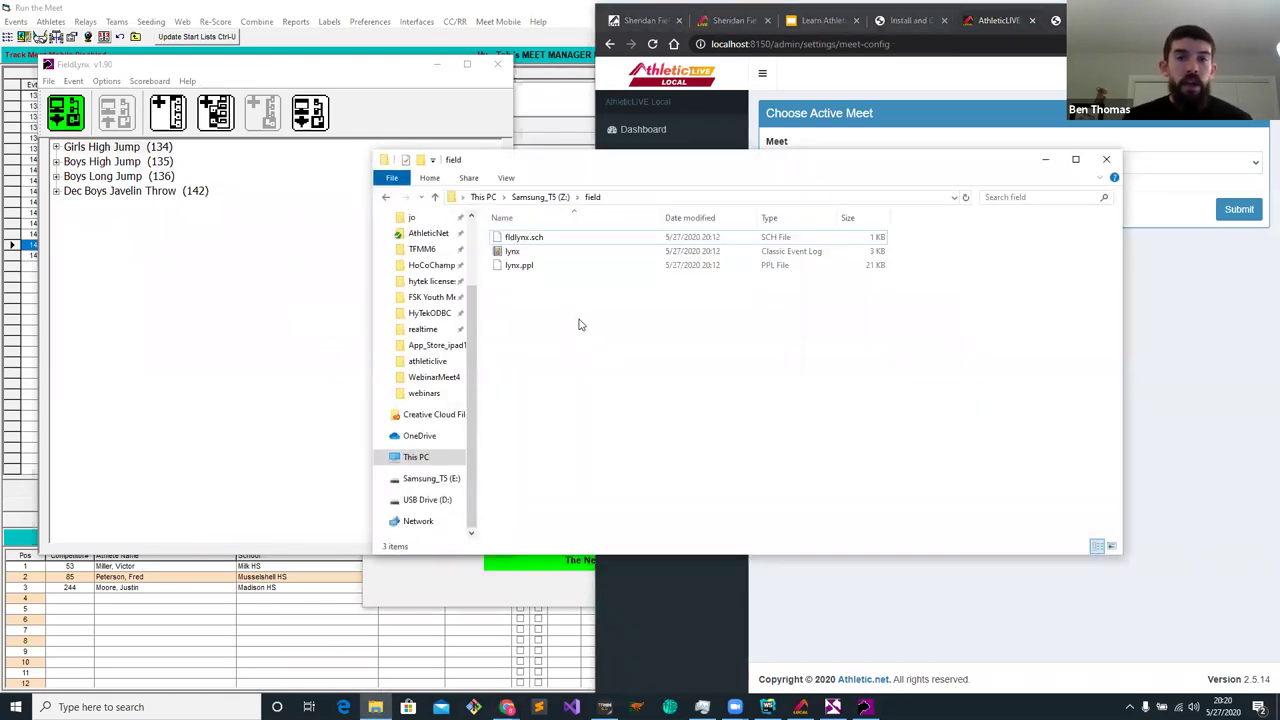
drag(524, 305, 516, 240)
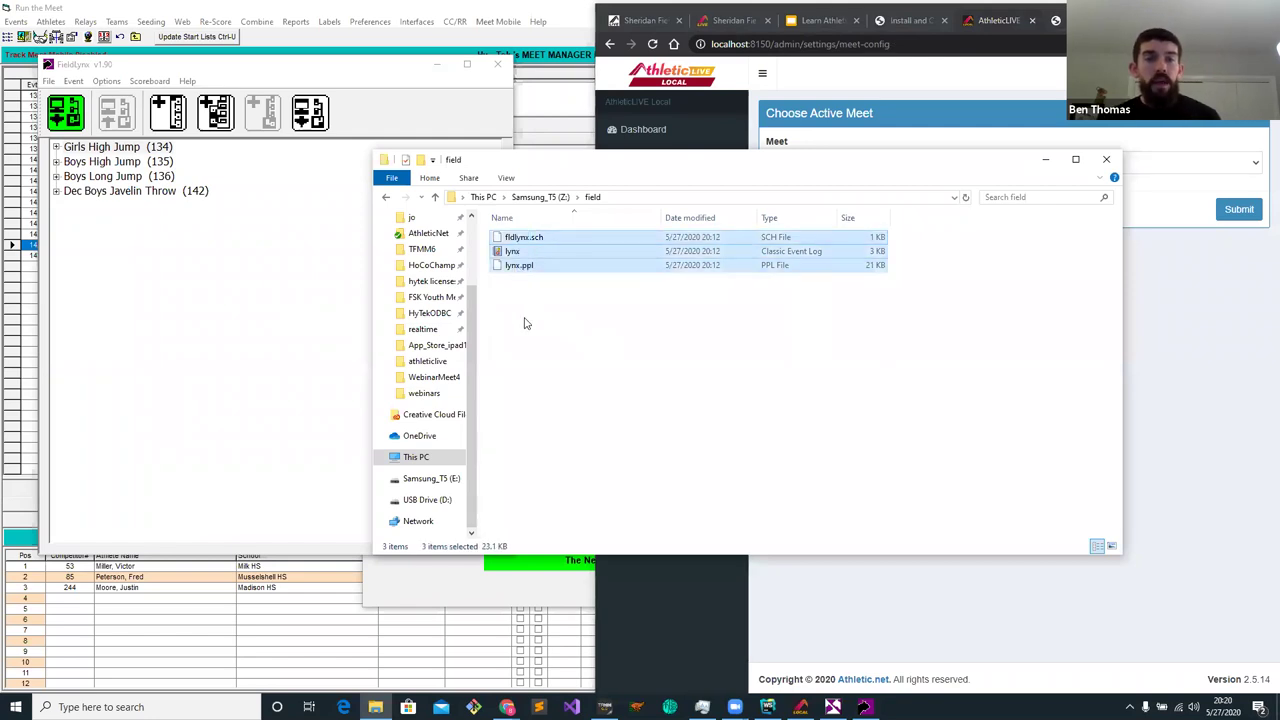
click(529, 320)
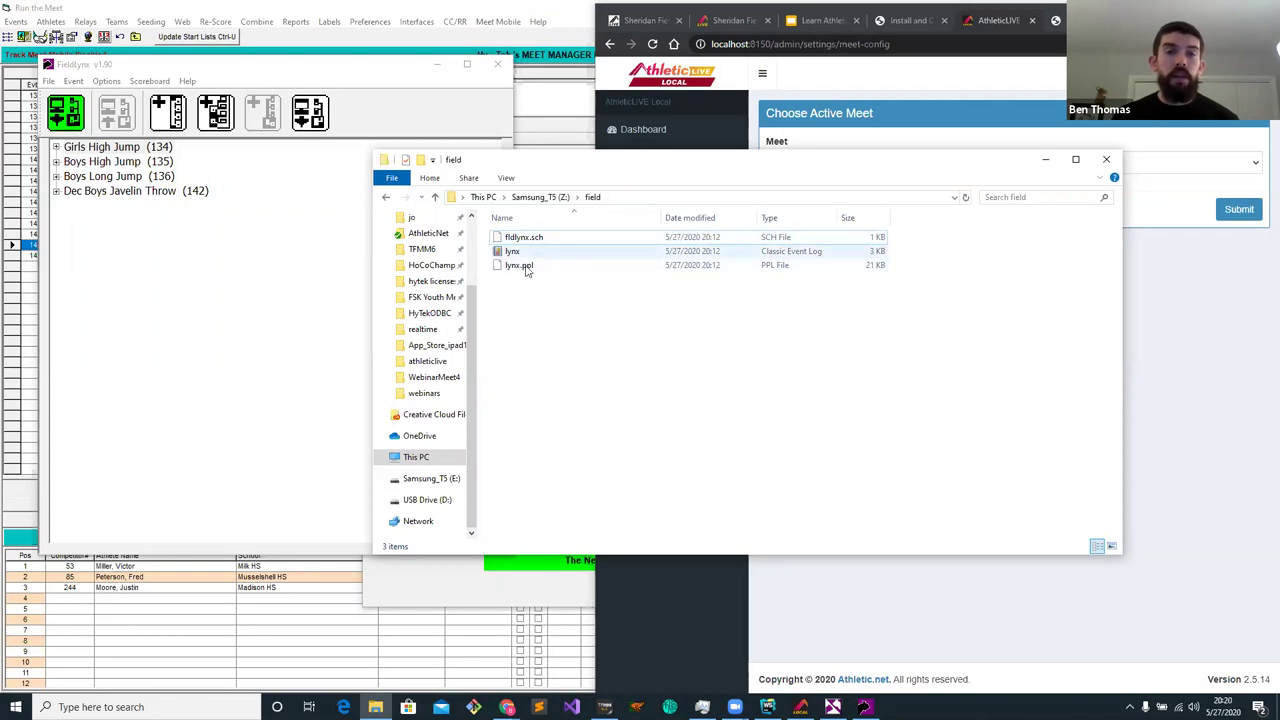
drag(781, 175, 738, 230)
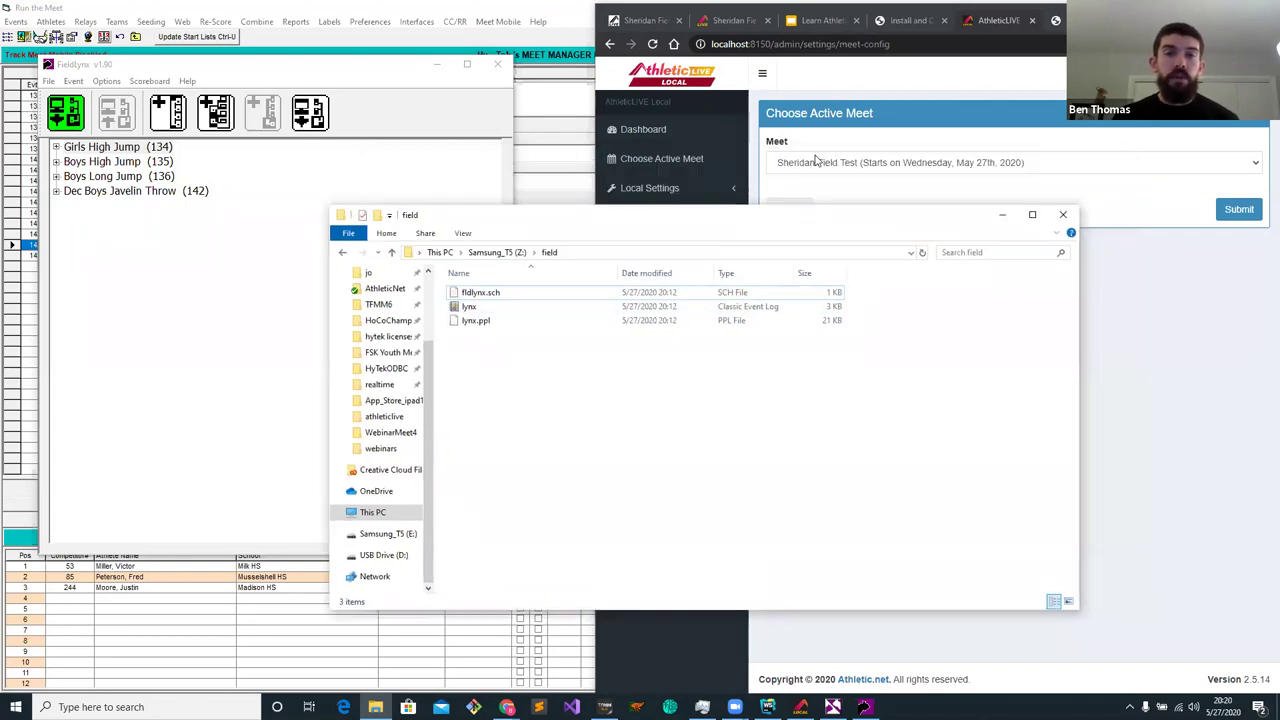
drag(489, 408, 455, 290)
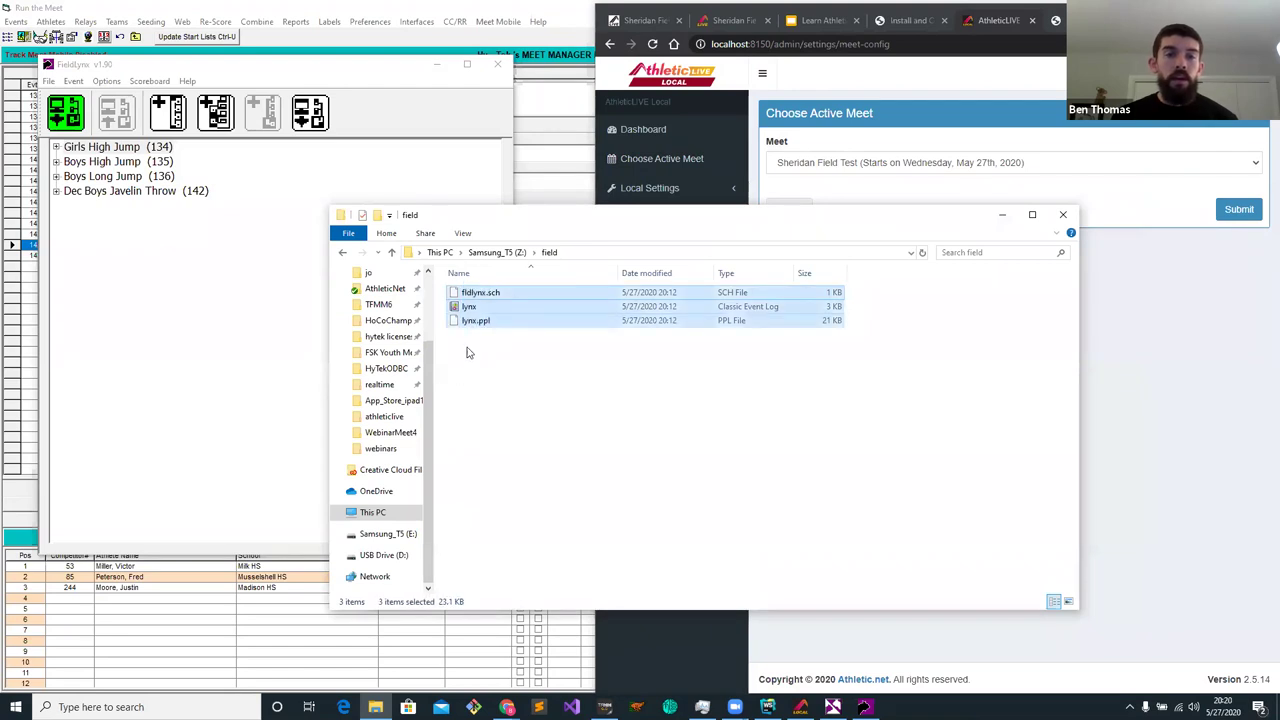
click(517, 376)
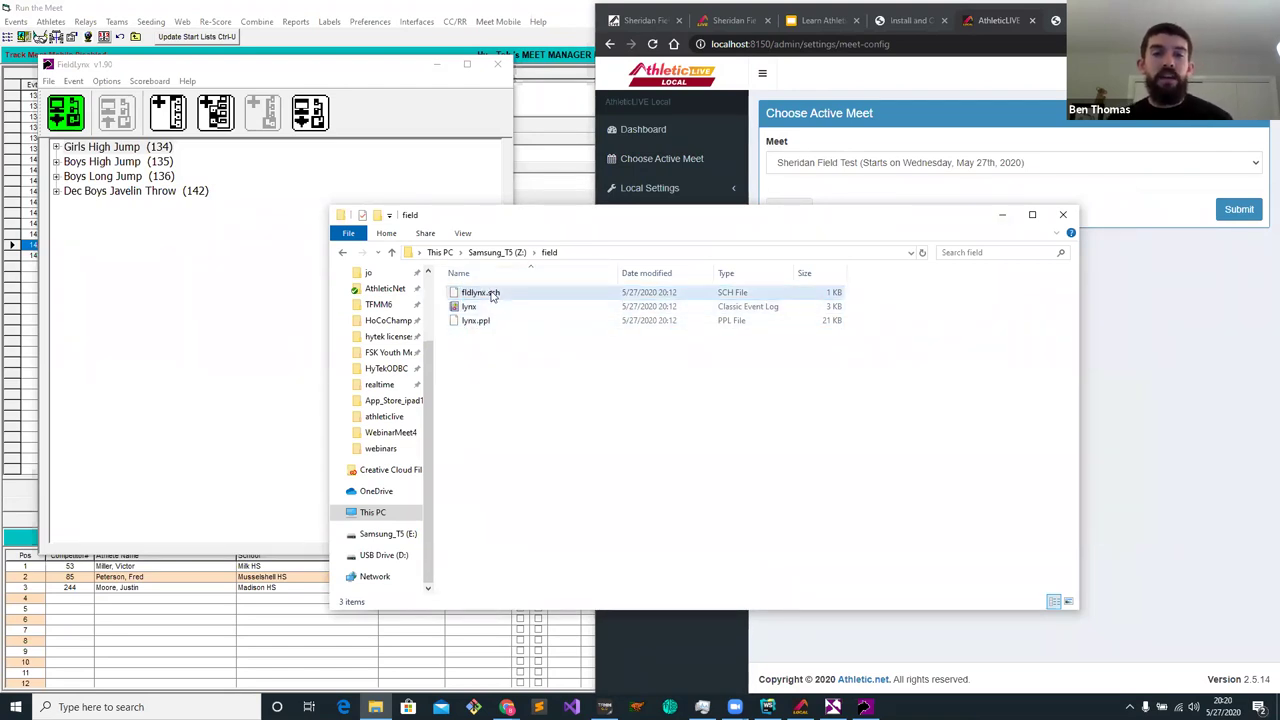
Submit the active meet choice, then show the live Sheridan Field Test page in a narrow window beside an enlarged FieldLynx
click(1250, 210)
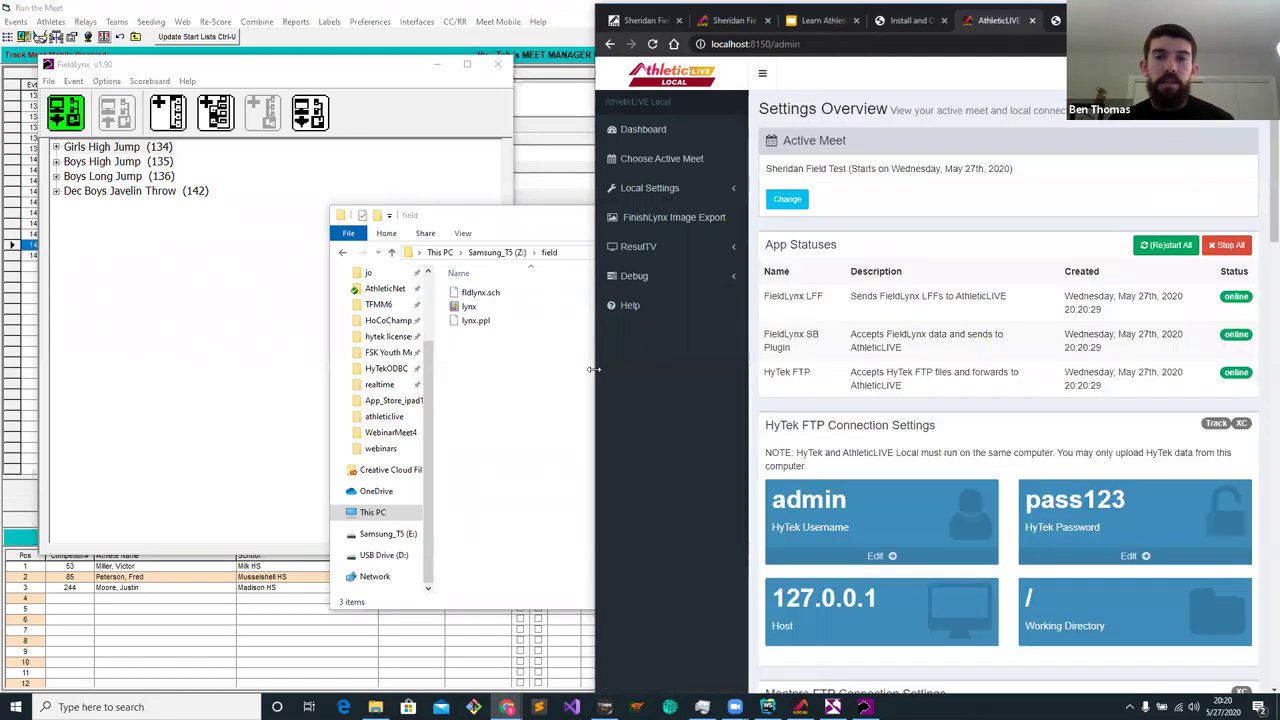
drag(685, 373, 686, 373)
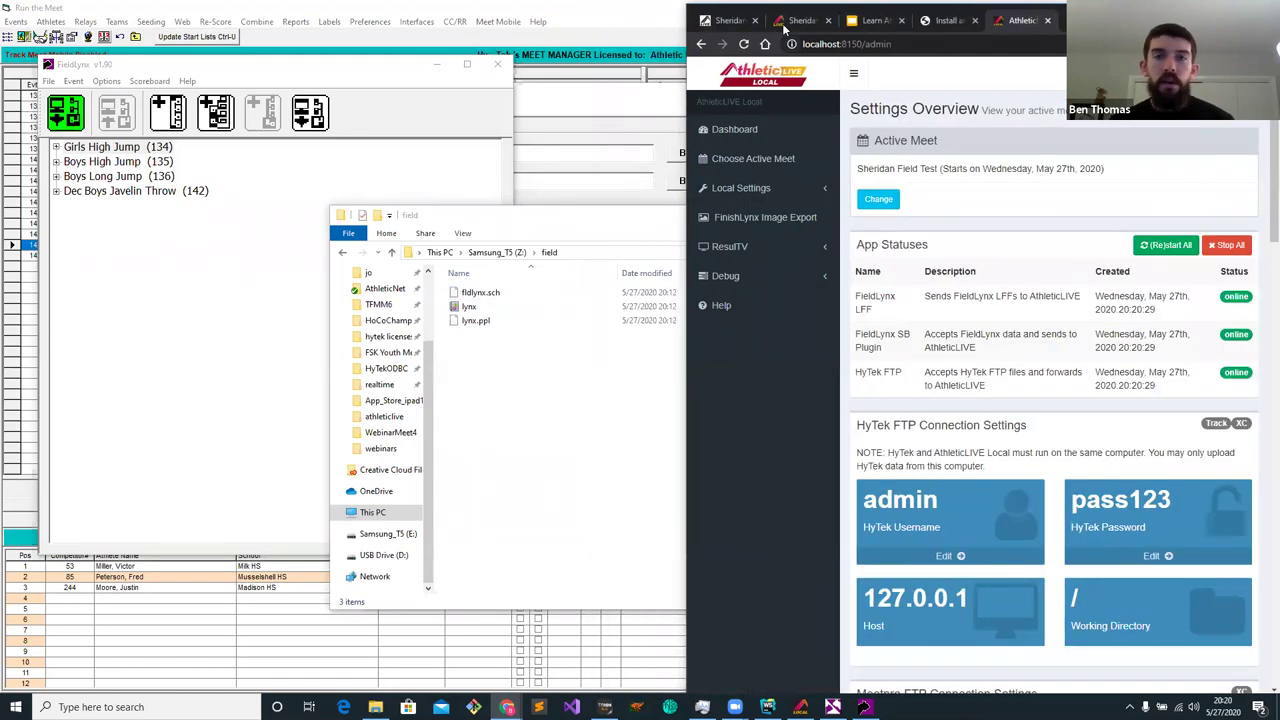
click(799, 26)
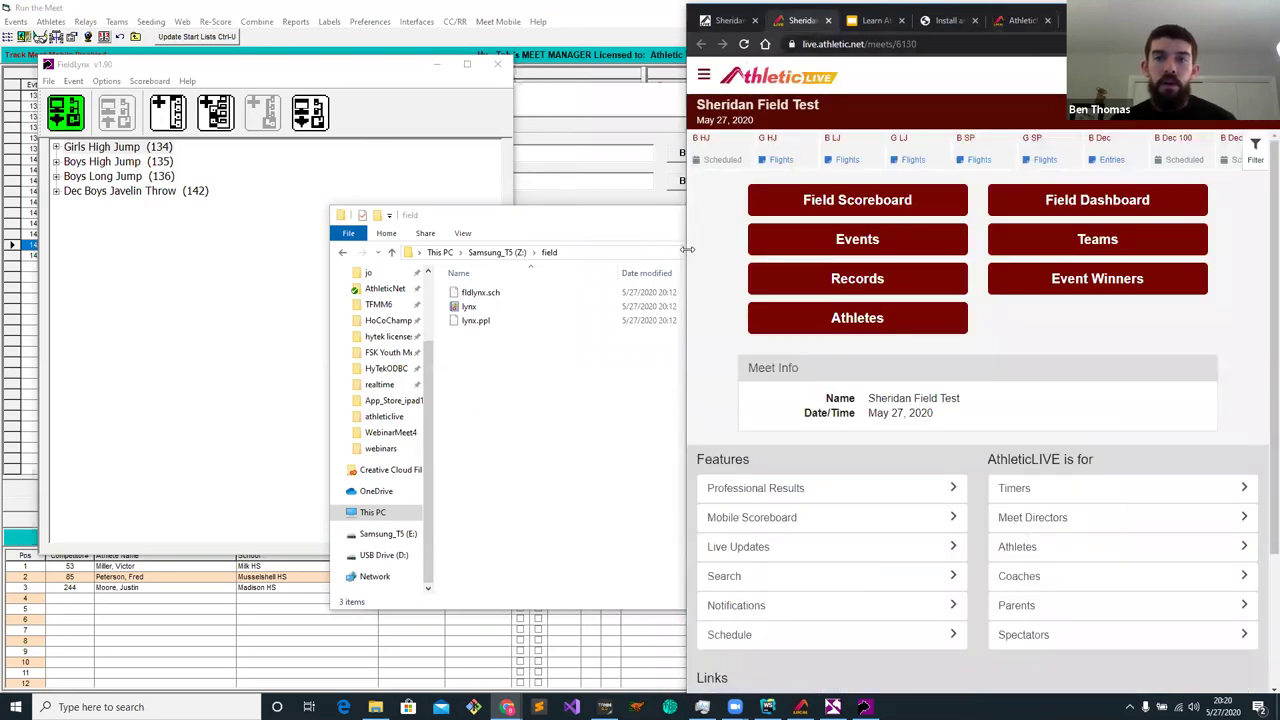
drag(814, 239, 880, 240)
drag(313, 68, 298, 34)
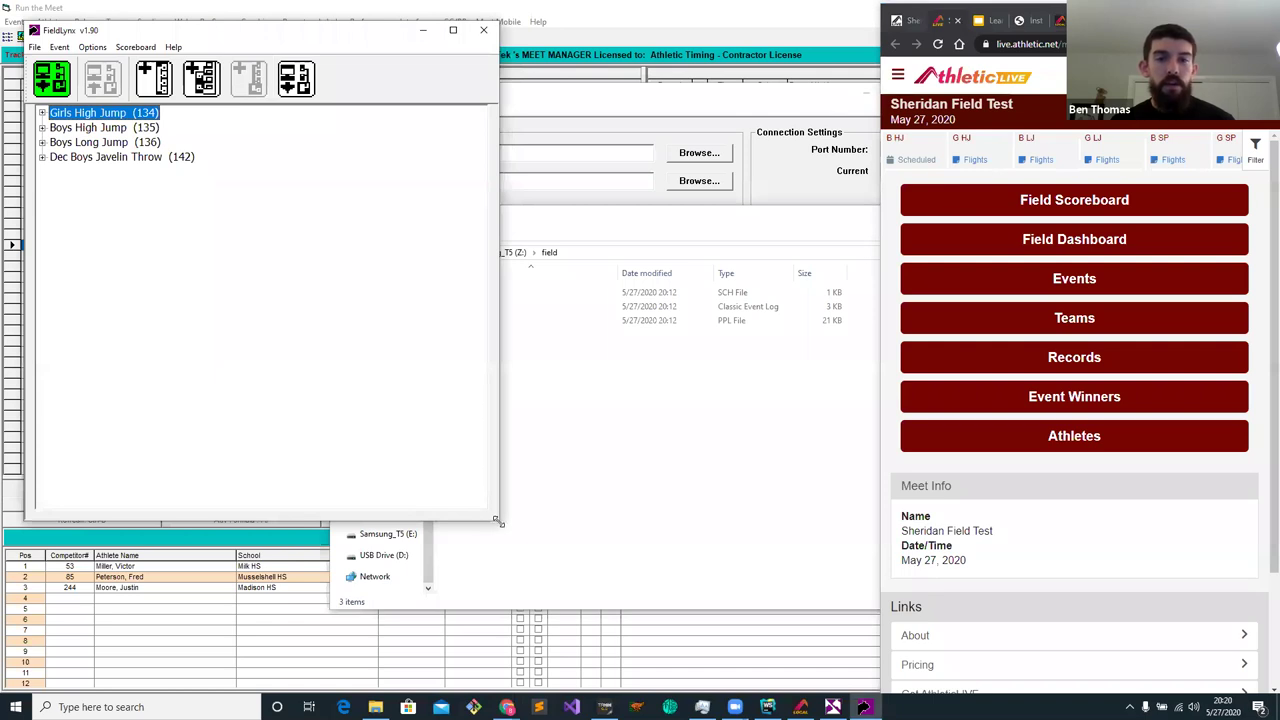
drag(497, 520, 787, 648)
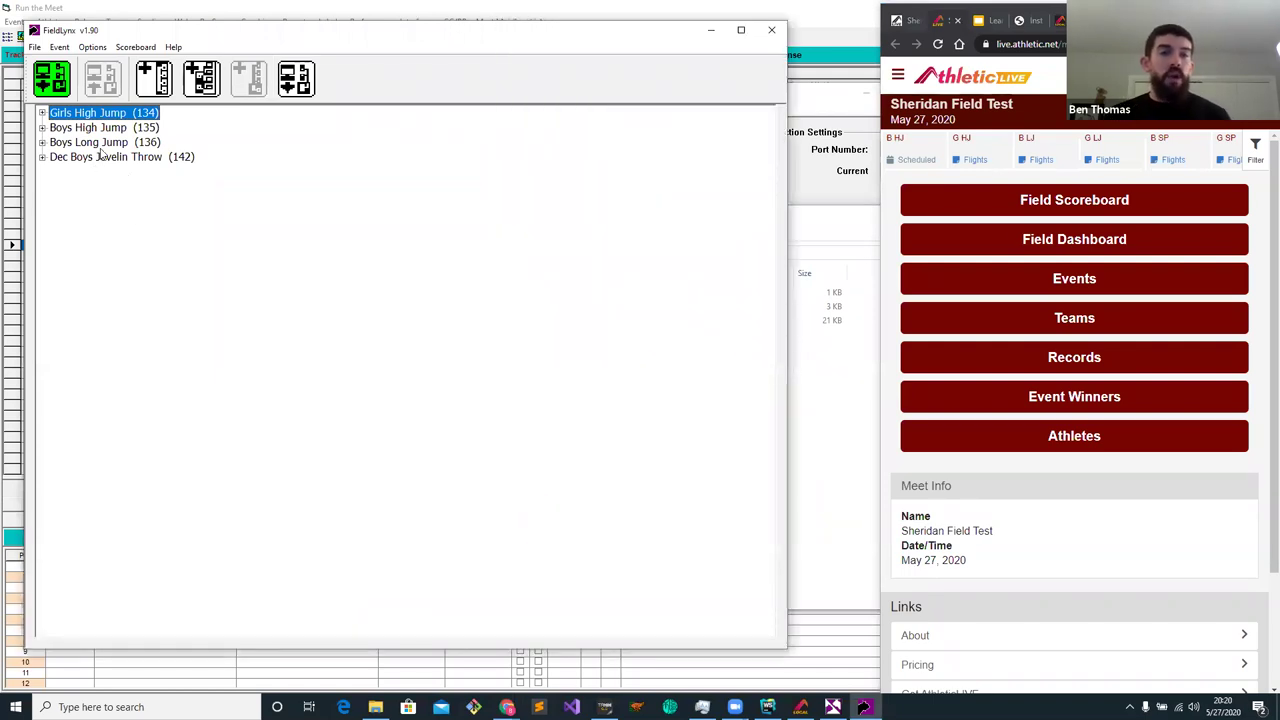
Open flight 1 of Boys Long Jump round 1 and set up the event with 3 attempts
click(97, 147)
click(42, 143)
click(55, 157)
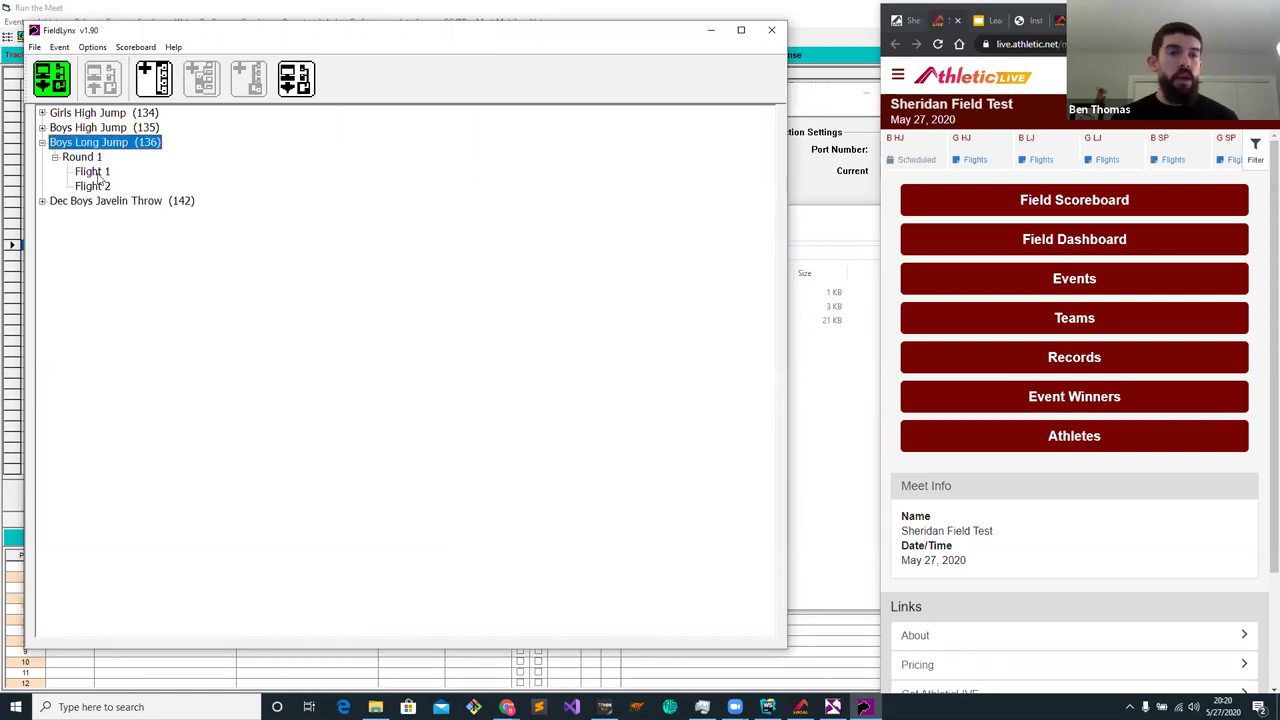
double_click(95, 173)
click(270, 222)
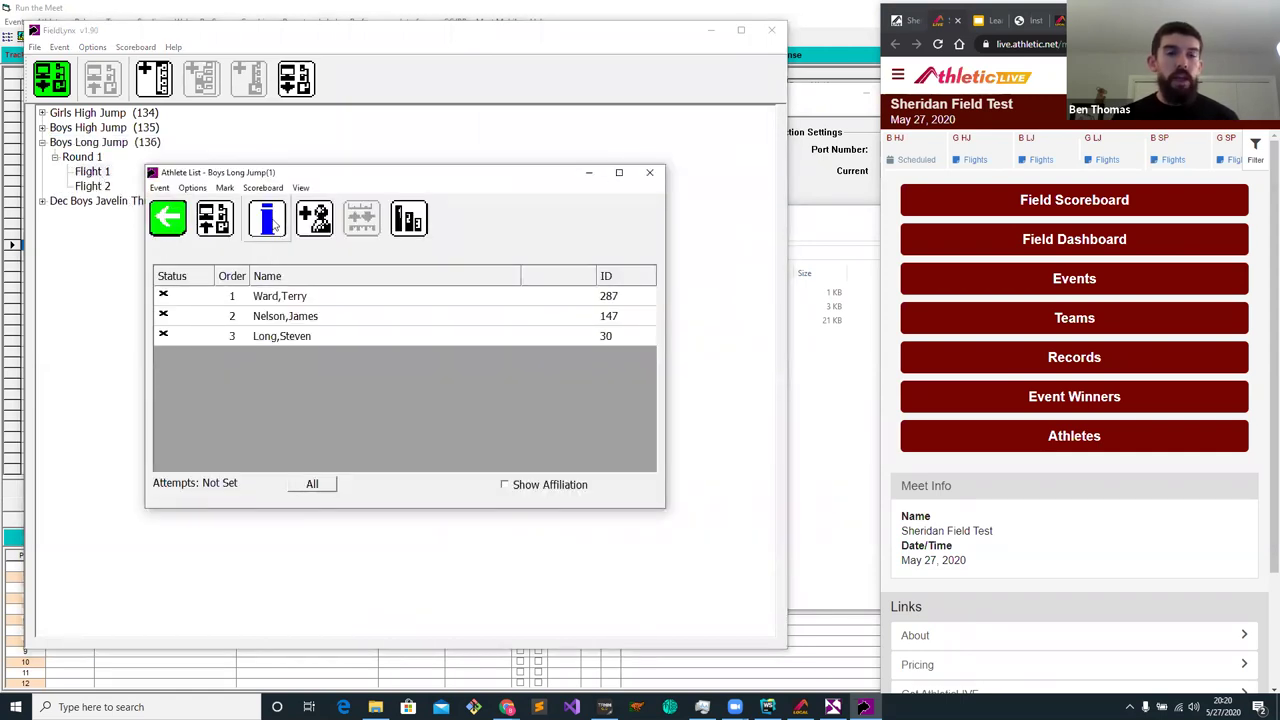
click(283, 397)
click(297, 396)
text(3)
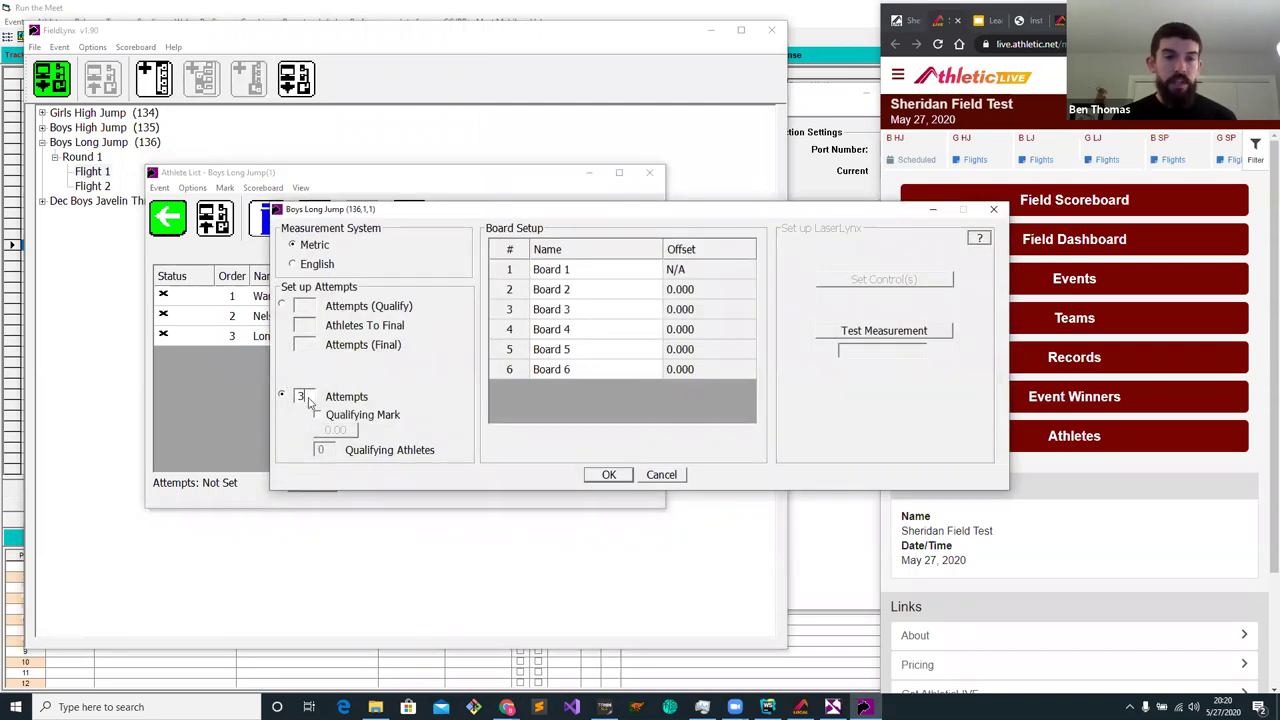
click(608, 476)
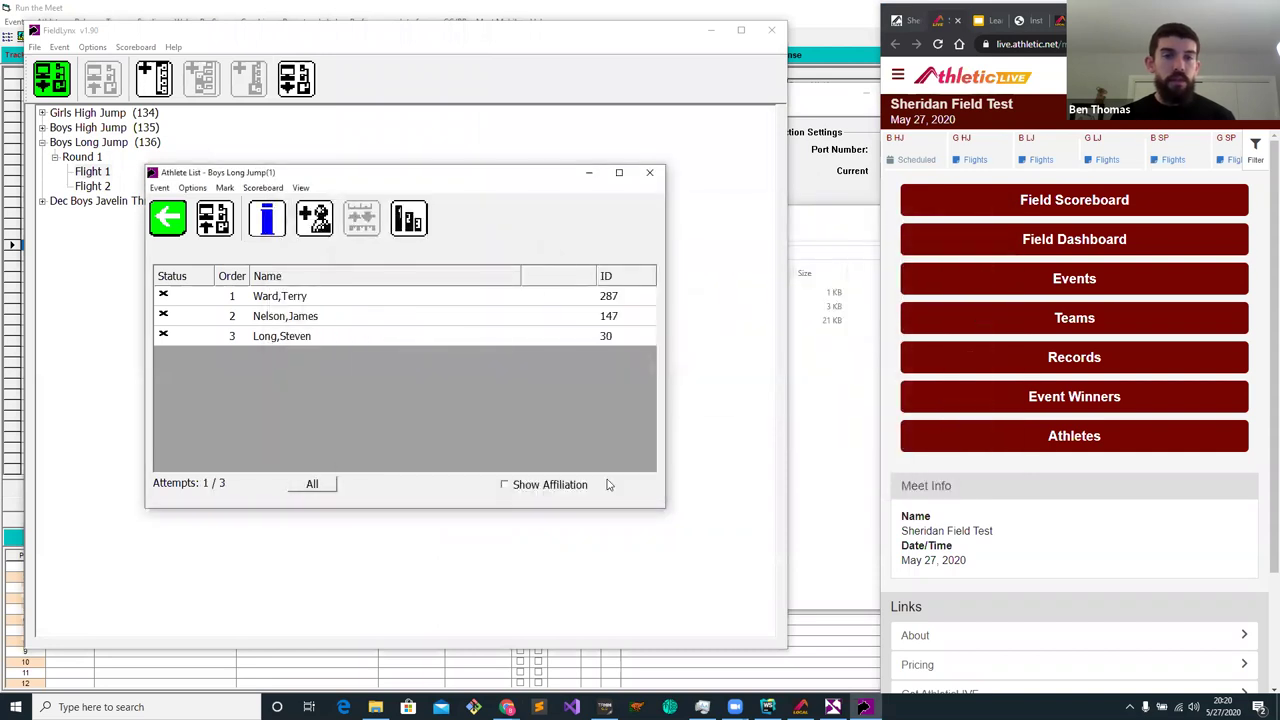
Check in the flight's three athletes one after another in their start order
double_click(181, 300)
click(296, 265)
double_click(167, 312)
click(292, 262)
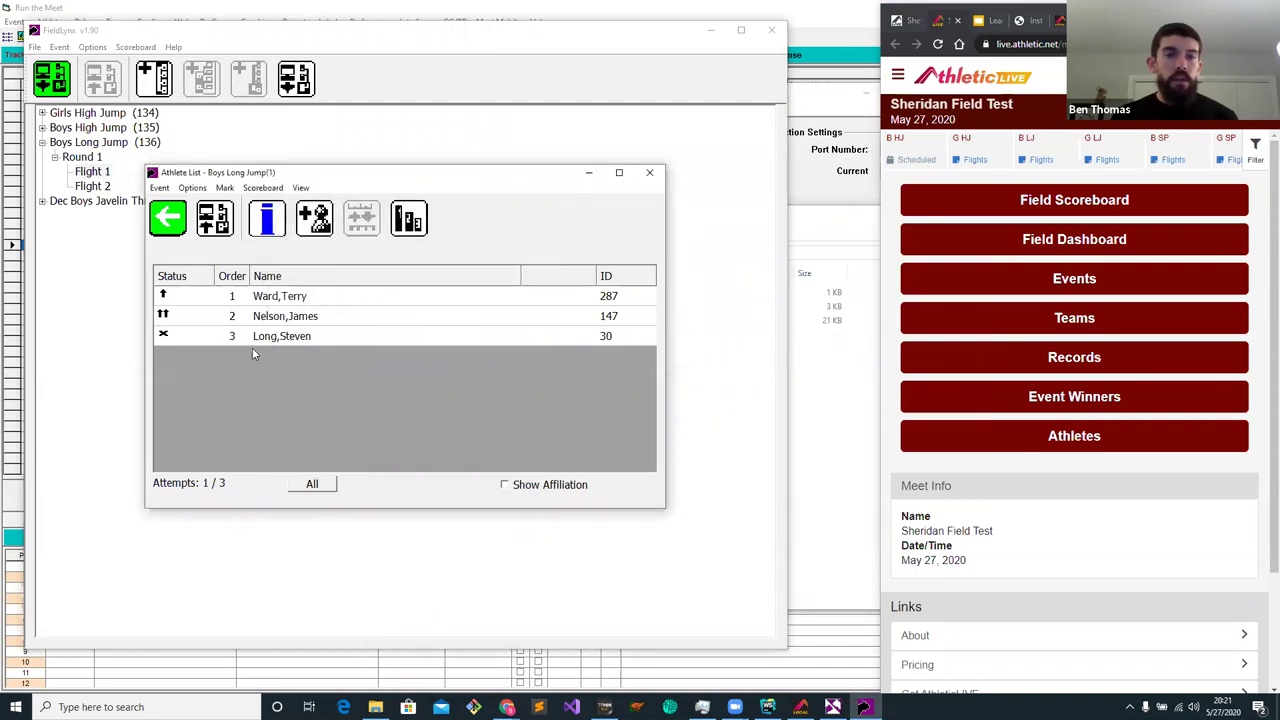
double_click(188, 338)
click(284, 263)
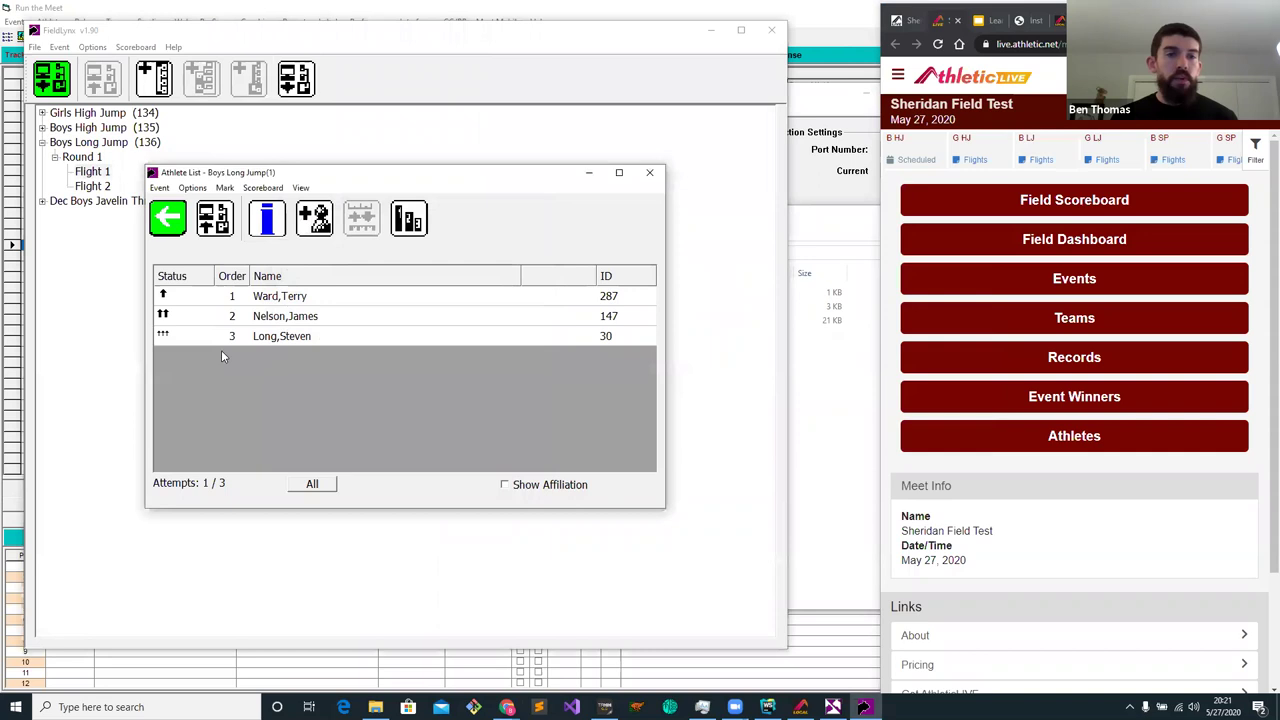
Enter a mark of 6.00 for the first athlete's first attempt and return to the flight's athlete list
double_click(294, 303)
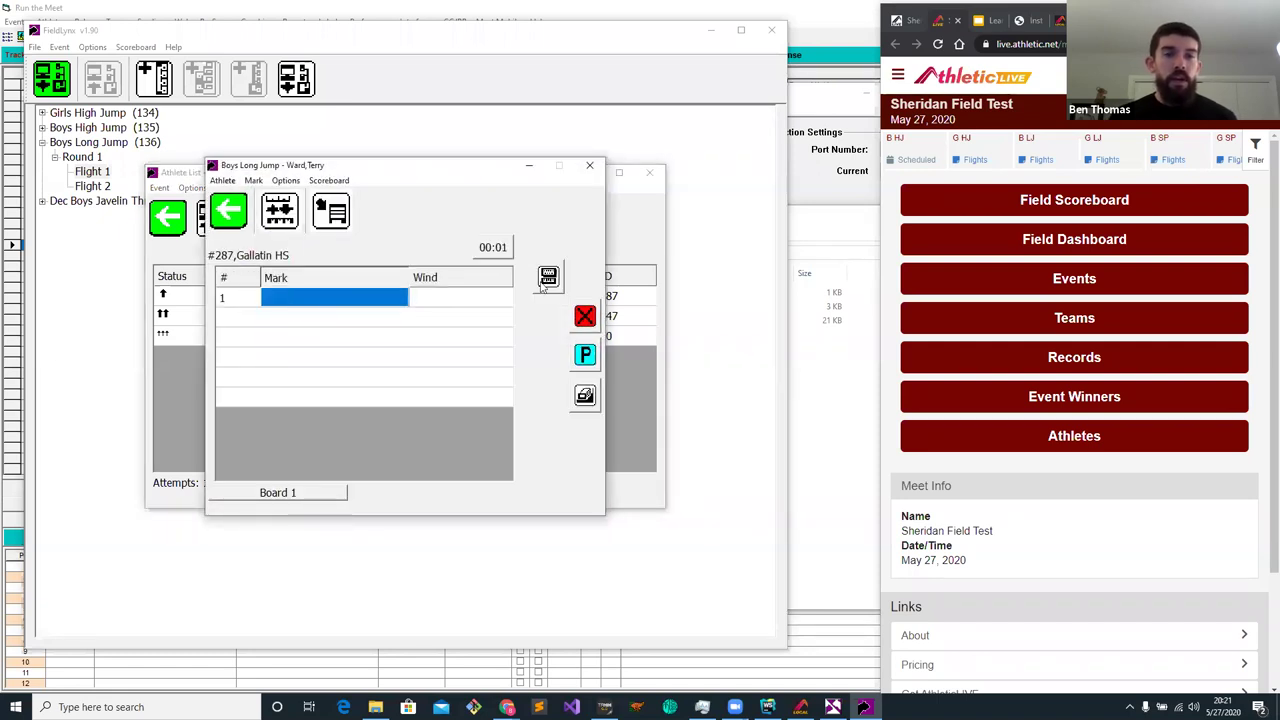
click(549, 277)
click(445, 347)
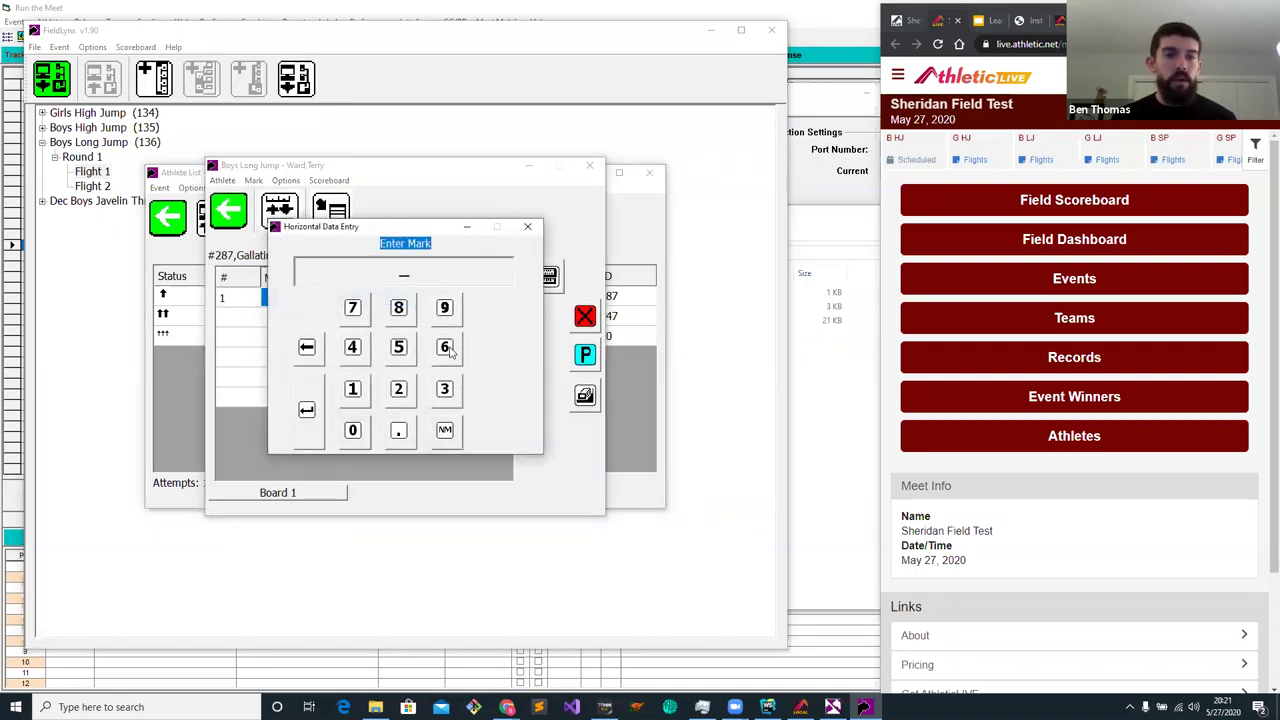
click(399, 431)
click(353, 431)
click(353, 431)
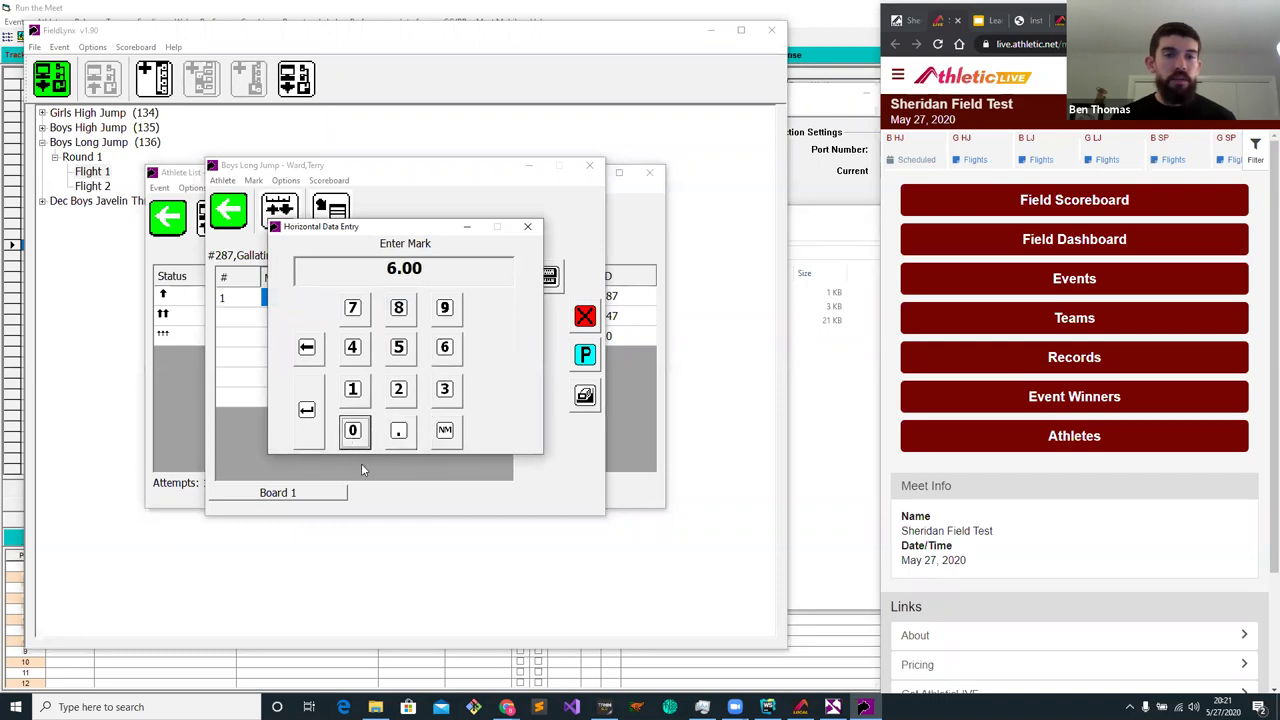
click(307, 410)
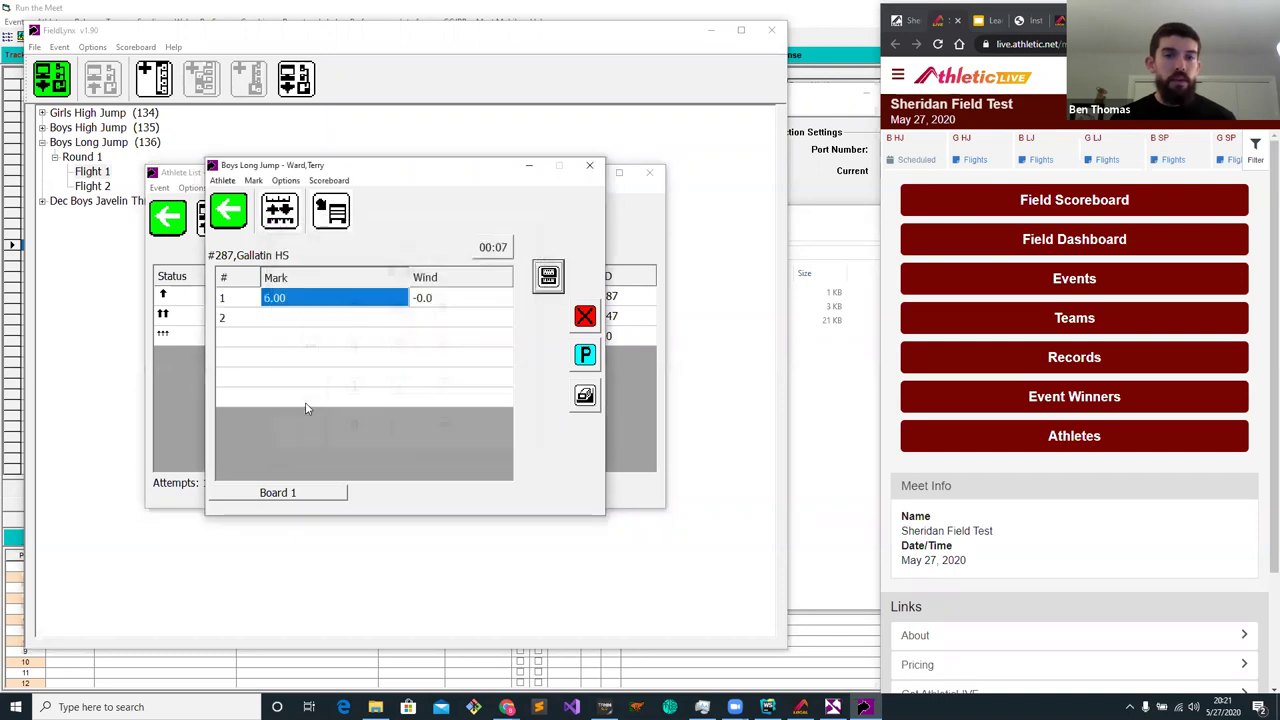
click(237, 208)
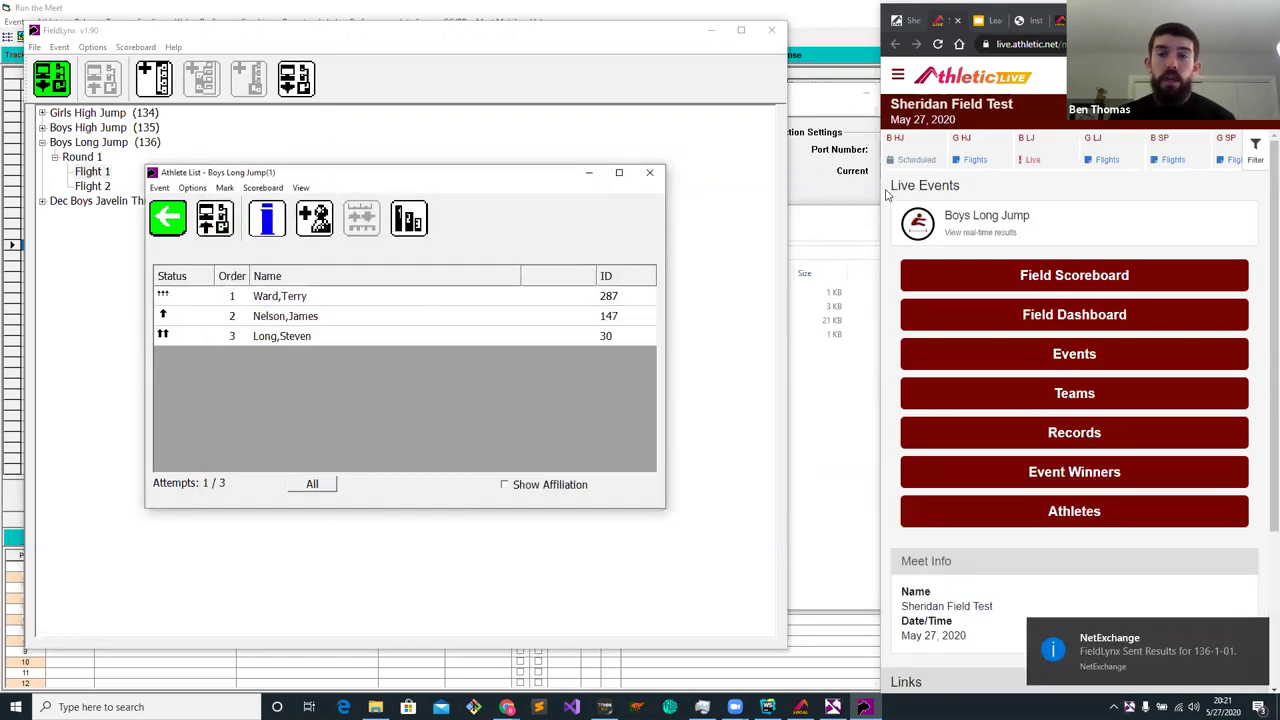
Check the first athlete's mark in the live Boys Long Jump results on AthleticLIVE
click(980, 227)
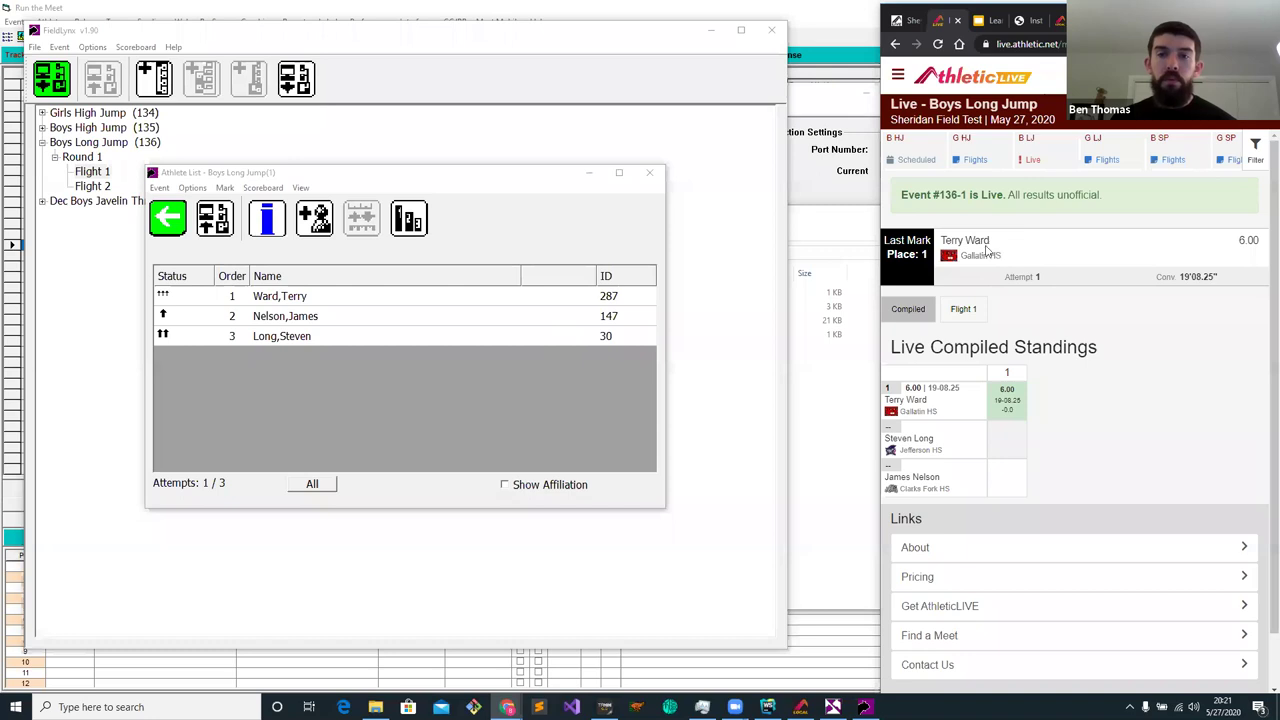
double_click(1249, 239)
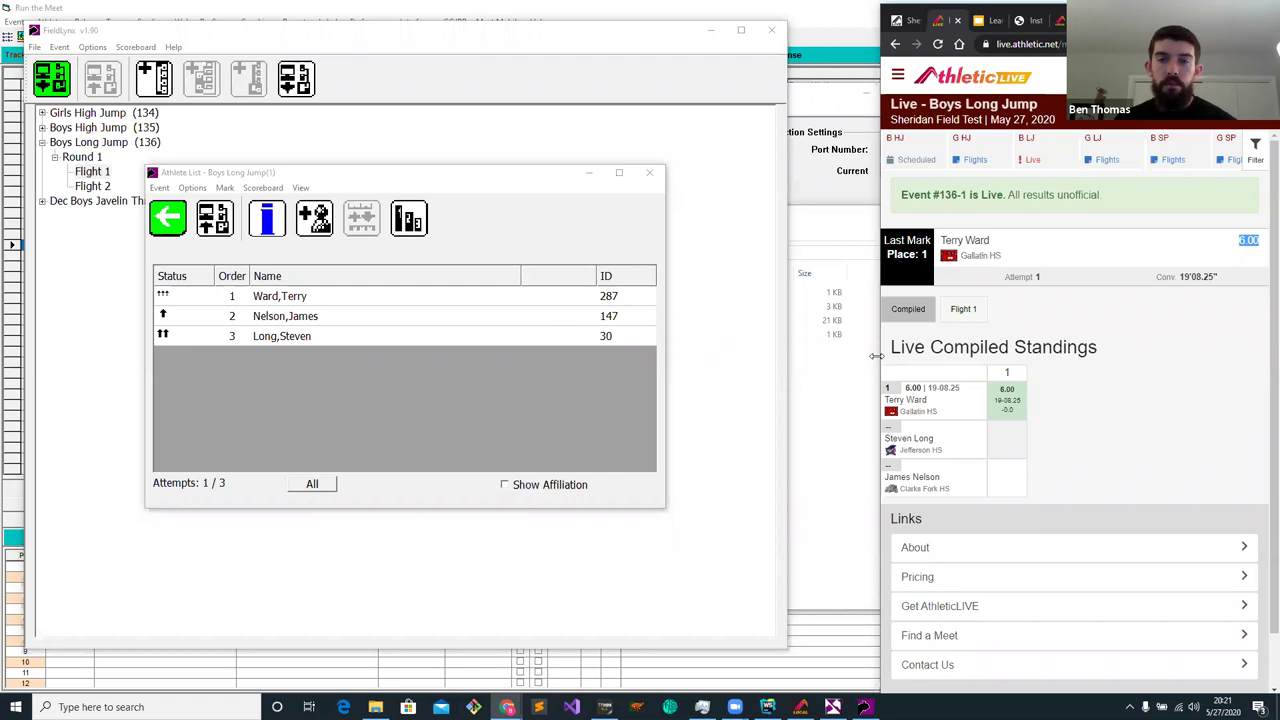
drag(875, 355, 927, 356)
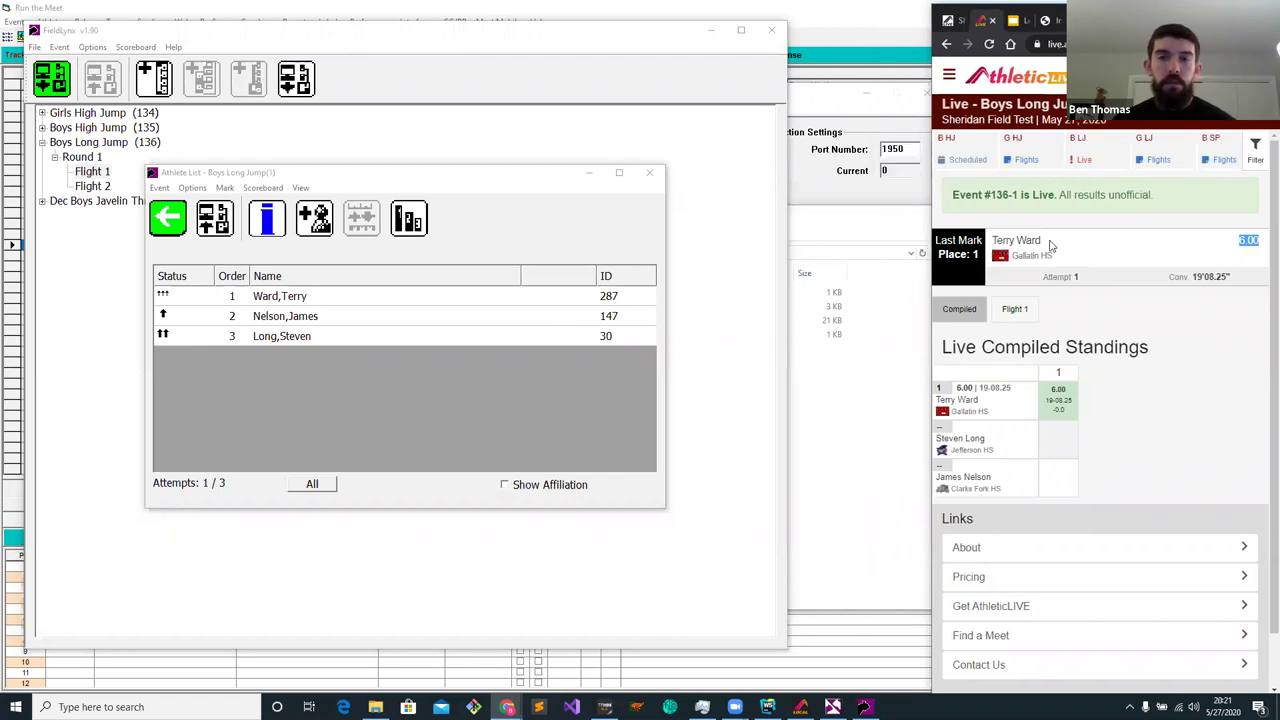
Enter a mark of 5.50 for the second athlete's first attempt and return to the flight's athlete list
double_click(313, 318)
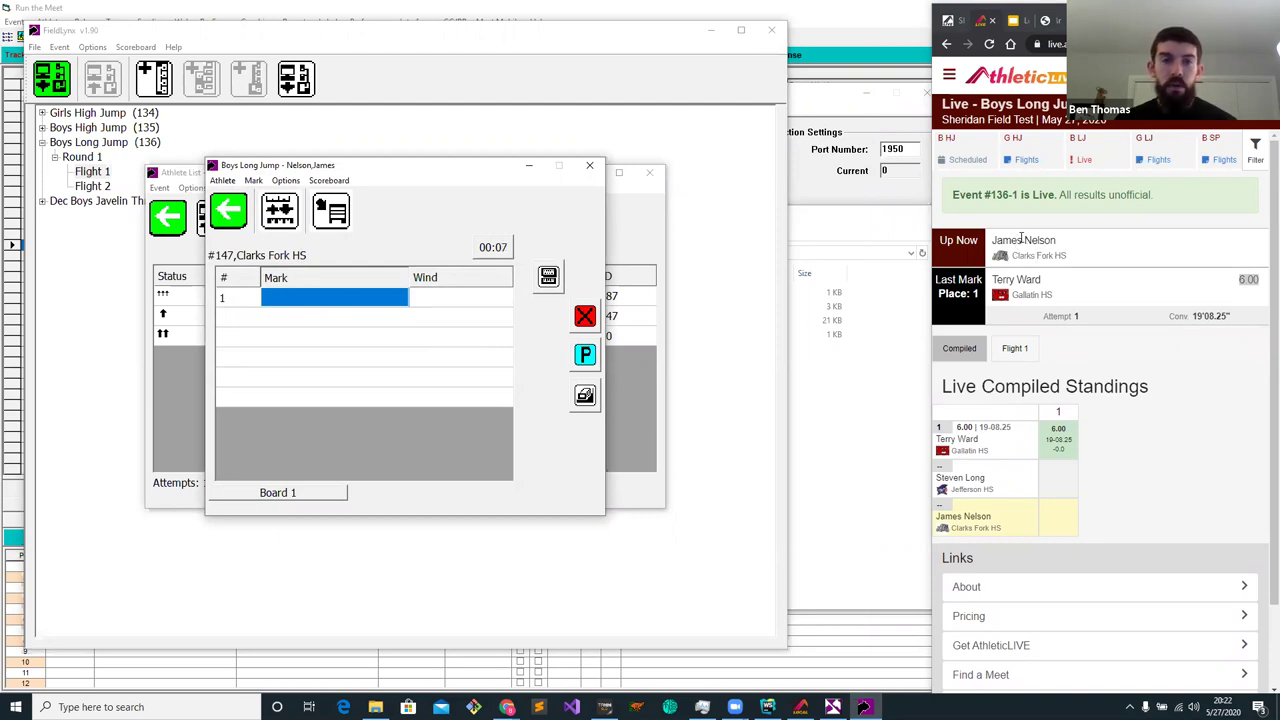
click(548, 278)
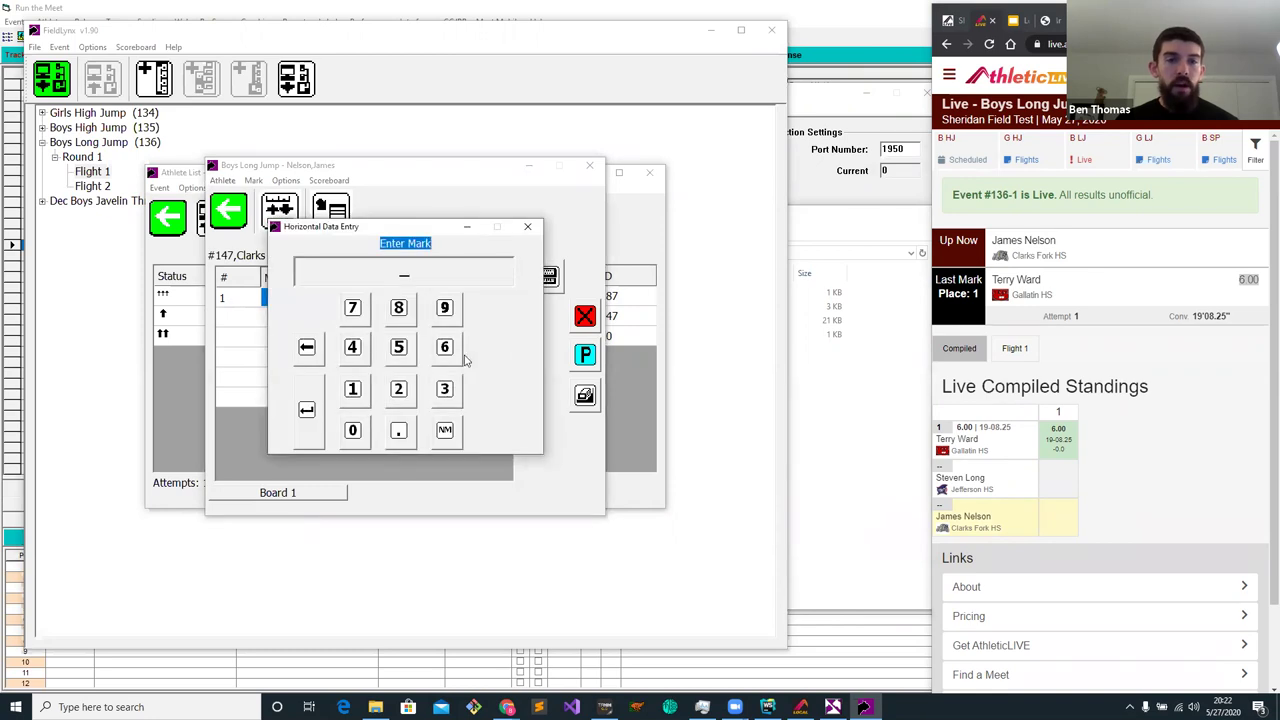
click(398, 347)
click(402, 438)
click(402, 360)
click(358, 436)
click(316, 428)
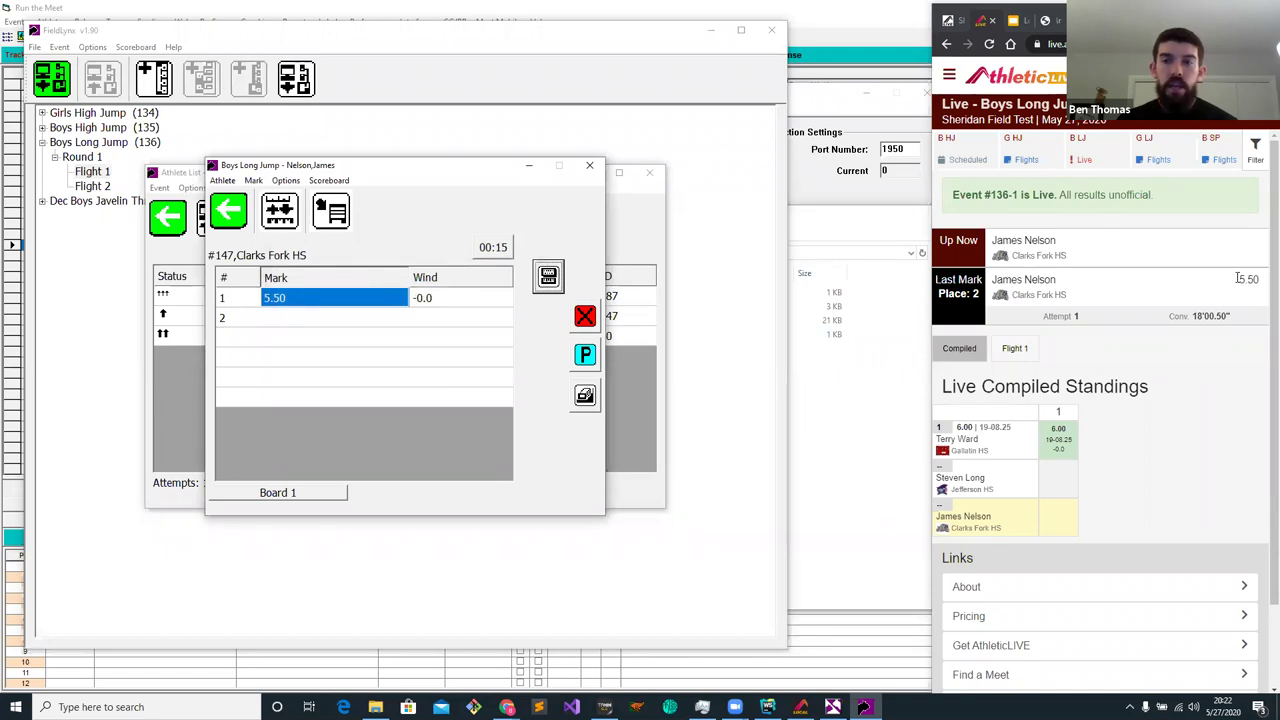
click(230, 213)
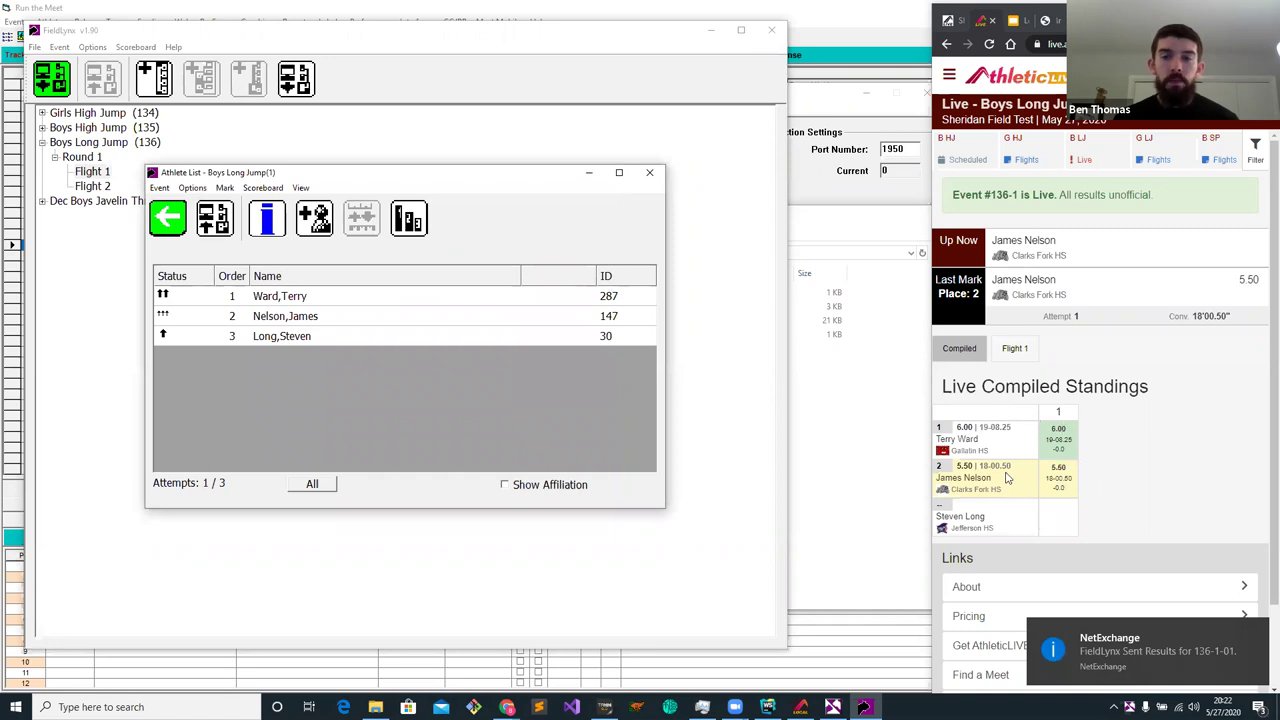
Record a first-attempt mark of 5.75 for the third athlete and return to the athlete list
double_click(296, 343)
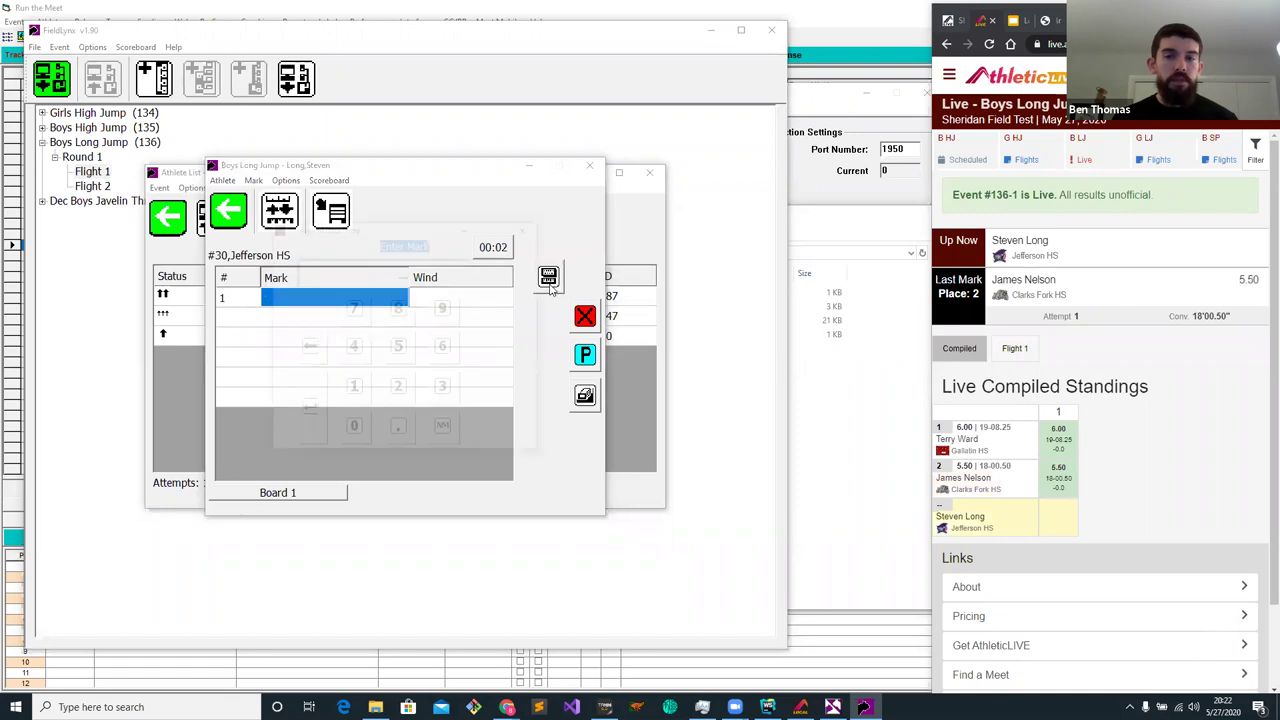
click(403, 356)
click(398, 430)
click(352, 307)
click(398, 347)
click(307, 410)
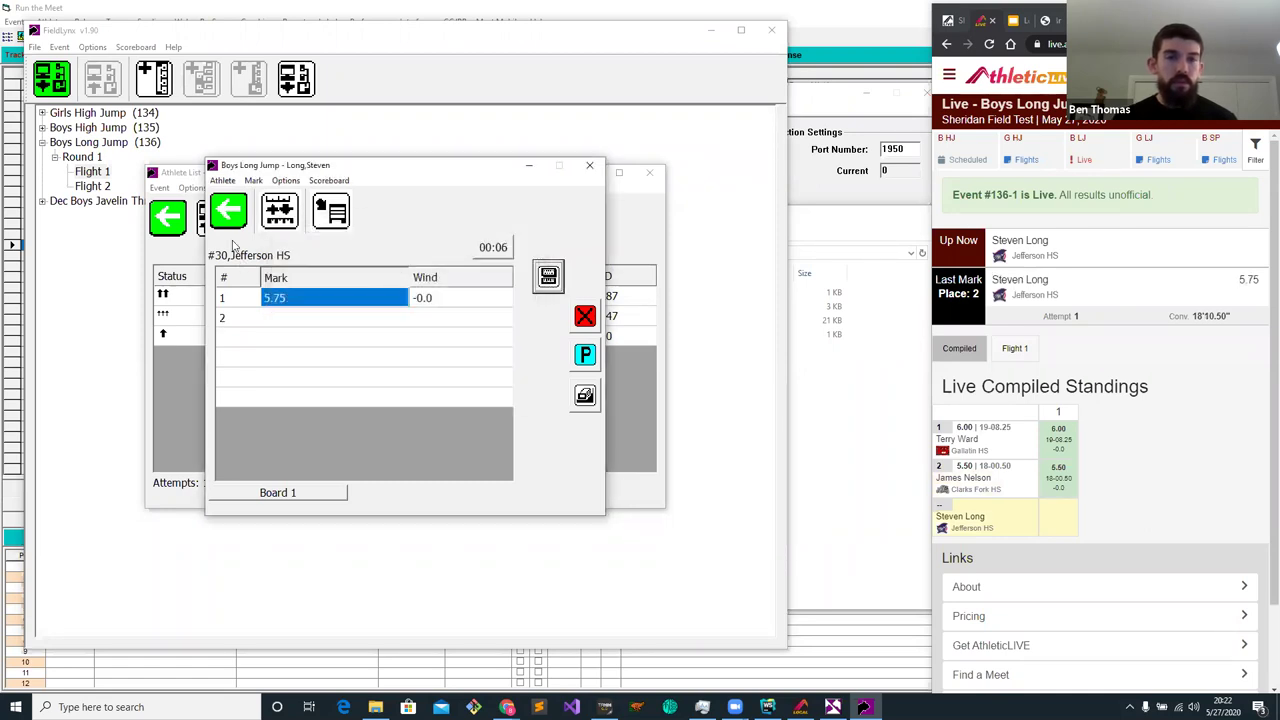
click(228, 212)
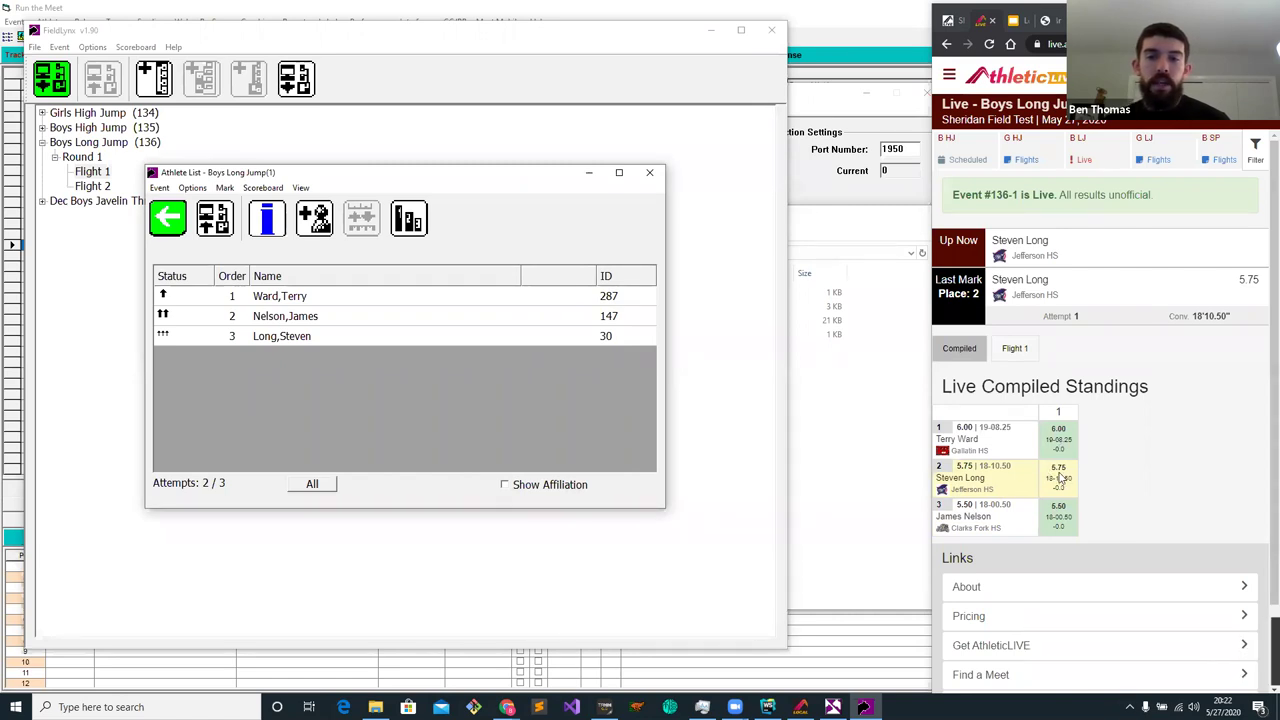
Compare the Flight 1 sheet with the compiled standings for Boys Long Jump on AthleticLIVE
click(1150, 360)
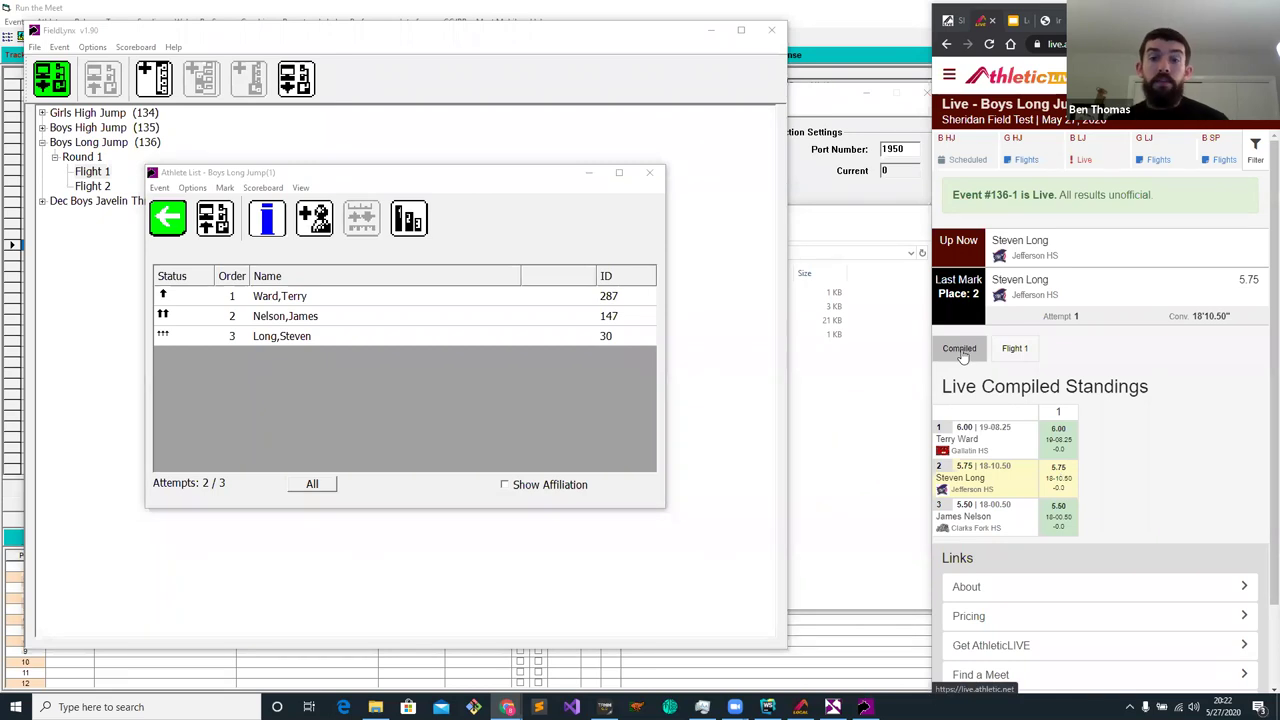
click(1015, 350)
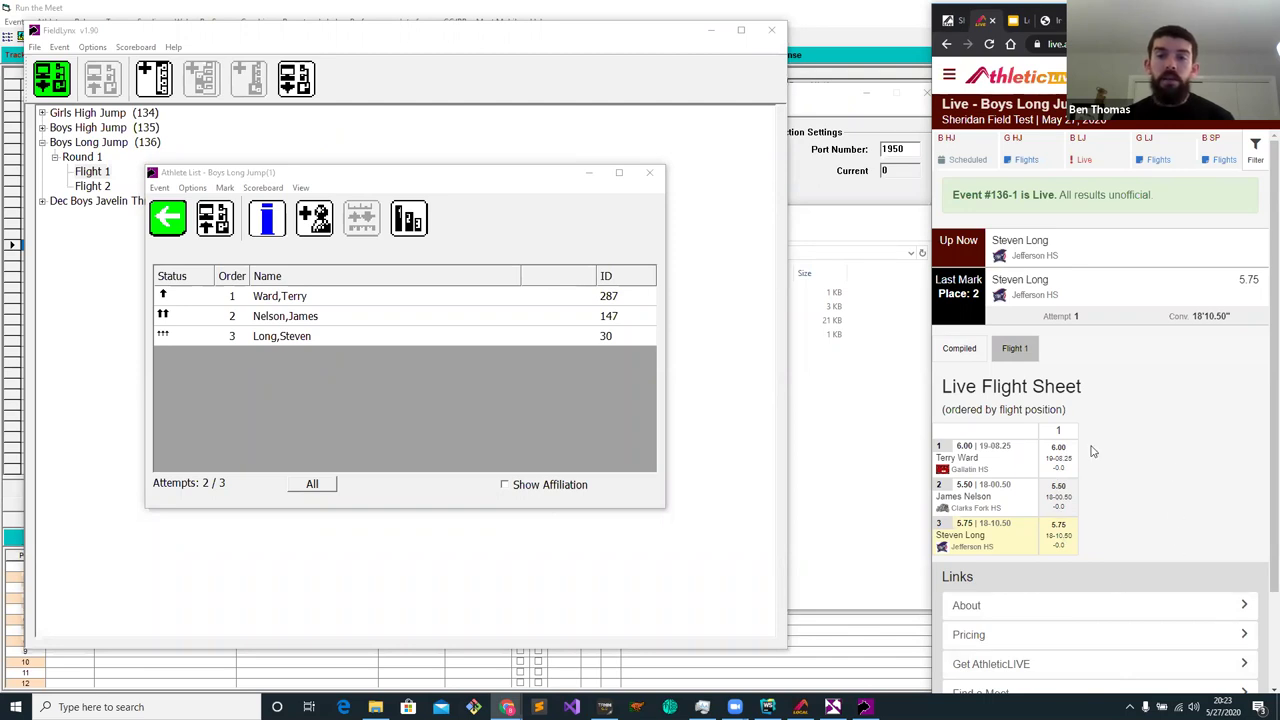
click(966, 352)
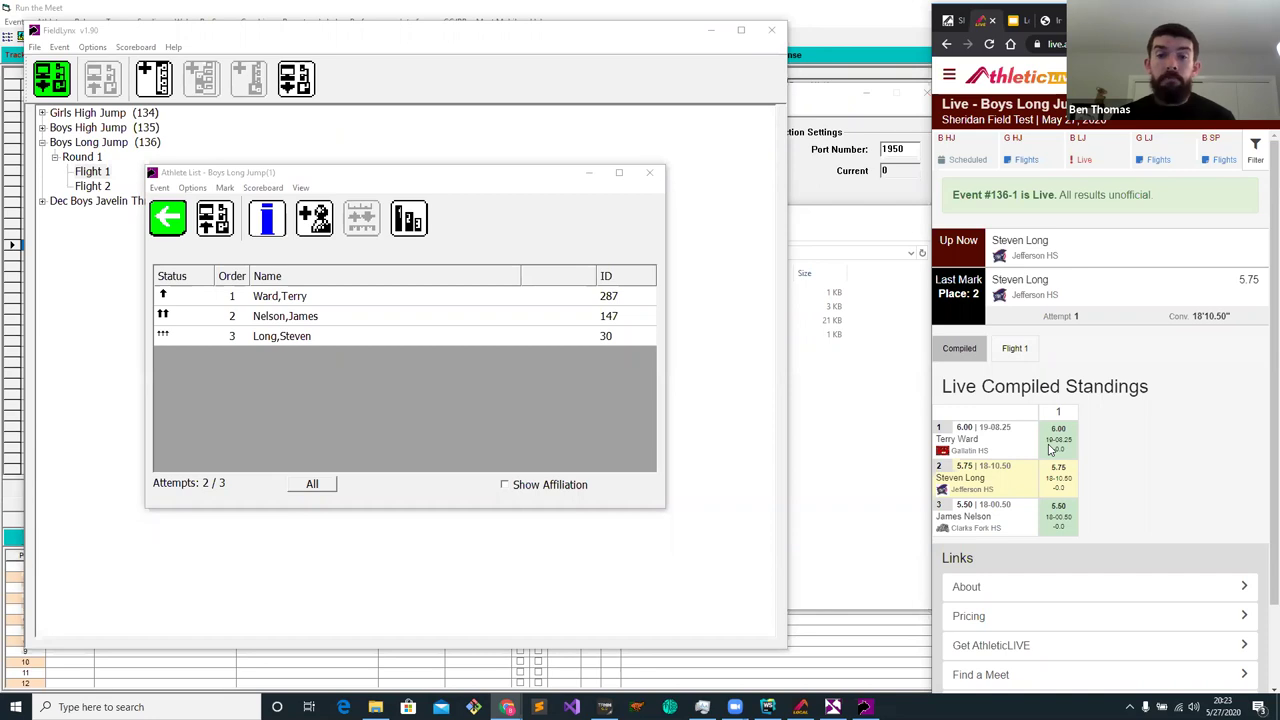
Enter a mark of 5.75 for the first athlete's second attempt in FieldLynx and return to the athlete list
double_click(280, 305)
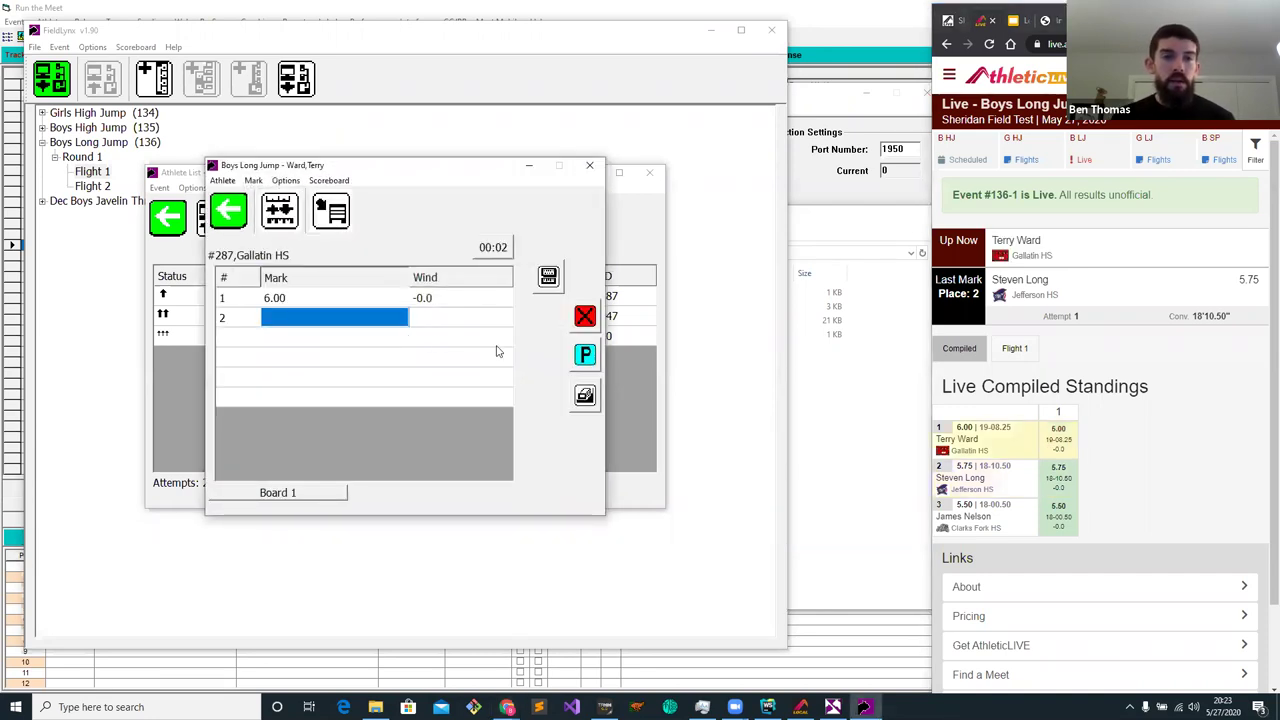
click(541, 284)
click(398, 347)
click(398, 430)
click(352, 307)
click(398, 347)
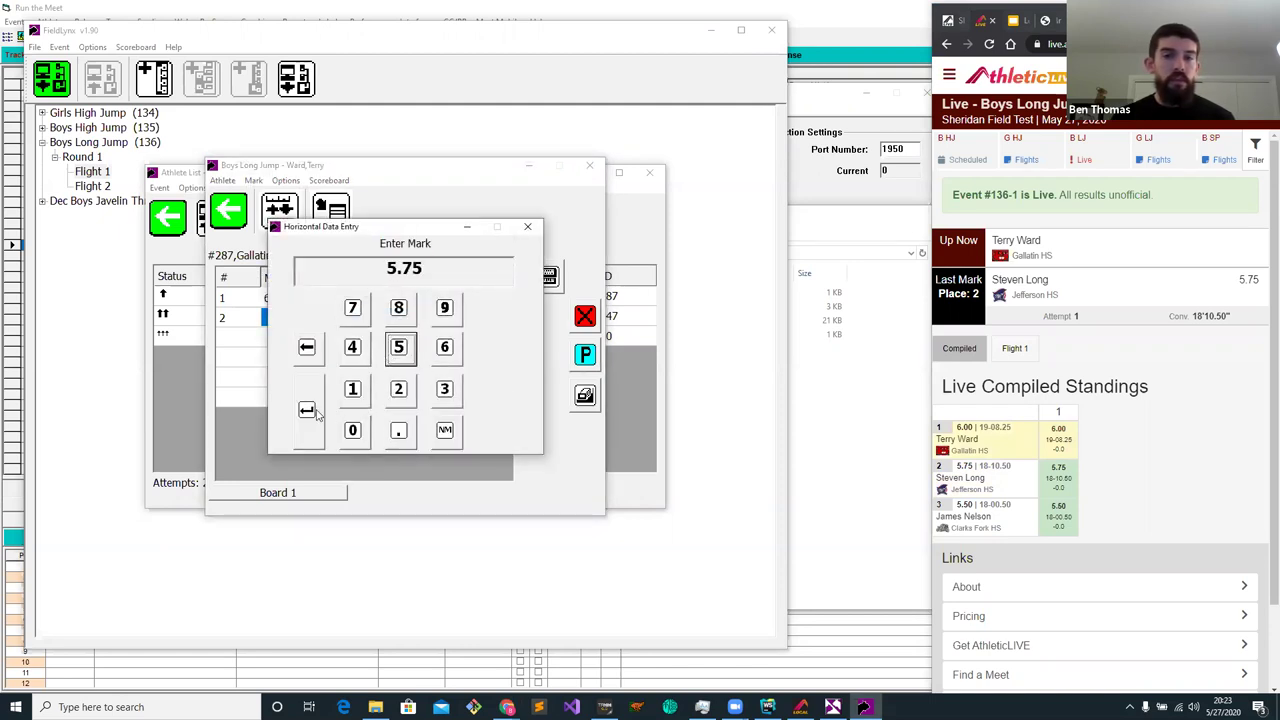
click(312, 412)
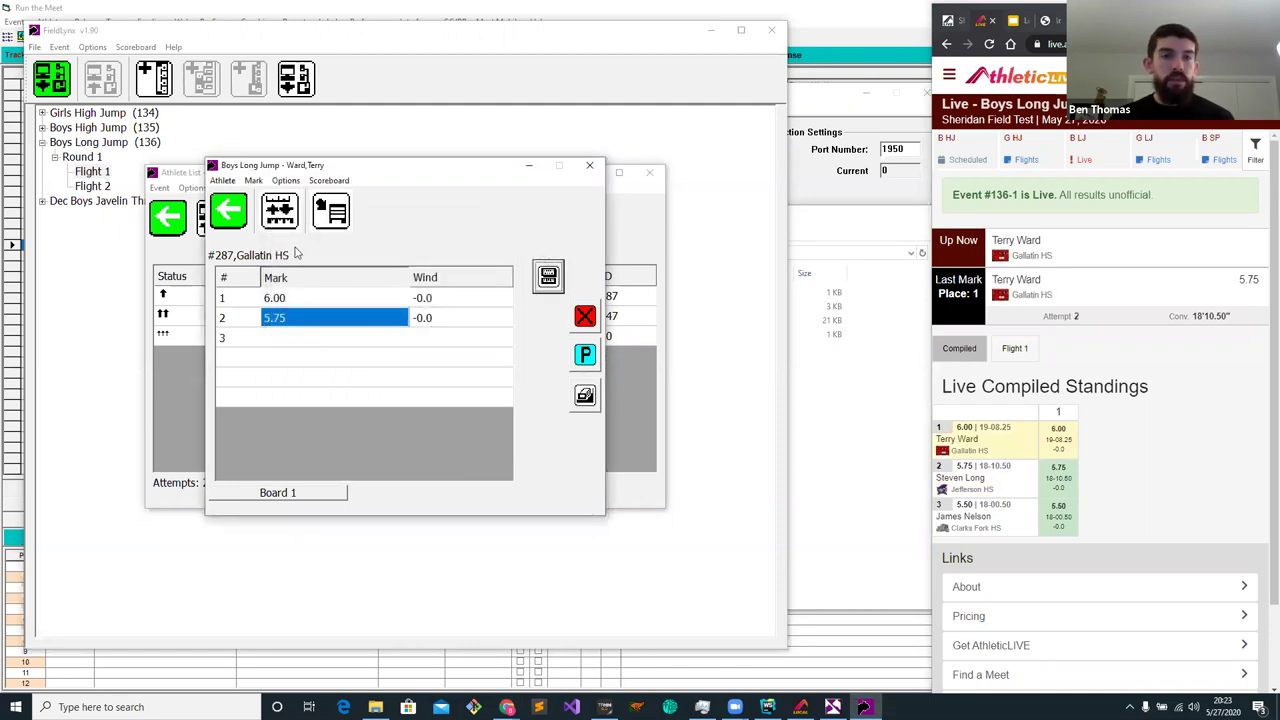
click(228, 211)
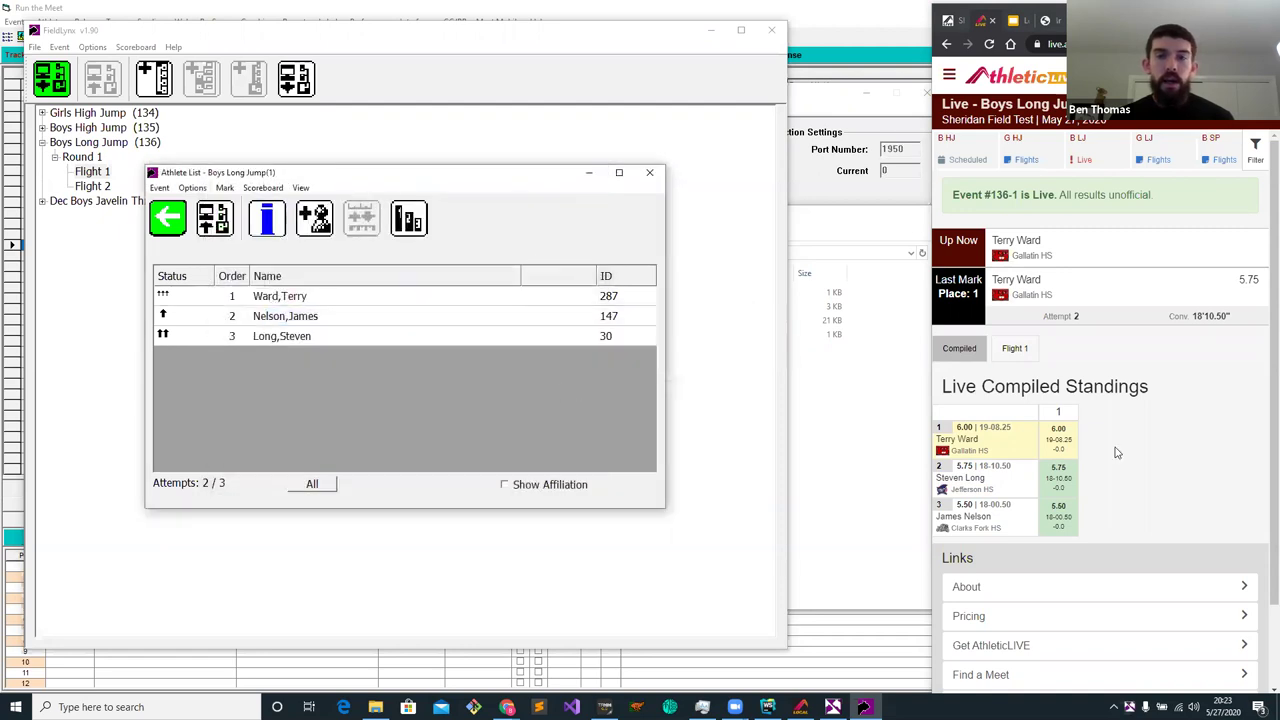
Enter a mark of 6.00 for the second athlete's second attempt and return to the athlete list
double_click(298, 316)
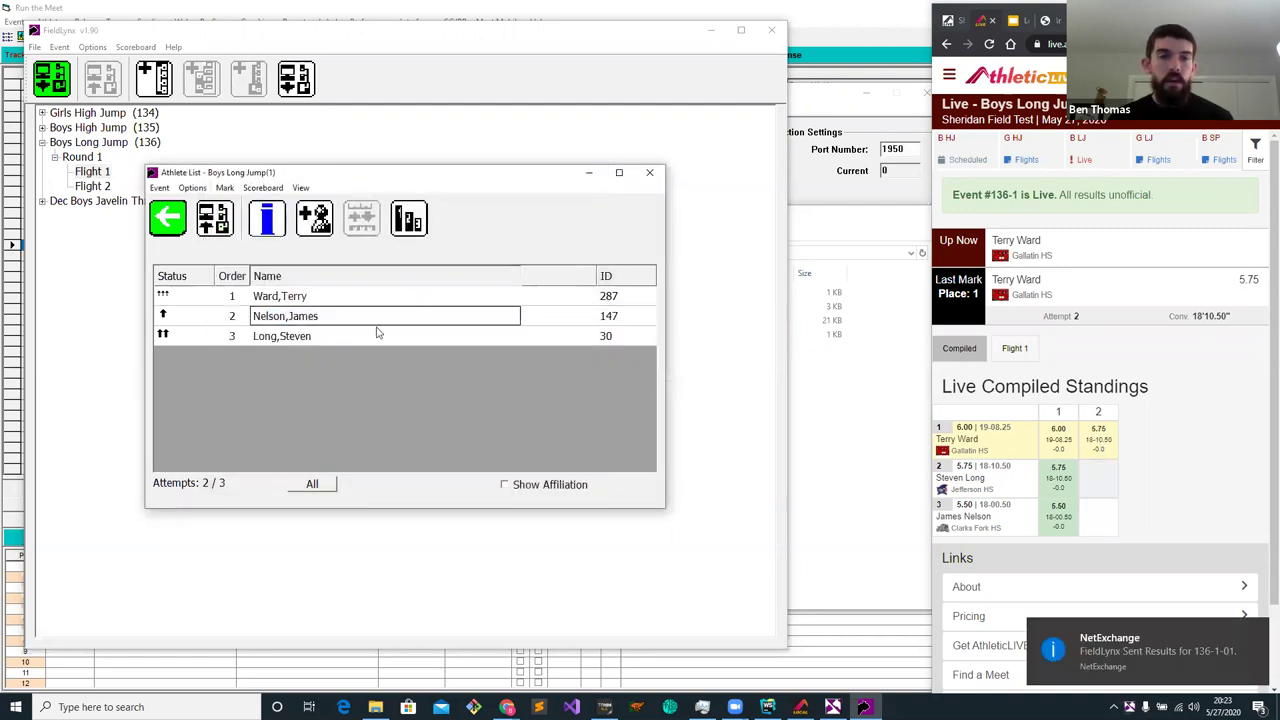
click(549, 276)
click(444, 347)
click(398, 430)
double_click(352, 430)
click(316, 426)
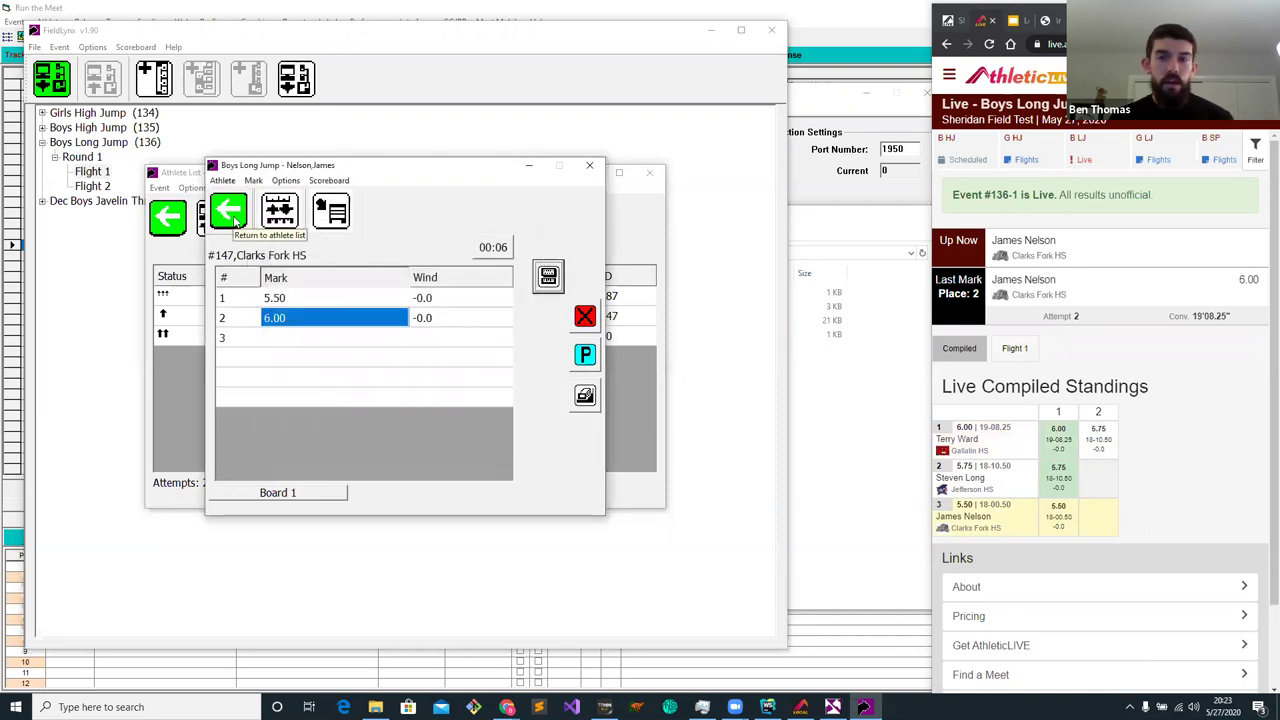
click(245, 227)
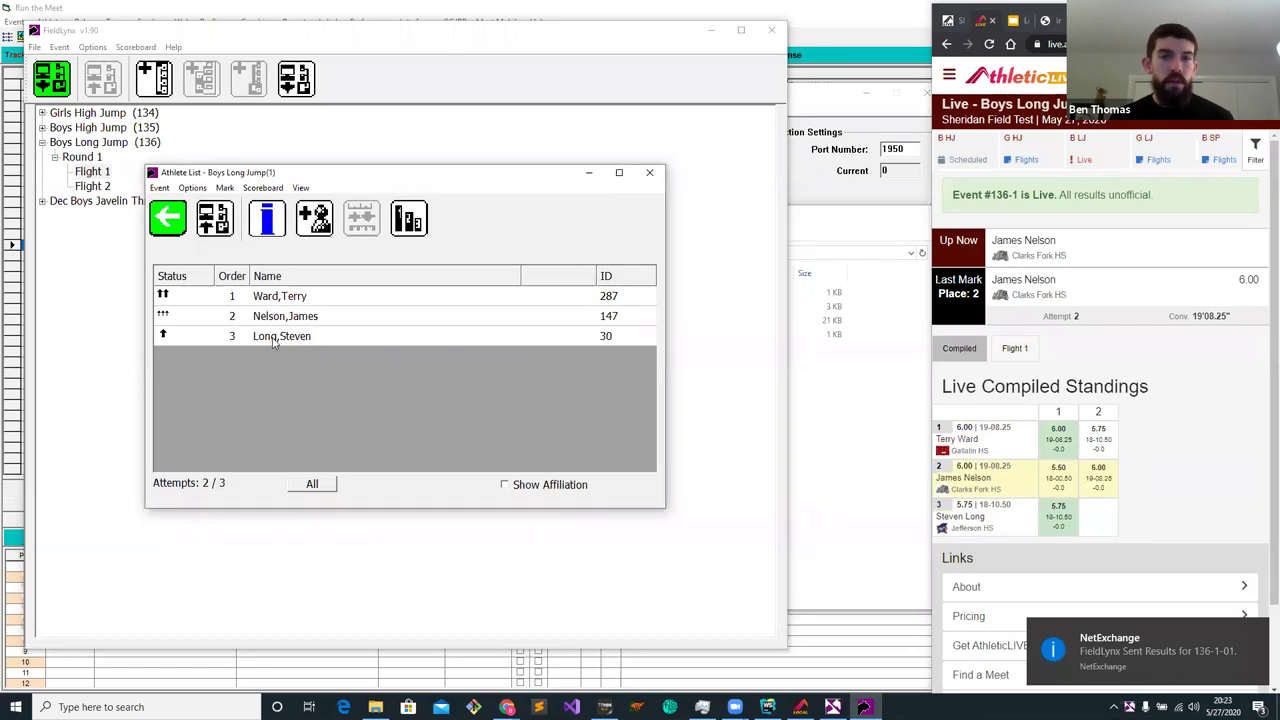
Record a second-attempt mark of 6.00 for the third athlete in the flight
double_click(273, 341)
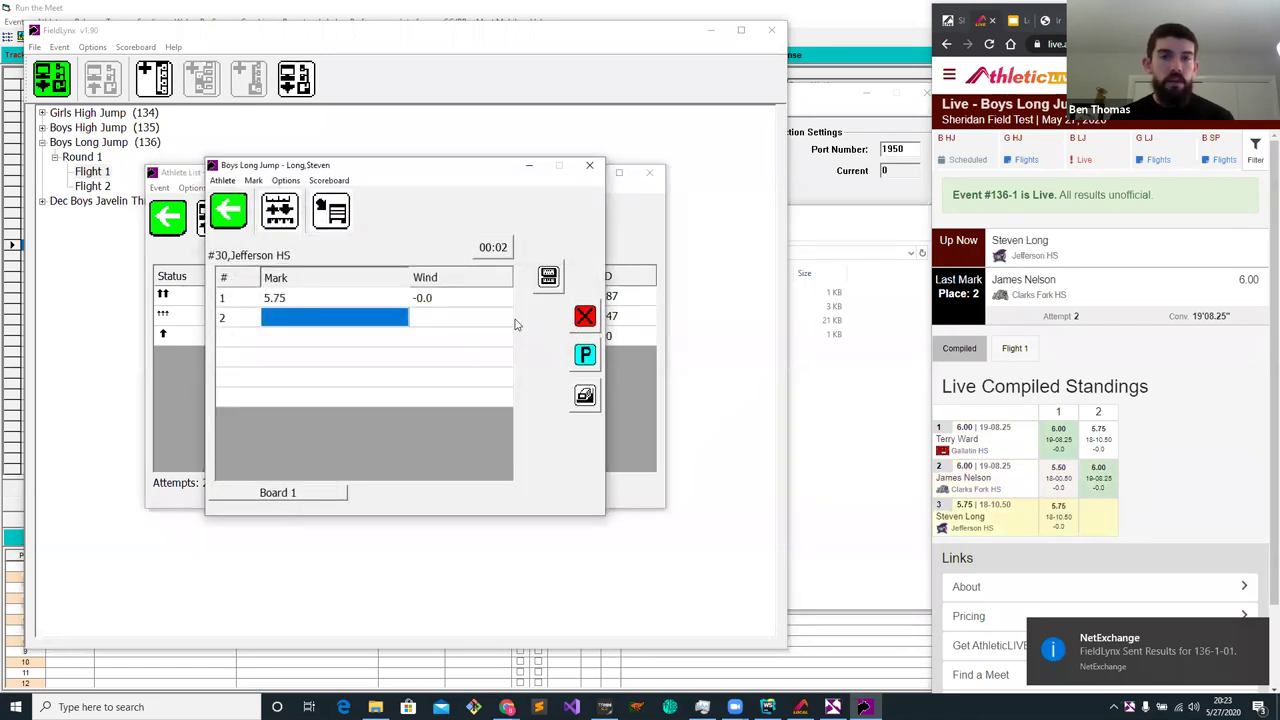
click(548, 277)
click(444, 346)
click(398, 430)
double_click(352, 430)
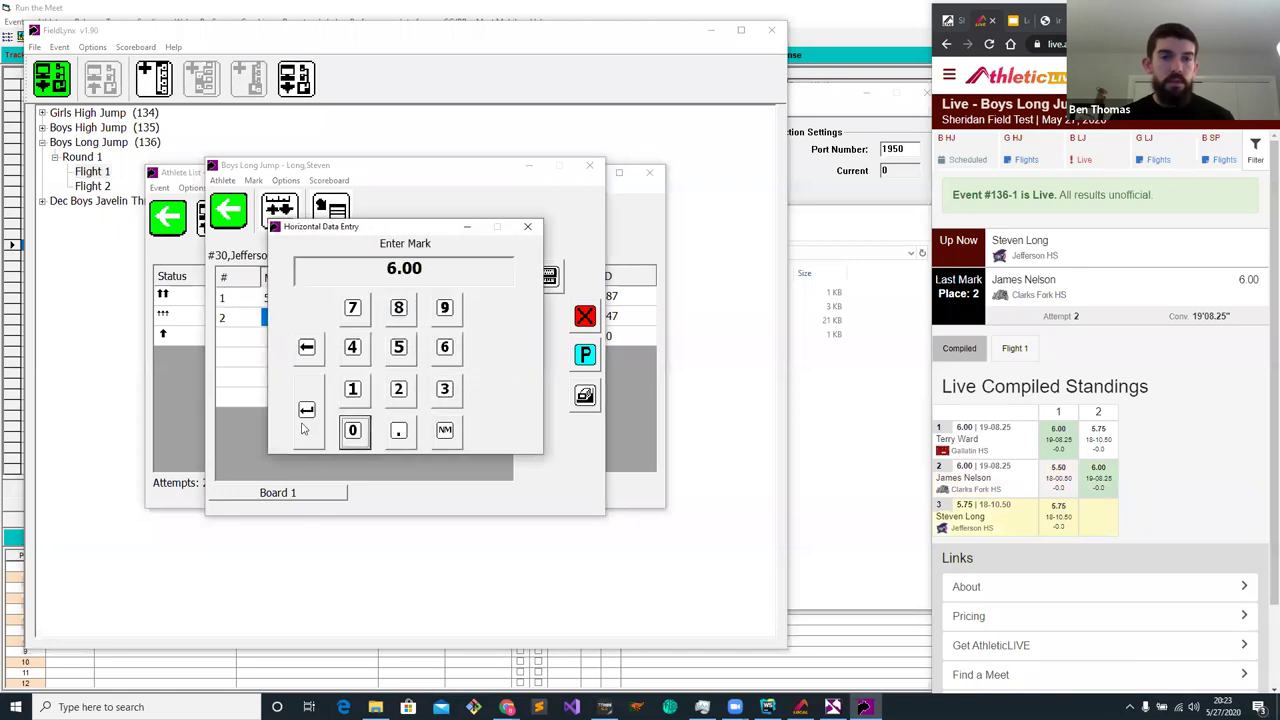
click(306, 410)
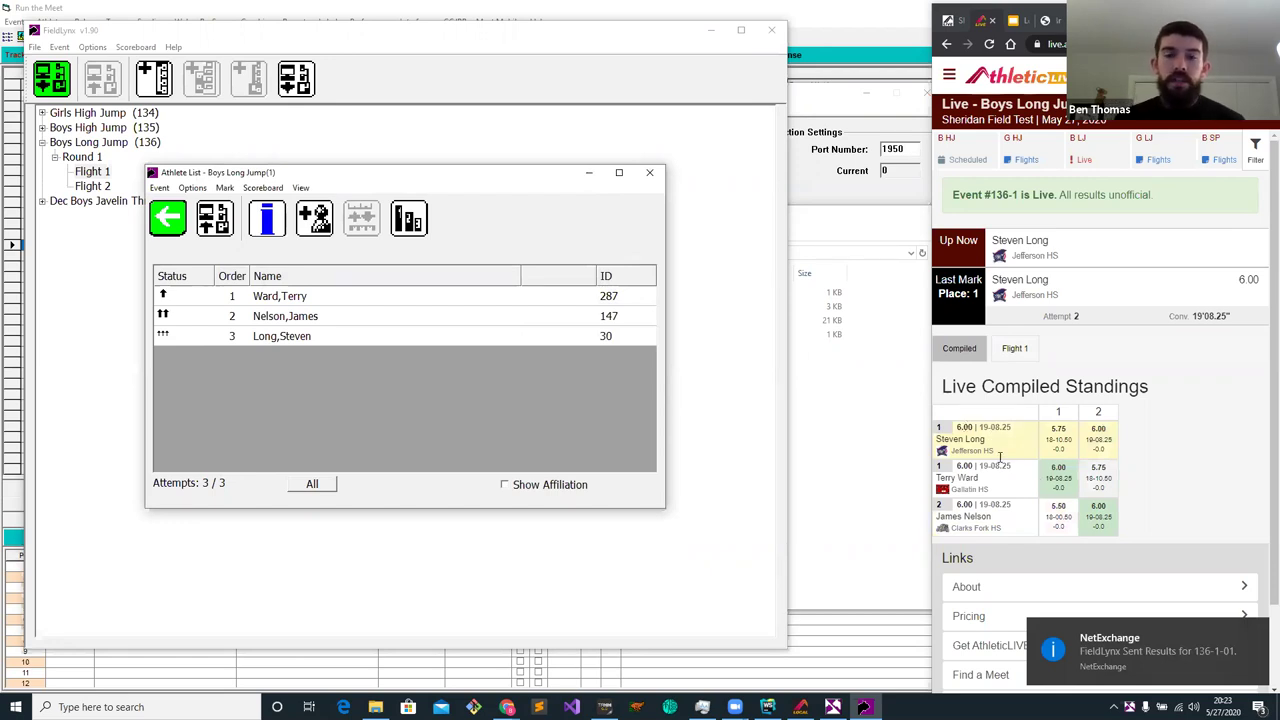
Examine how the tied athletes' first and second attempt marks are ranked in the live compiled standings on AthleticLIVE
click(1055, 475)
drag(1089, 429, 1112, 432)
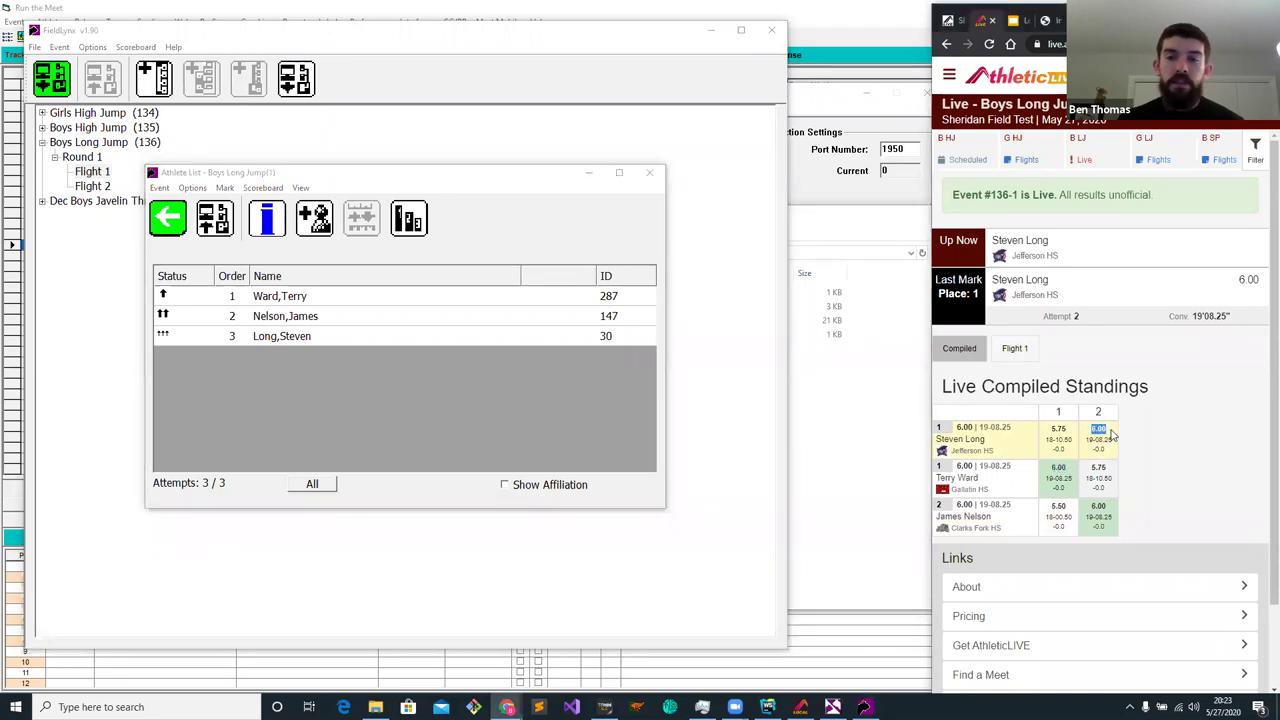
double_click(1102, 470)
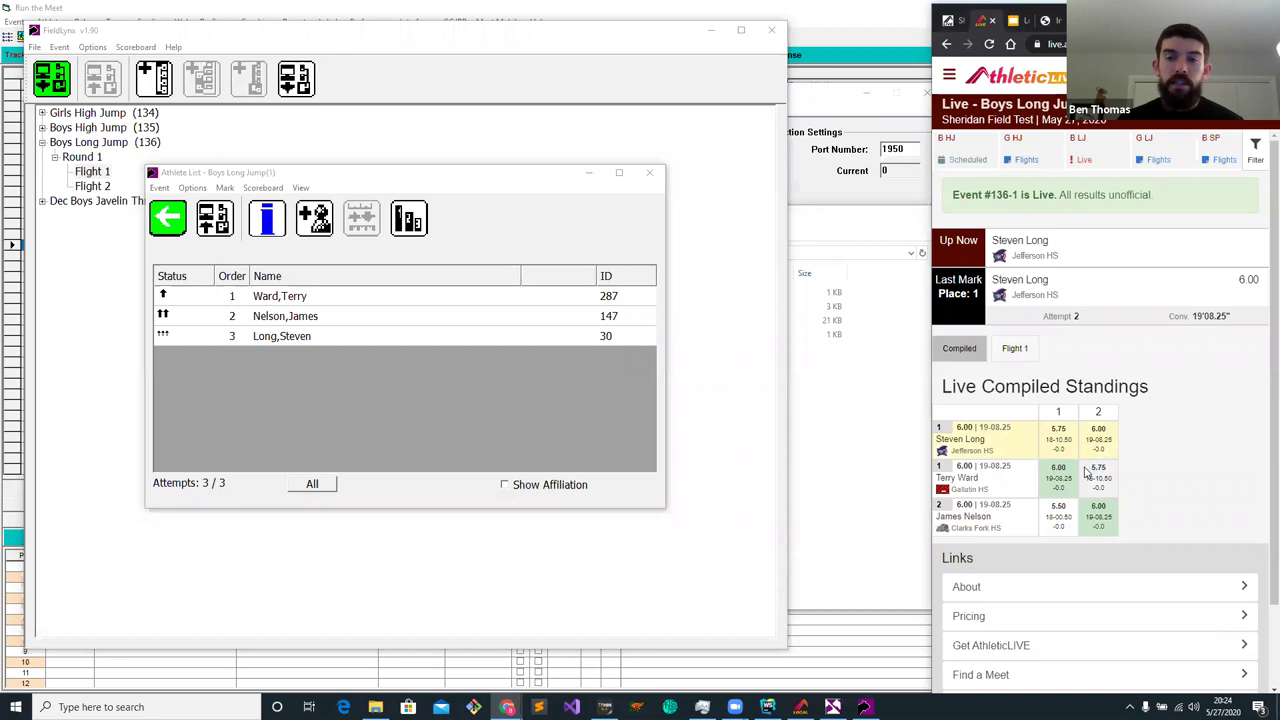
click(1060, 436)
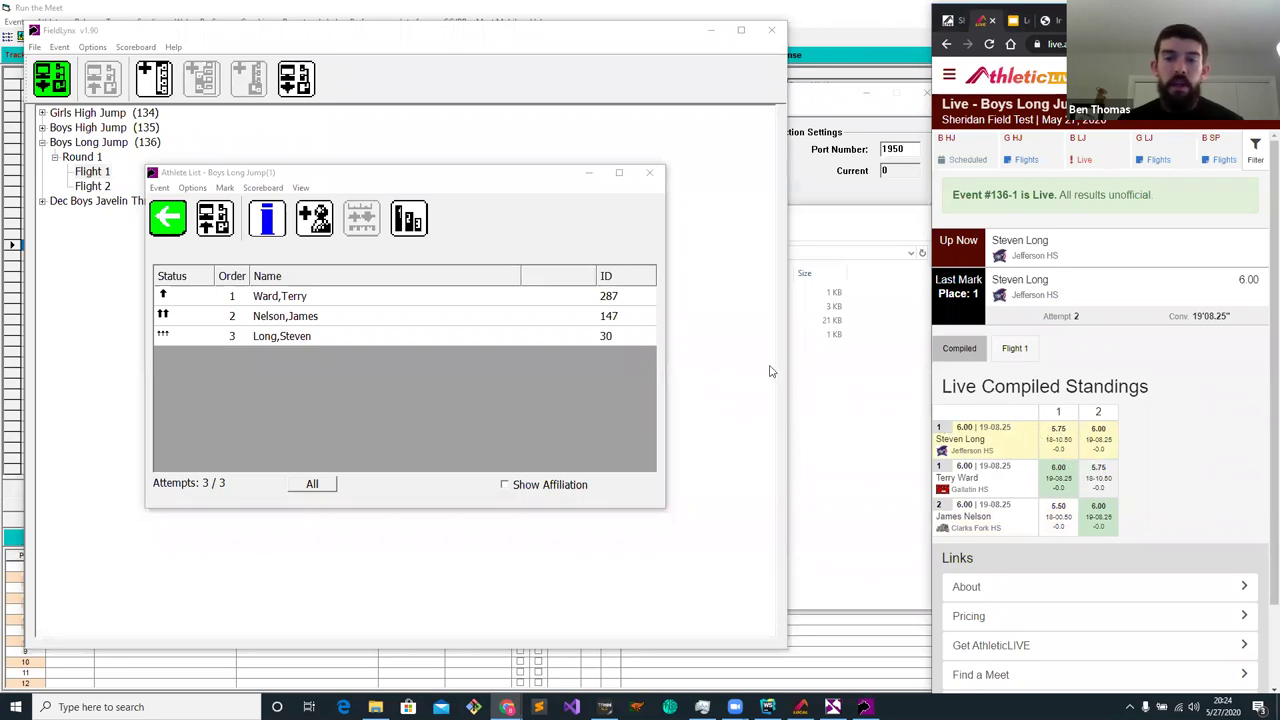
Enter a mark of 5.85 for the first athlete's third attempt in FieldLynx and return to the athlete list
double_click(300, 296)
click(398, 347)
click(398, 430)
click(398, 307)
click(398, 347)
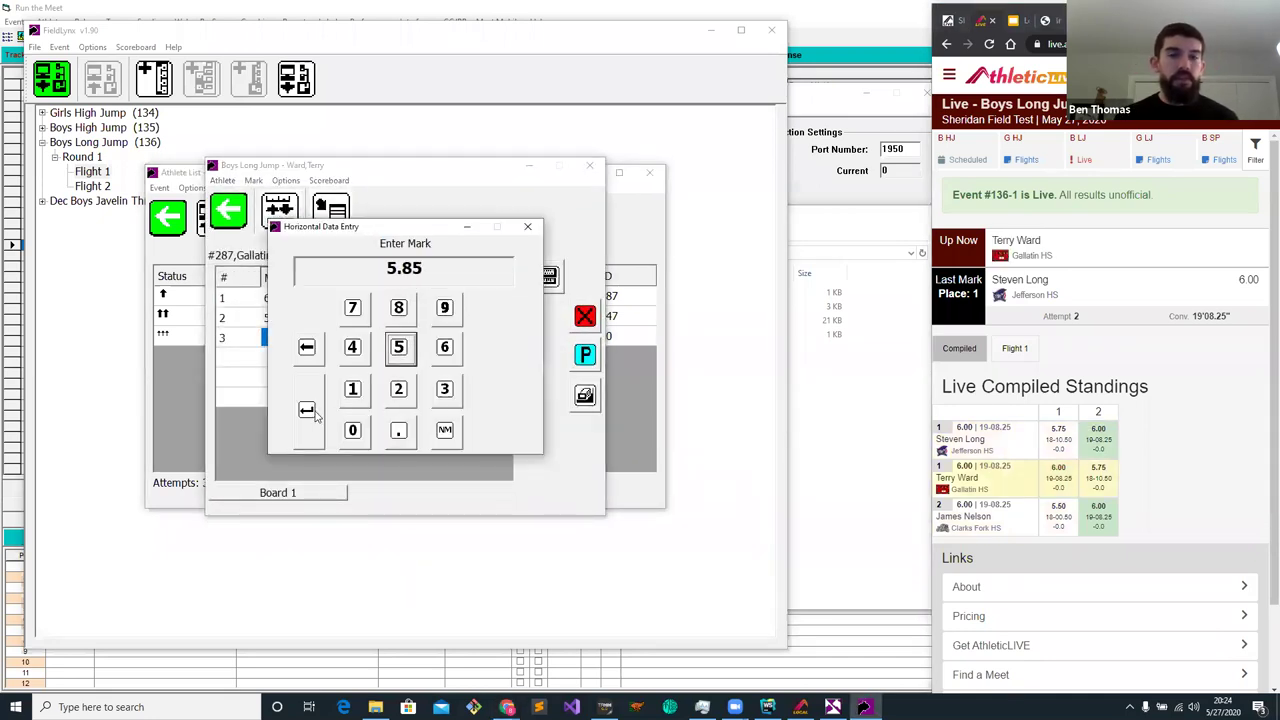
click(307, 411)
click(229, 213)
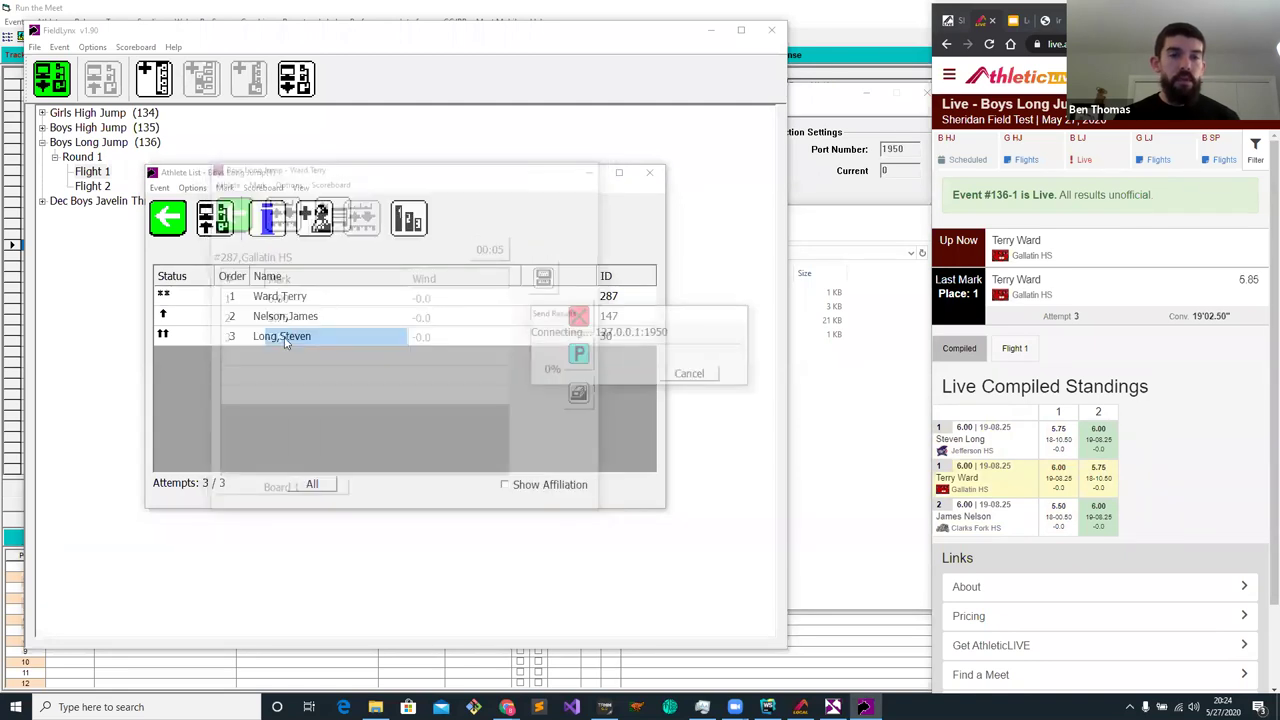
Enter a mark of 5.86 for the third athlete's third attempt and return to the athlete list
double_click(293, 341)
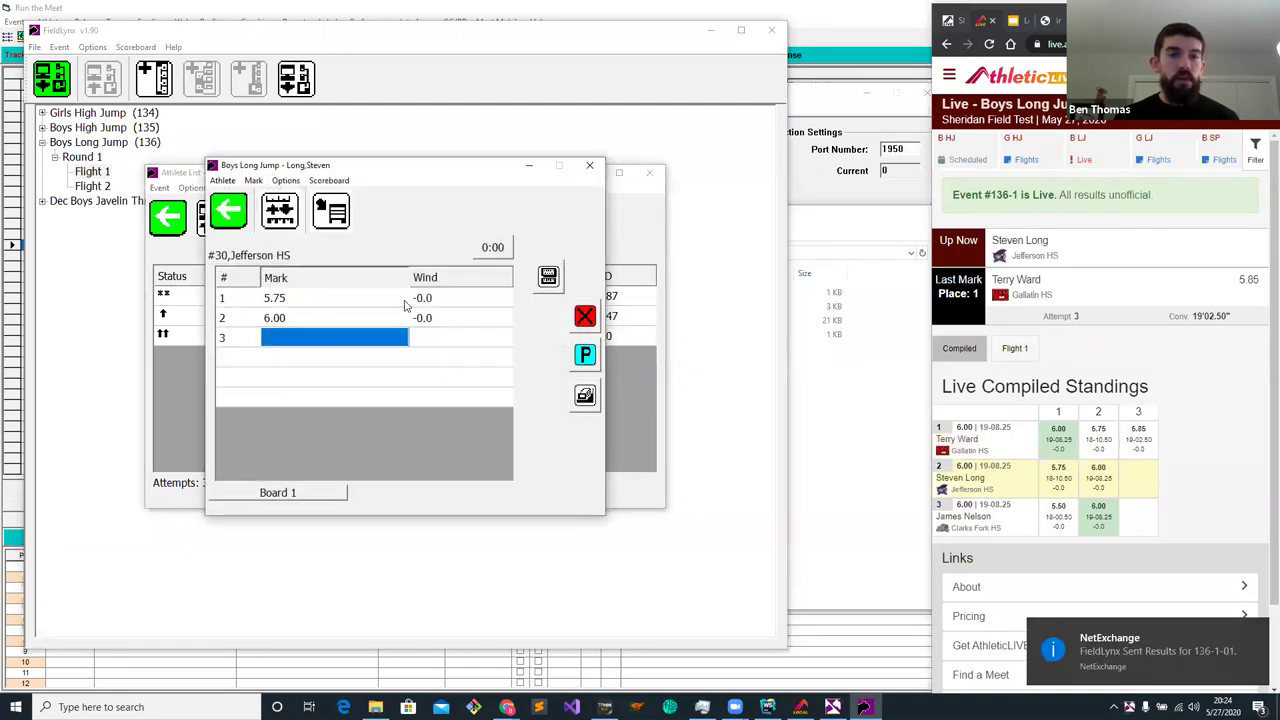
click(293, 338)
text(5.86)
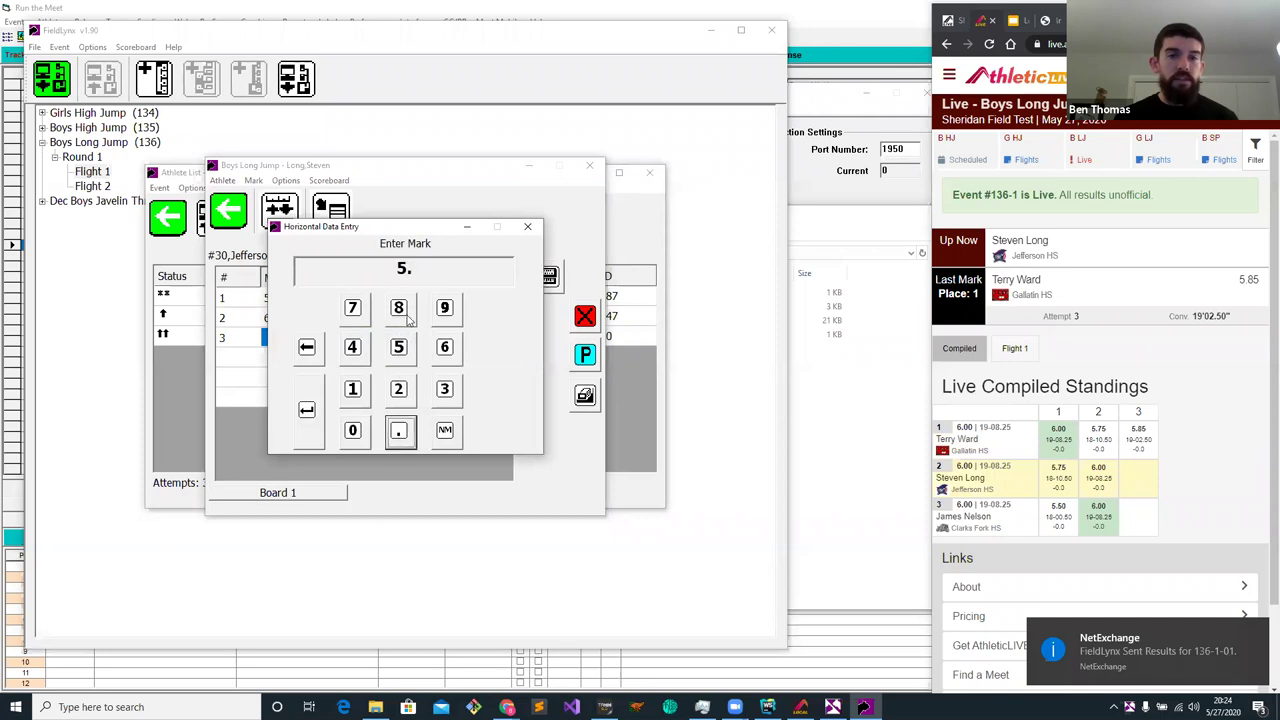
click(308, 412)
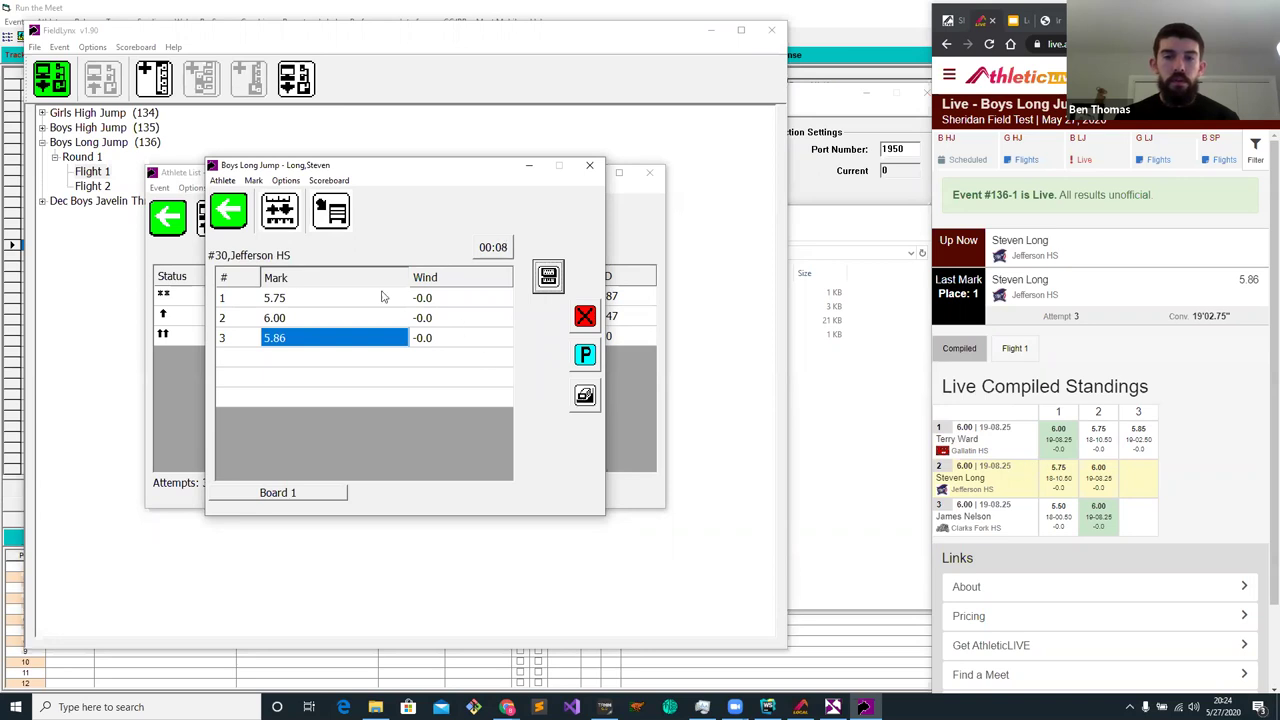
click(245, 221)
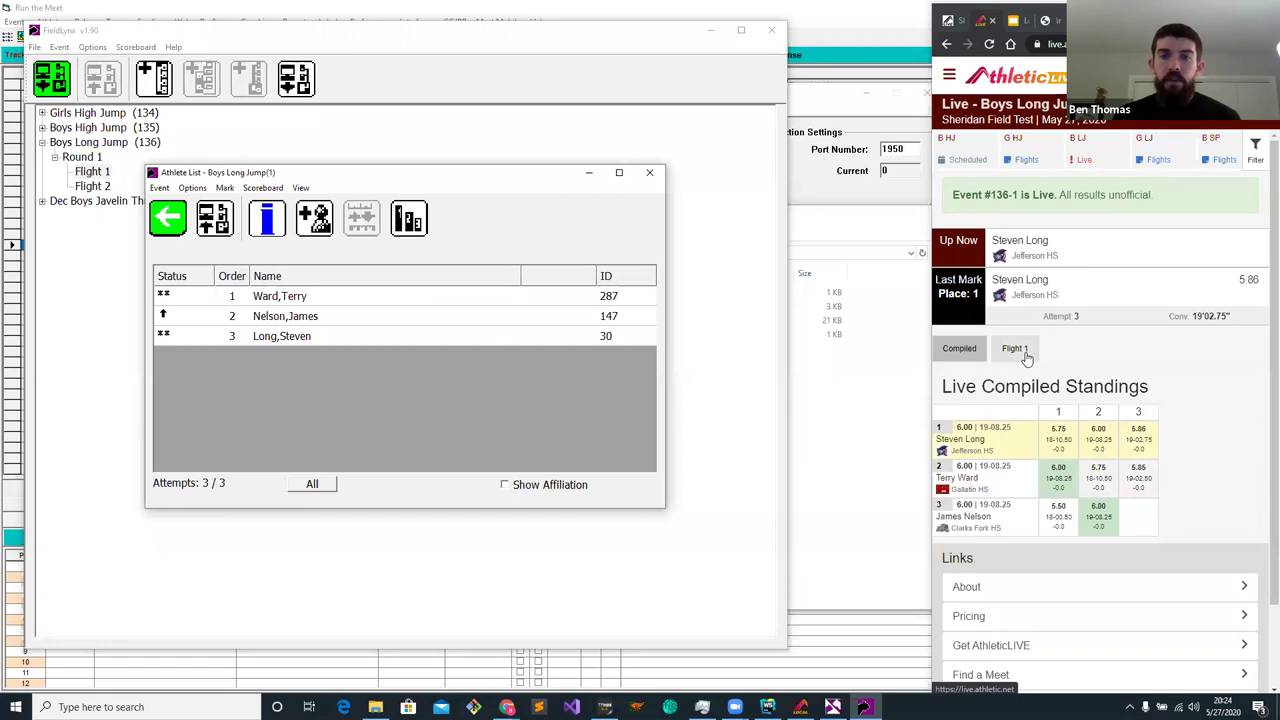
Close flight 1, then open flight 2 of Boys Long Jump round 1 and set it up with 3 attempts
click(649, 172)
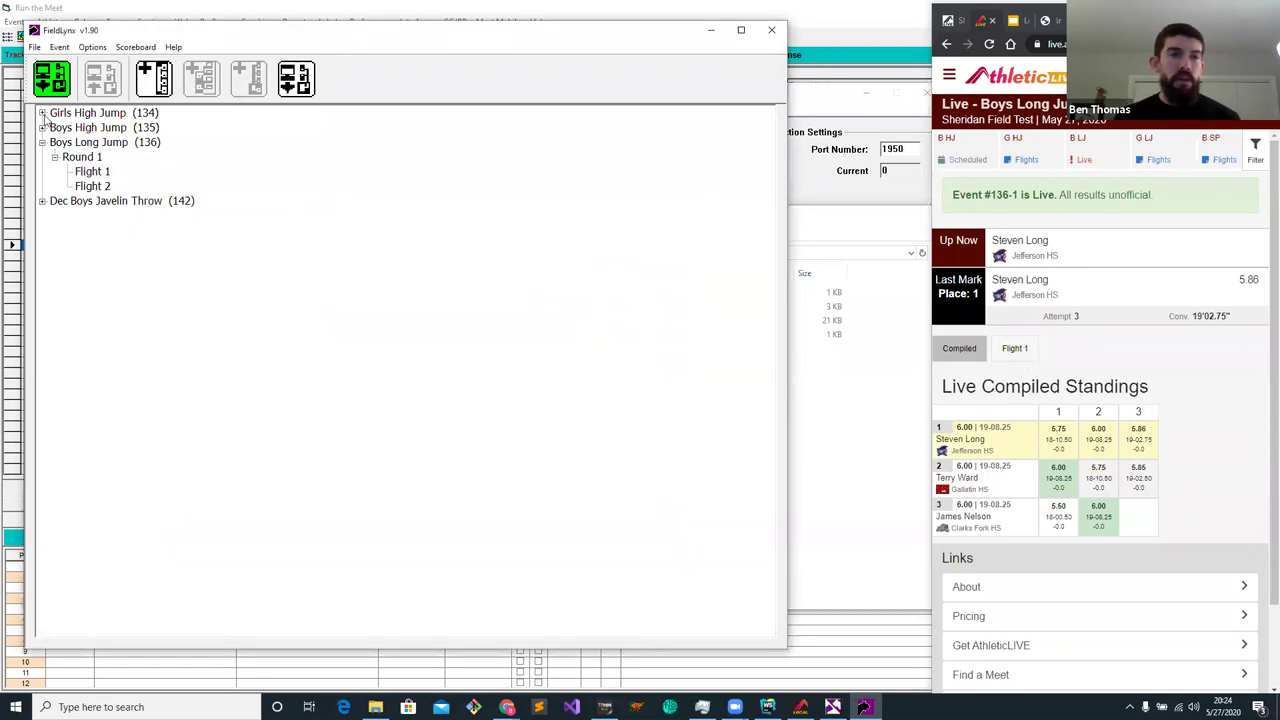
click(42, 113)
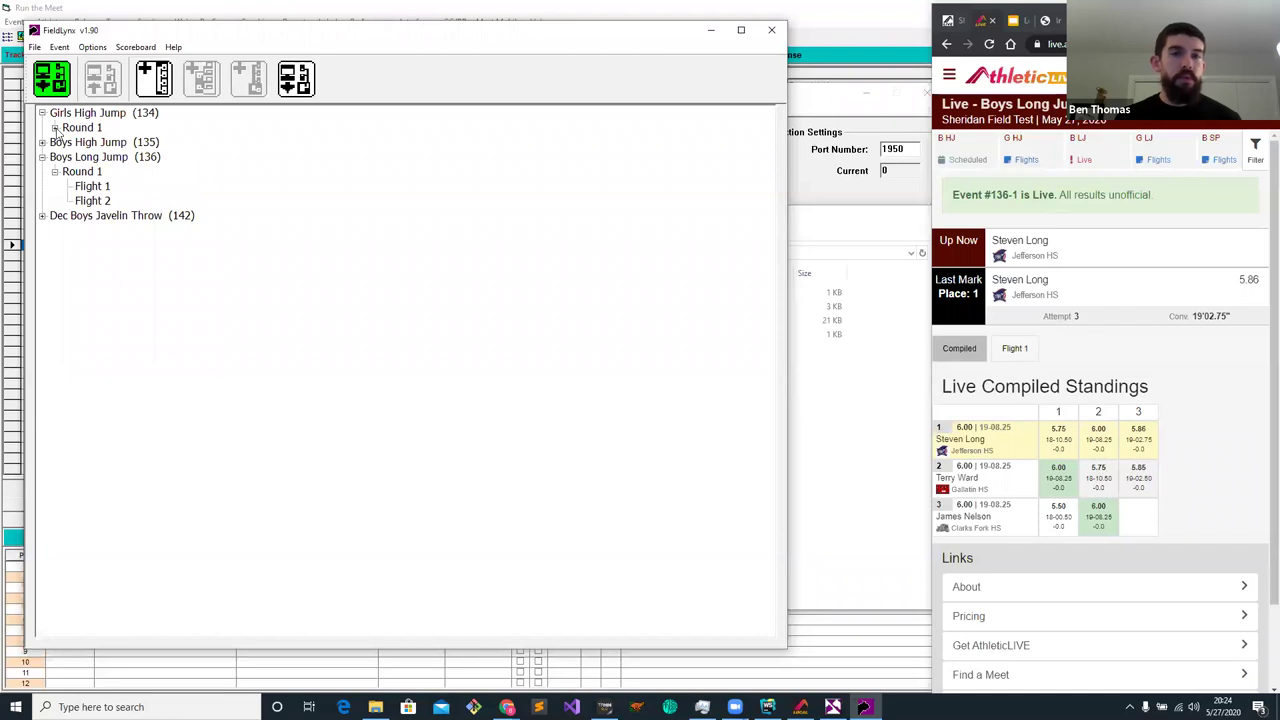
click(42, 113)
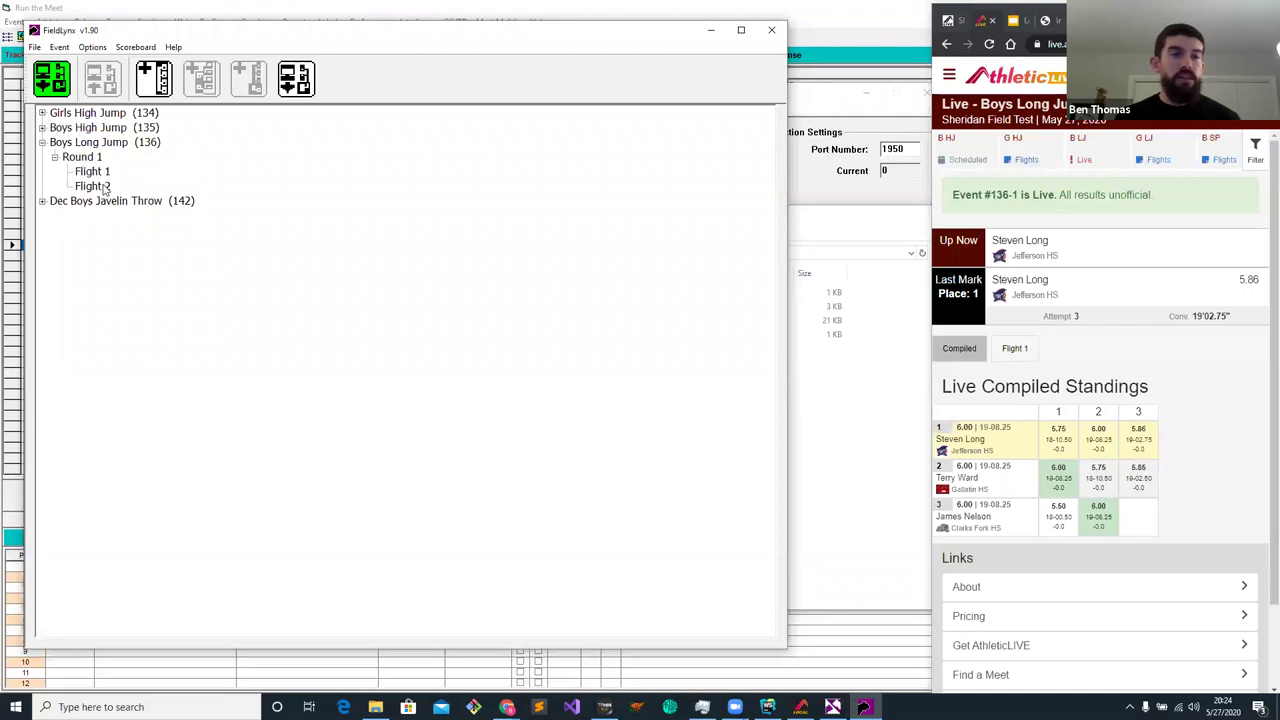
double_click(100, 186)
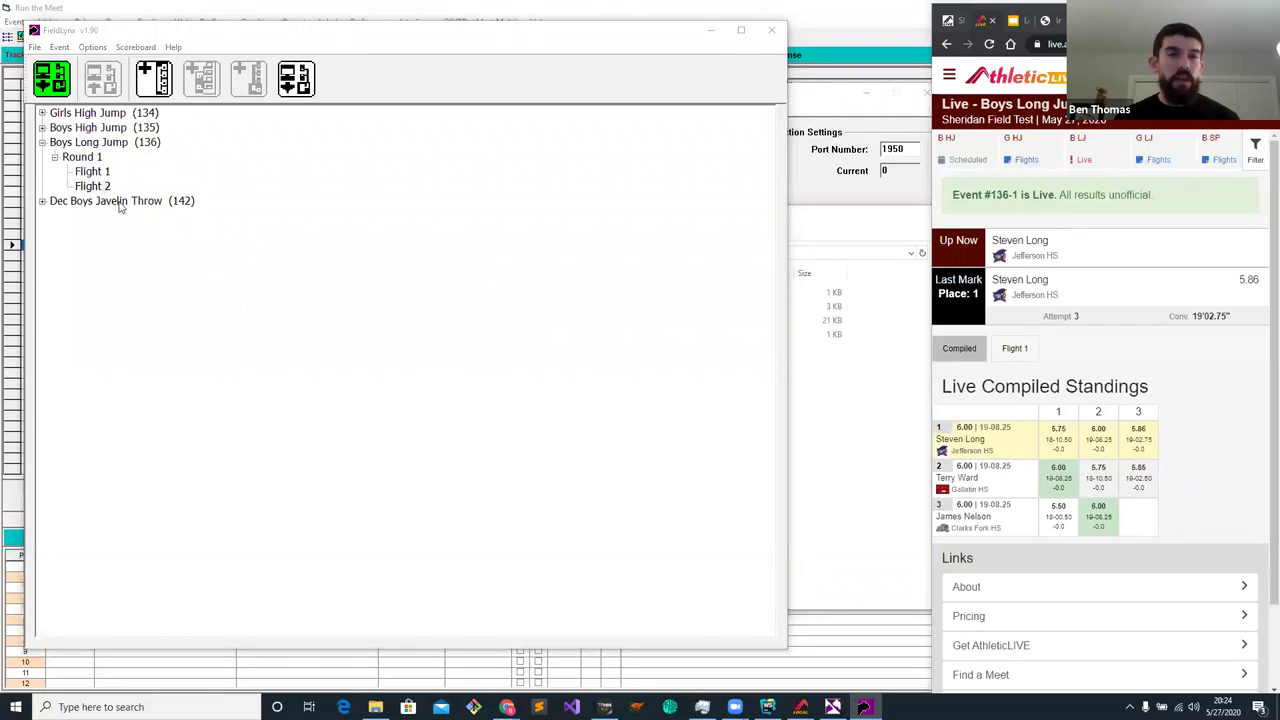
click(365, 384)
click(266, 218)
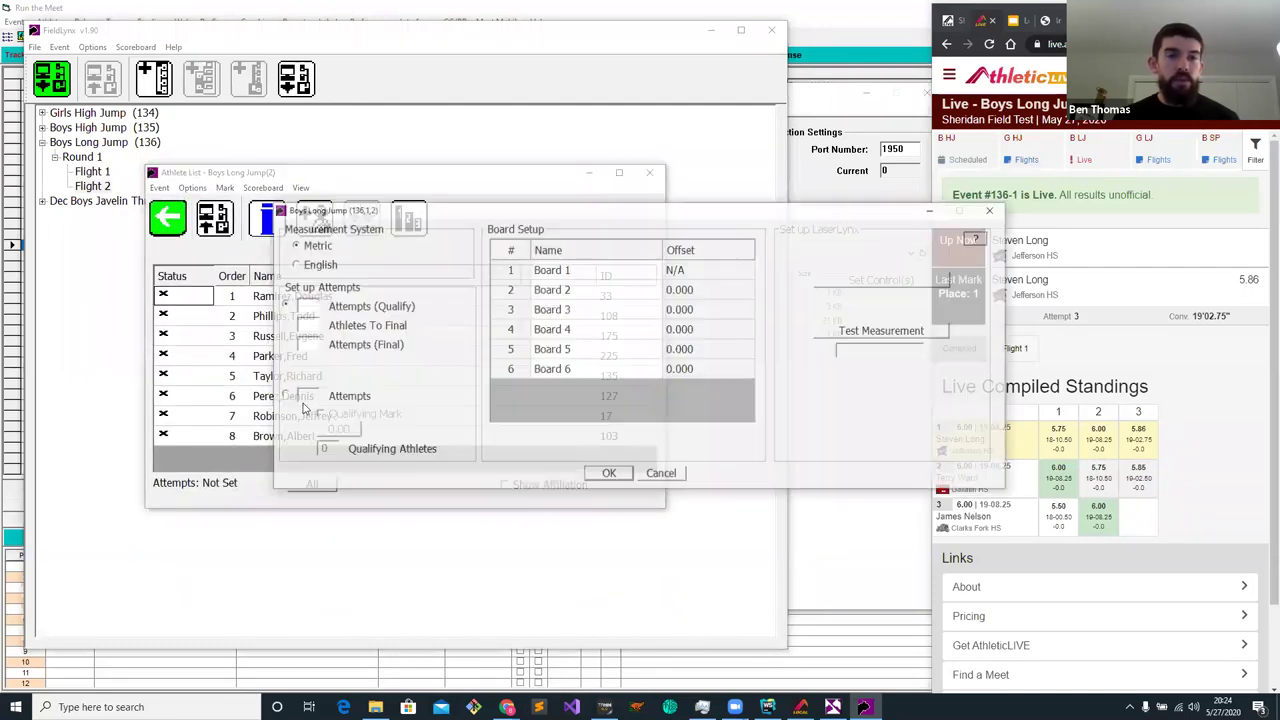
click(607, 475)
Check in the first three athletes of Boys Long Jump flight 2
double_click(184, 294)
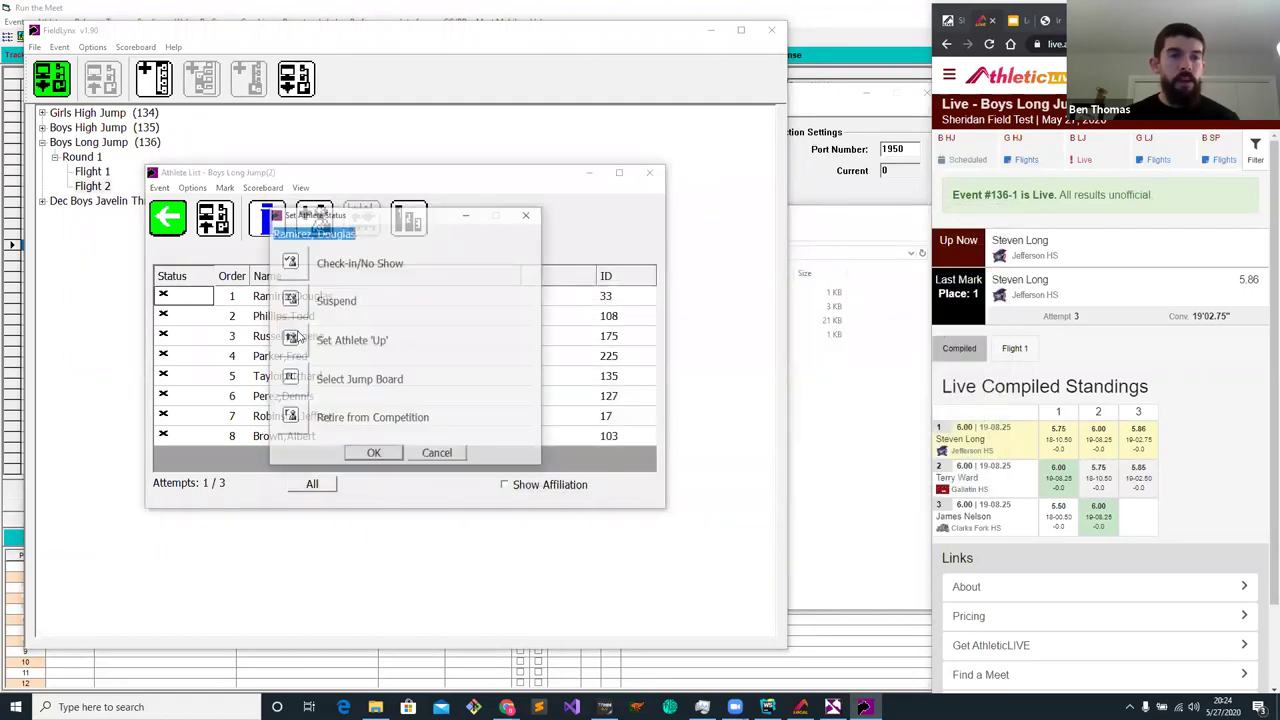
double_click(280, 259)
double_click(200, 320)
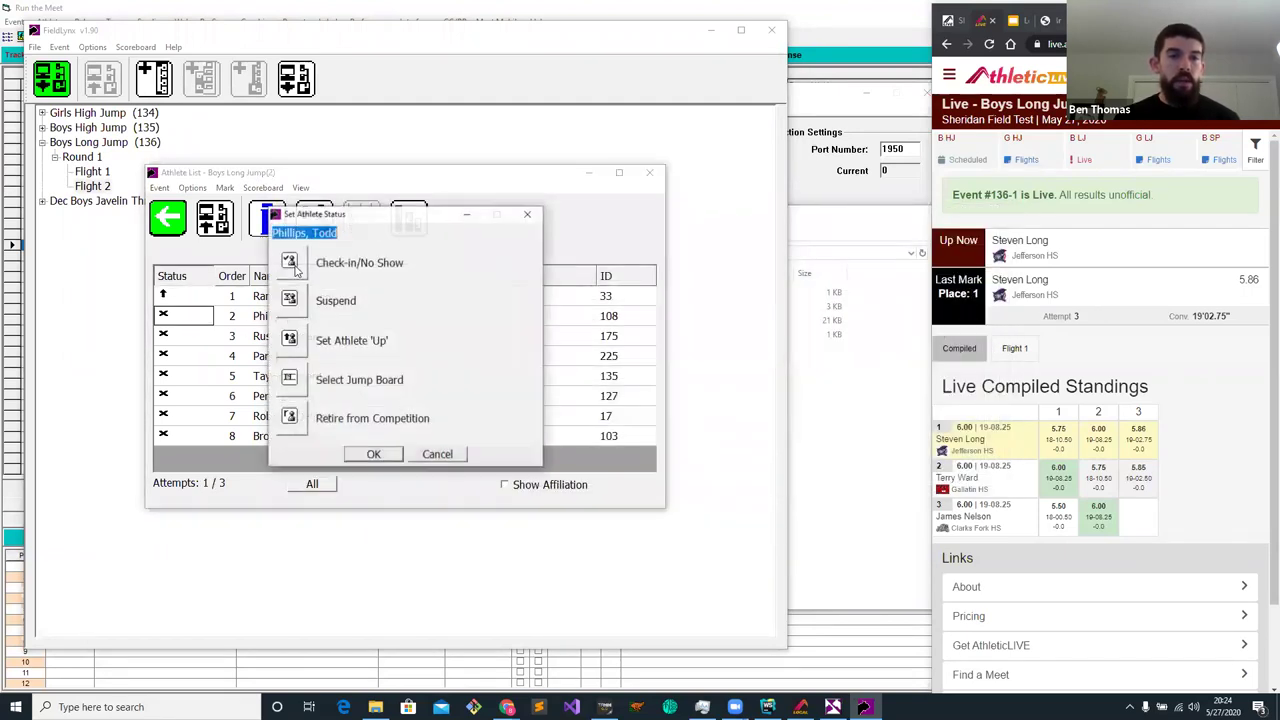
key(Return)
double_click(200, 343)
key(Return)
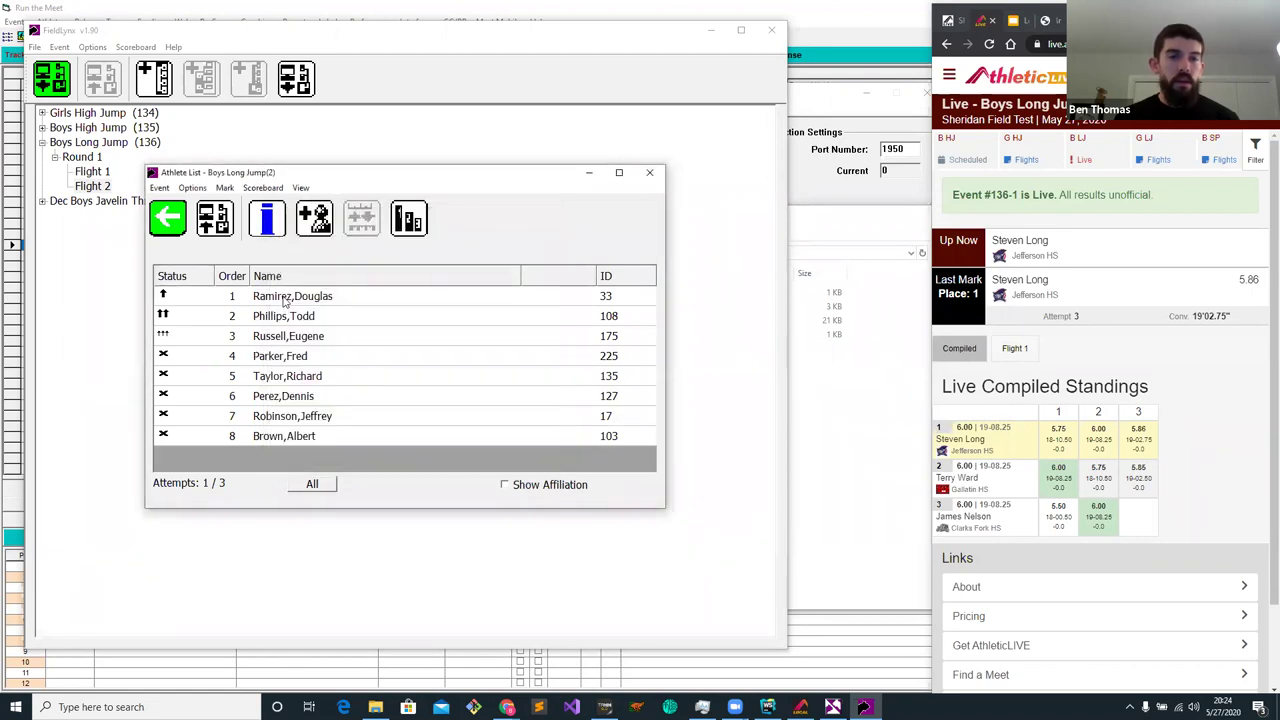
Enter a mark of 5.12 for the first flight 2 athlete's first attempt and return to the athlete list
click(167, 217)
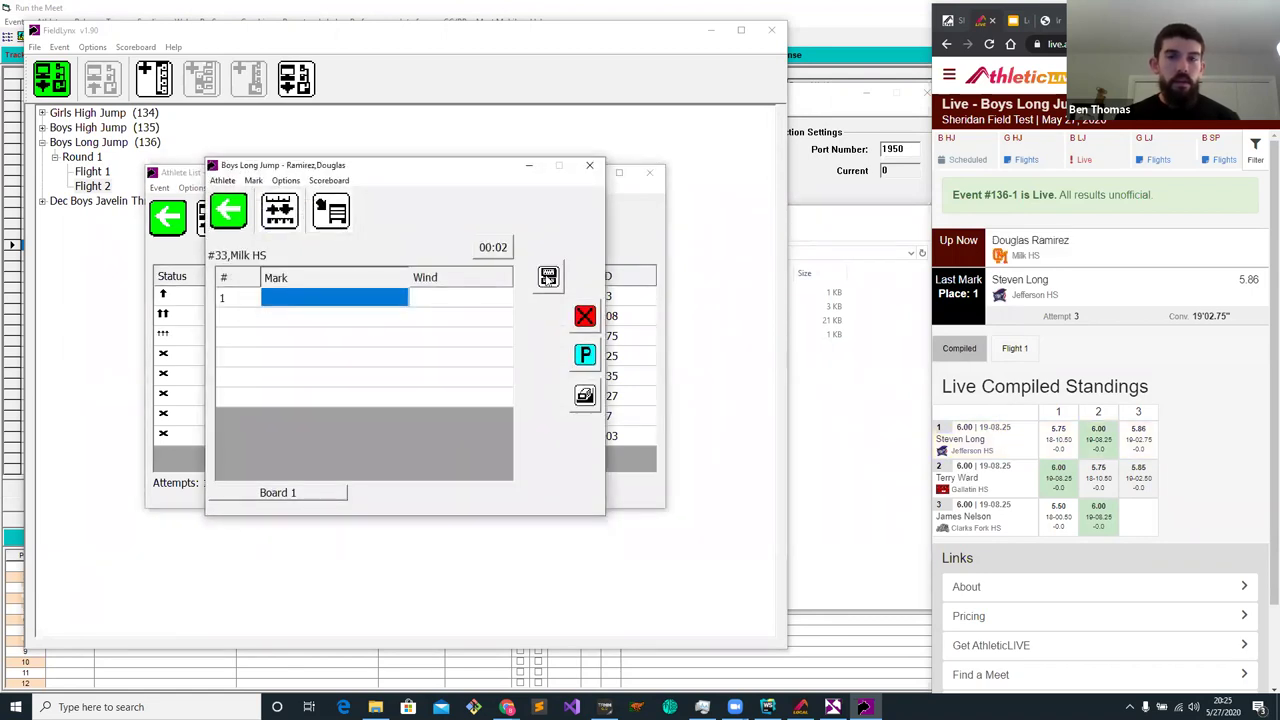
click(548, 276)
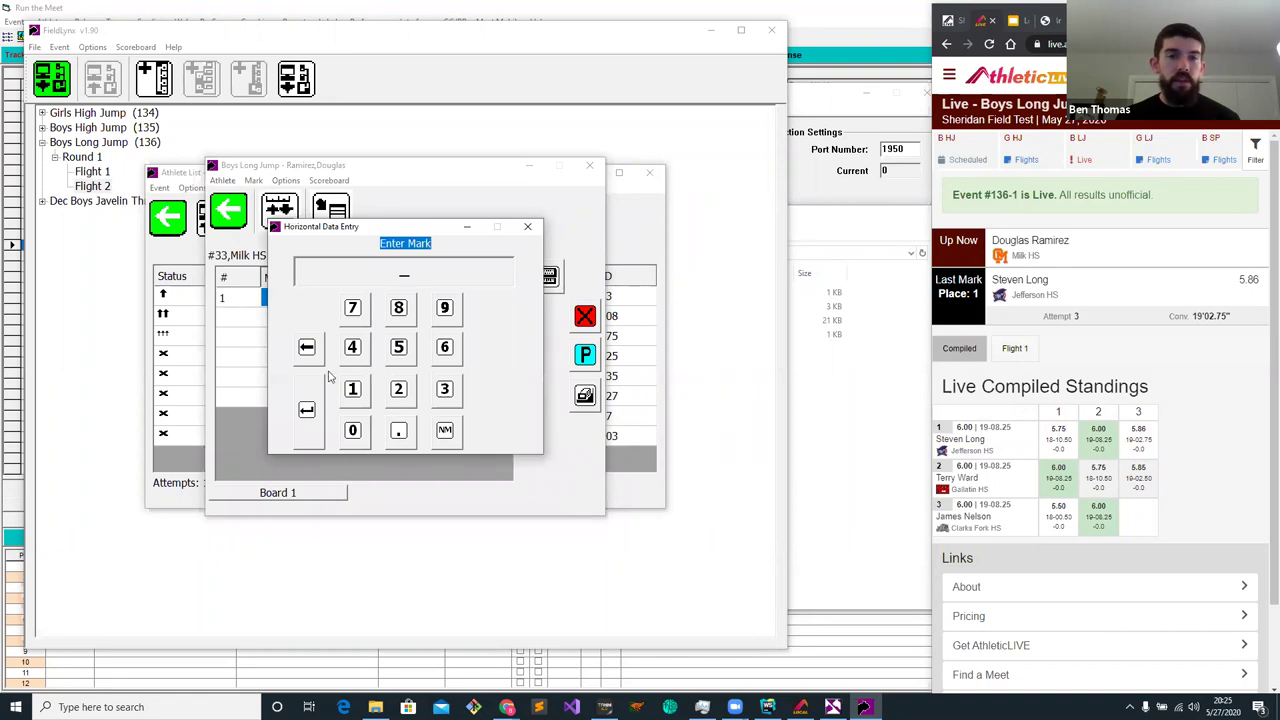
click(398, 347)
click(398, 431)
click(352, 389)
click(398, 389)
click(307, 410)
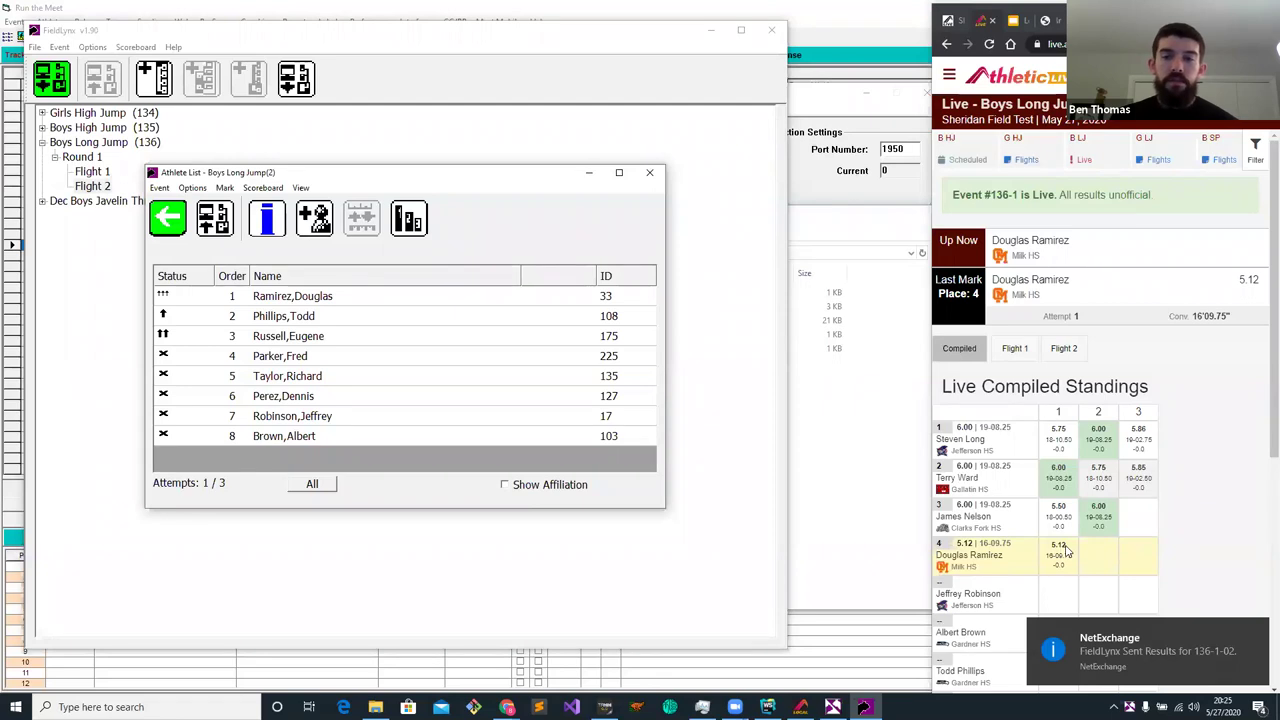
View the flight 2 live flight sheet on AthleticLIVE down to its last athlete
click(1064, 350)
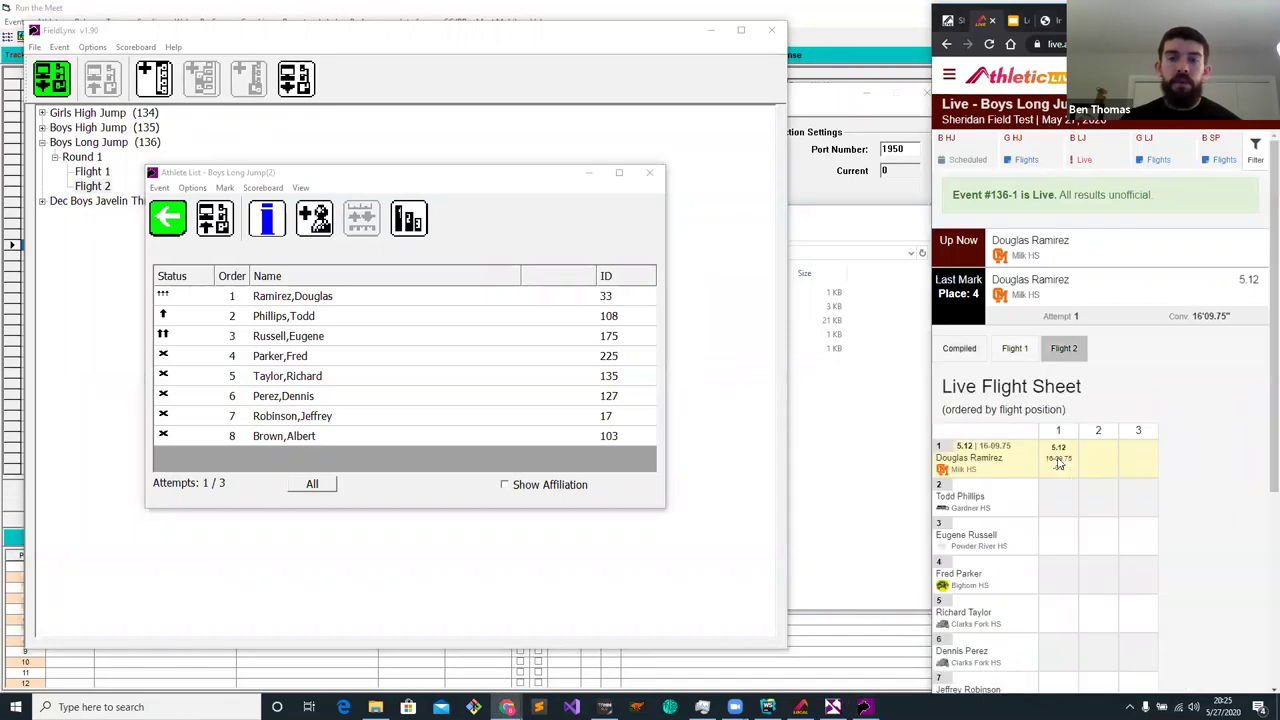
scroll(1015, 372, down, 1)
scroll(1015, 372, down, 2)
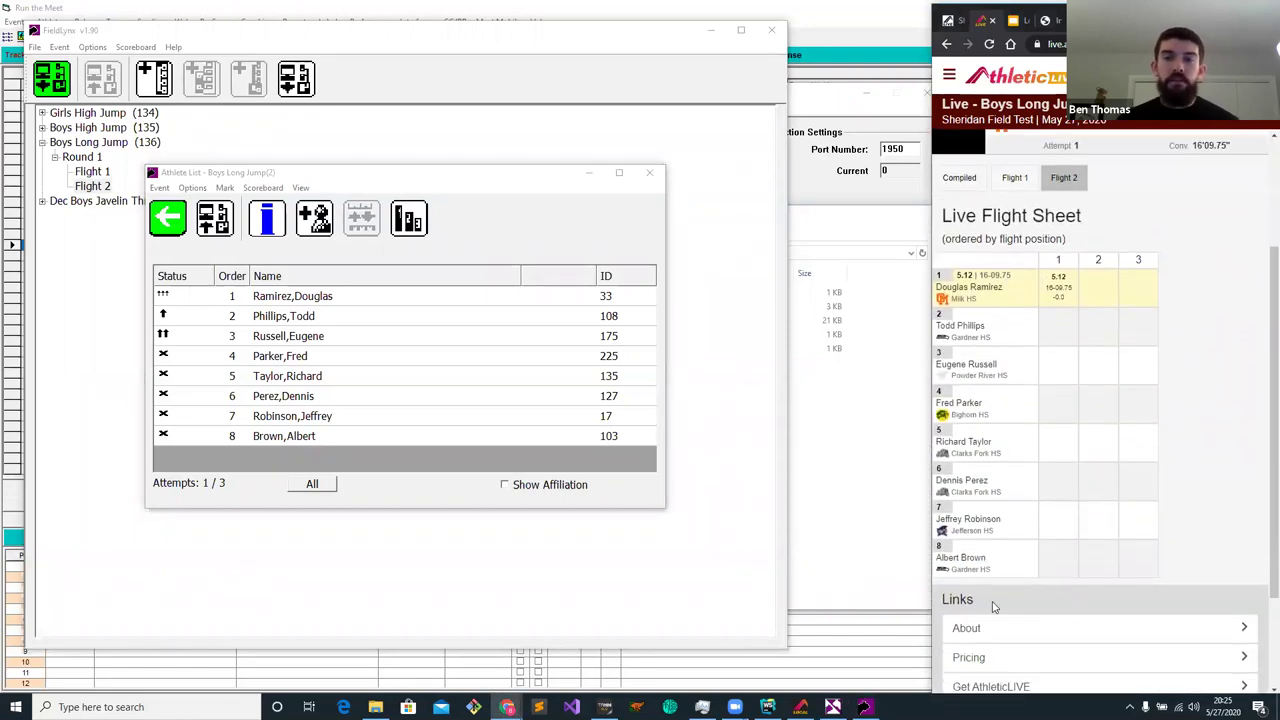
In FieldLynx, enter a mark of 5.26 for the second flight 2 athlete's first attempt and return to the athlete list
double_click(292, 318)
click(549, 276)
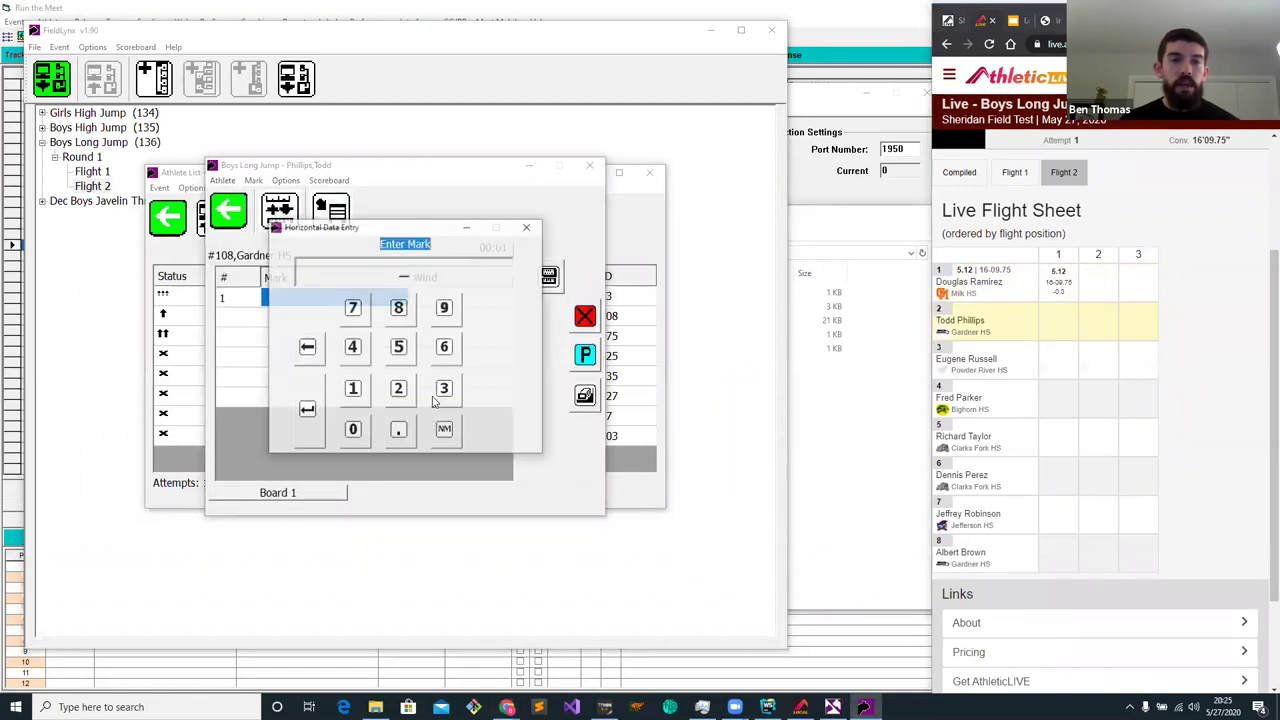
click(352, 391)
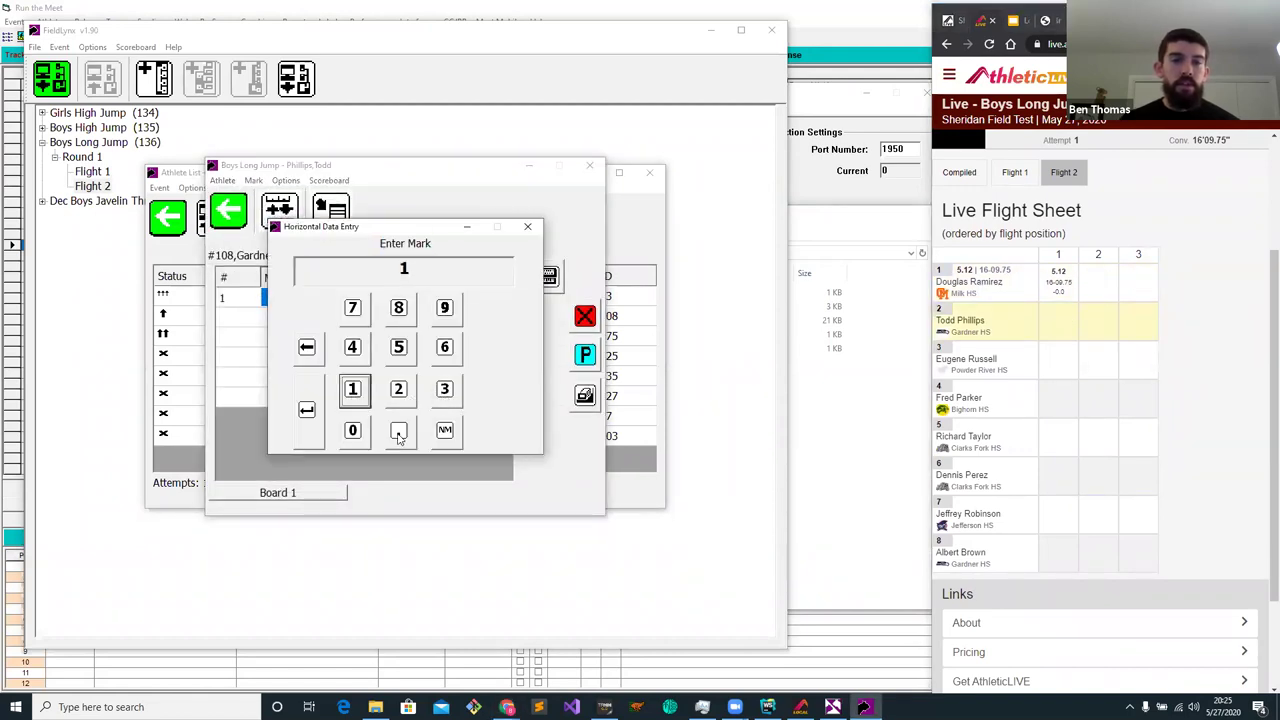
click(307, 347)
click(398, 347)
click(398, 431)
click(398, 389)
click(445, 347)
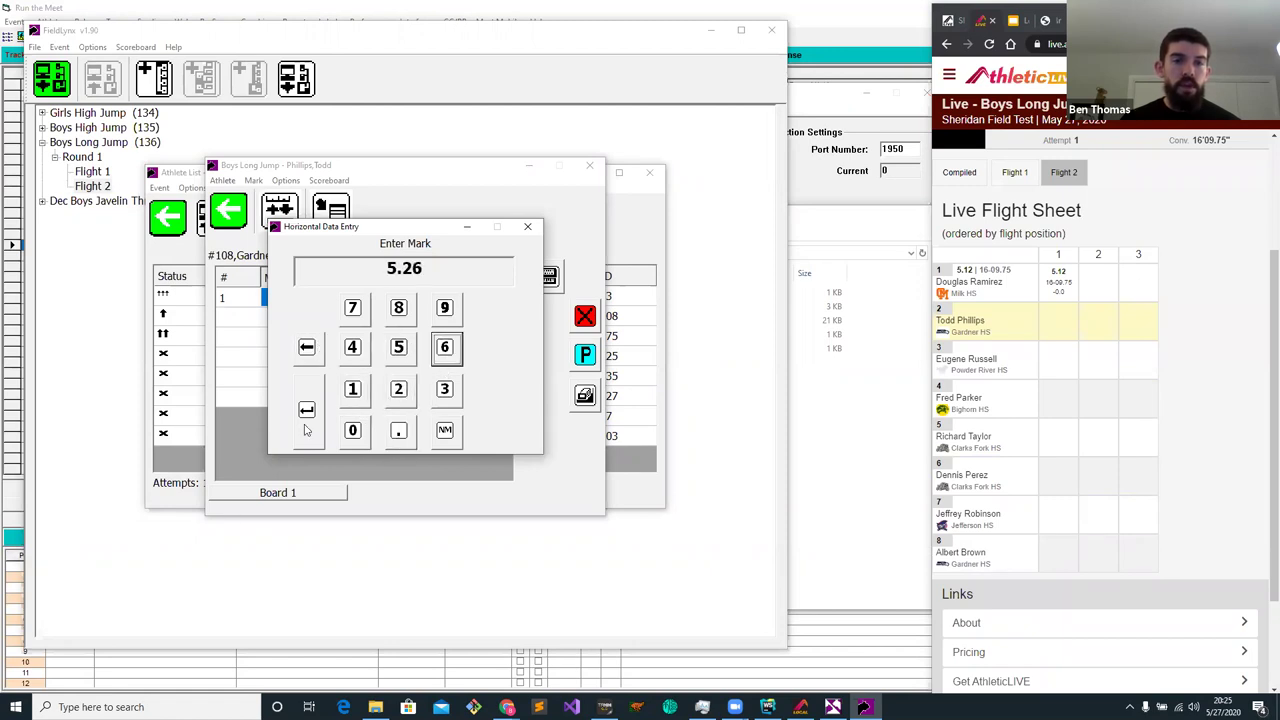
click(306, 428)
click(228, 212)
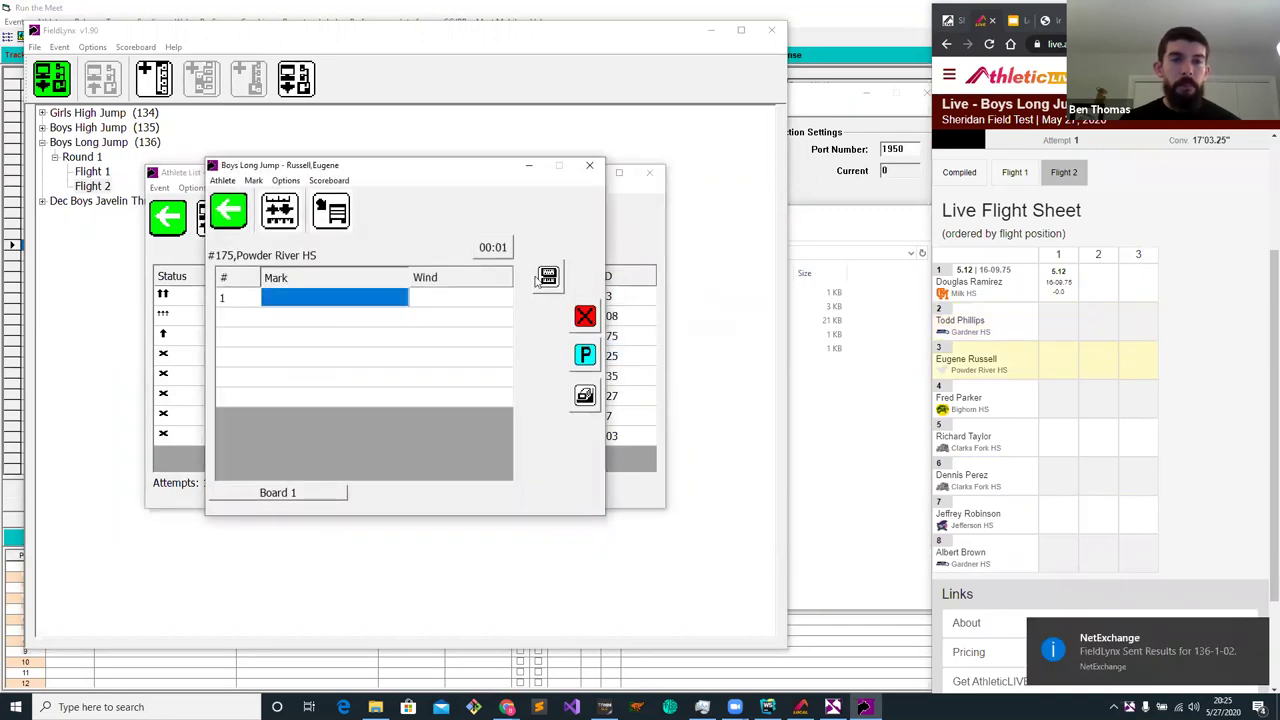
Record NM for the third flight 2 athlete's first attempt, return to the athlete list and close flight 2
click(445, 431)
click(307, 412)
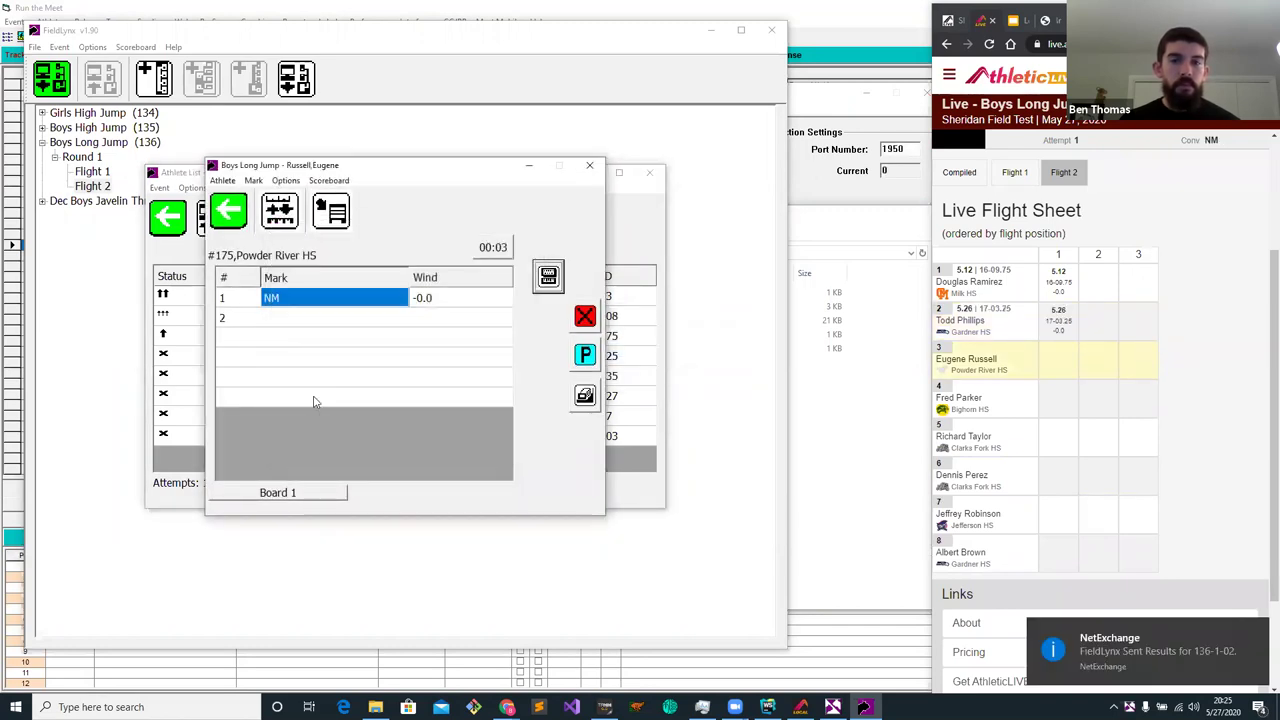
click(228, 212)
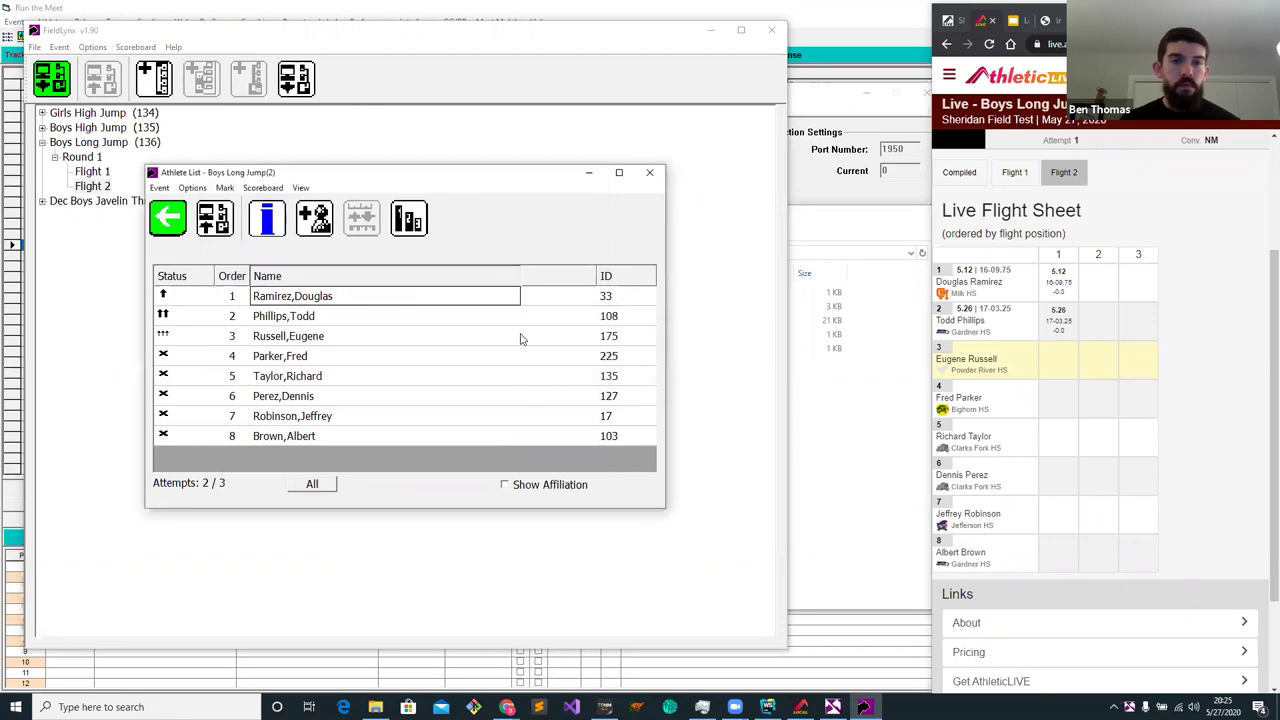
click(227, 214)
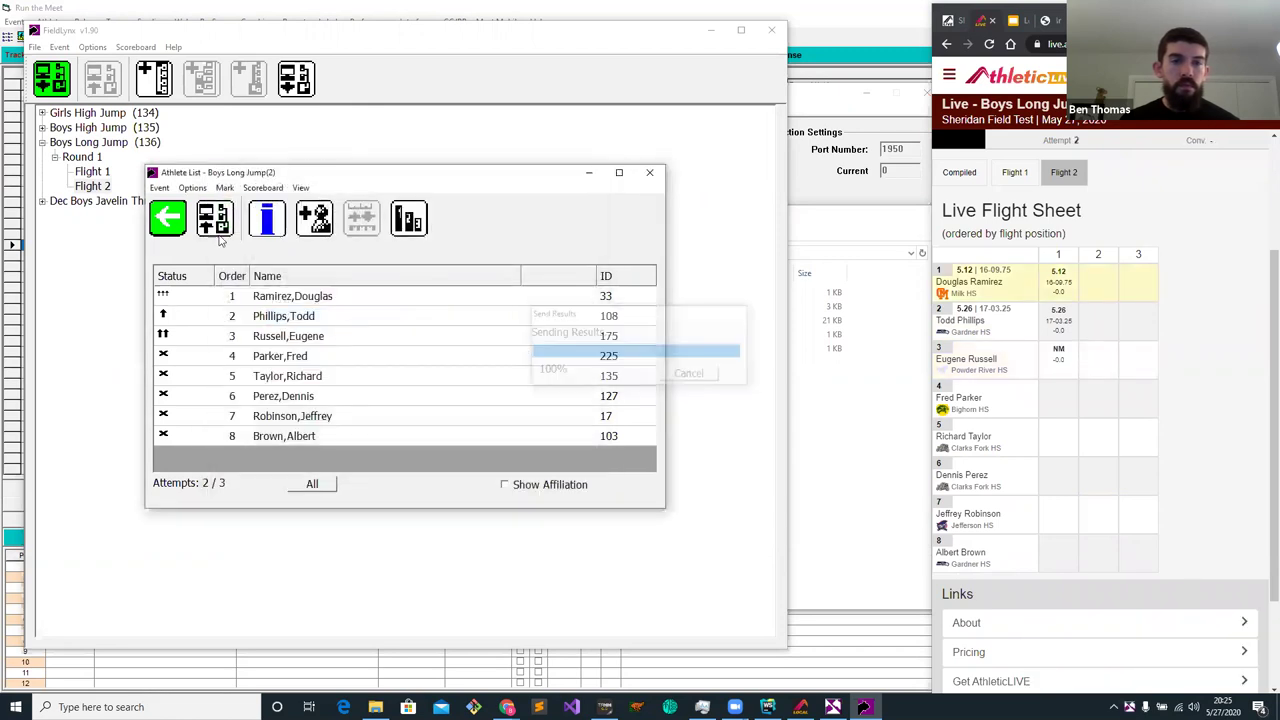
click(170, 226)
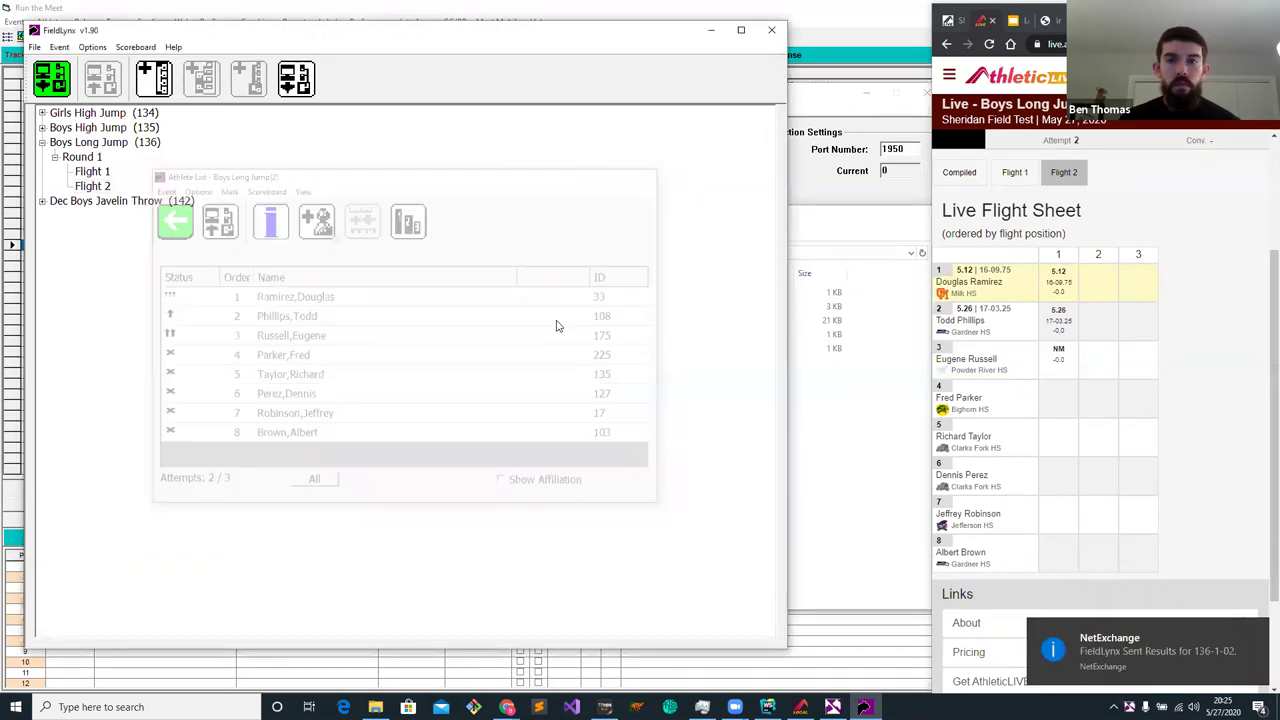
Compare the Boys Long Jump live compiled standings with the flight 2 and flight 1 sheets on AthleticLIVE
click(959, 172)
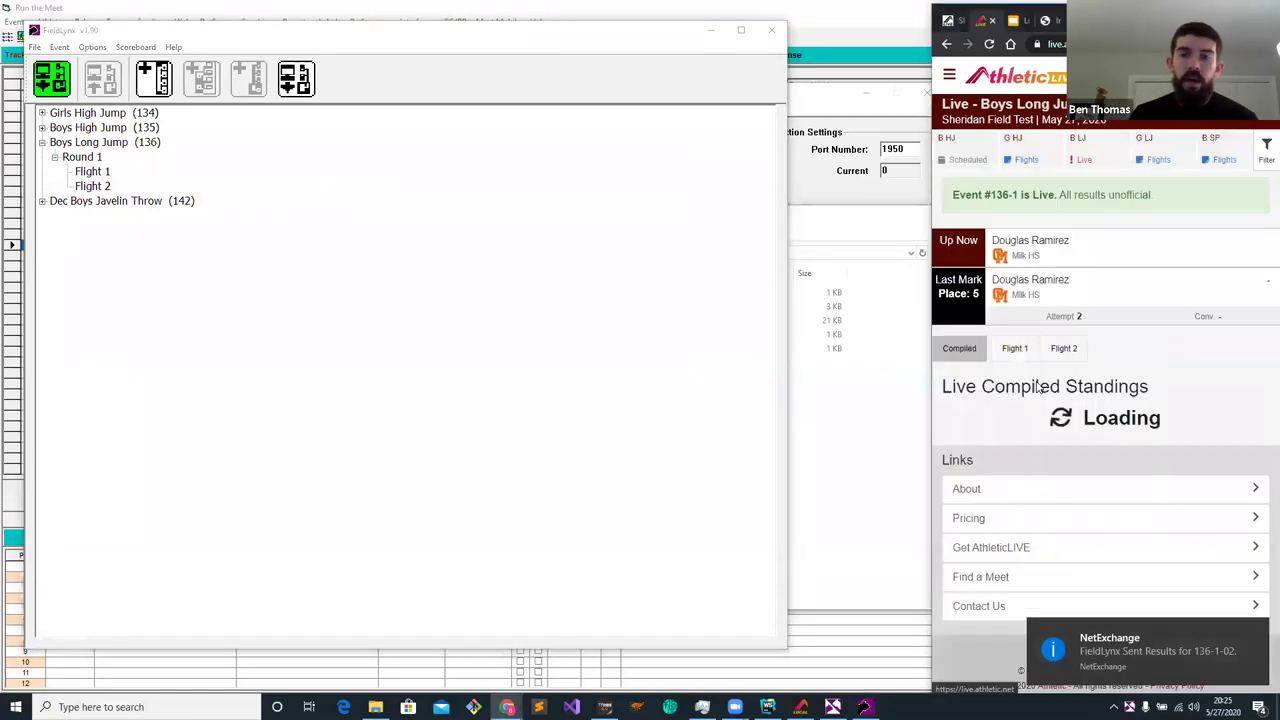
scroll(1052, 416, down, 1)
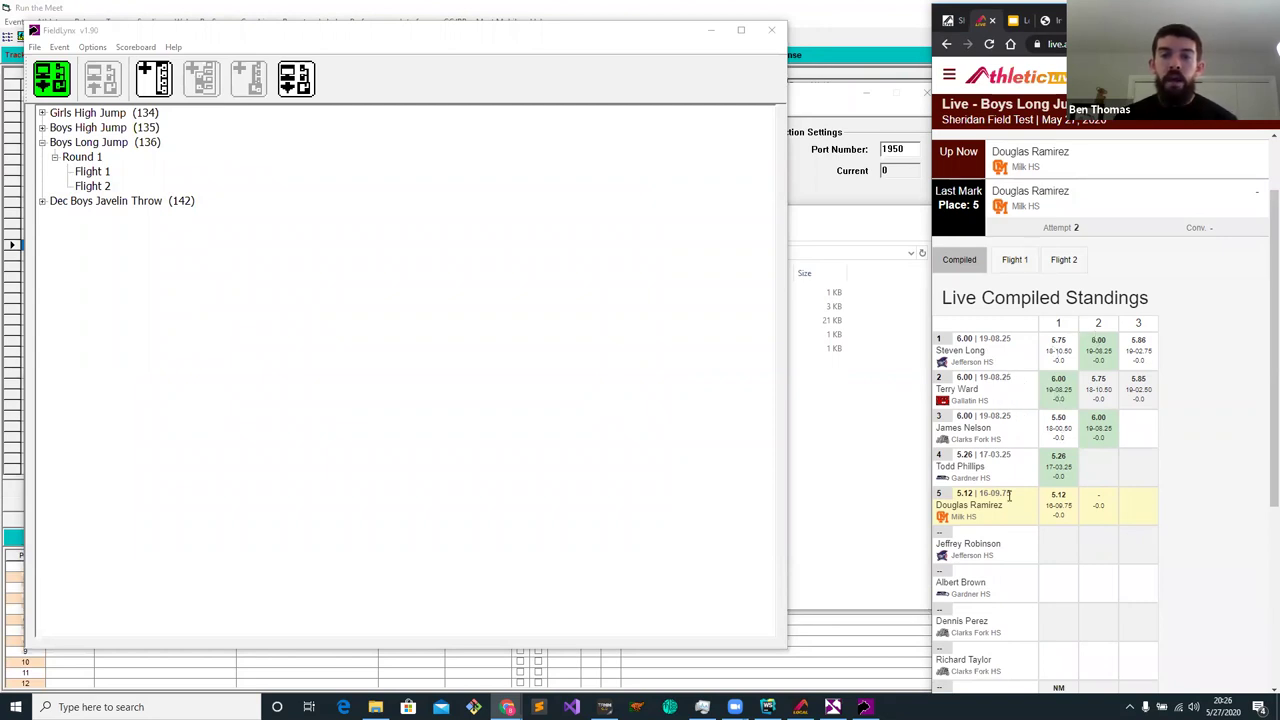
click(1066, 260)
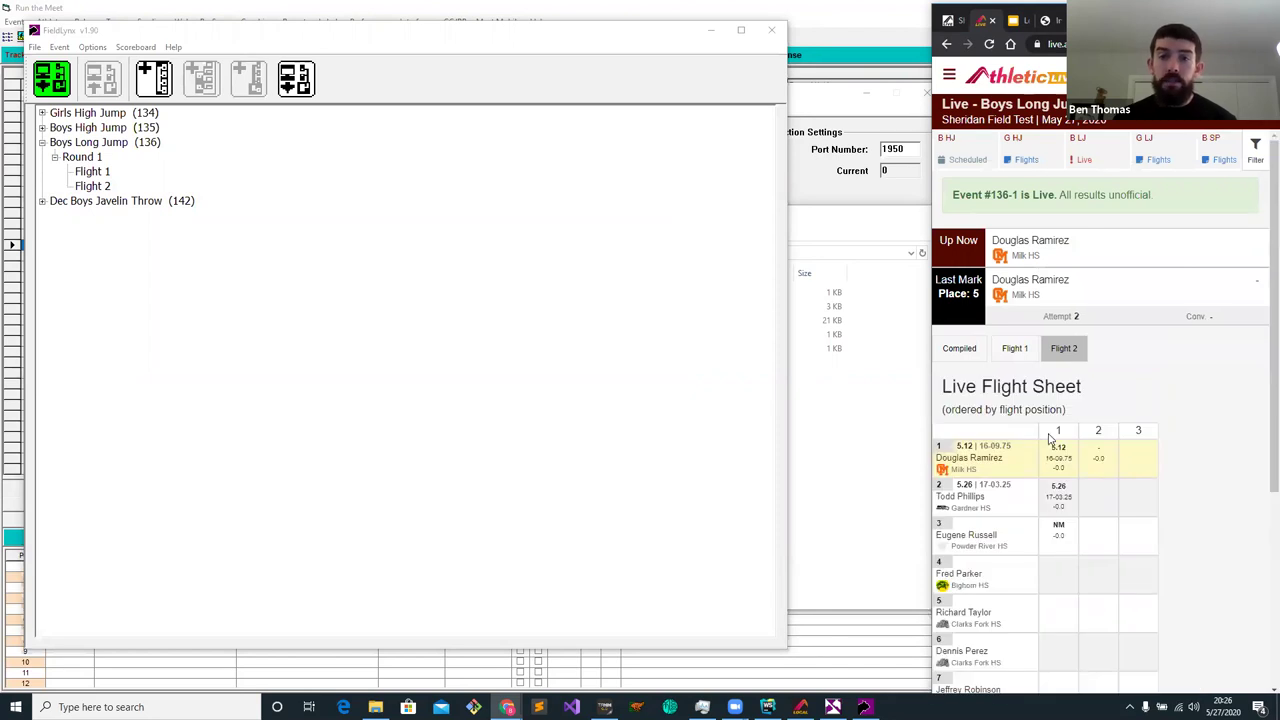
click(1020, 350)
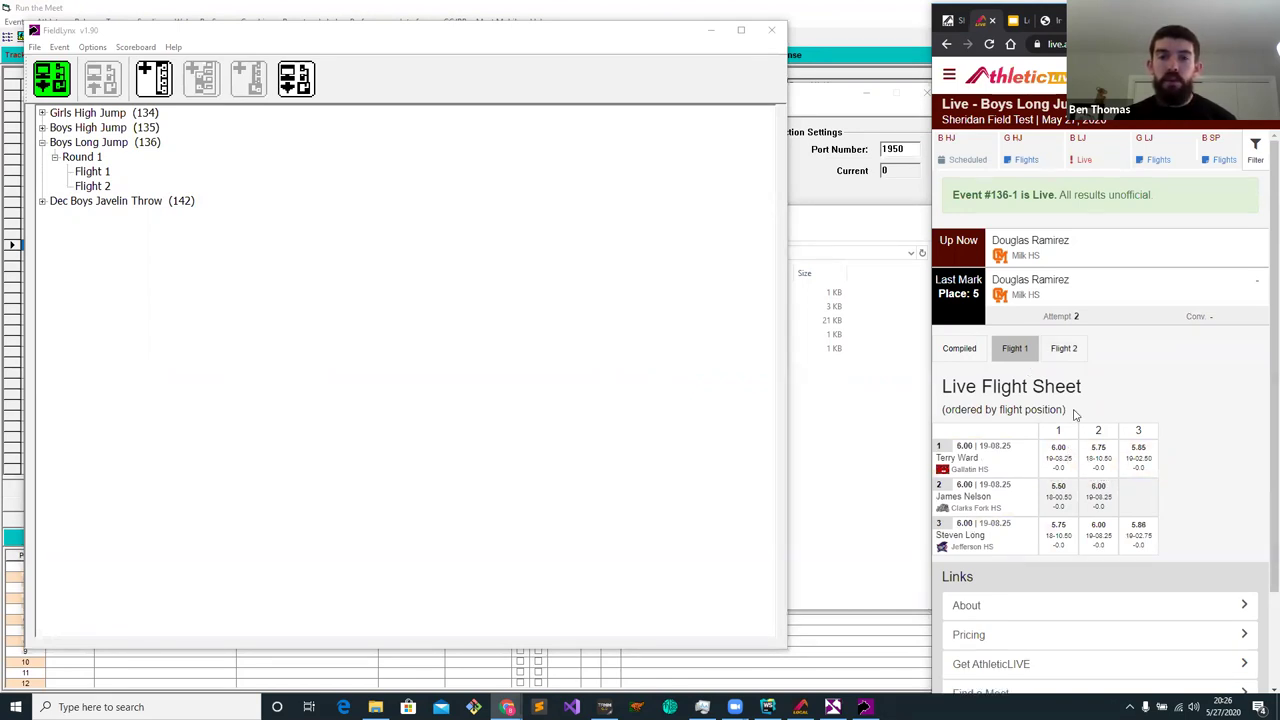
Reopen Boys Long Jump flight 1 in FieldLynx and enter a mark of 5.11 for the second athlete's third attempt
double_click(93, 174)
double_click(314, 318)
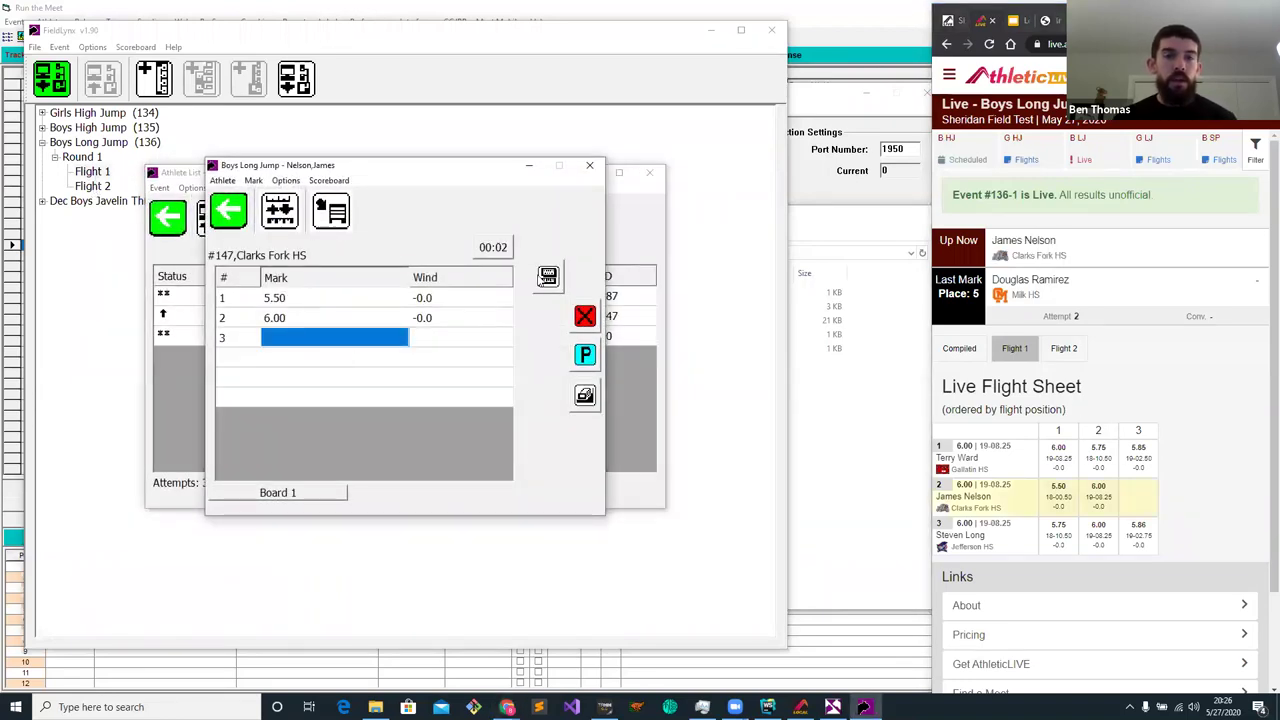
click(370, 340)
click(398, 347)
click(398, 430)
click(352, 389)
click(352, 389)
click(307, 409)
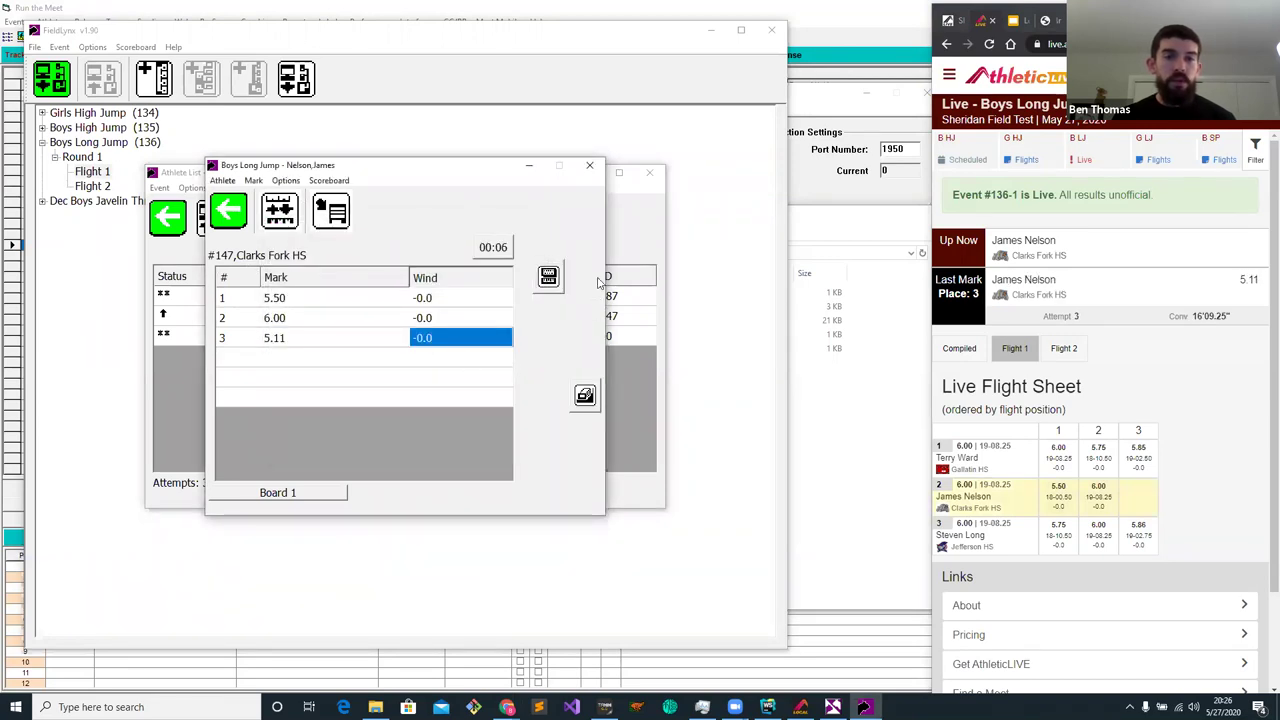
Set the wind for the second athlete's third attempt to +2.0, then return to the athlete list and close flight 1
click(550, 278)
click(308, 308)
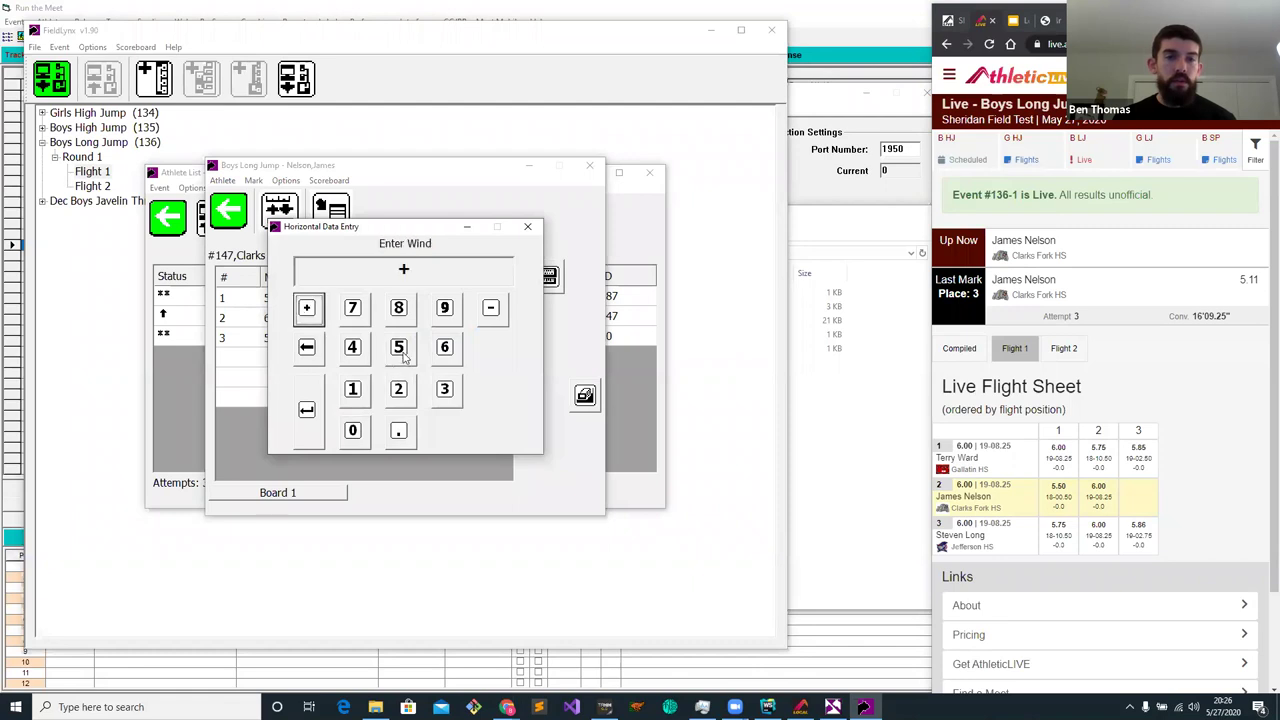
click(398, 389)
click(398, 430)
click(352, 430)
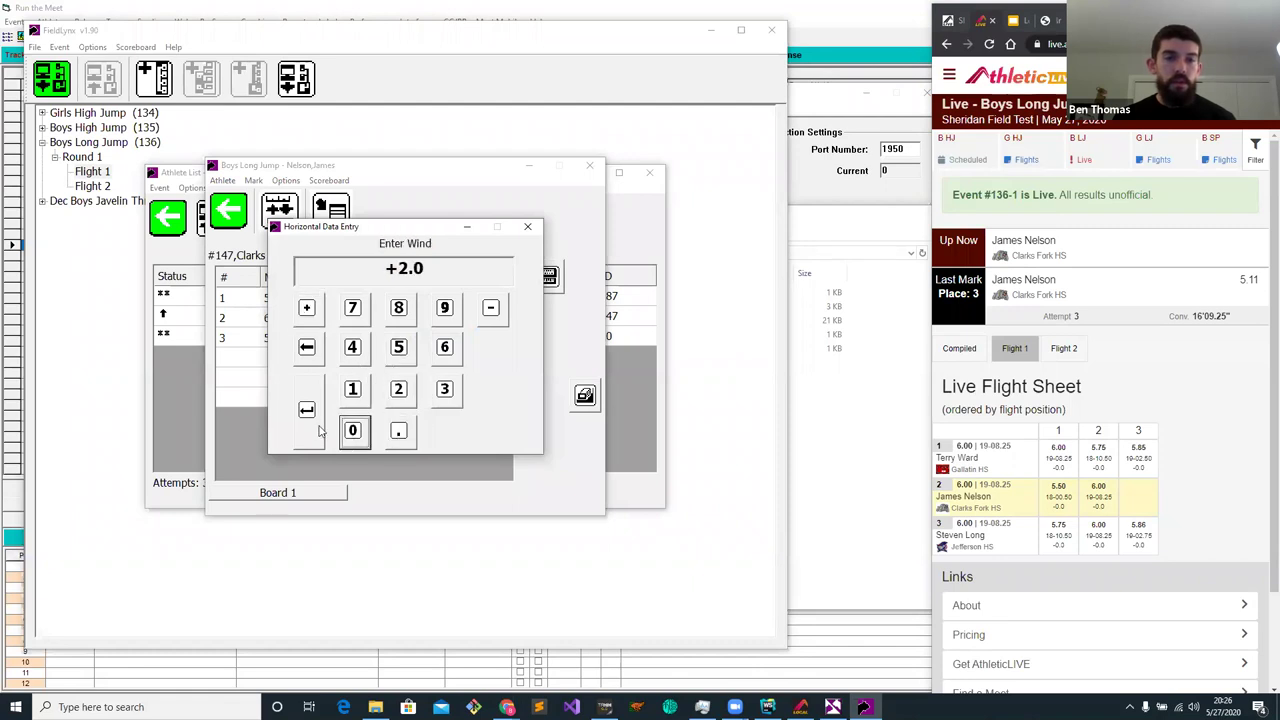
click(307, 409)
click(506, 371)
click(352, 430)
click(307, 409)
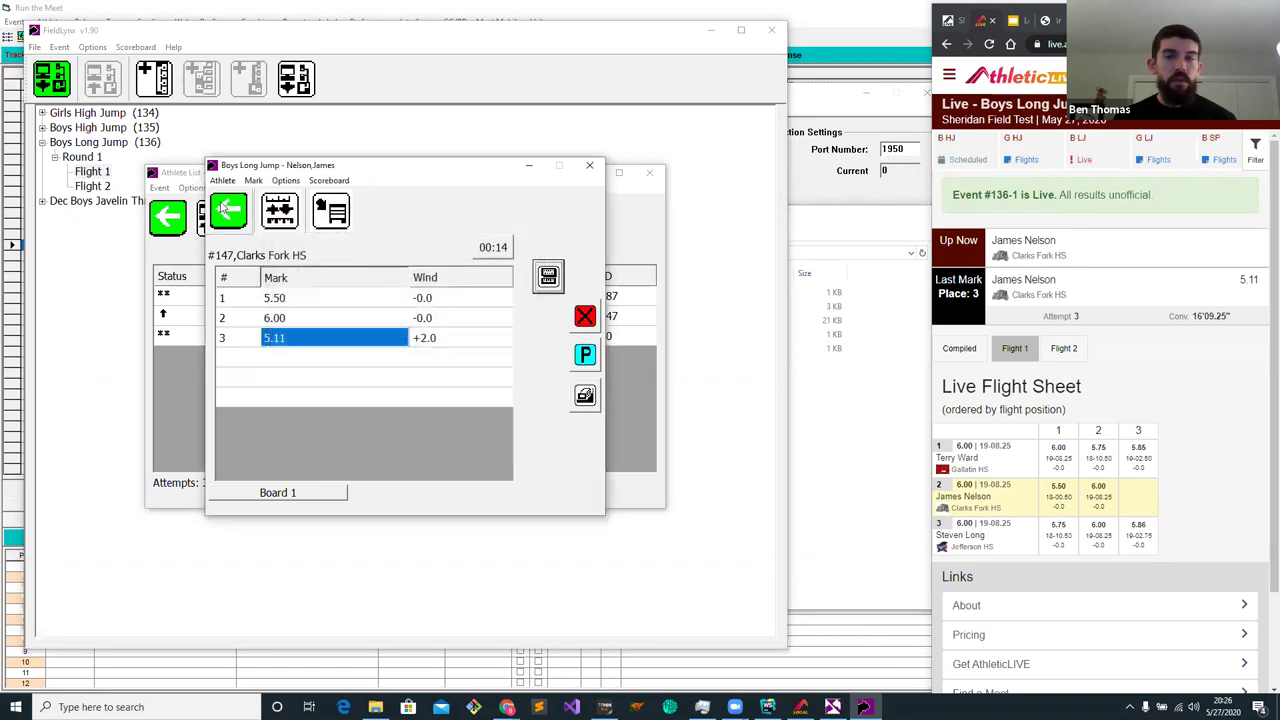
click(223, 207)
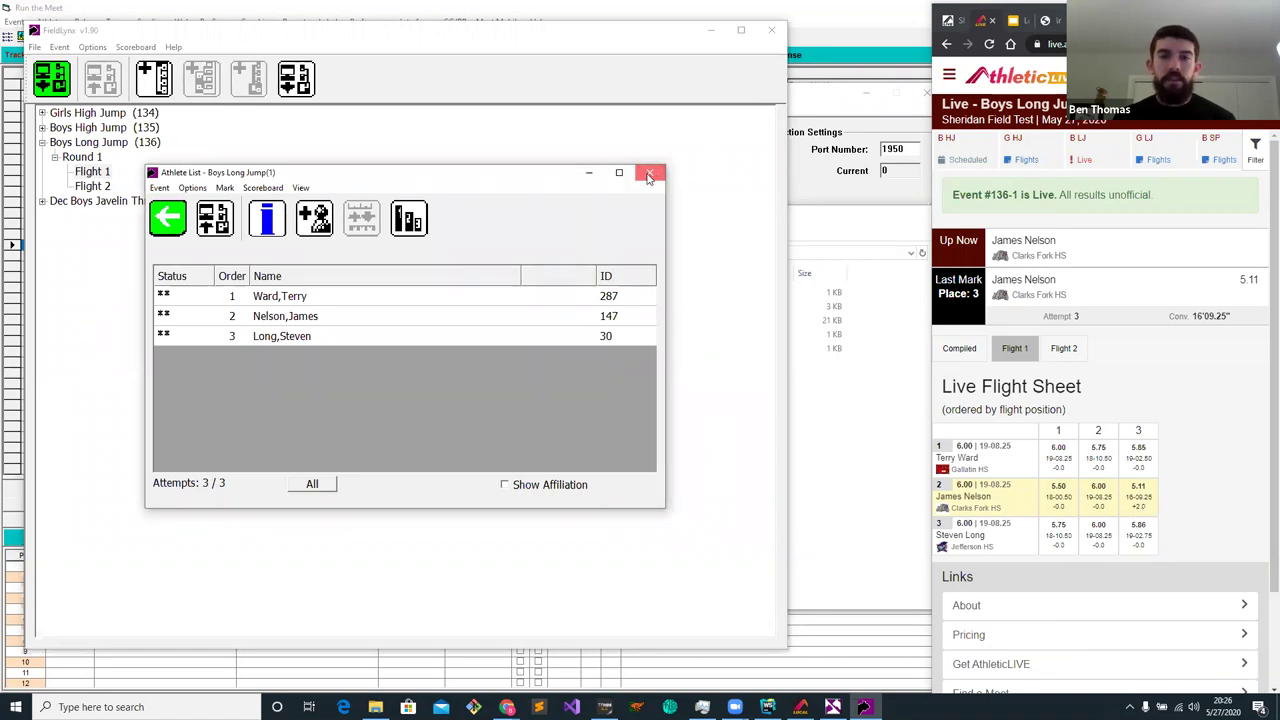
click(653, 174)
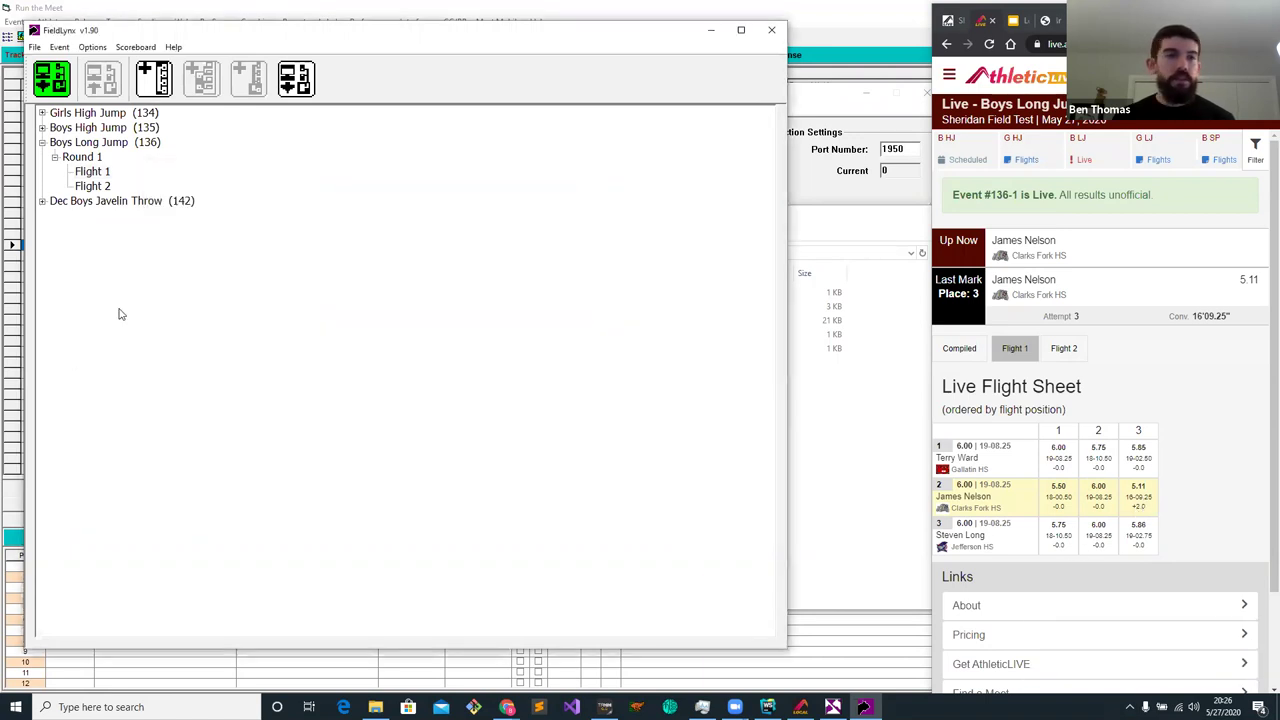
Open flight 1 of Girls High Jump round 1 and set its bar heights to start at 1.00 and end at 2.00
click(42, 113)
click(55, 128)
double_click(95, 142)
click(269, 226)
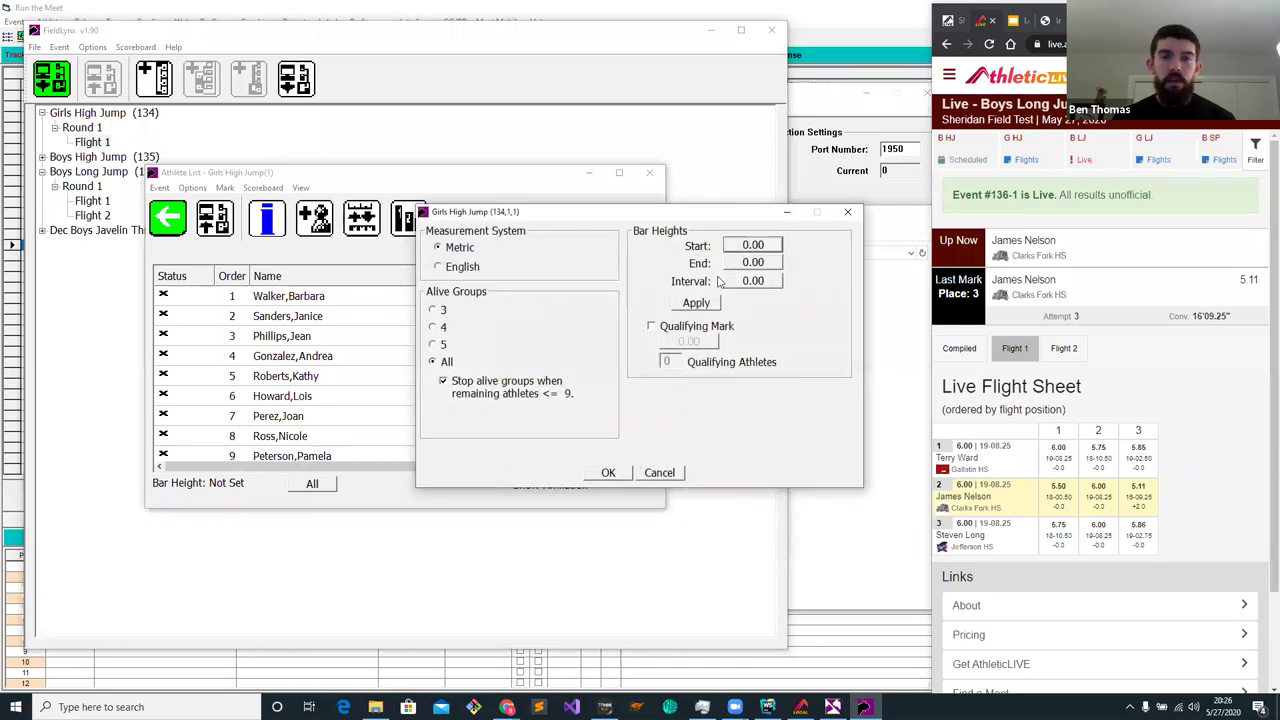
click(752, 245)
click(709, 268)
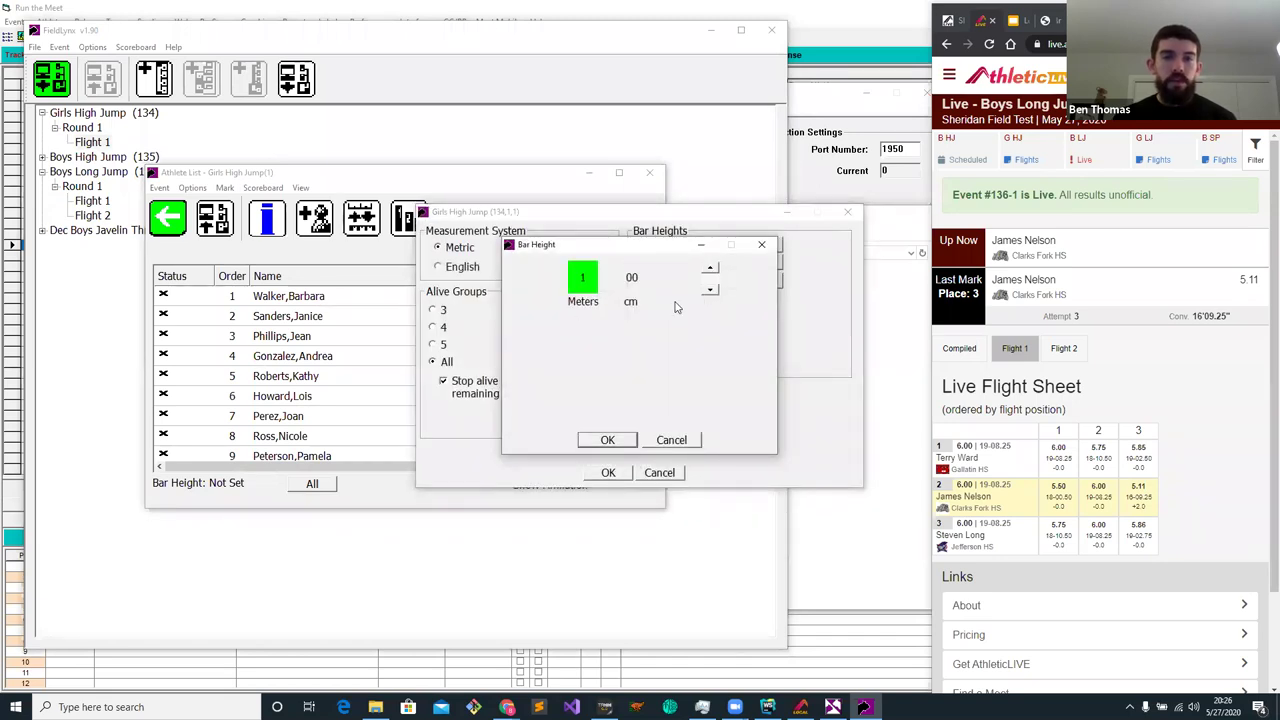
click(607, 440)
click(752, 245)
click(709, 268)
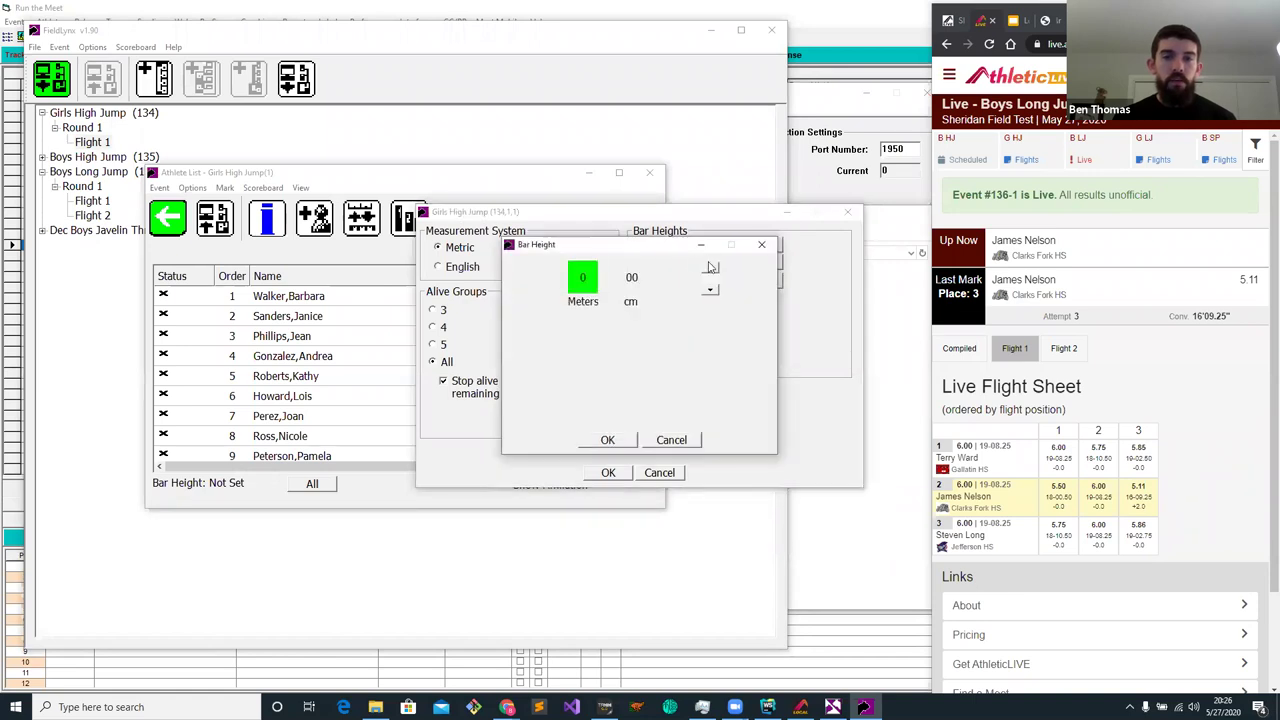
click(607, 440)
Set the bar height interval to 0.25, apply the heights and accept the Girls High Jump setup
click(750, 287)
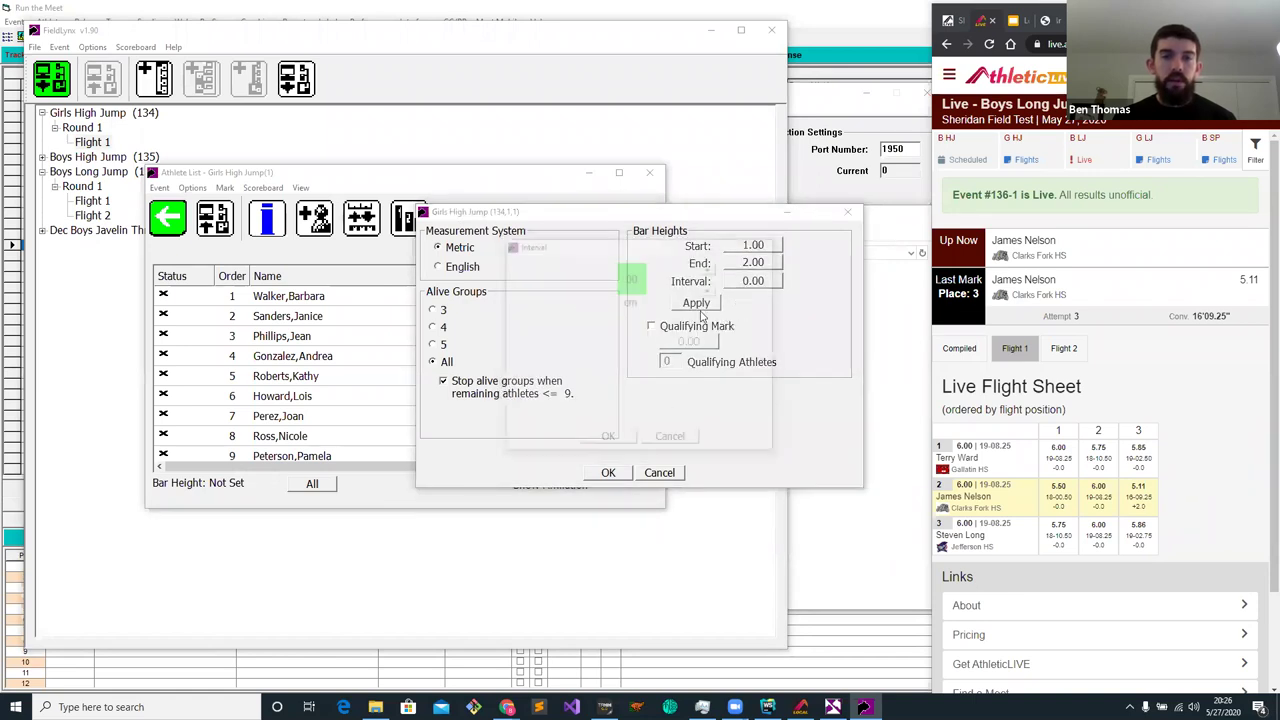
click(709, 270)
click(710, 274)
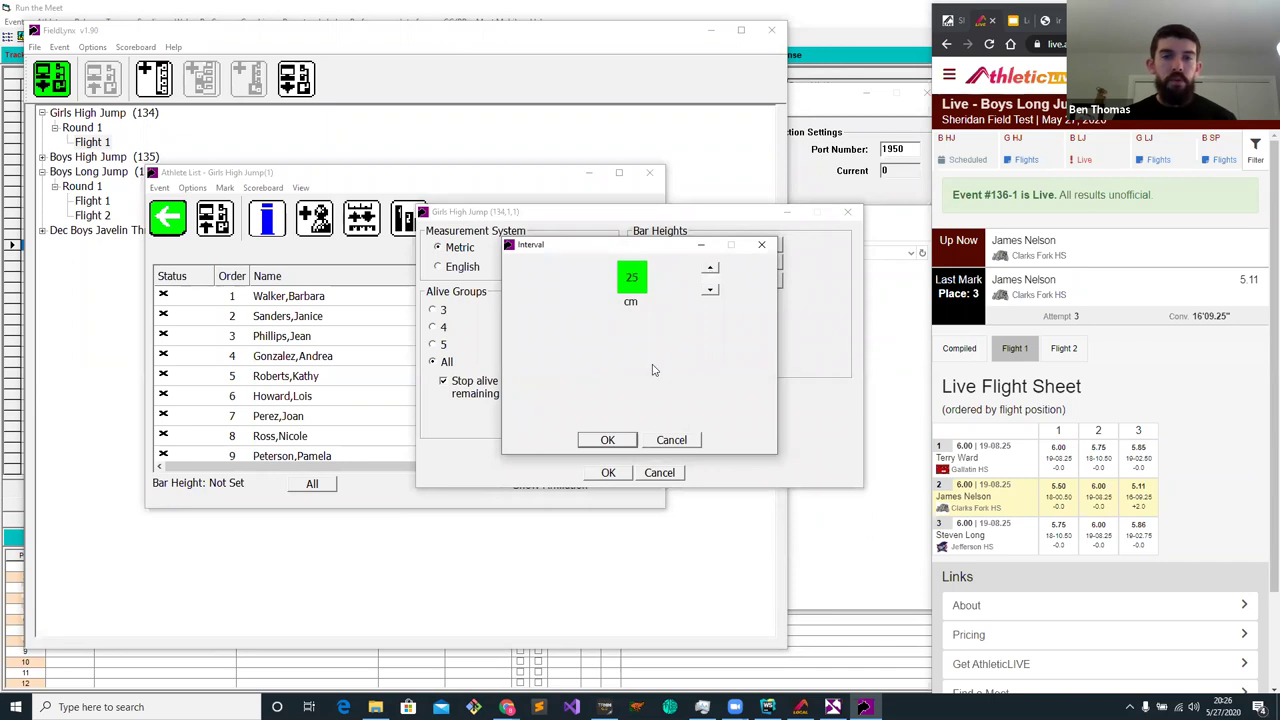
click(607, 440)
click(713, 306)
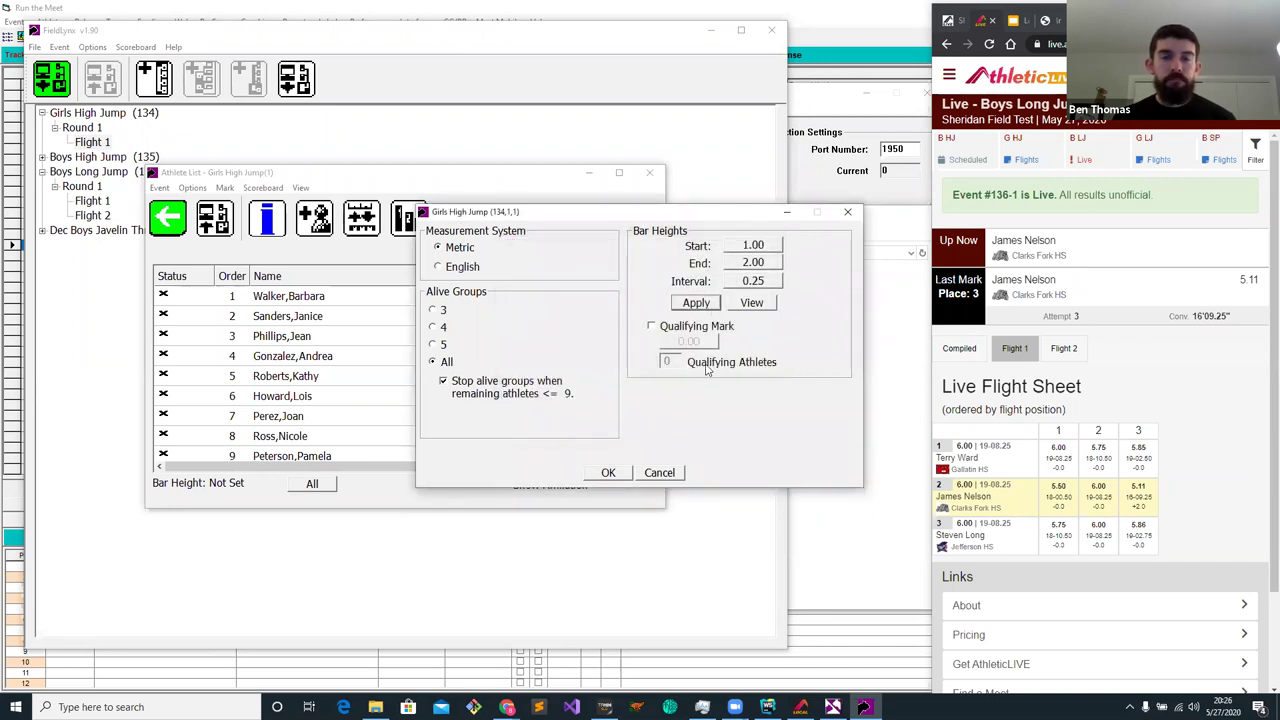
click(607, 472)
Check in the first, third and fourth athletes of Girls High Jump flight 1
double_click(190, 296)
click(372, 450)
double_click(177, 336)
click(374, 451)
double_click(268, 376)
click(437, 454)
double_click(270, 356)
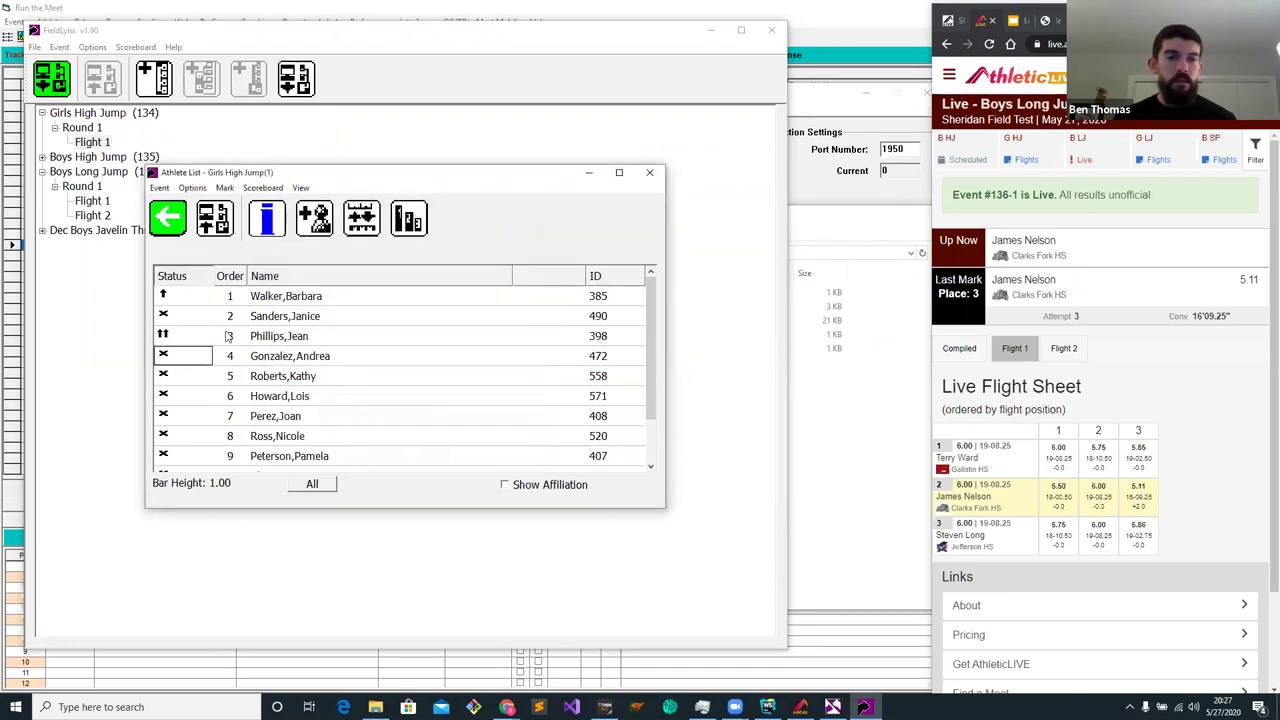
click(374, 455)
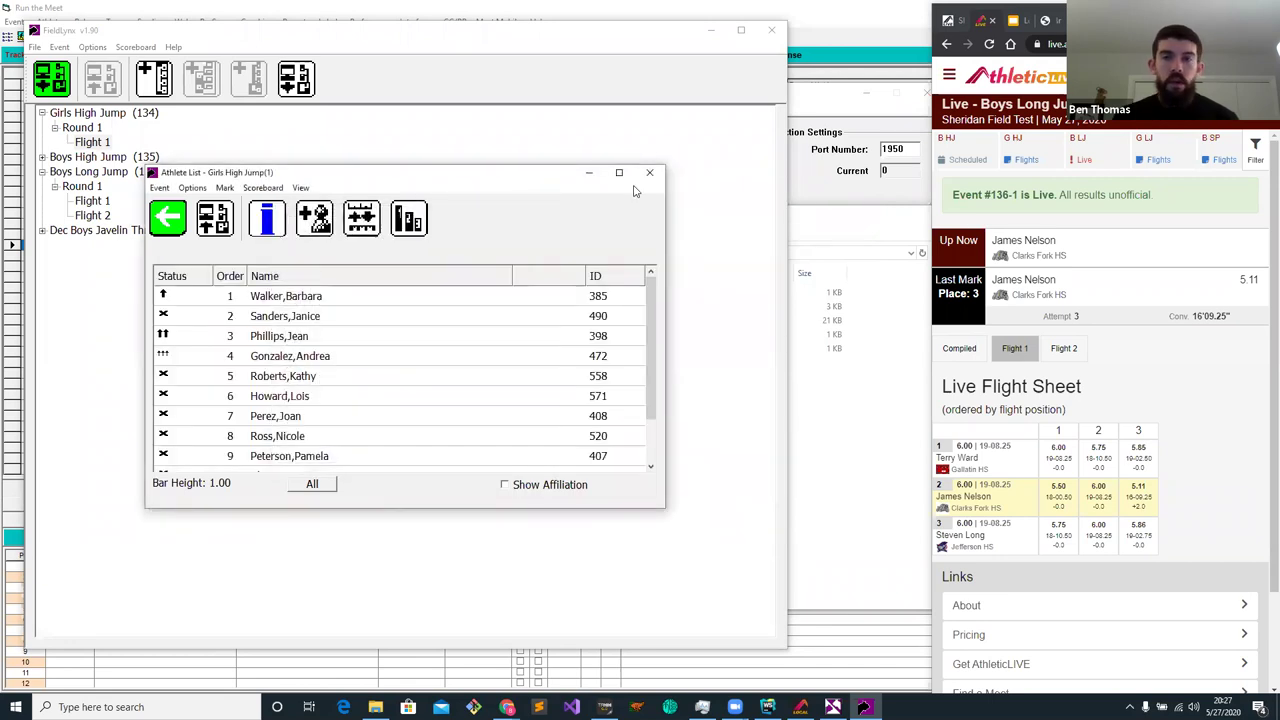
Record a first-attempt clearance at 1.00 for the first Girls High Jump athlete and return to the athlete list
double_click(260, 298)
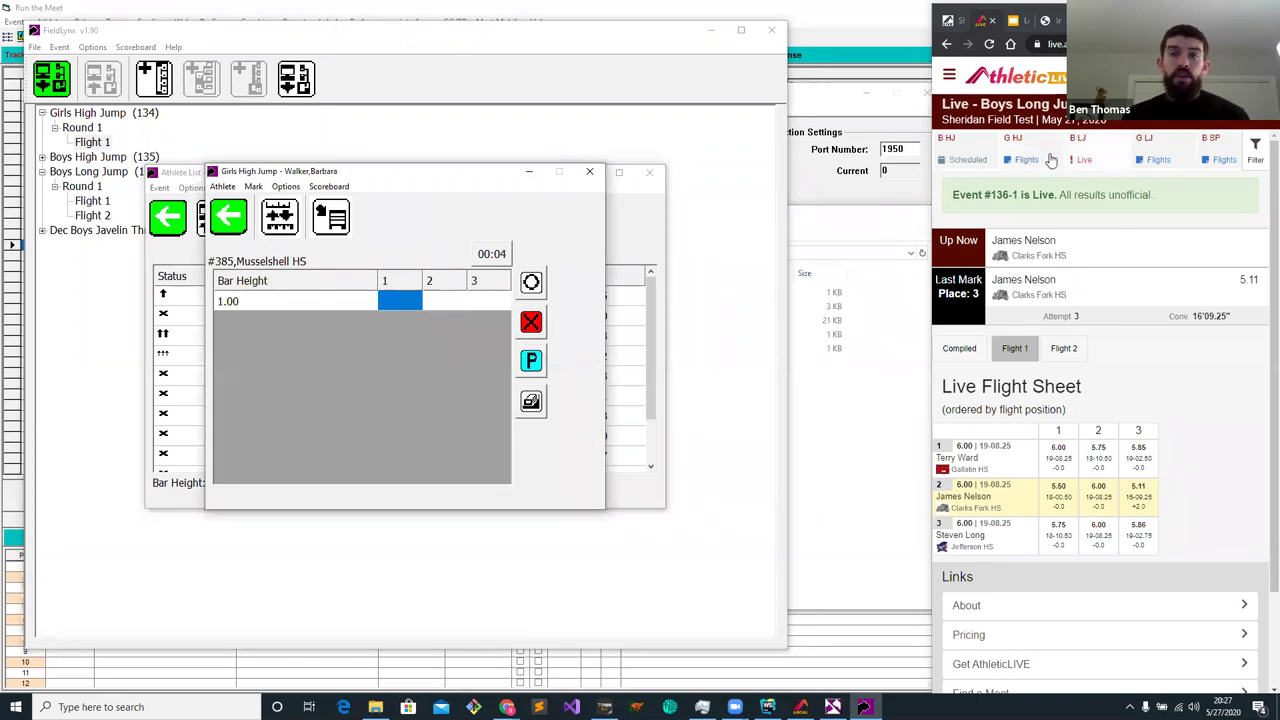
click(230, 218)
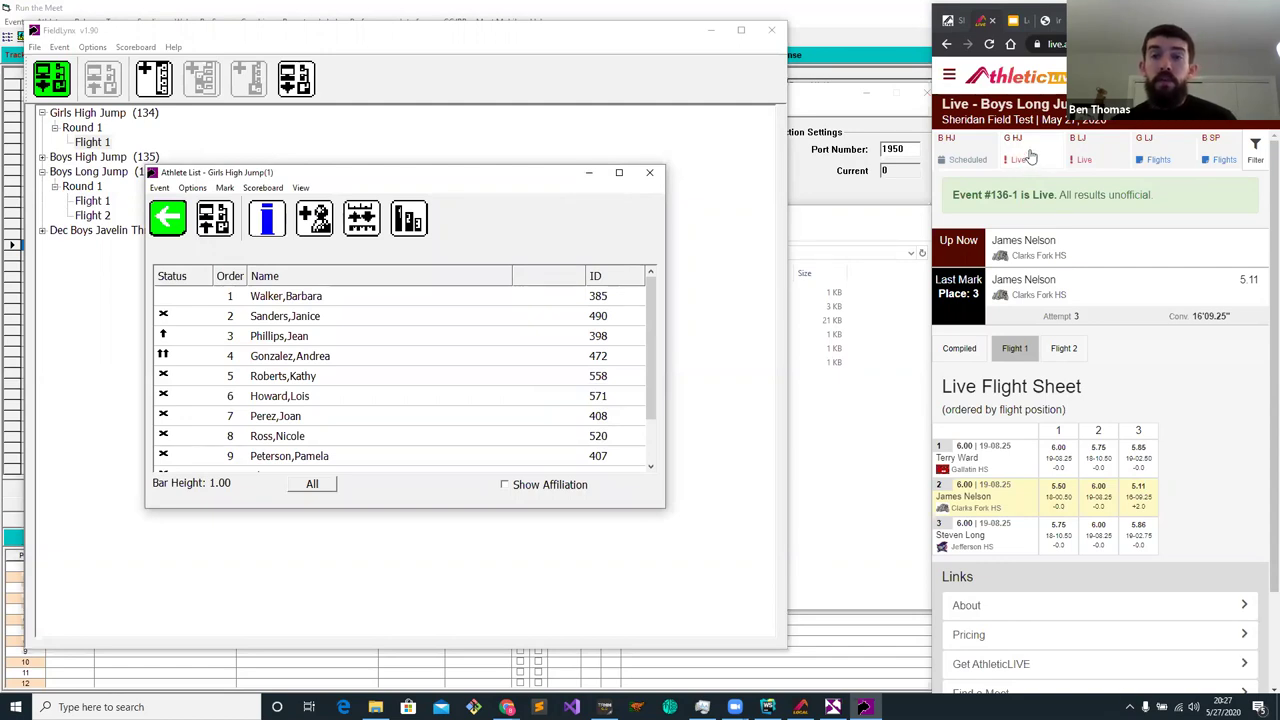
Open the Girls High Jump live results on AthleticLIVE from the live field events list and view its flights
click(950, 78)
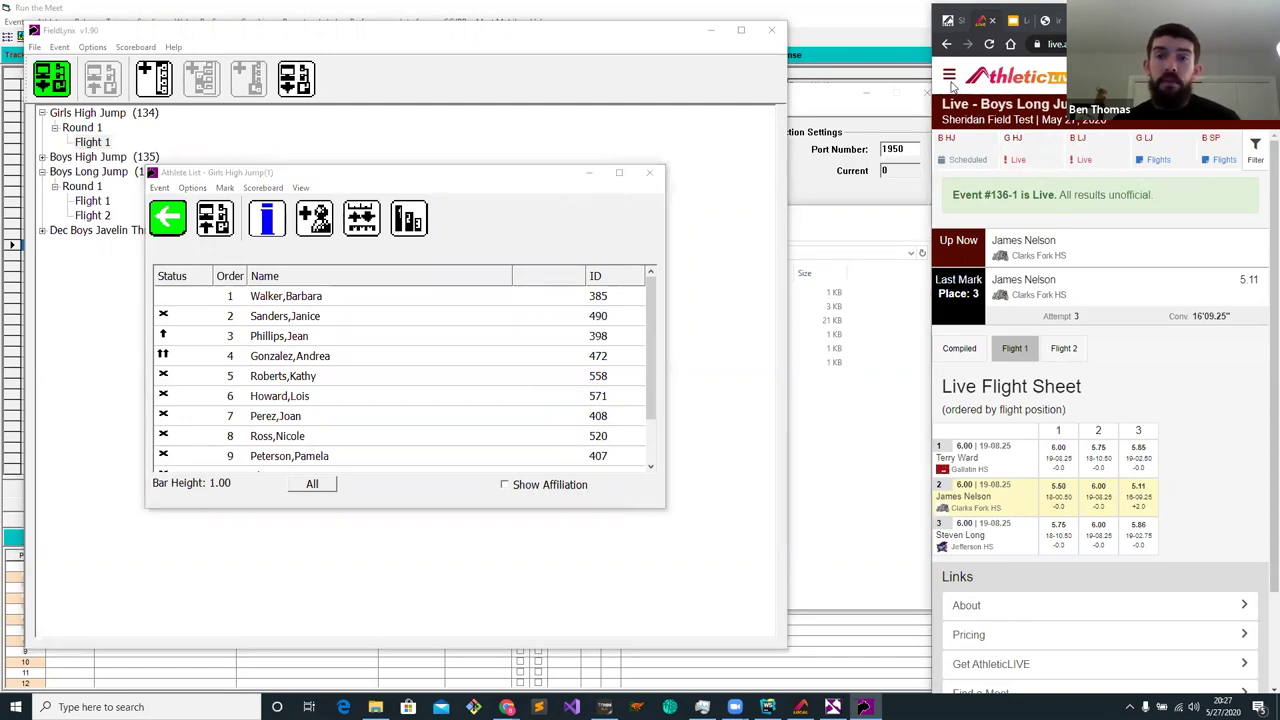
click(999, 292)
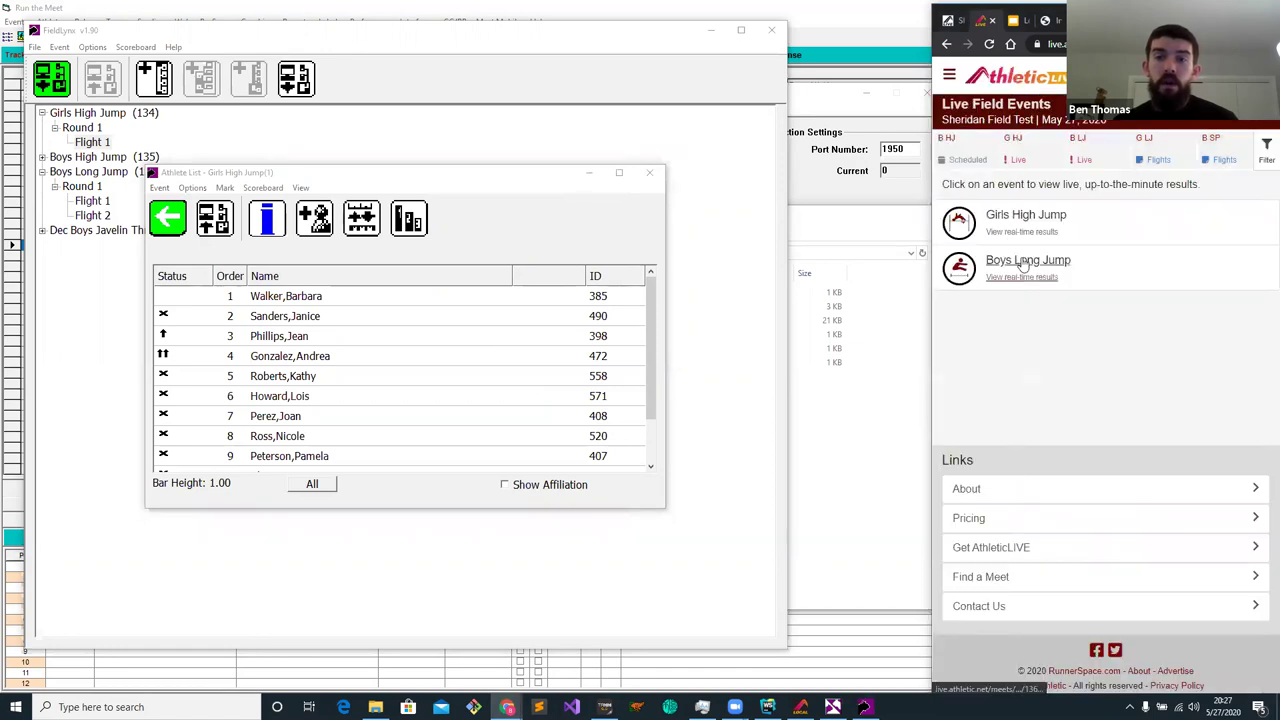
click(1022, 228)
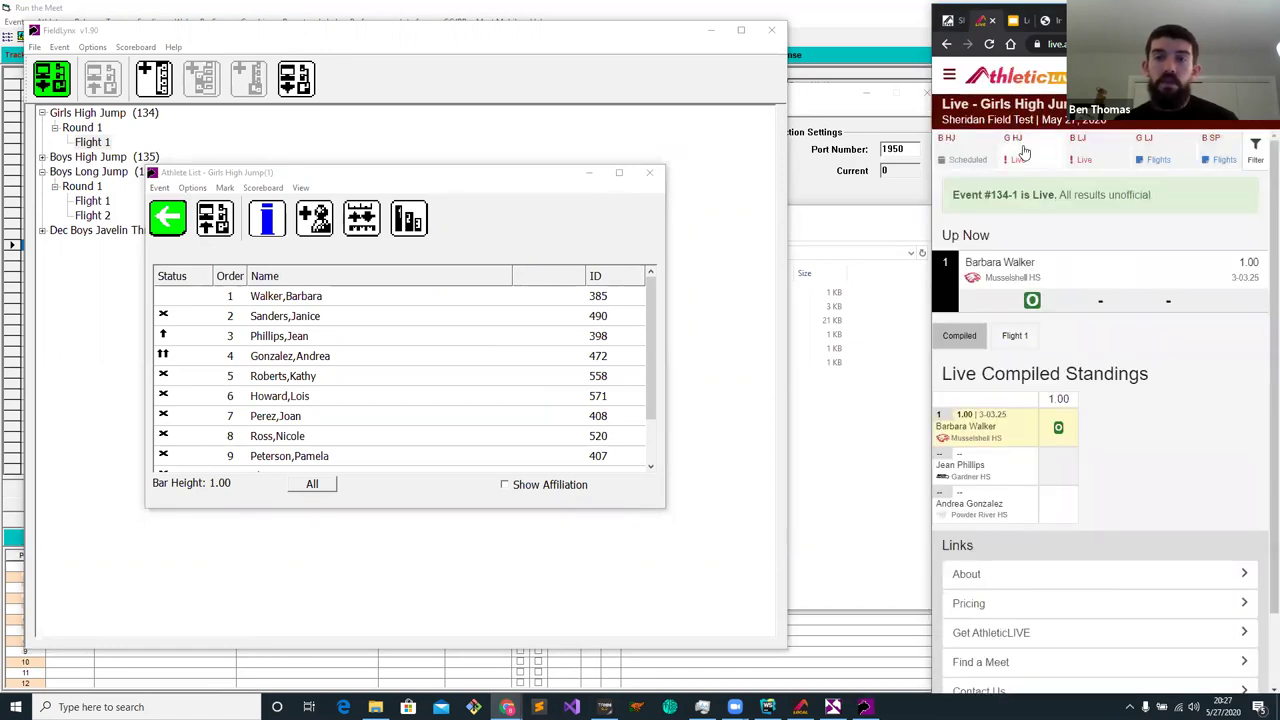
click(1023, 150)
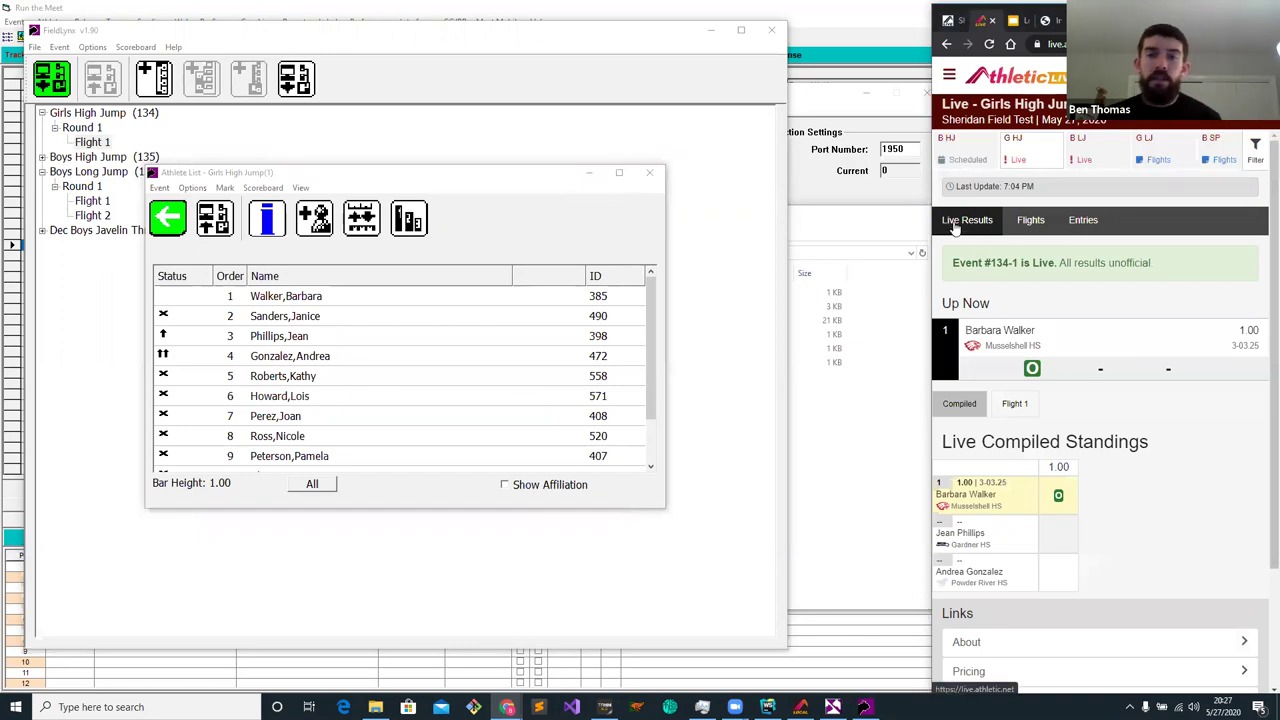
click(1031, 222)
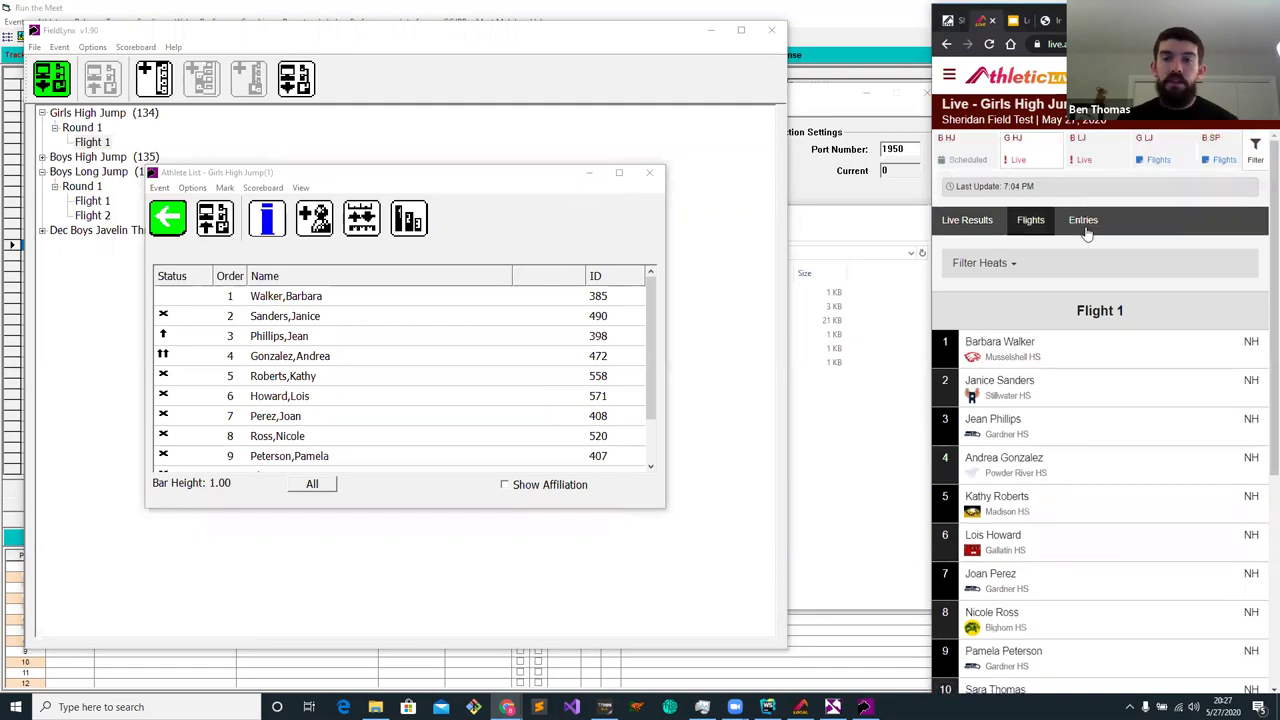
click(967, 222)
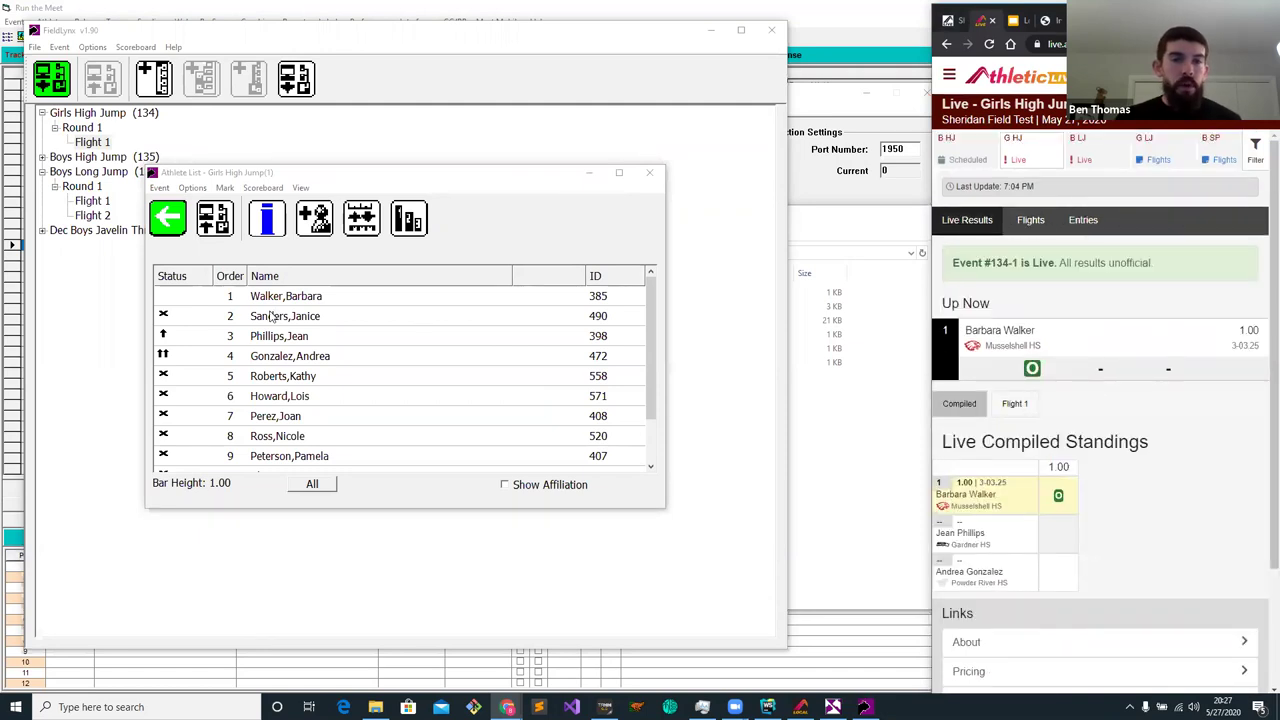
Check in the second Girls High Jump athlete, record two misses at 1.00 and return to the athlete list
double_click(325, 296)
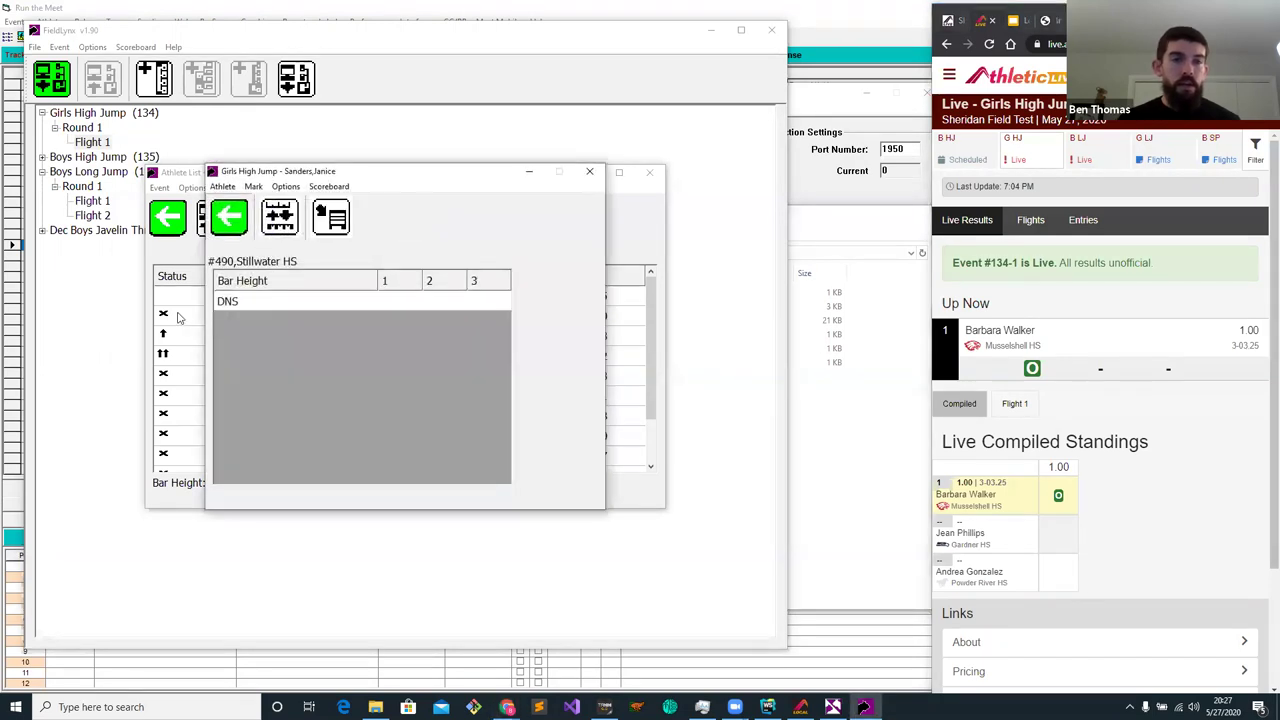
key(Escape)
right_click(344, 317)
key(Escape)
double_click(344, 317)
click(525, 325)
click(455, 301)
key(x)
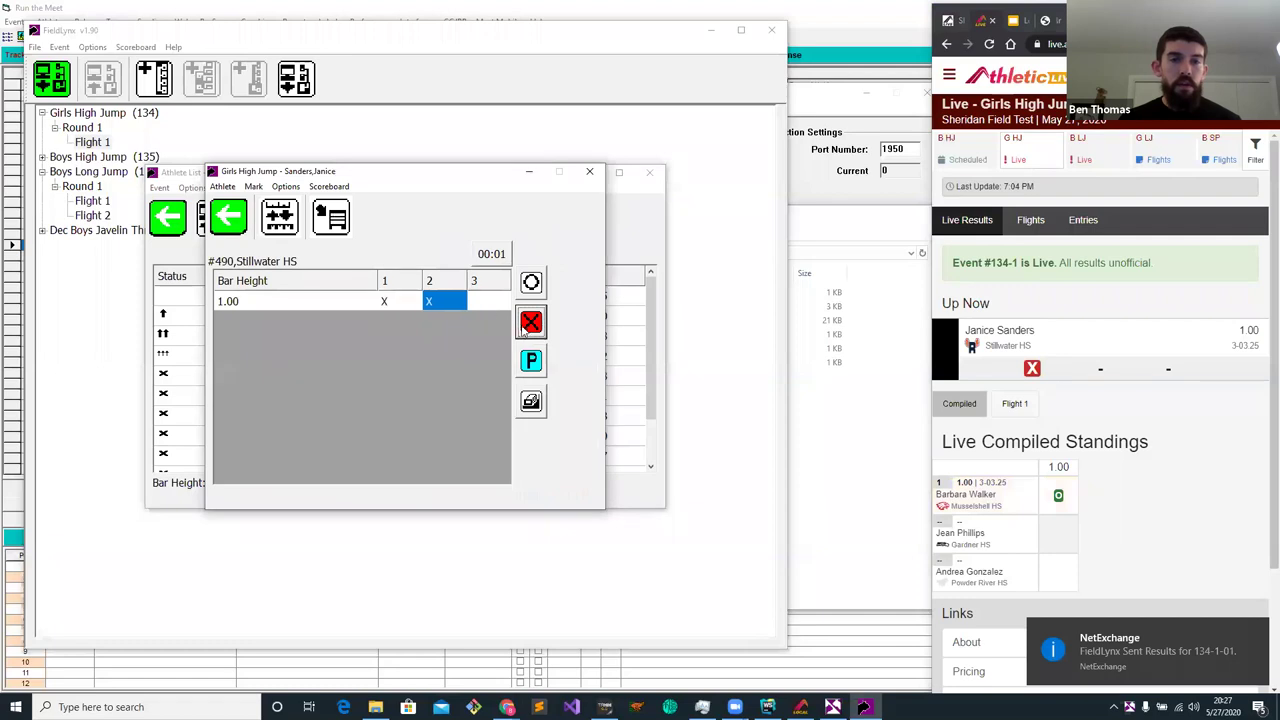
click(228, 220)
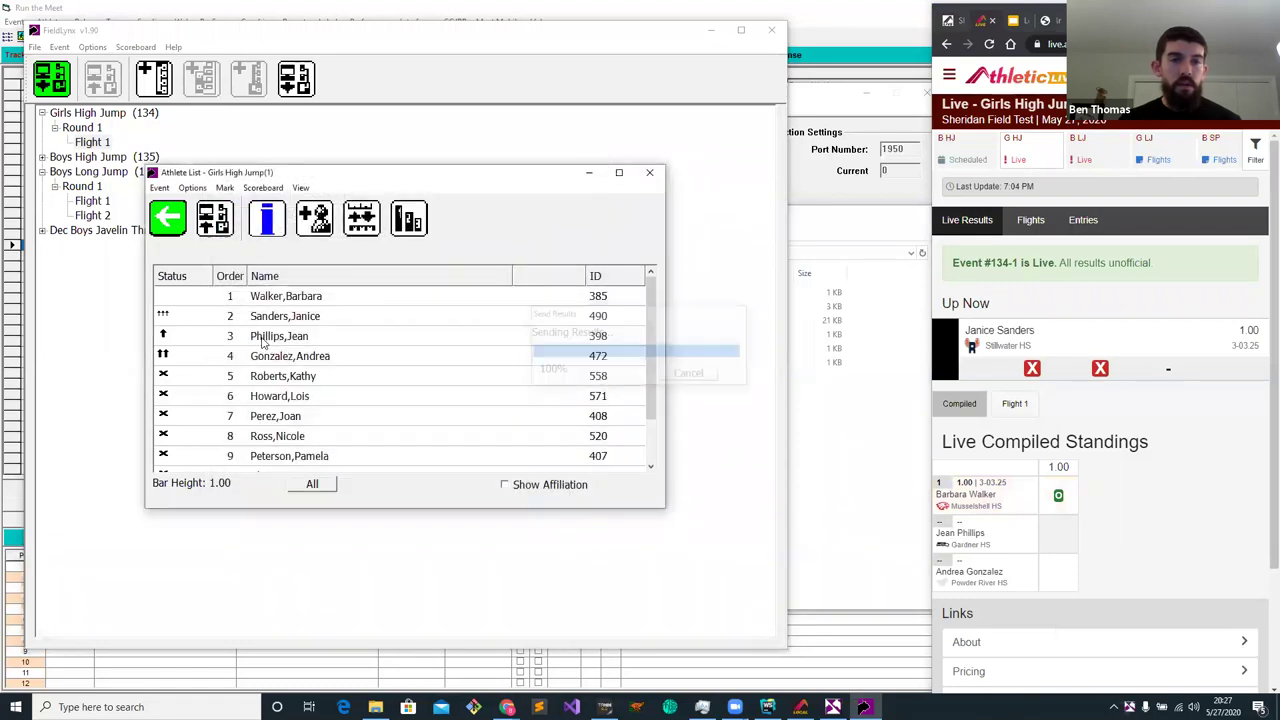
Record clearances at 1.00 and 1.25 and two misses at 1.50 for the third athlete
key(o)
click(392, 323)
key(o)
click(402, 344)
key(x)
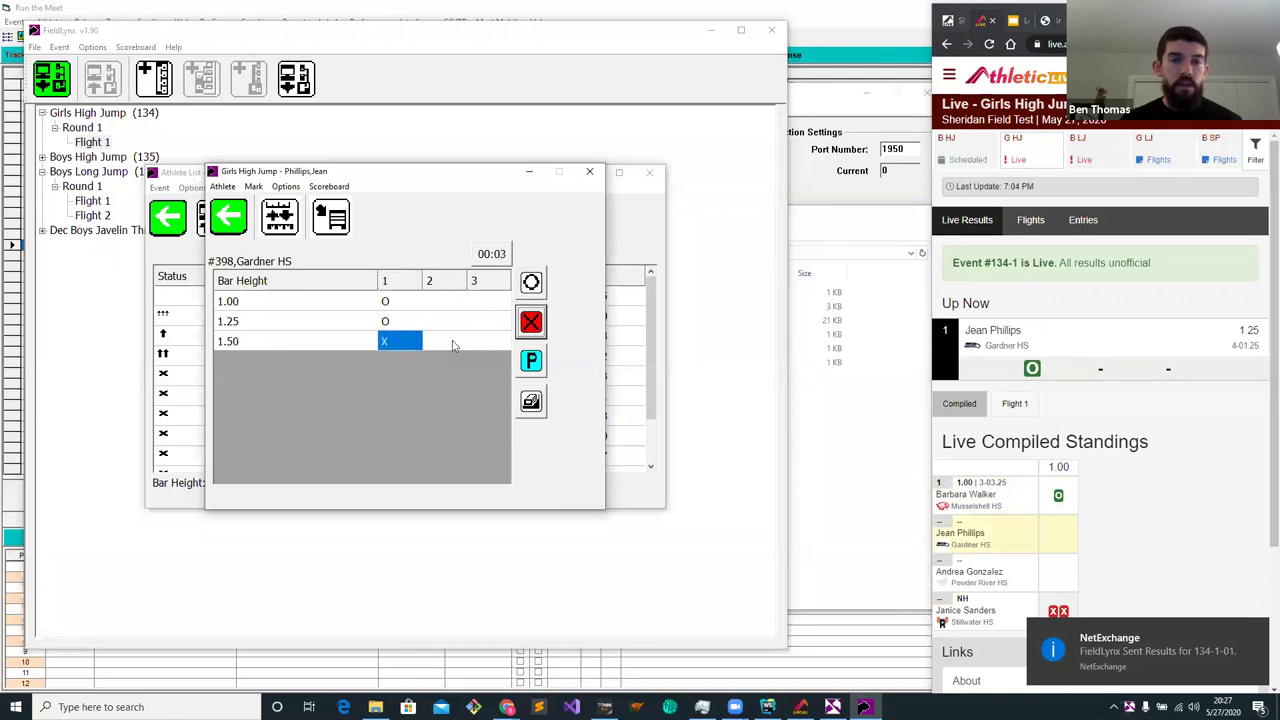
key(x)
click(233, 228)
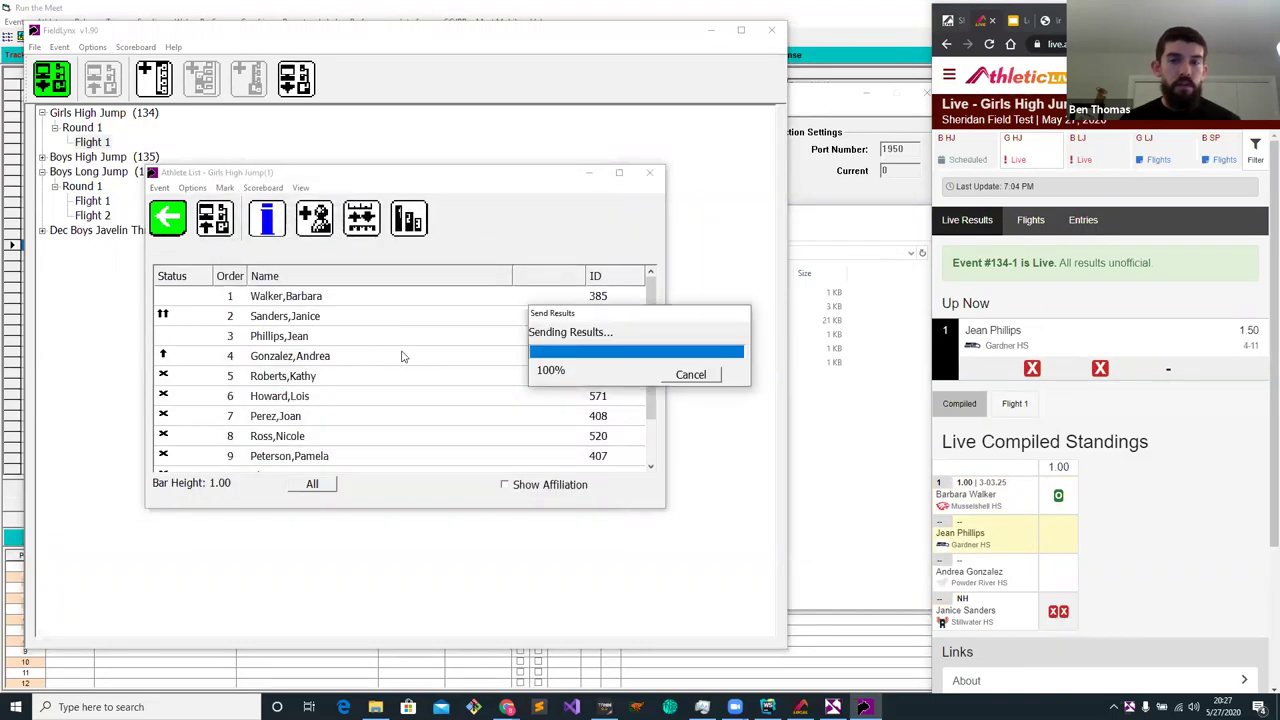
Pass the fourth athlete's first attempt at 1.00, then pass all remaining attempts at that height
double_click(275, 358)
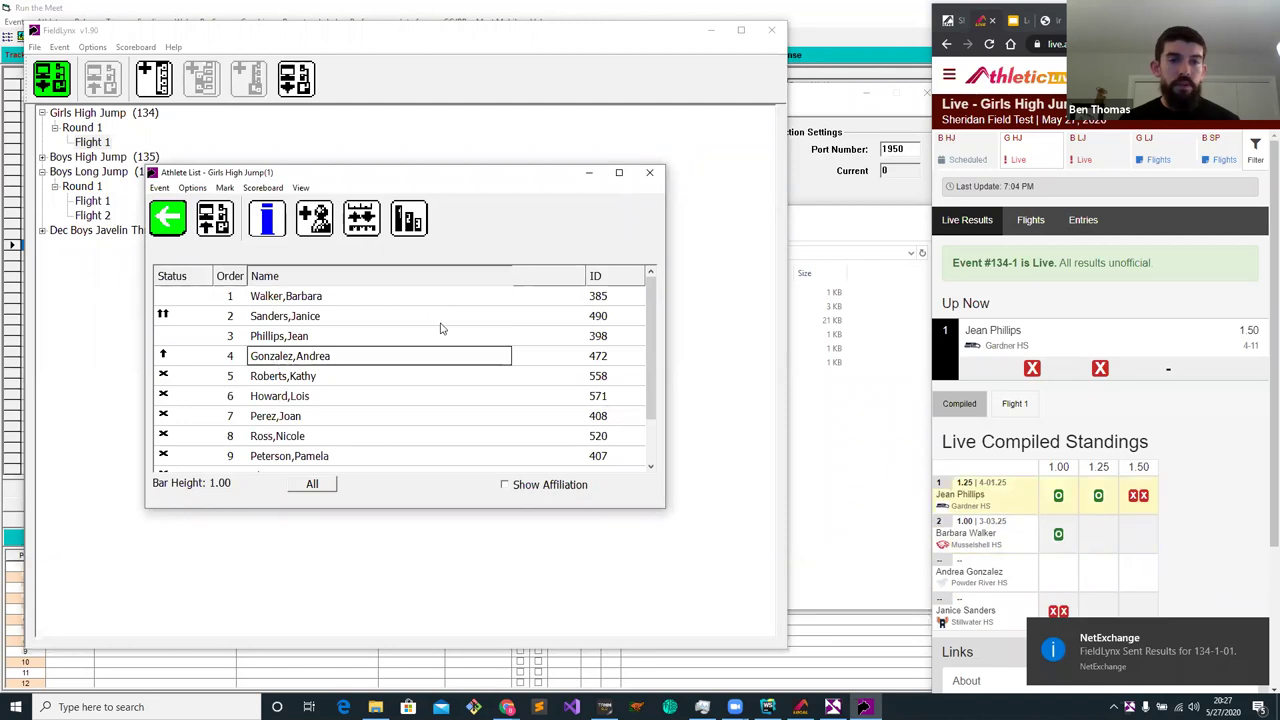
click(531, 360)
click(377, 407)
click(531, 360)
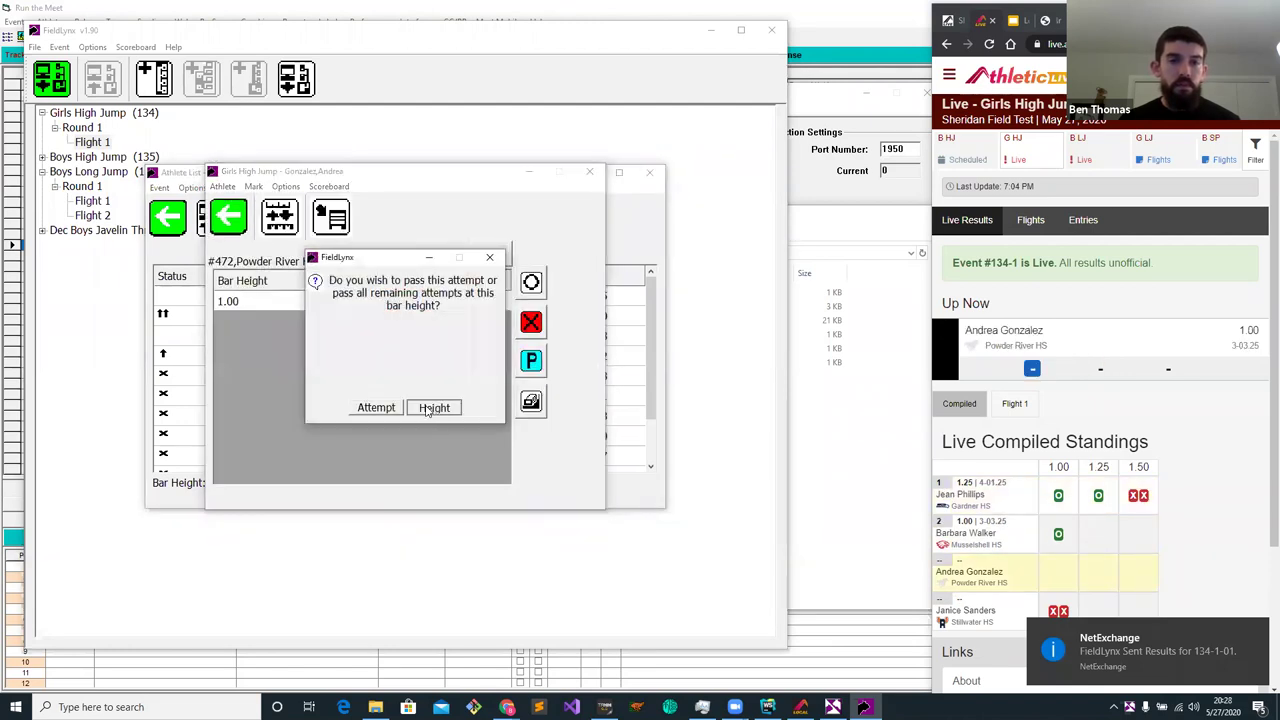
click(433, 407)
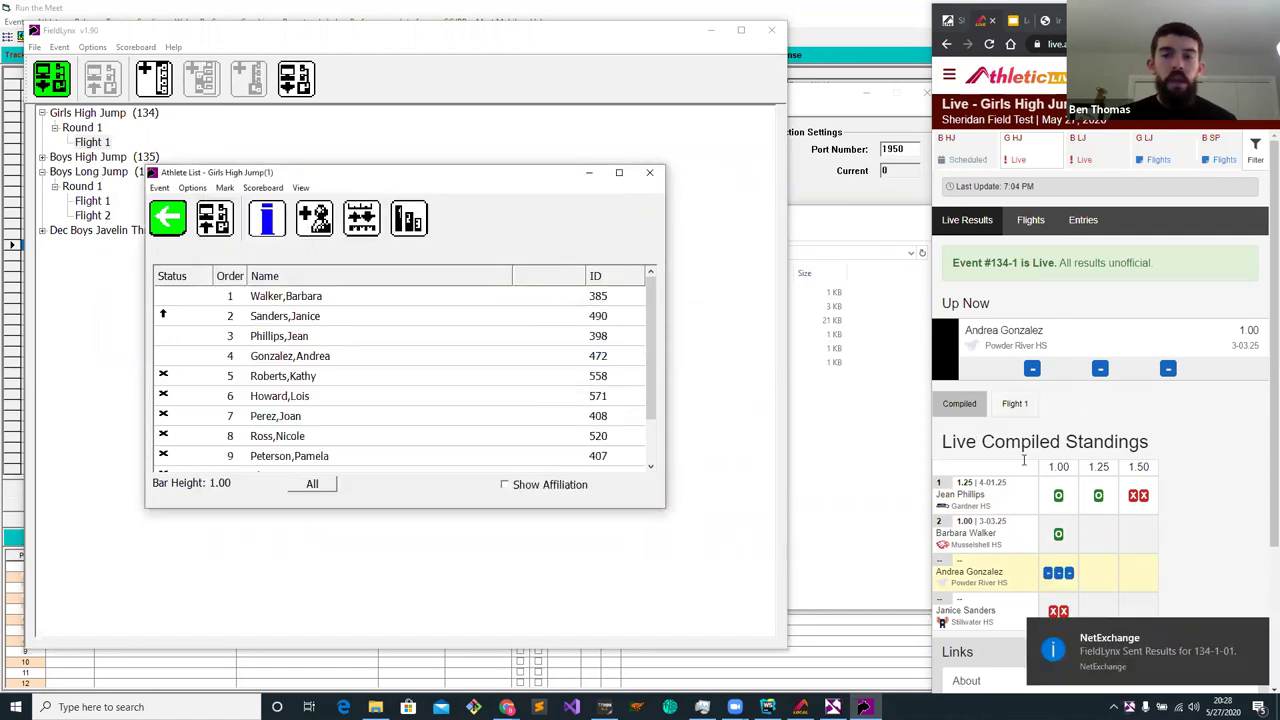
Record a clearance at 1.25 and two misses at 1.50 for the first athlete
click(302, 296)
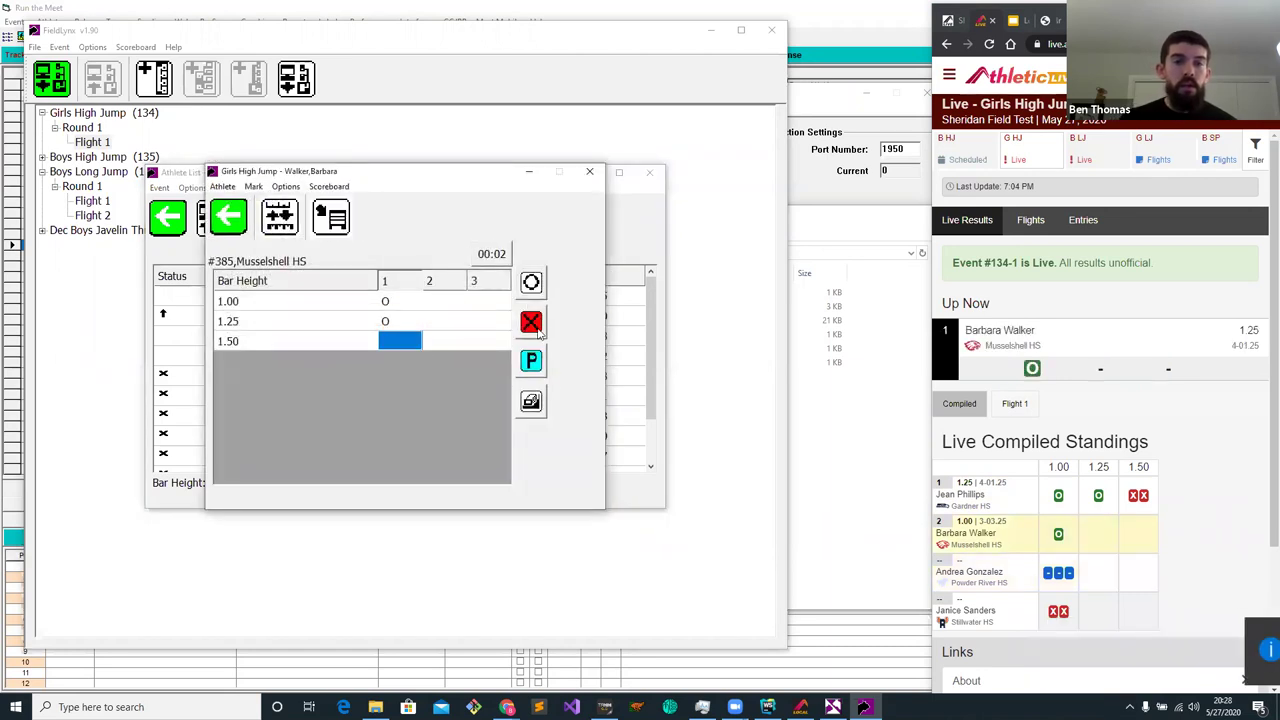
click(536, 330)
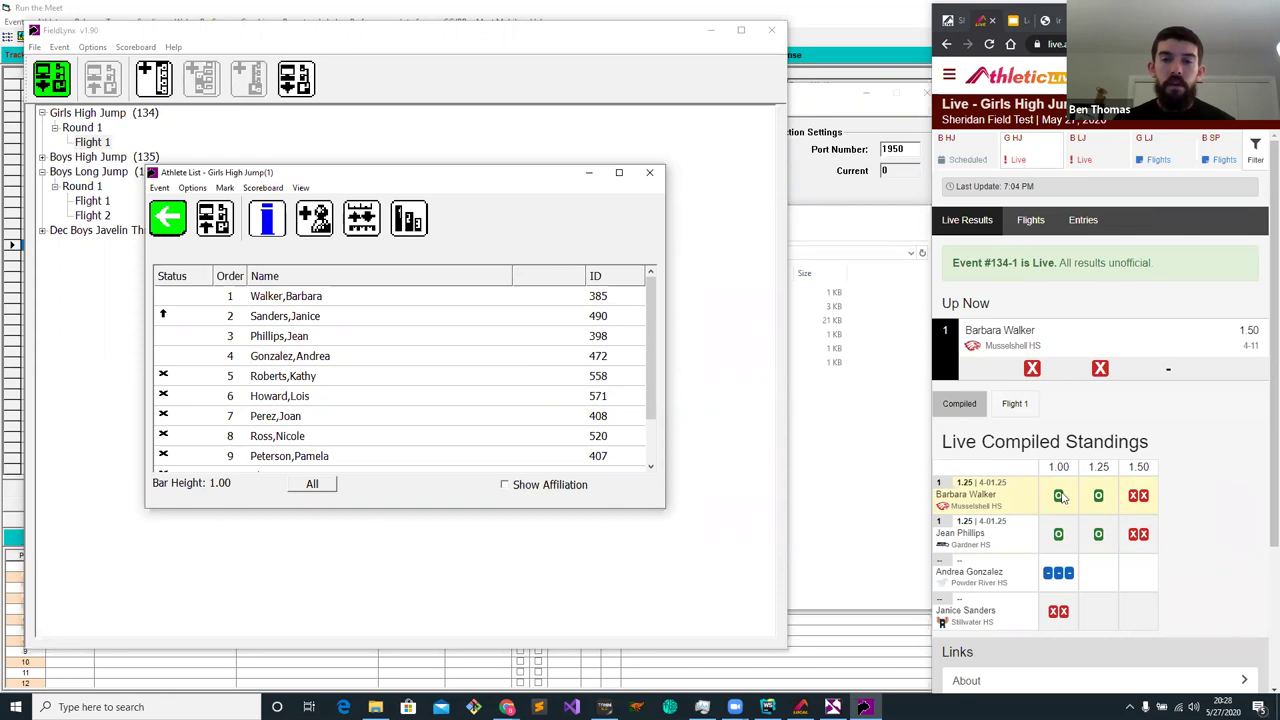
Change the first athlete's second attempt at 1.50 to a clearance and record a third-attempt clearance at 1.50 for the third athlete
double_click(272, 298)
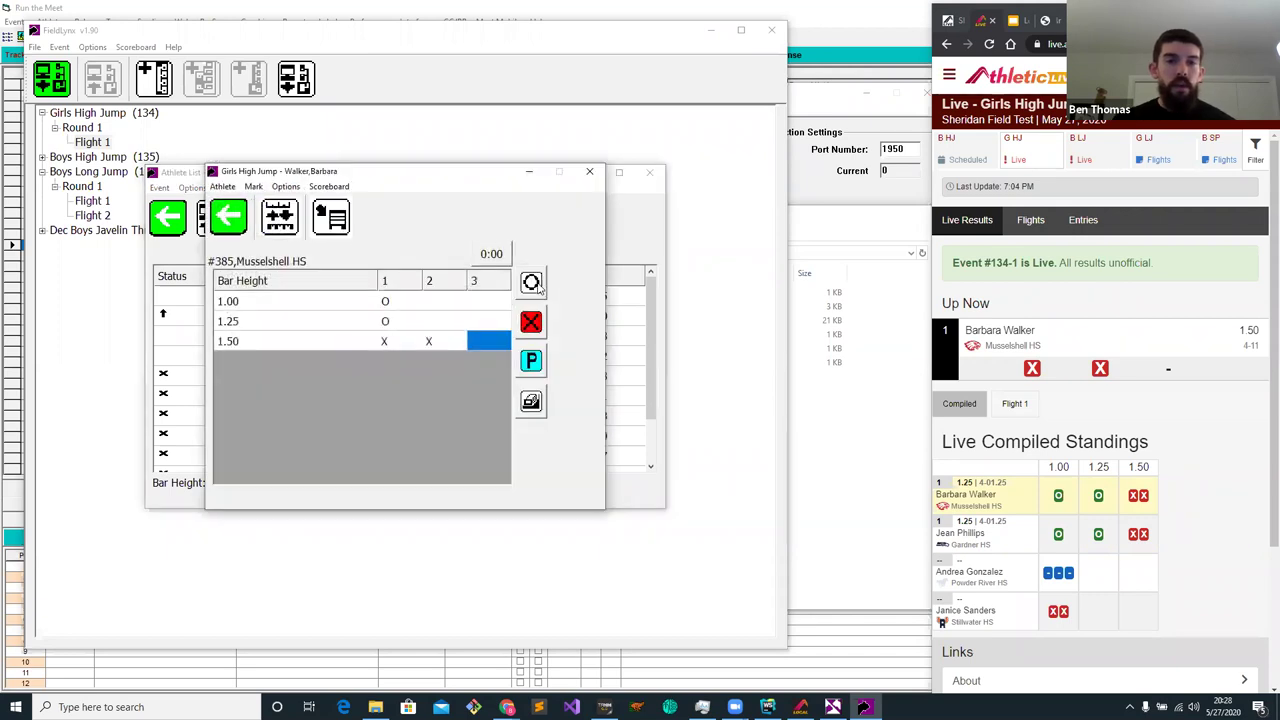
click(428, 343)
key(o)
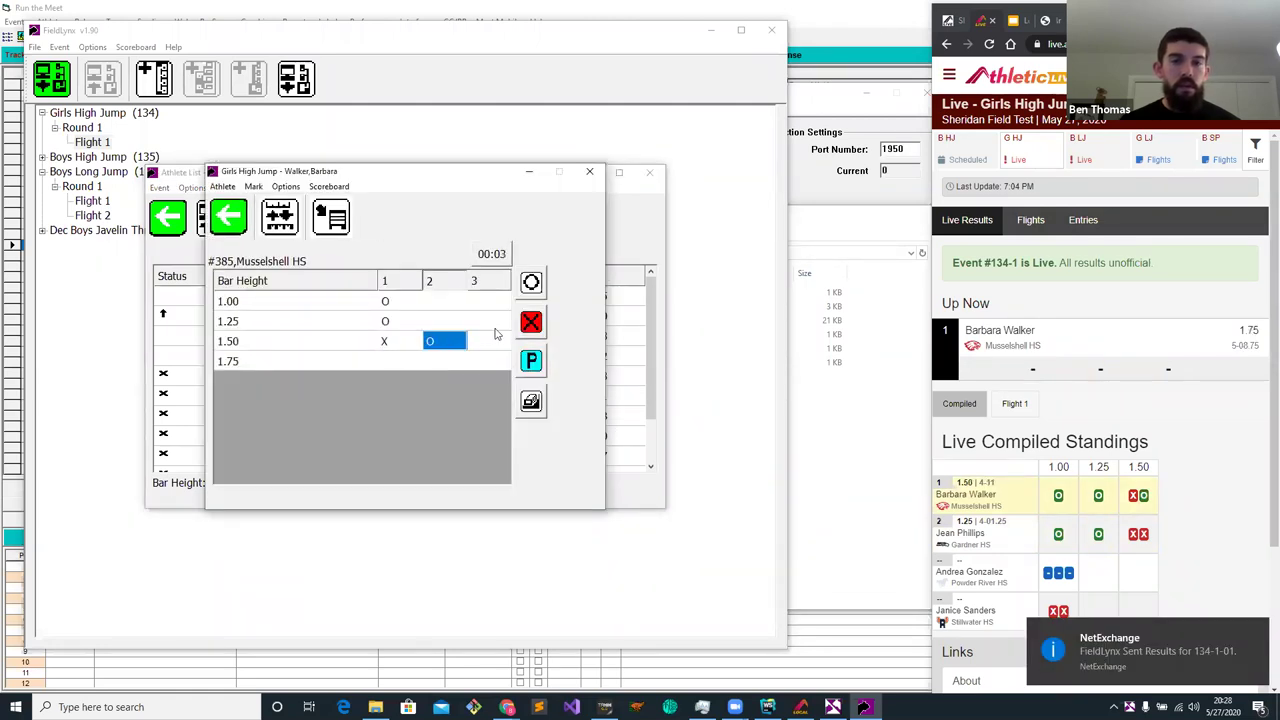
click(228, 225)
double_click(291, 337)
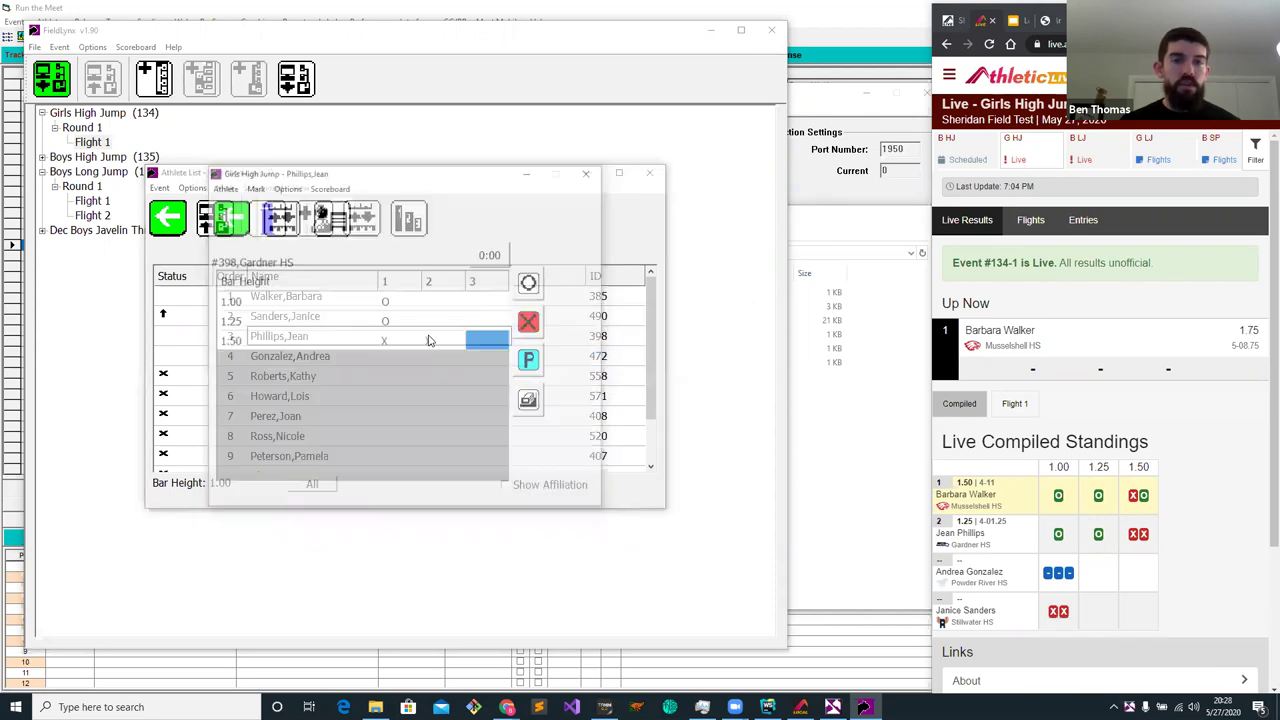
click(531, 282)
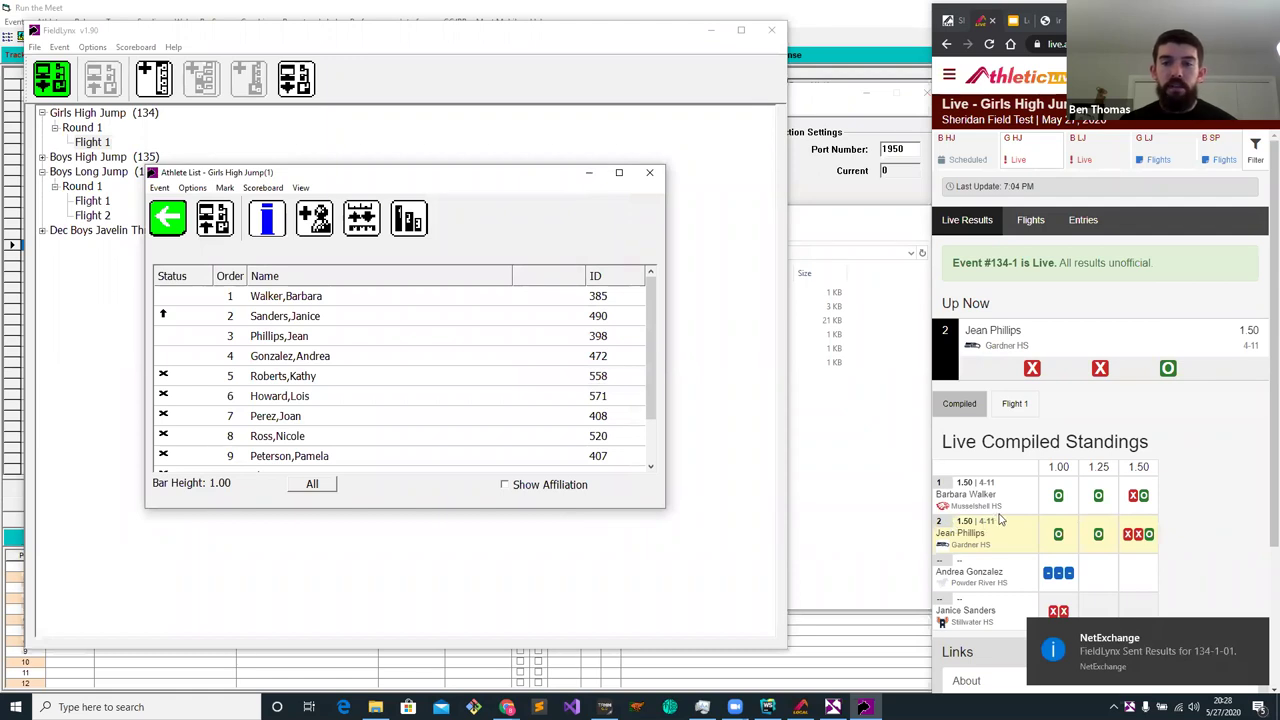
Compare the Girls High Jump flight 1 live sheet with the live compiled standings on AthleticLIVE
scroll(1008, 469, down, 2)
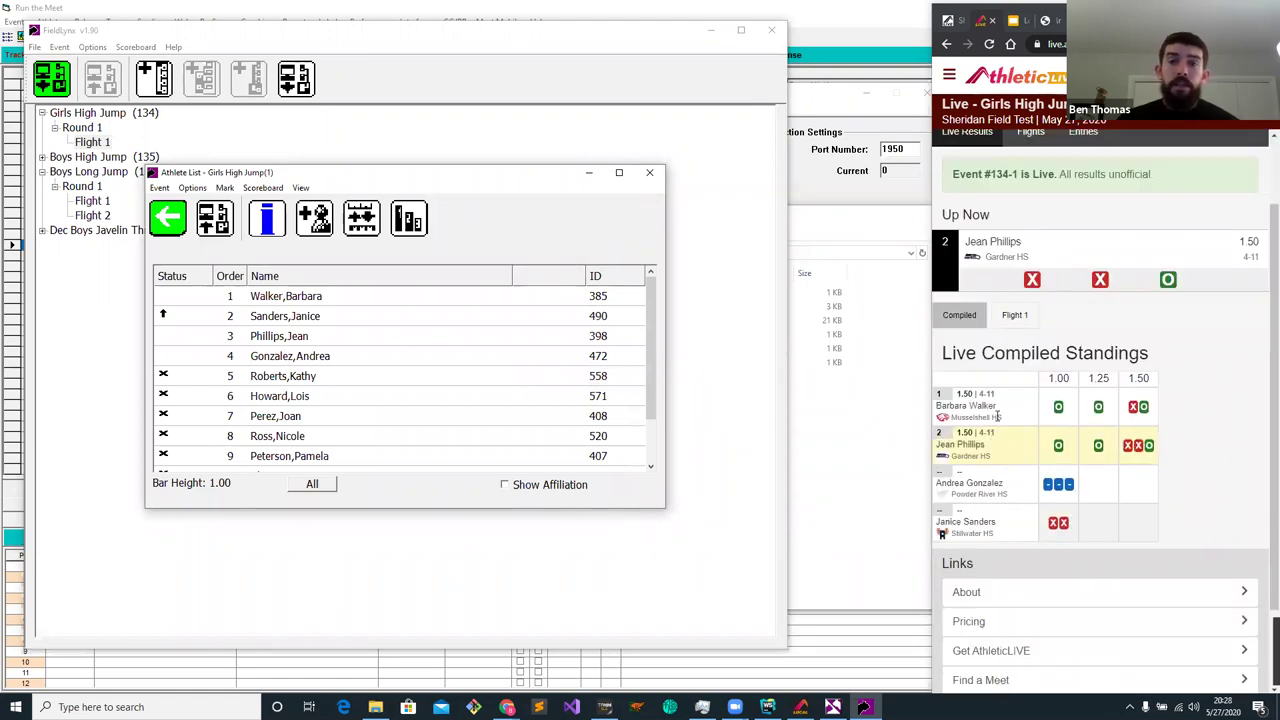
click(1015, 318)
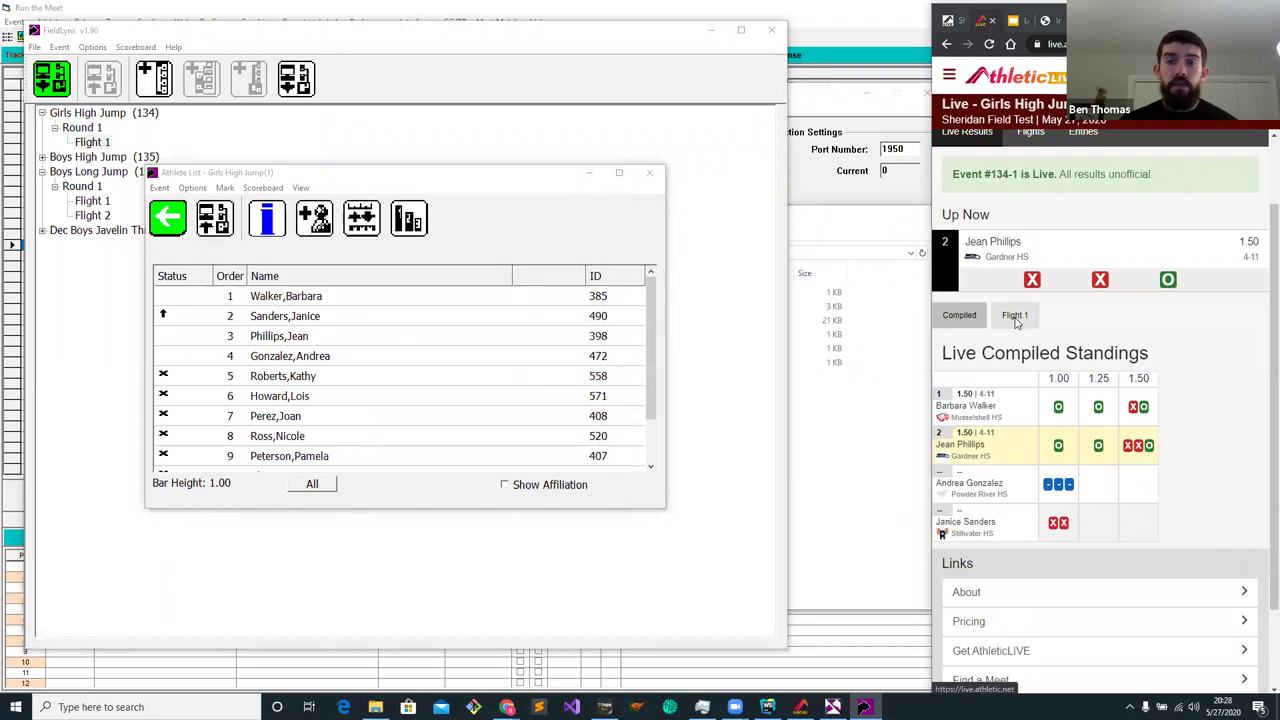
scroll(1013, 330, down, 2)
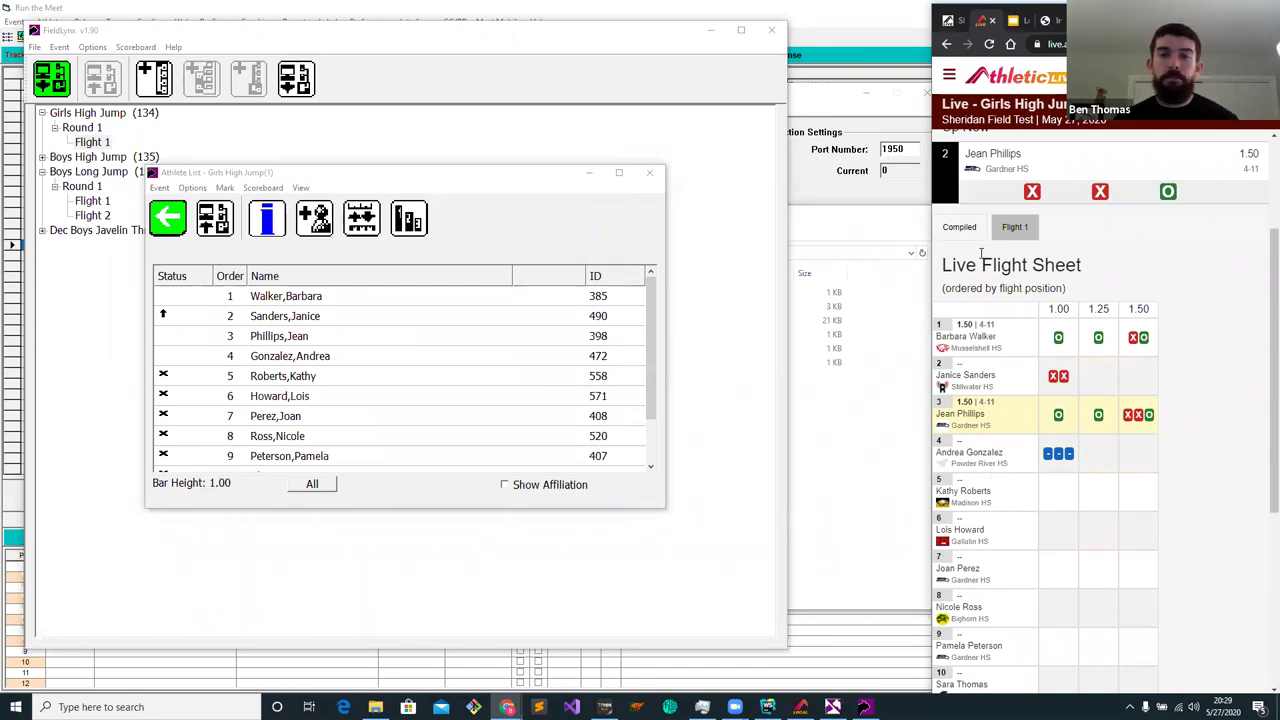
click(975, 231)
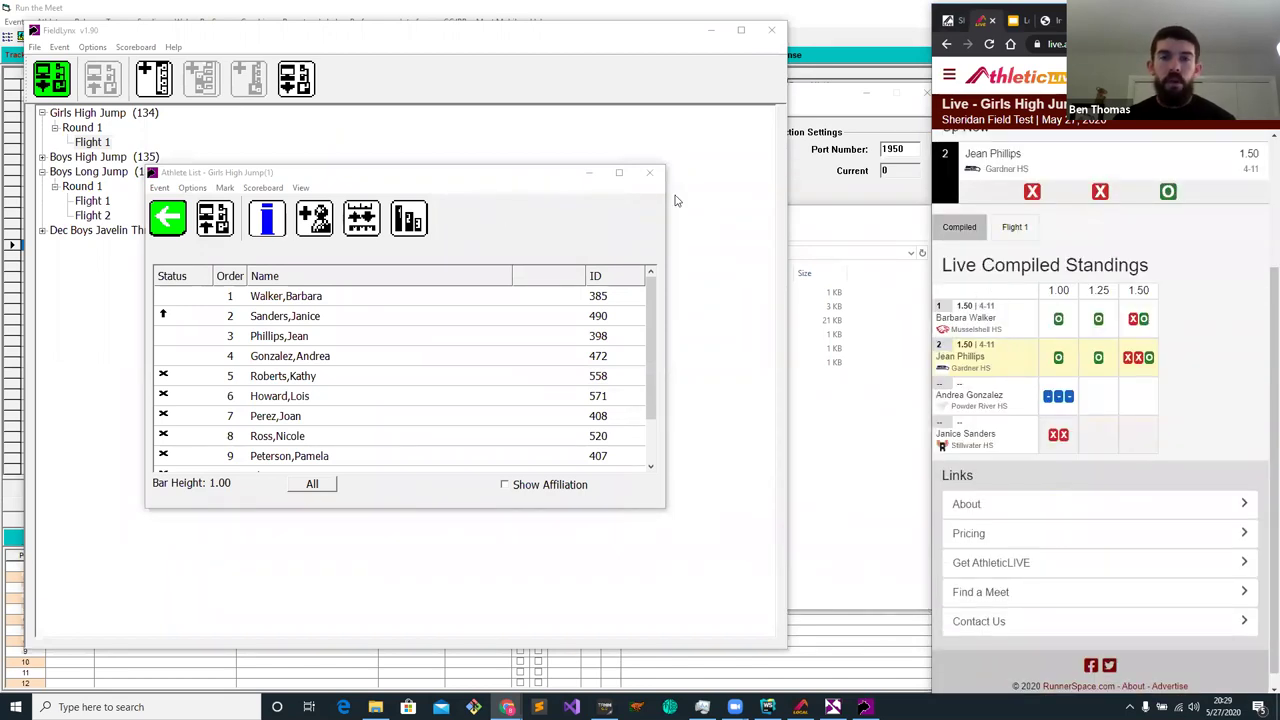
scroll(1080, 250, up, 2)
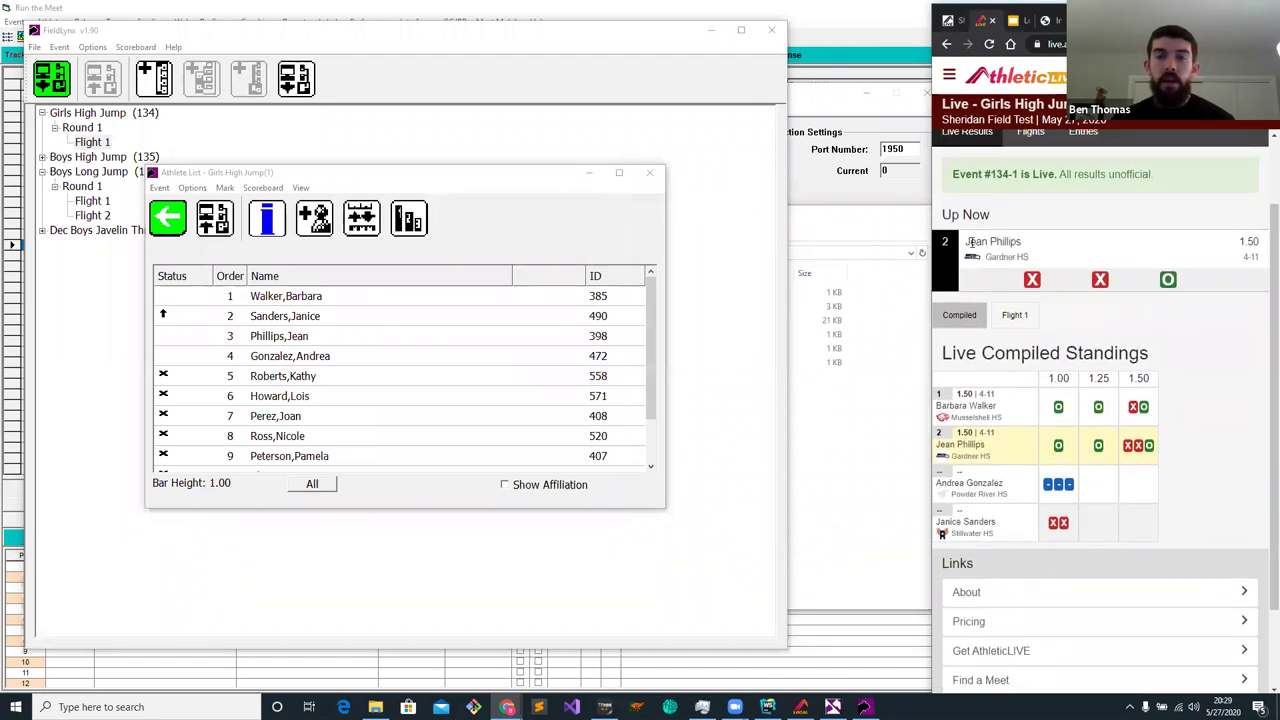
Record a first-attempt clearance at 1.25 for the fourth athlete, then close Girls High Jump flight 1
double_click(300, 360)
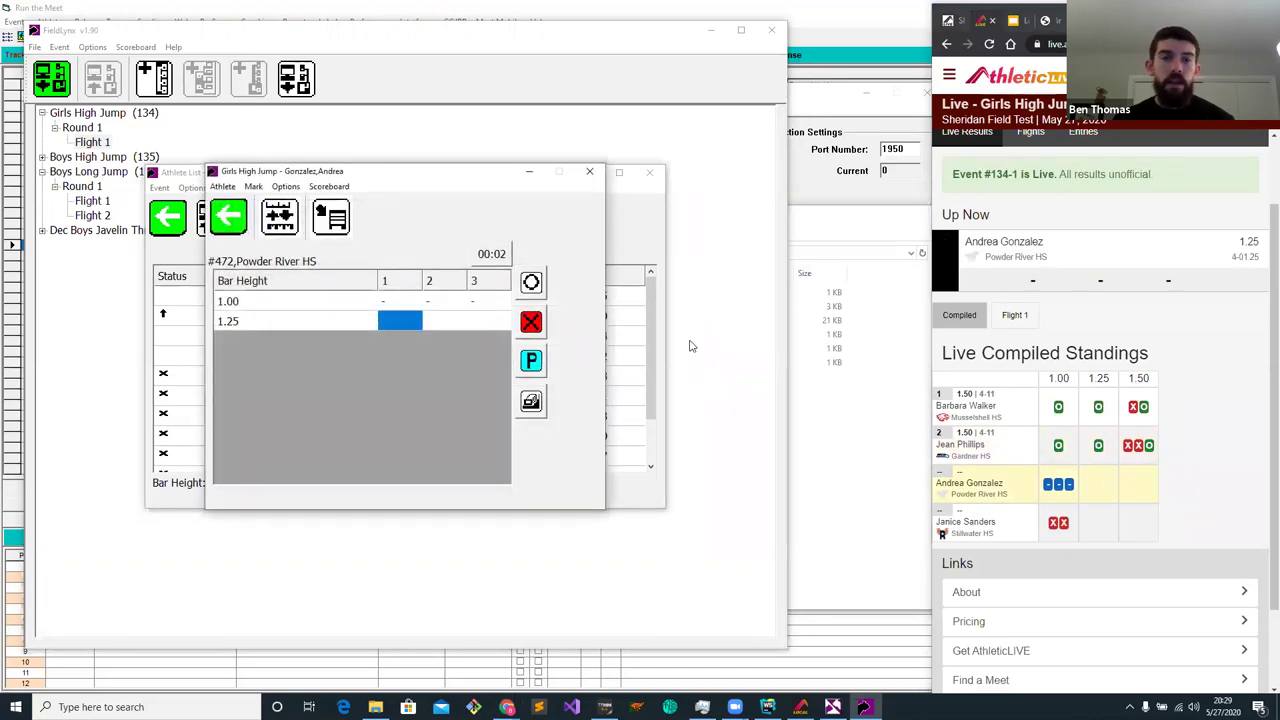
click(531, 283)
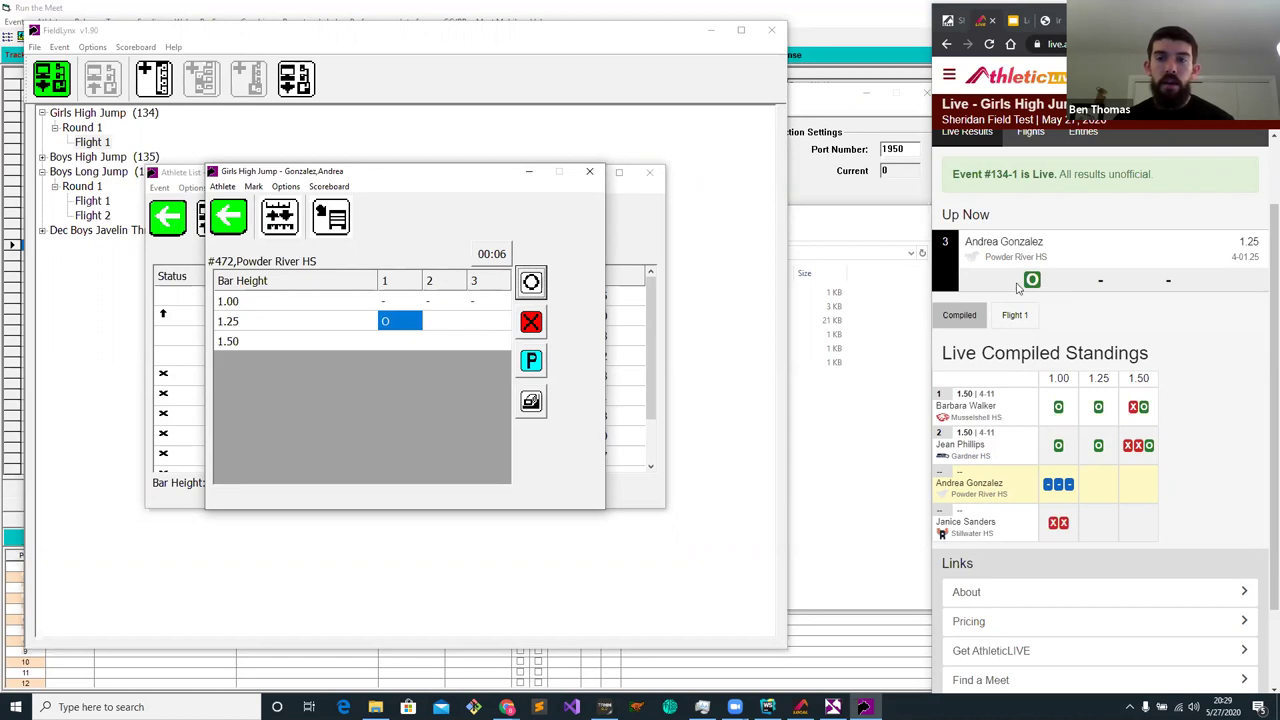
click(230, 218)
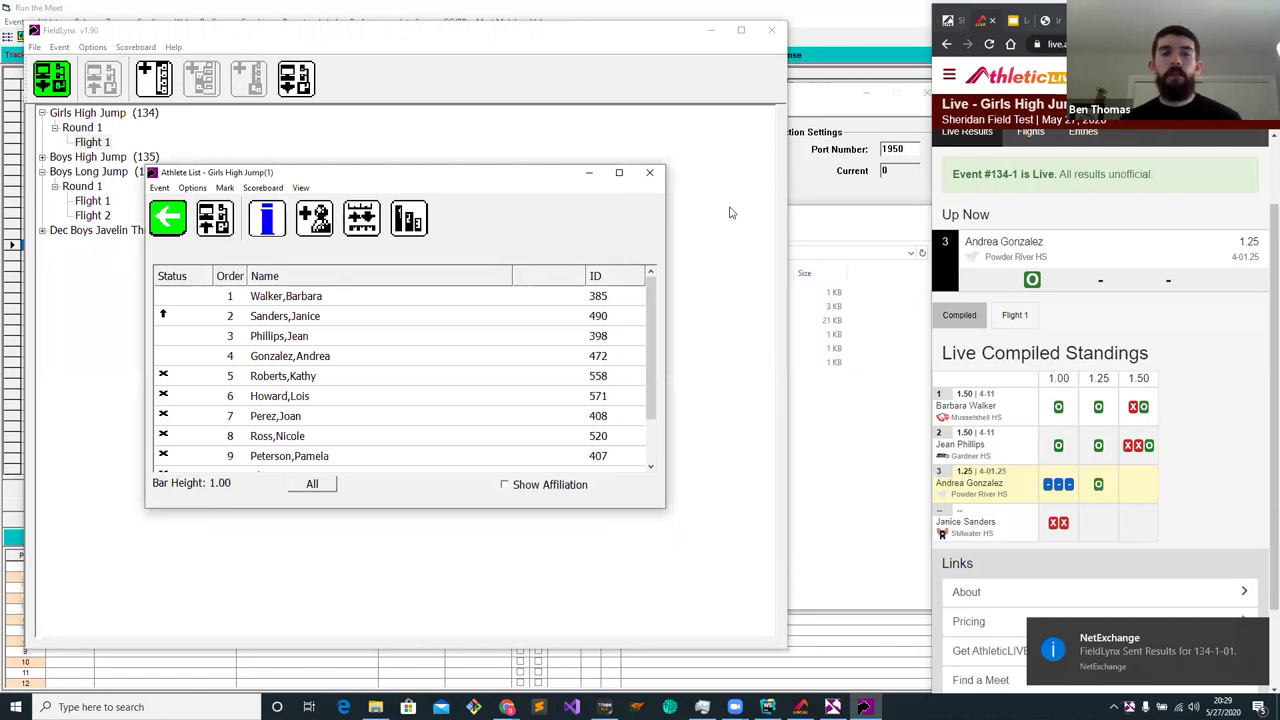
click(648, 176)
scroll(1128, 323, up, 2)
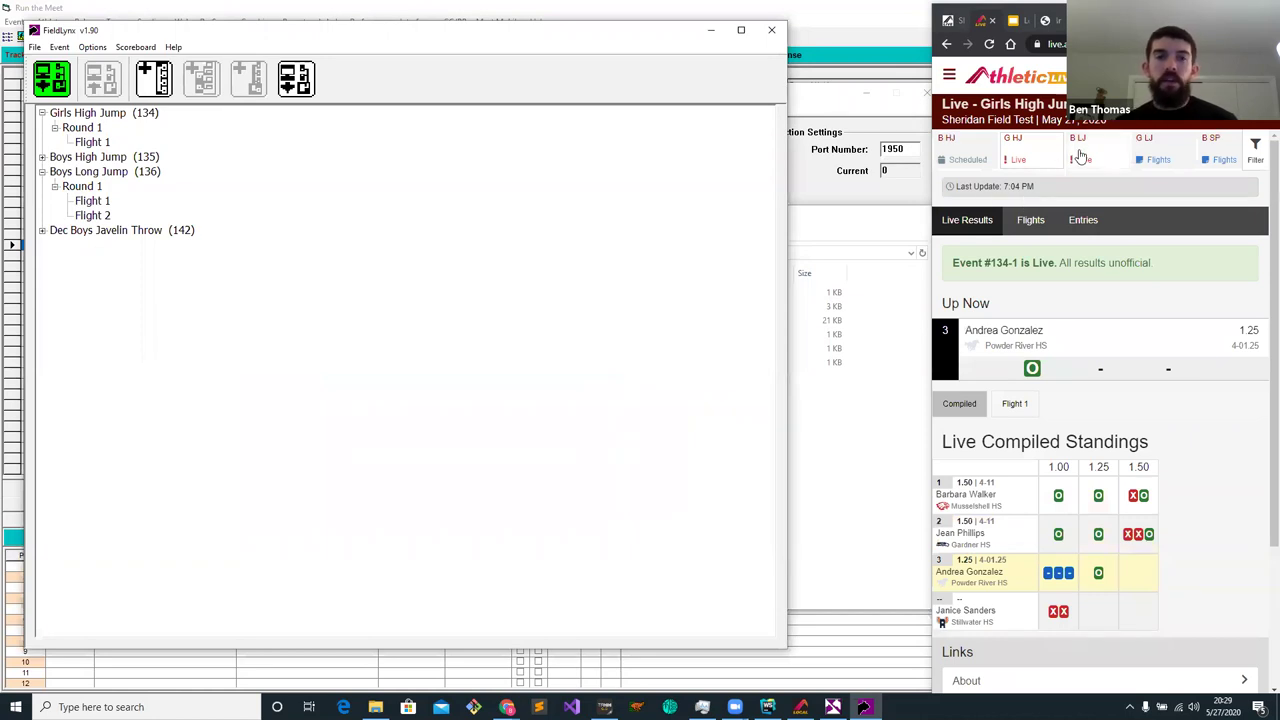
Open flight 1 of Dec Boys Javelin Throw round 9 and accept its setup with metric measurement and 3 attempts
click(42, 231)
click(54, 245)
double_click(94, 260)
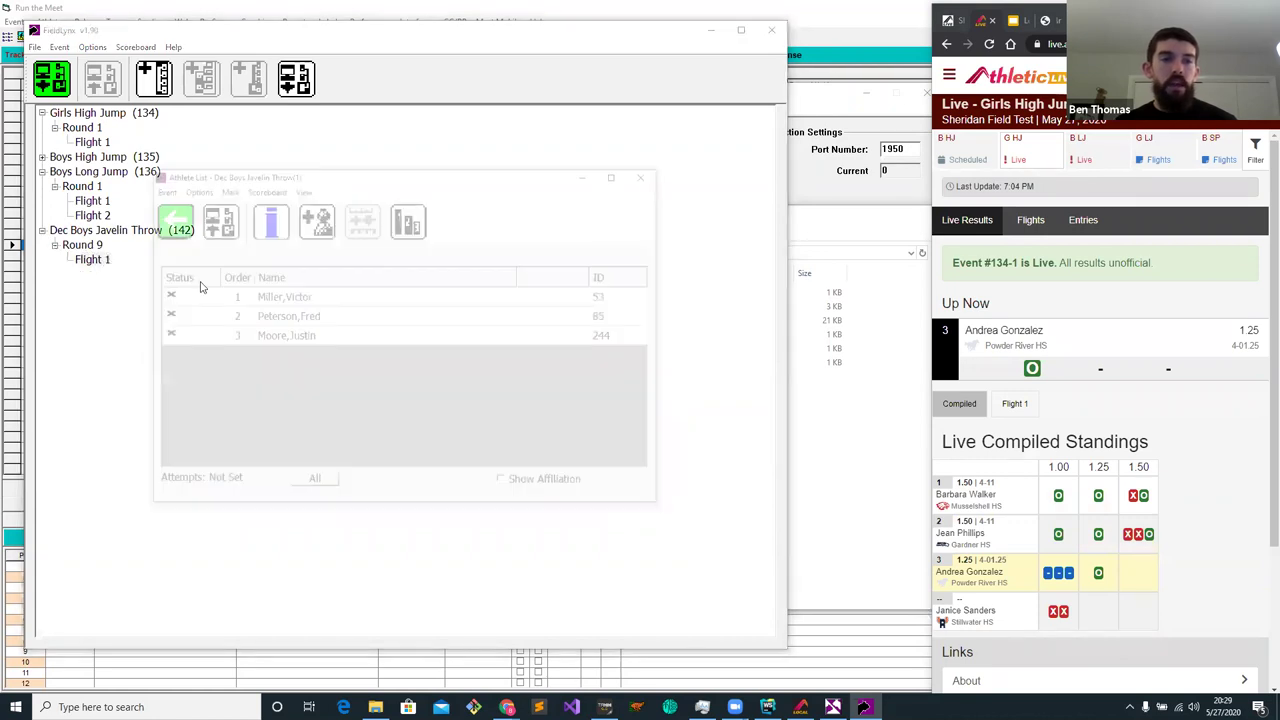
click(266, 218)
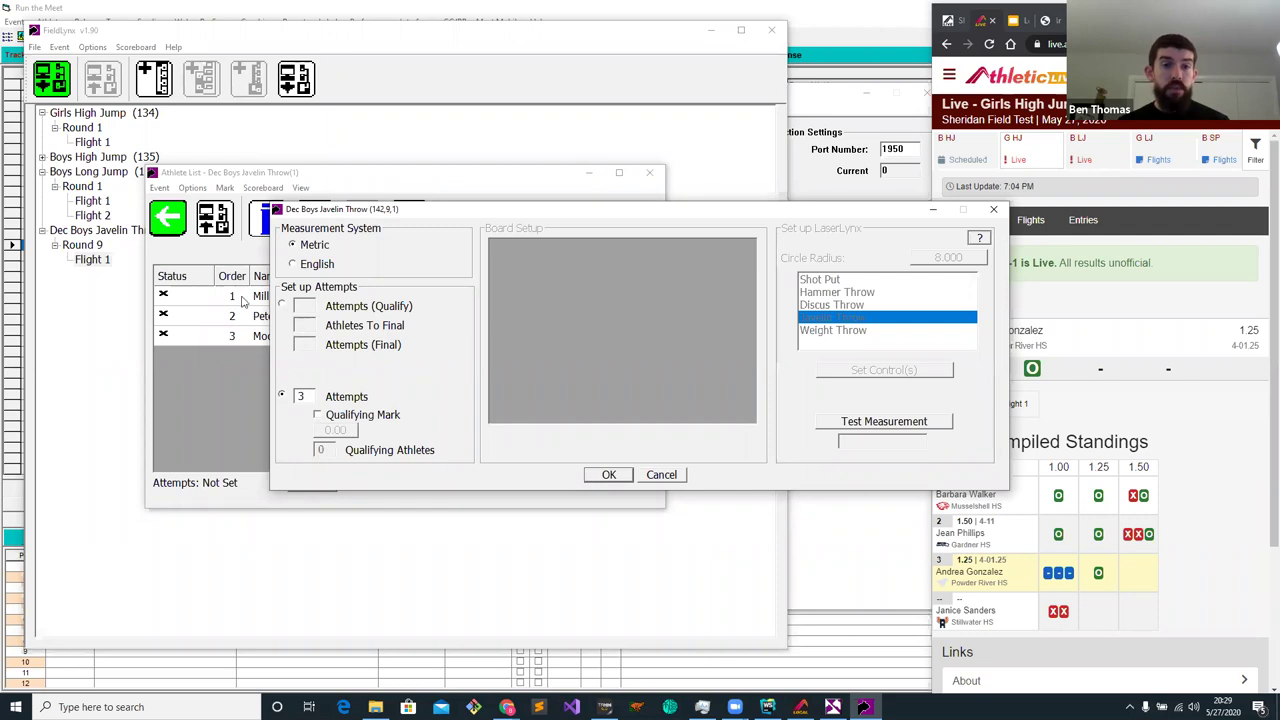
key(Return)
Check in all three athletes of the Dec Boys Javelin Throw flight
double_click(180, 296)
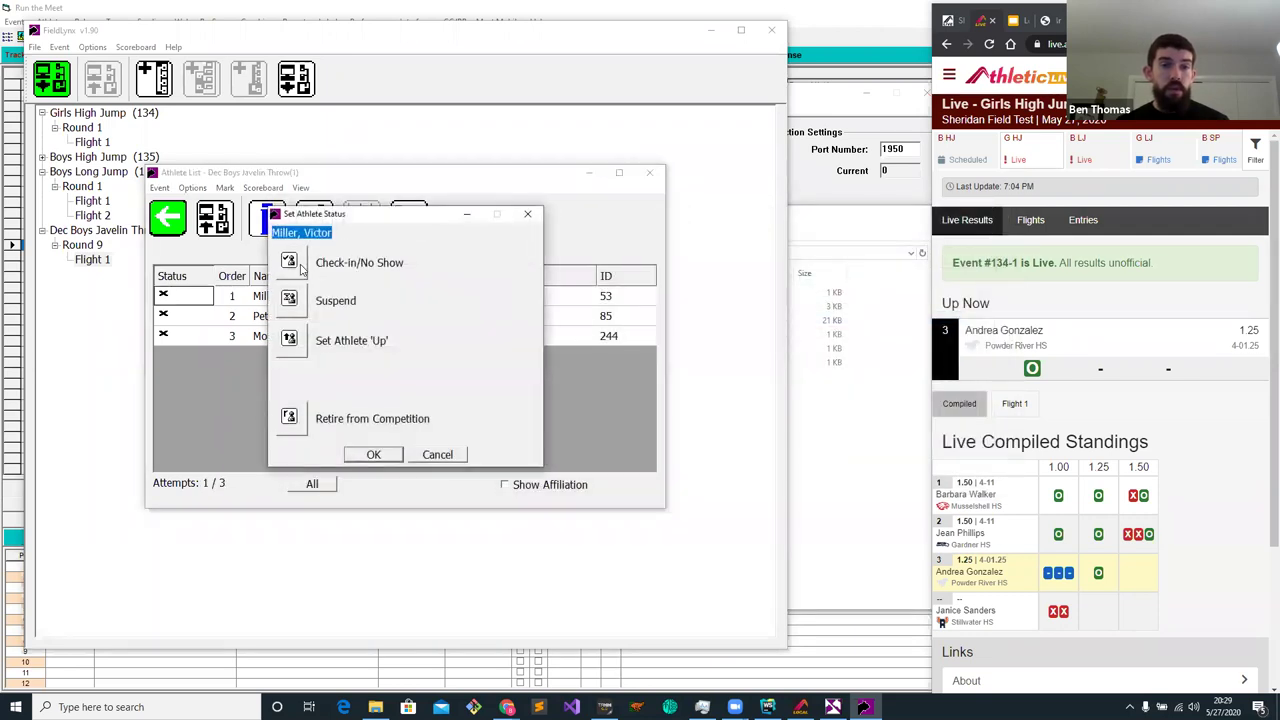
key(Return)
double_click(190, 336)
key(Return)
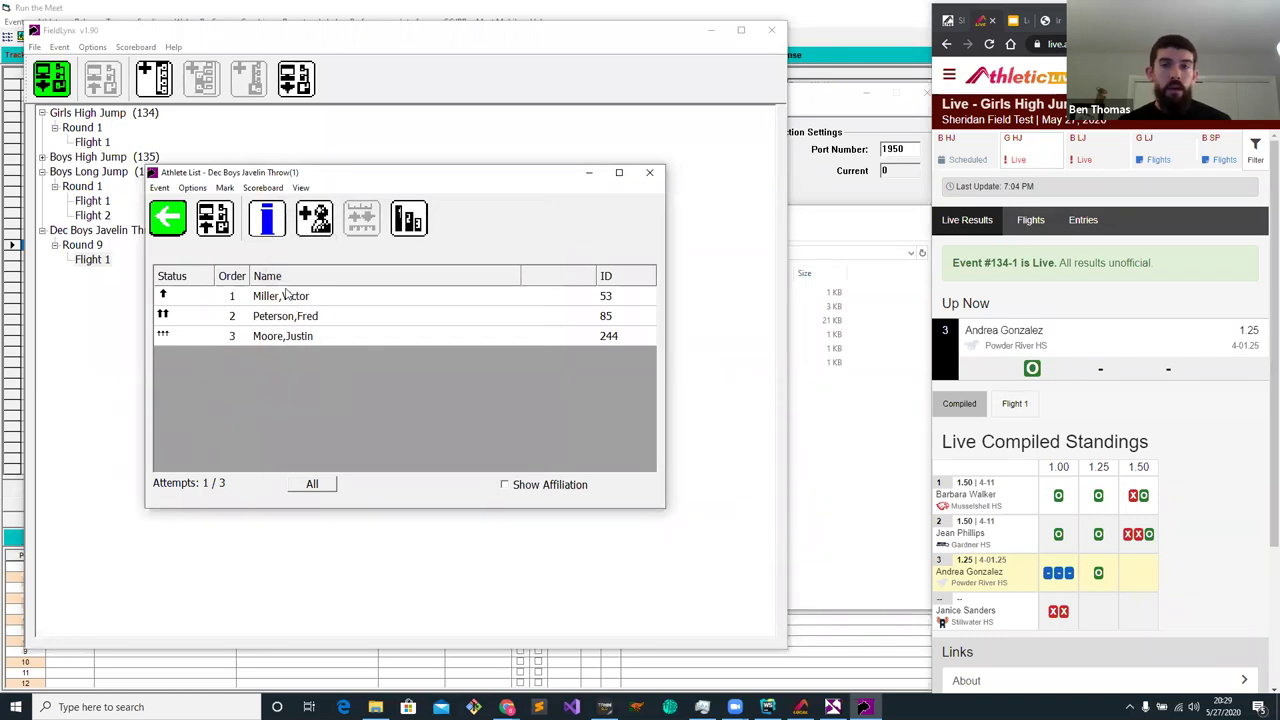
Record a first-attempt mark of 50.00 for the first athlete in the Dec Boys Javelin Throw, then return to the athlete list
double_click(271, 296)
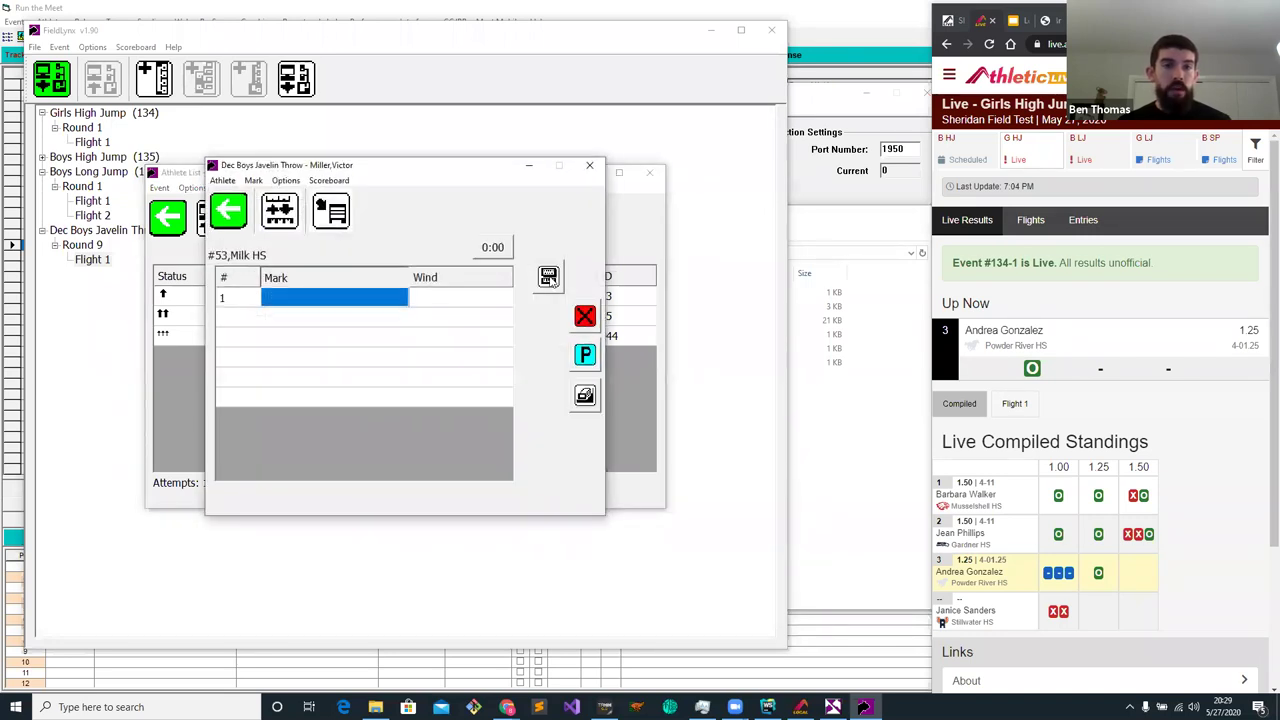
text(50.)
click(366, 440)
click(366, 440)
click(307, 418)
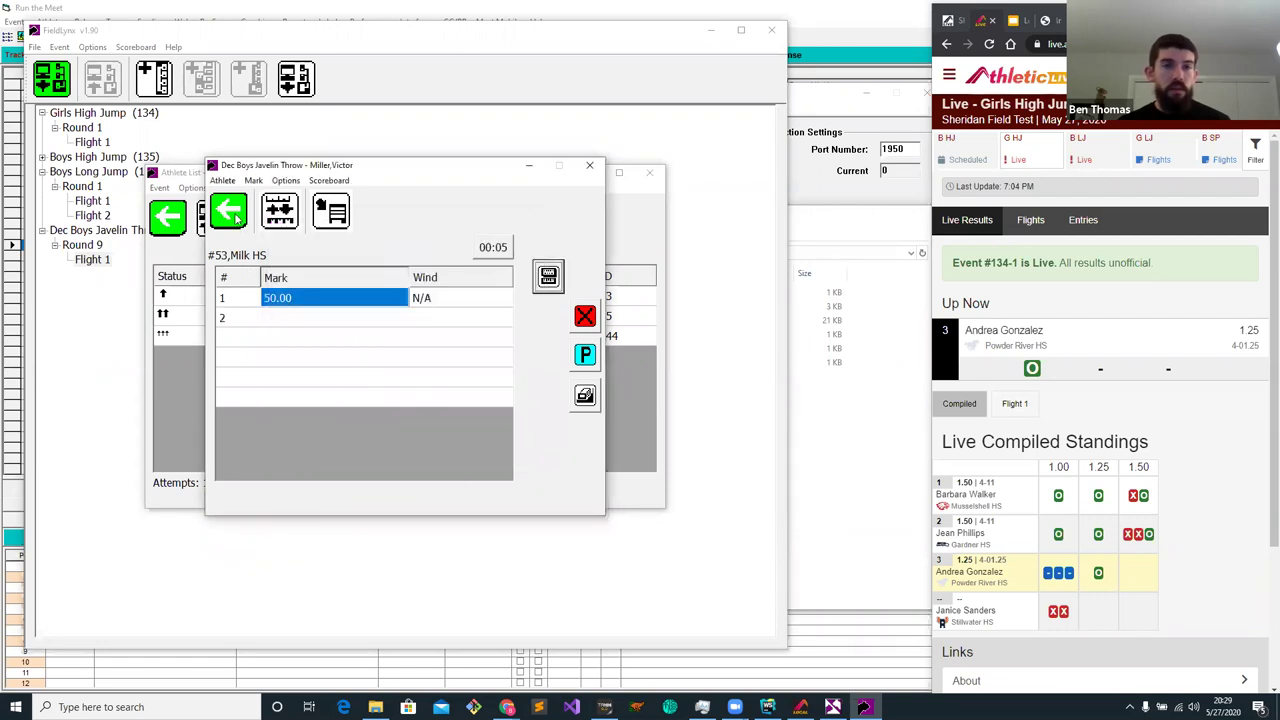
click(230, 212)
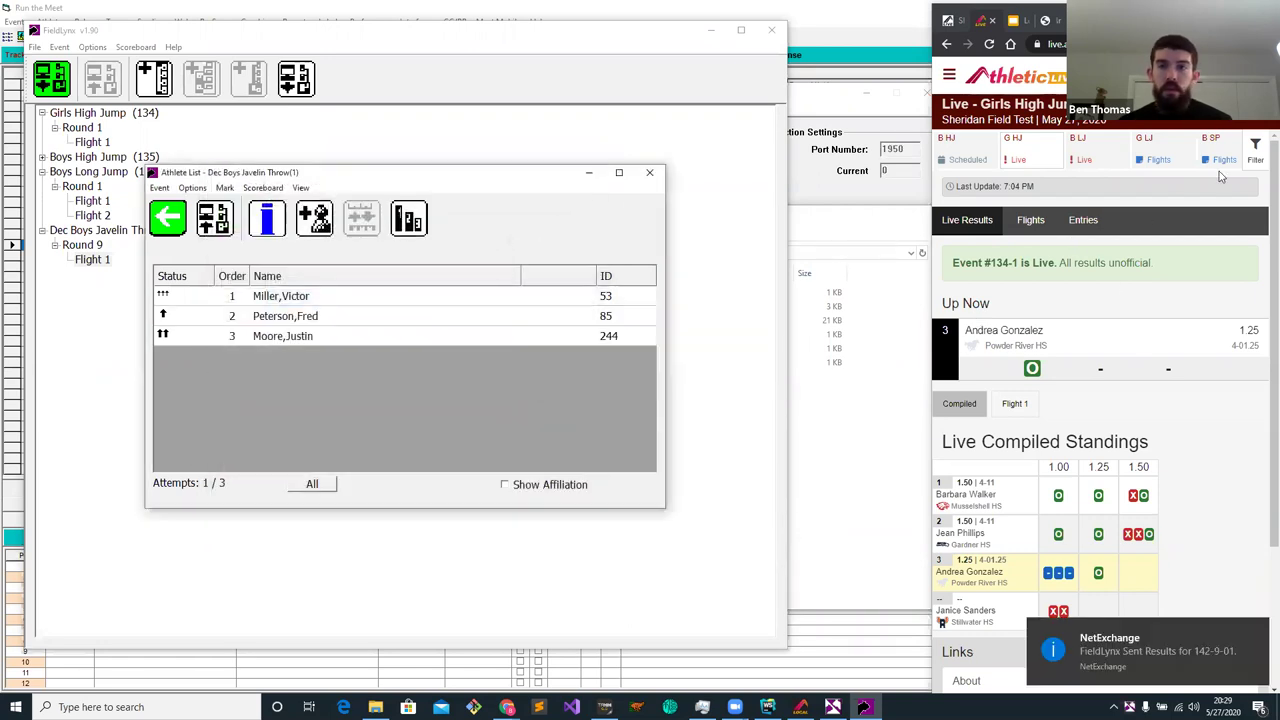
On AthleticLIVE, check the Dec Boys Javelin Throw live results for the first athlete's last mark and decathlon points
click(1015, 119)
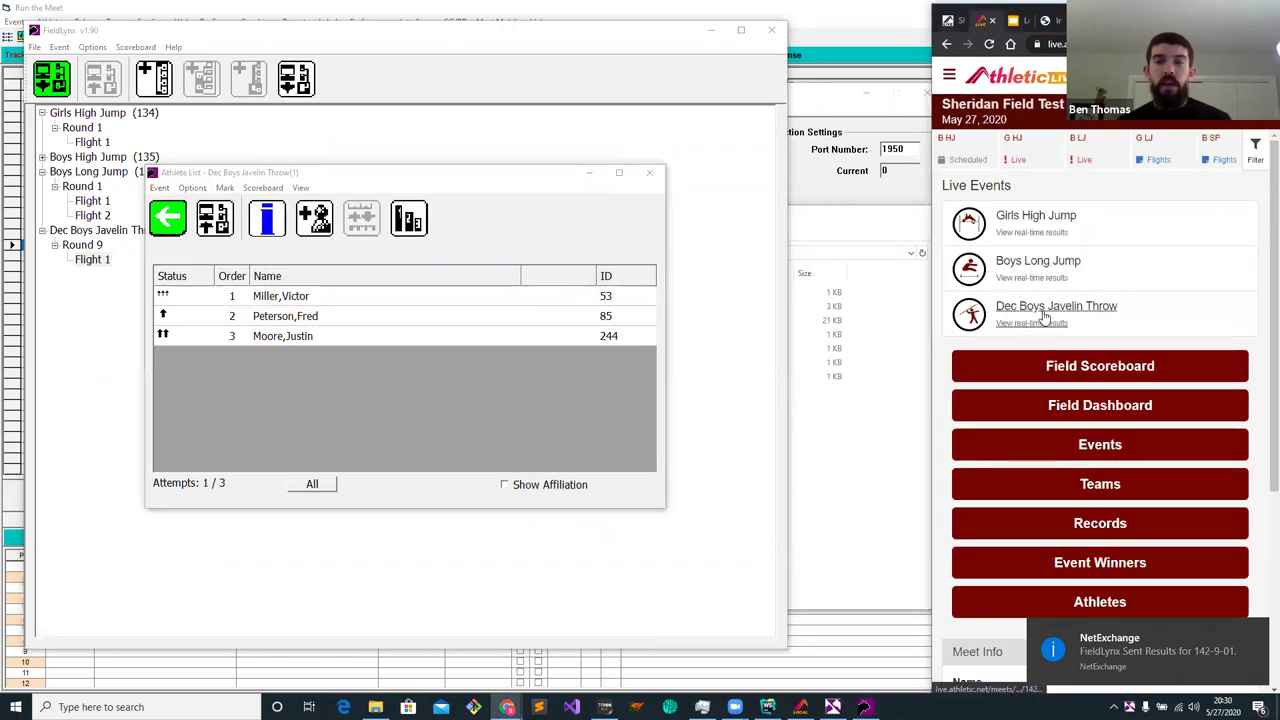
click(1043, 318)
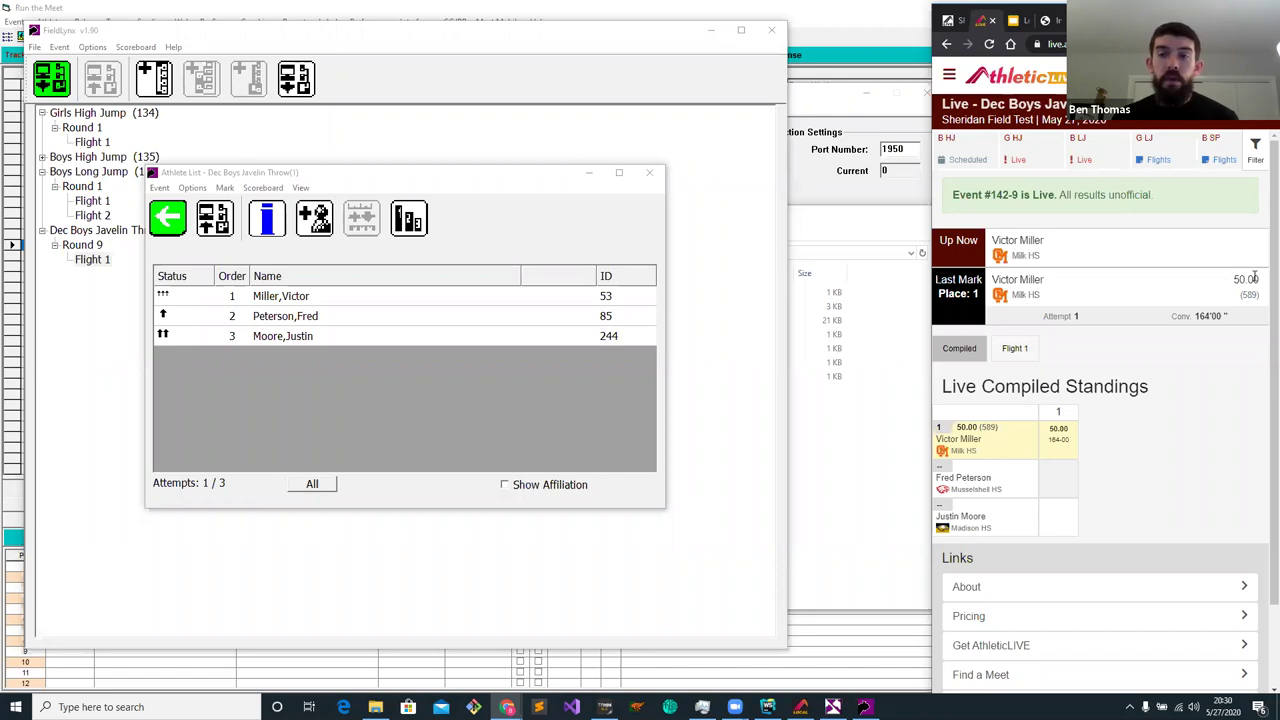
double_click(995, 428)
Record a first-attempt mark of 60.00 for the second Dec Boys Javelin Throw athlete in FieldLynx, then return to the athlete list
double_click(272, 320)
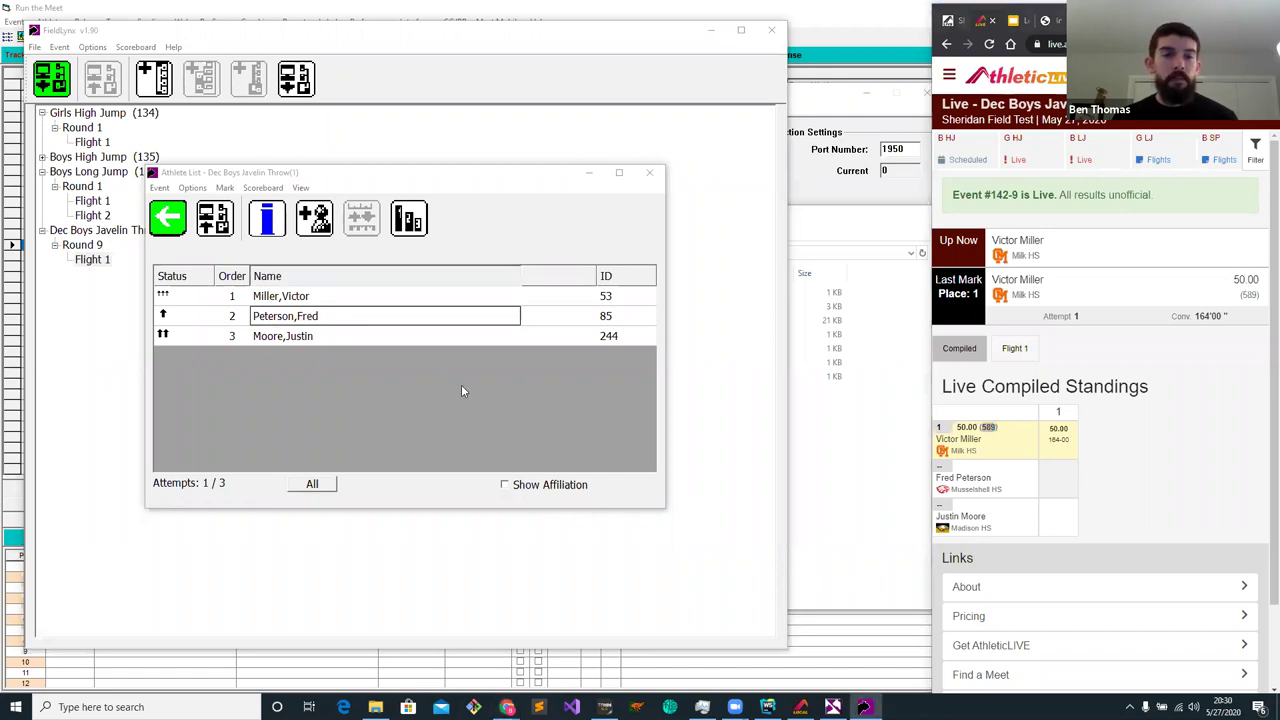
click(448, 352)
click(353, 427)
click(398, 427)
double_click(353, 427)
click(316, 380)
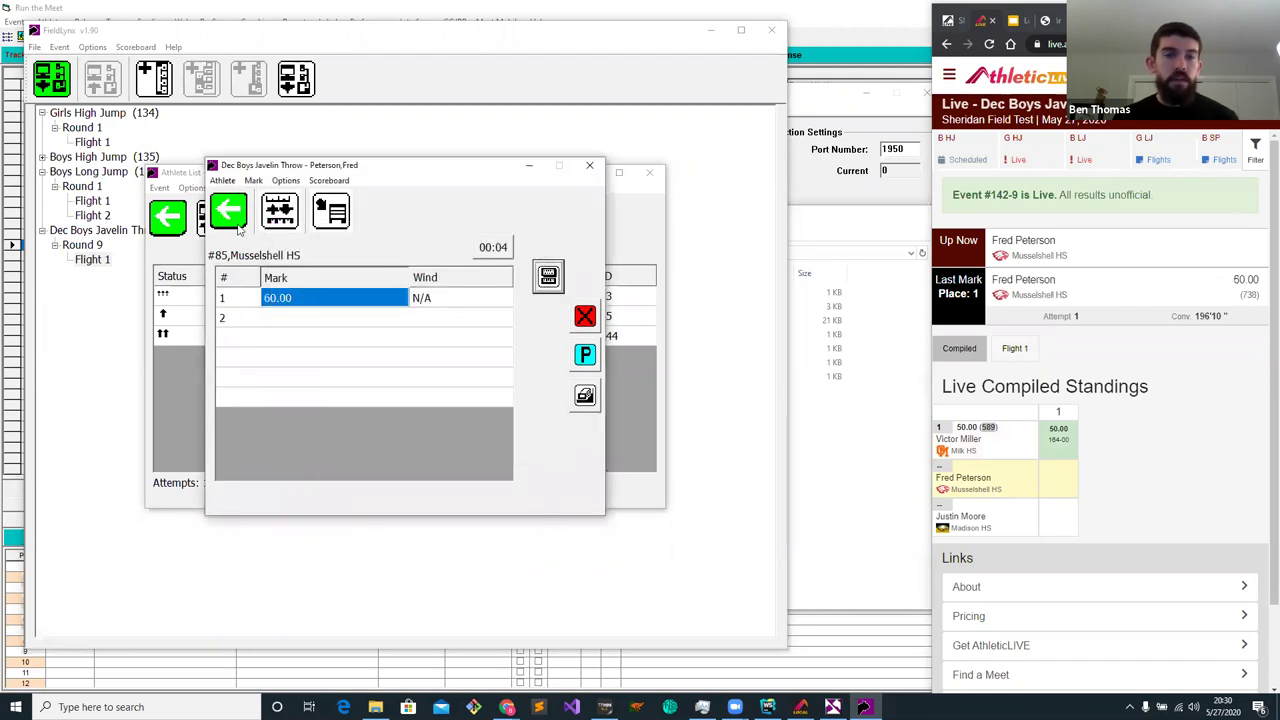
click(232, 214)
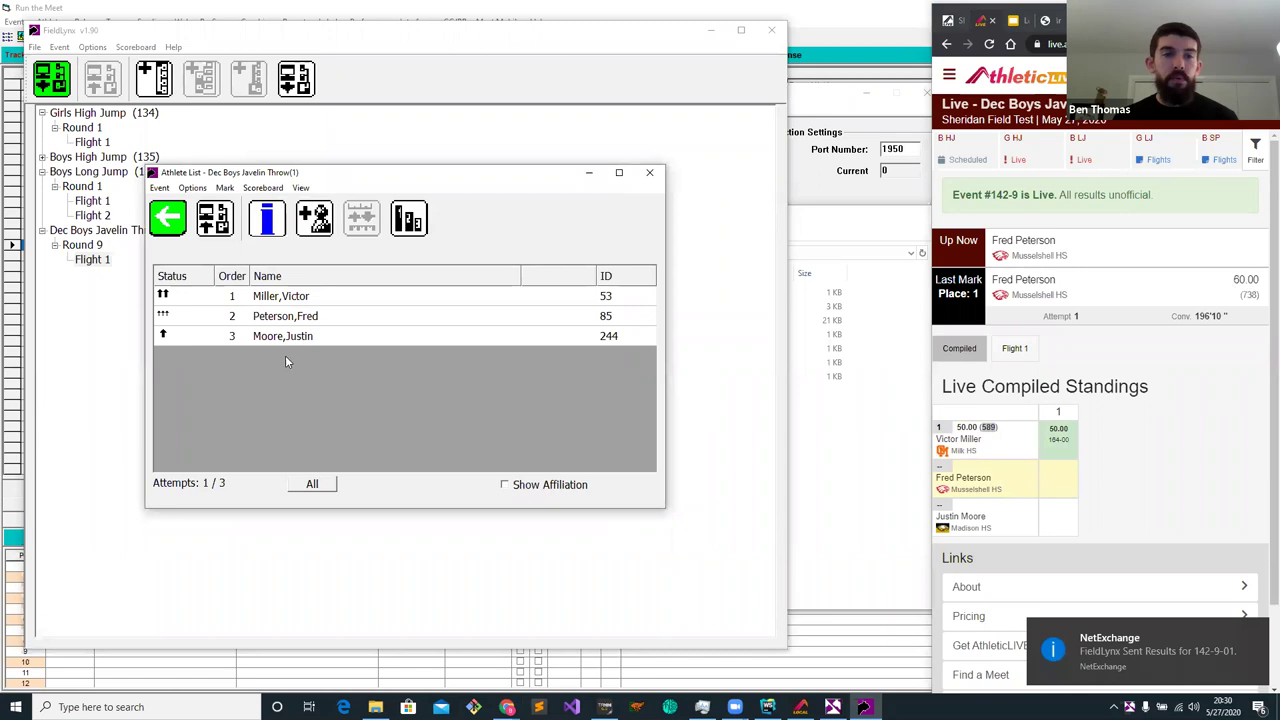
Record a first-attempt foul for the third Dec Boys Javelin Throw athlete and return to the athlete list
double_click(437, 337)
click(585, 318)
click(228, 212)
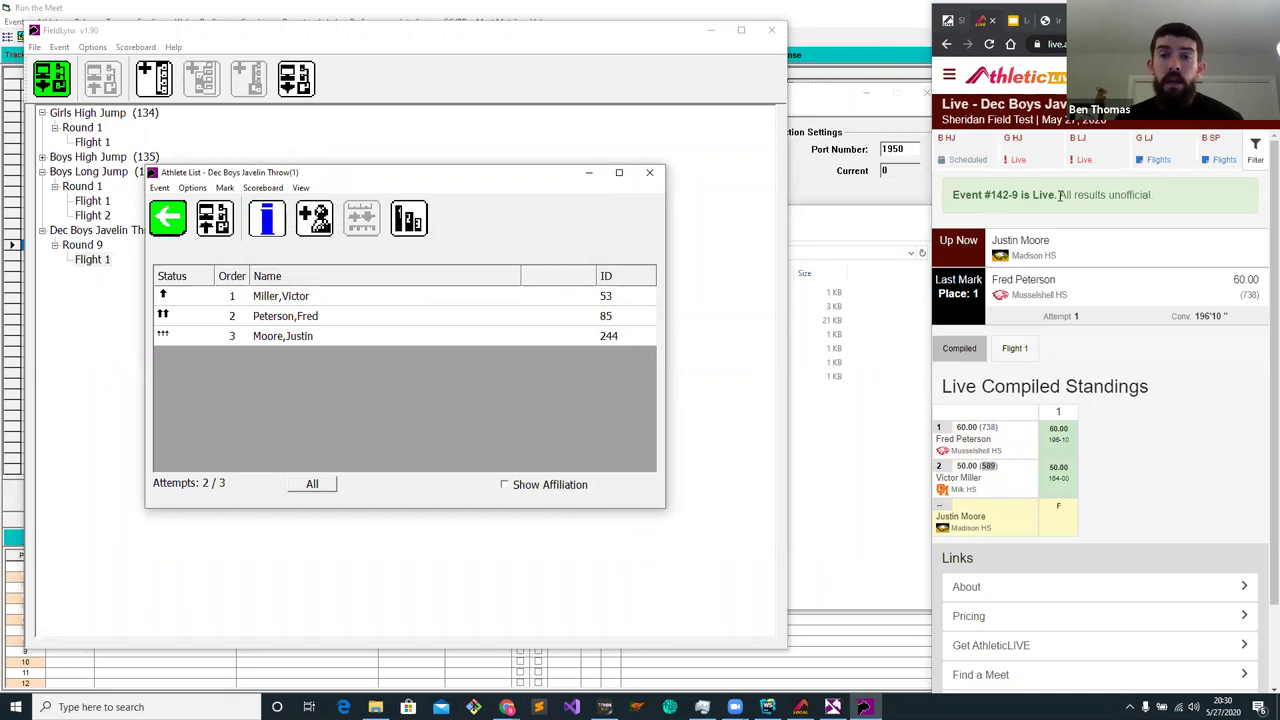
Open the Live Field Dashboard on AthleticLIVE in a maximized window and review each live event's summary and top standings
click(949, 77)
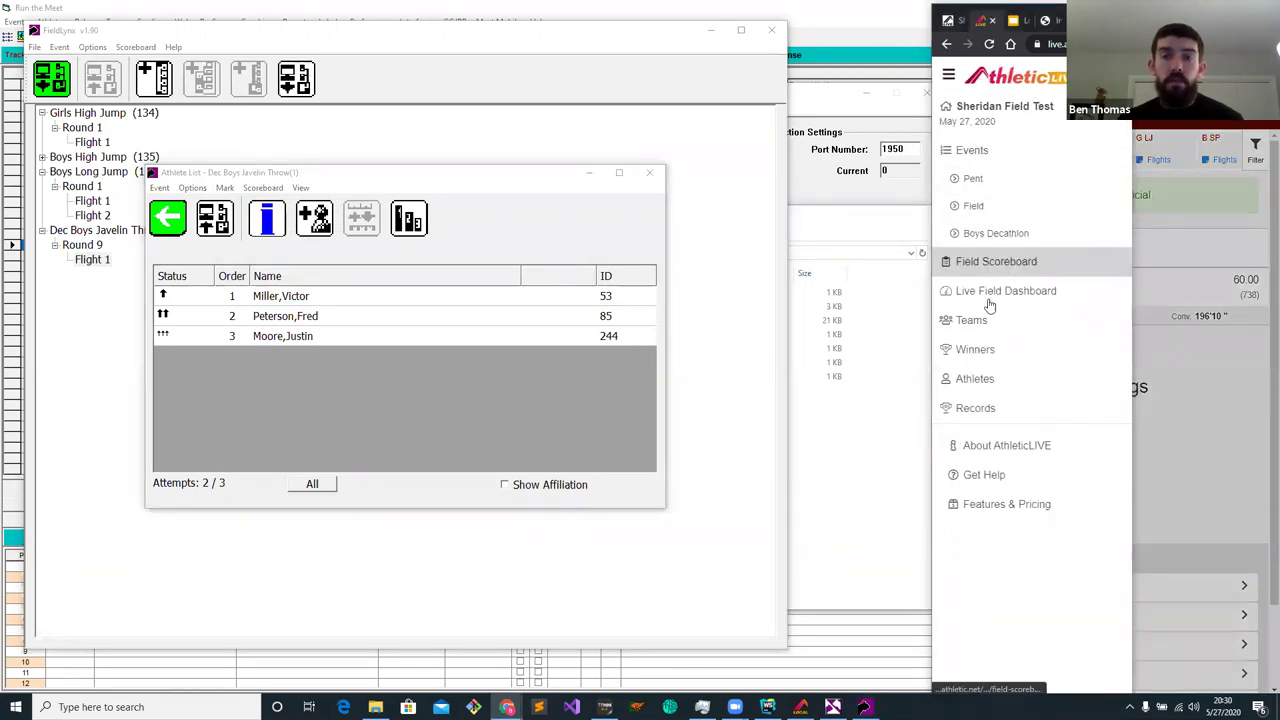
click(1005, 291)
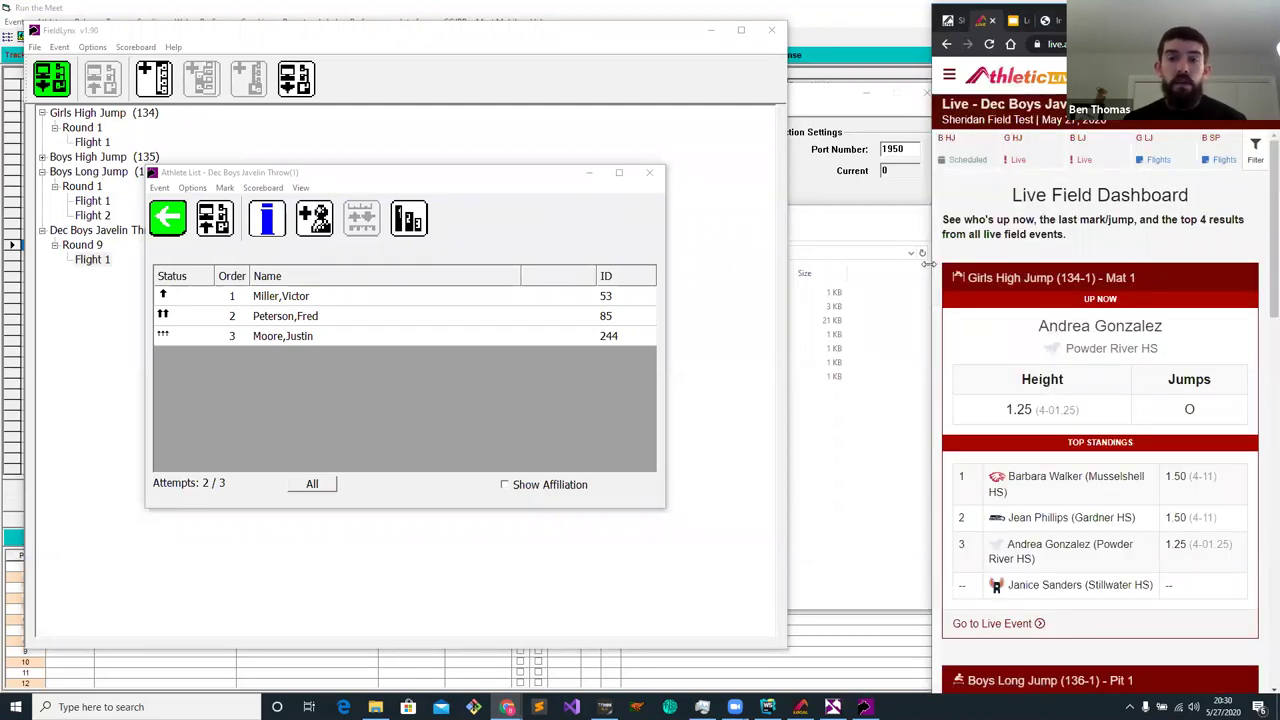
key(super+Up)
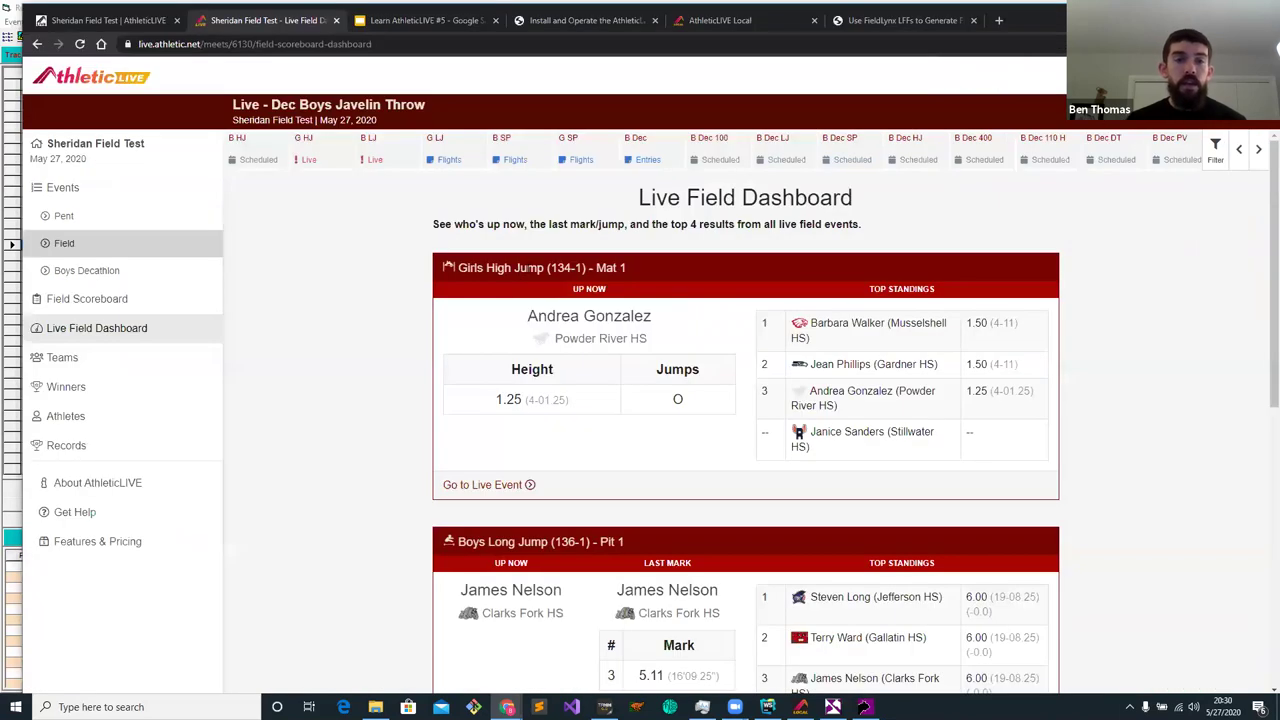
scroll(544, 268, down, 1)
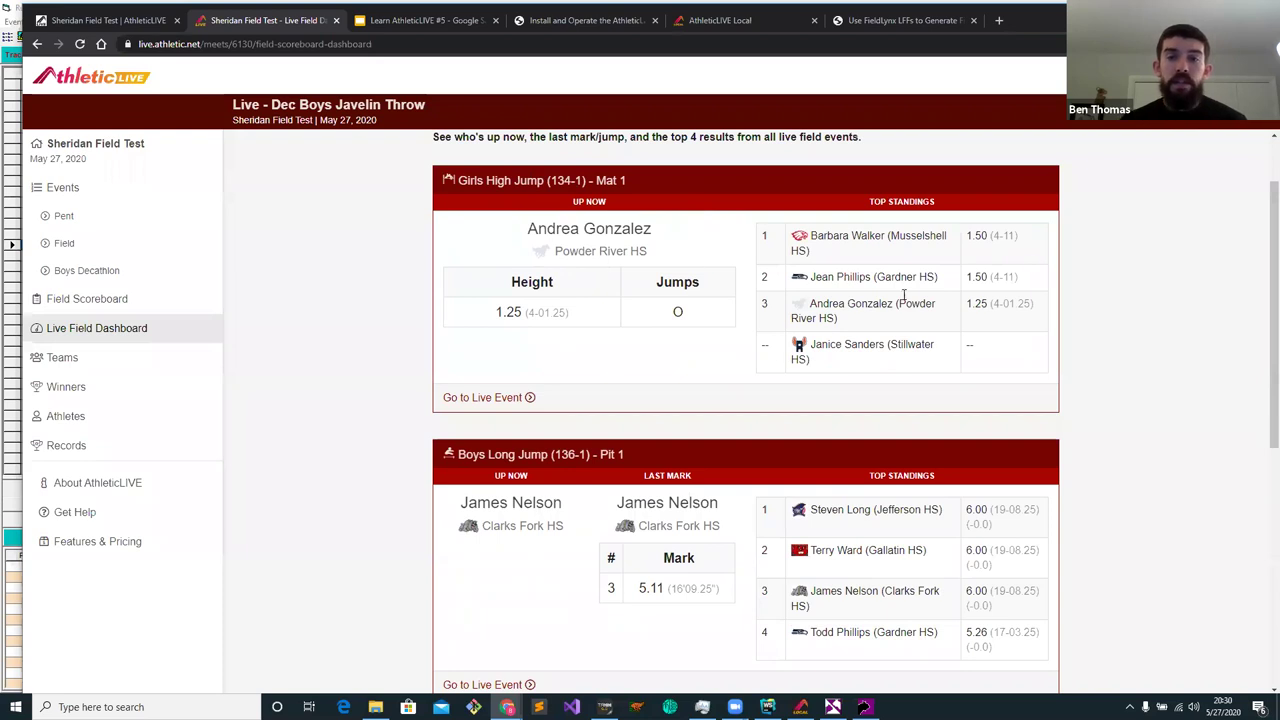
drag(1052, 247, 1046, 258)
scroll(890, 257, down, 1)
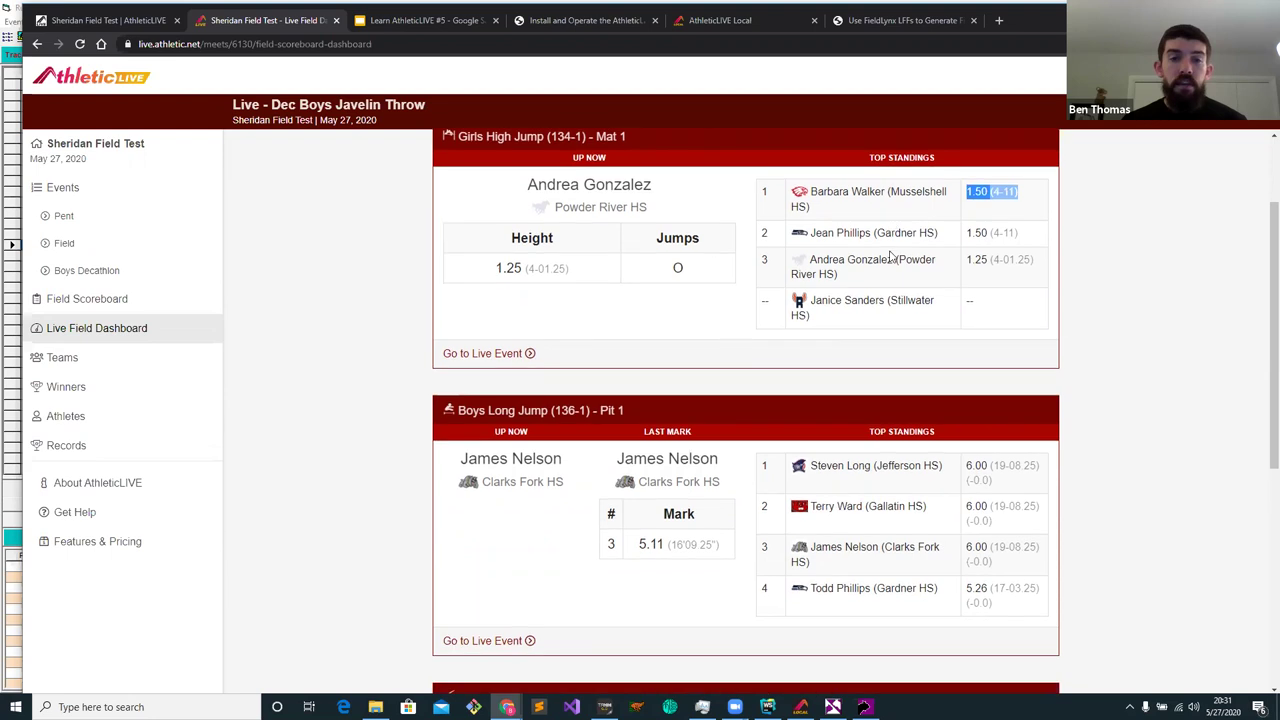
scroll(700, 350, down, 1)
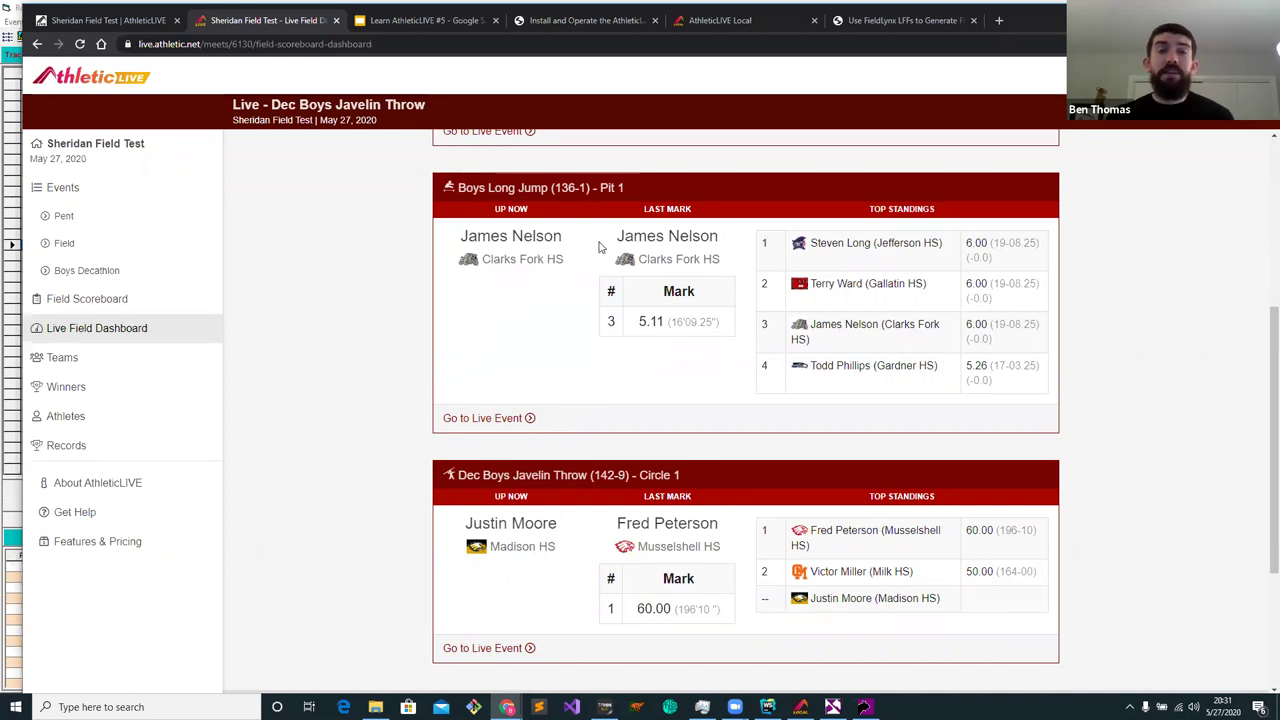
View the Boys Long Jump live event from its dashboard summary, then return to the dashboard's Dec Boys Javelin Throw summary
click(493, 420)
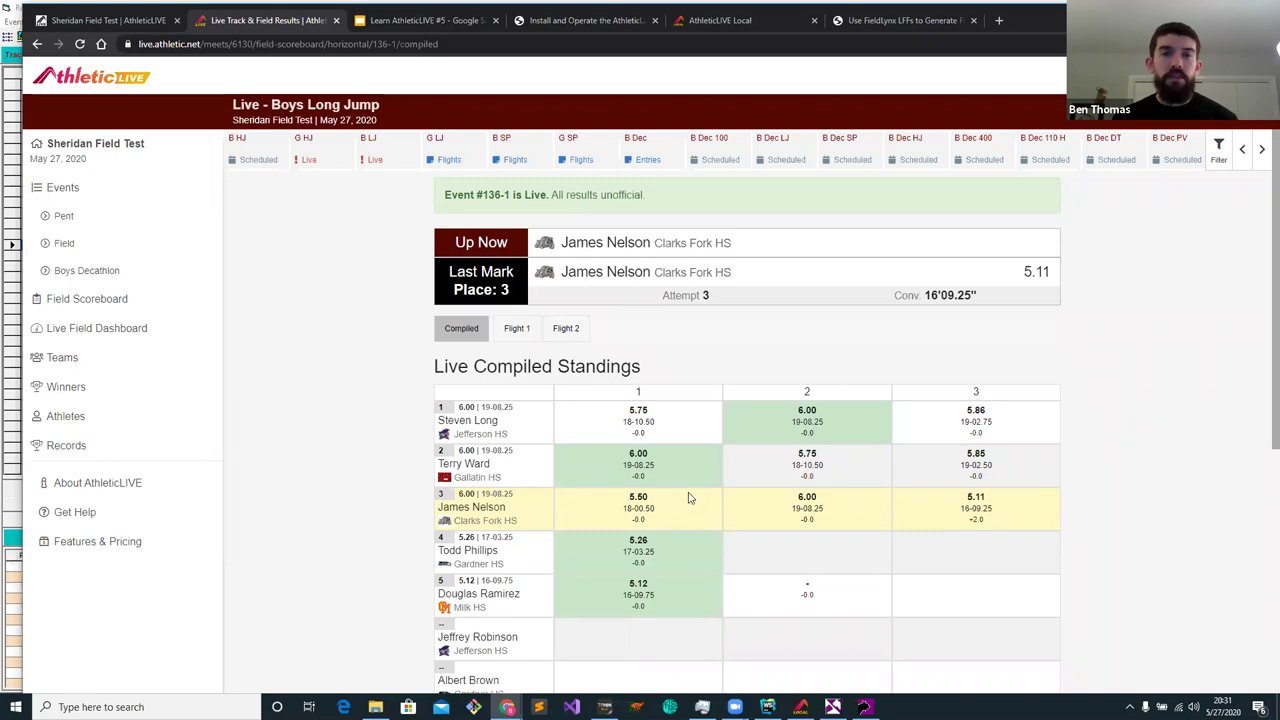
click(108, 331)
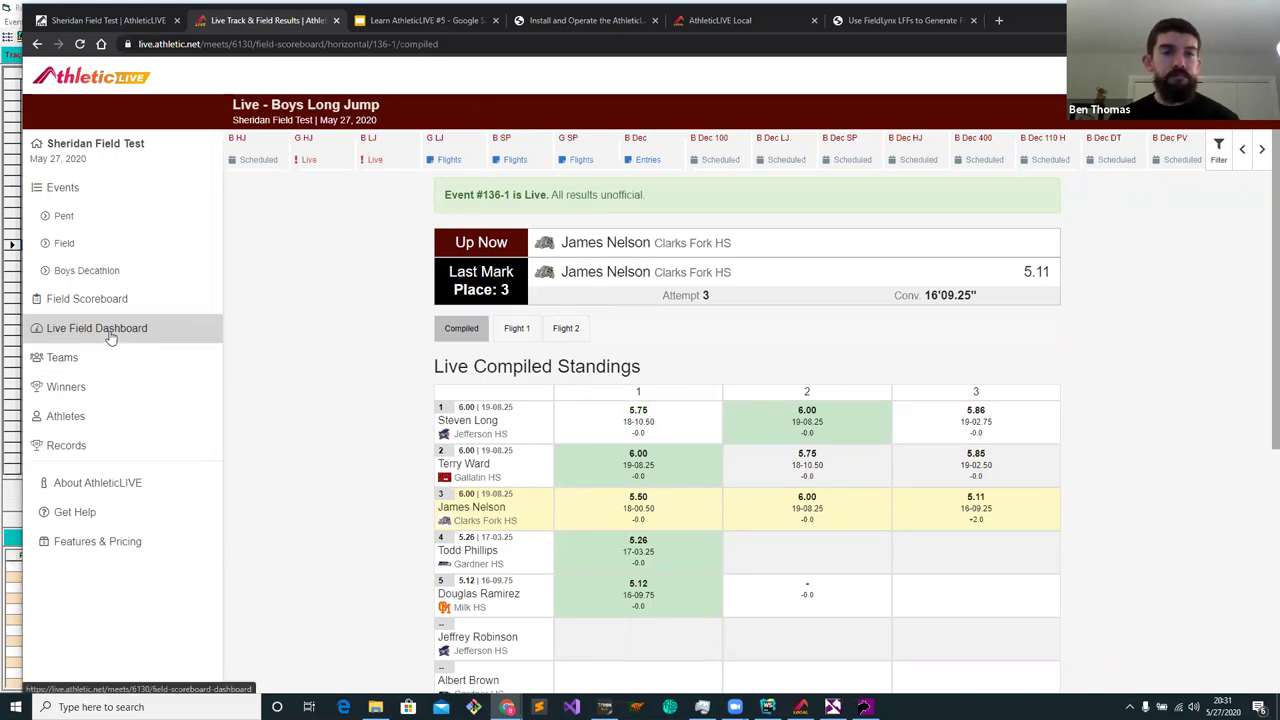
scroll(815, 322, down, 1)
scroll(815, 322, down, 5)
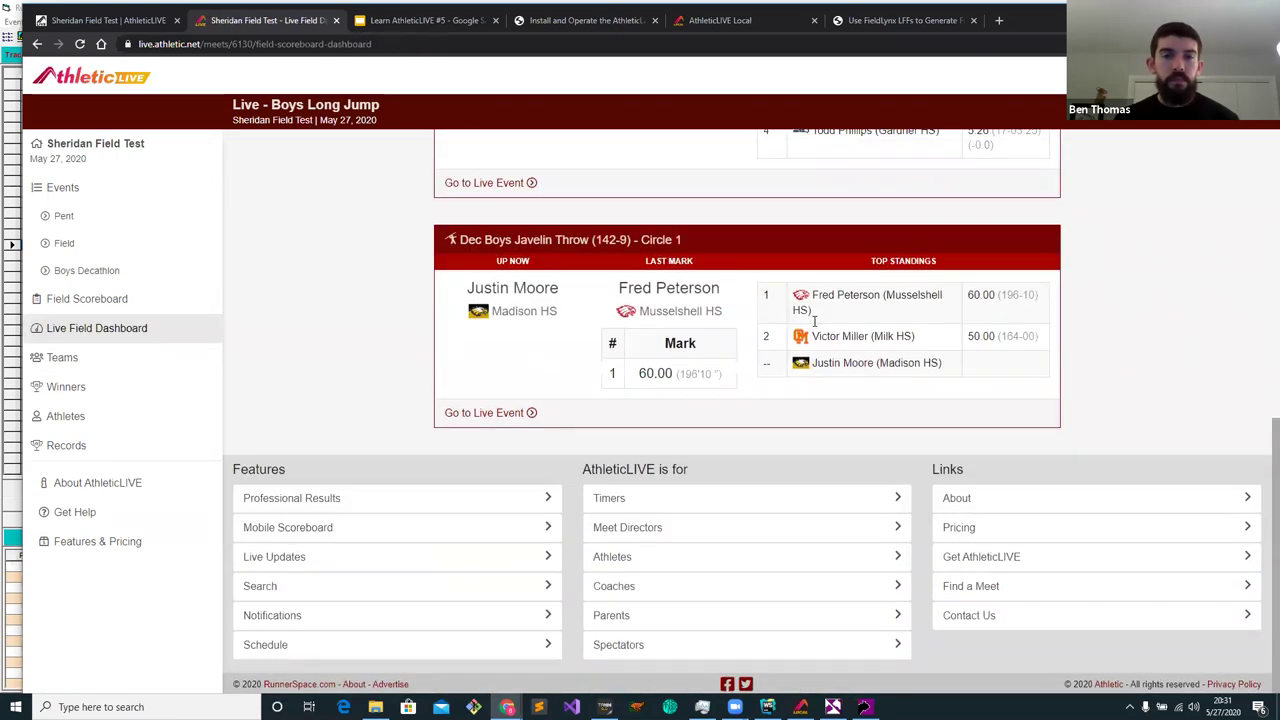
Review the Topics slide of the Learn AthleticLIVE #5 presentation, then bring up the field folder's result files
click(390, 22)
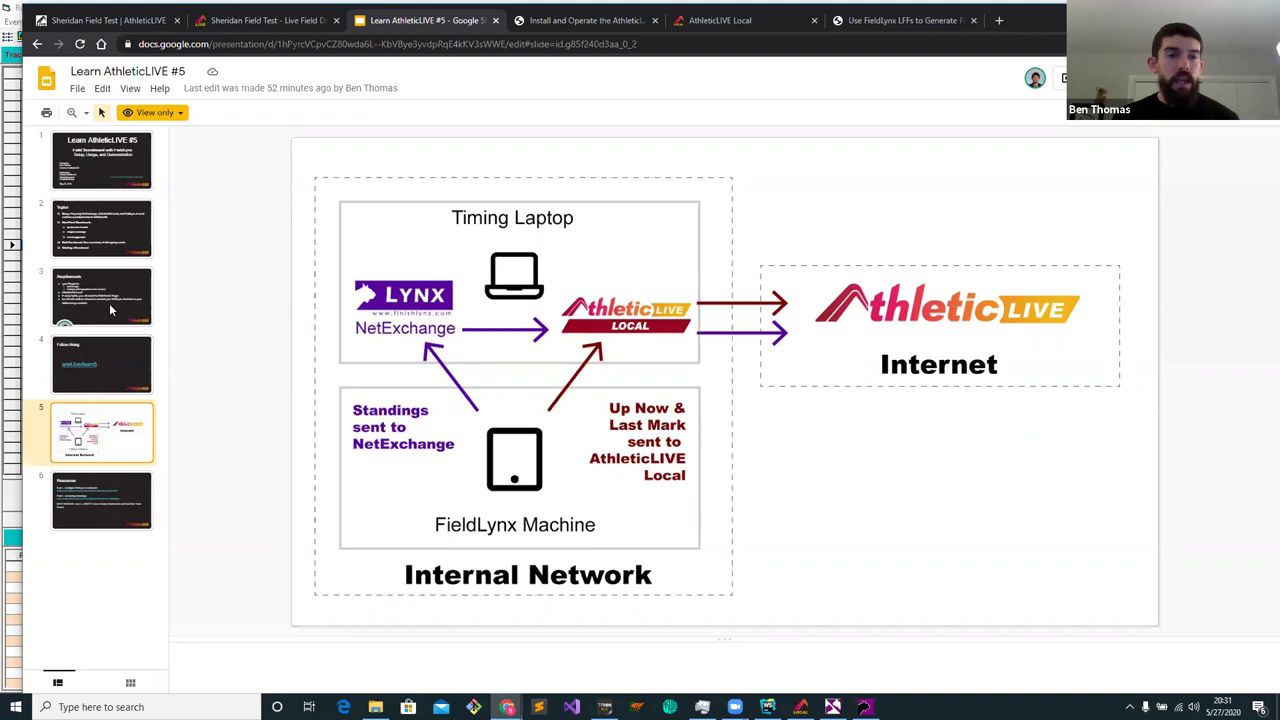
click(101, 228)
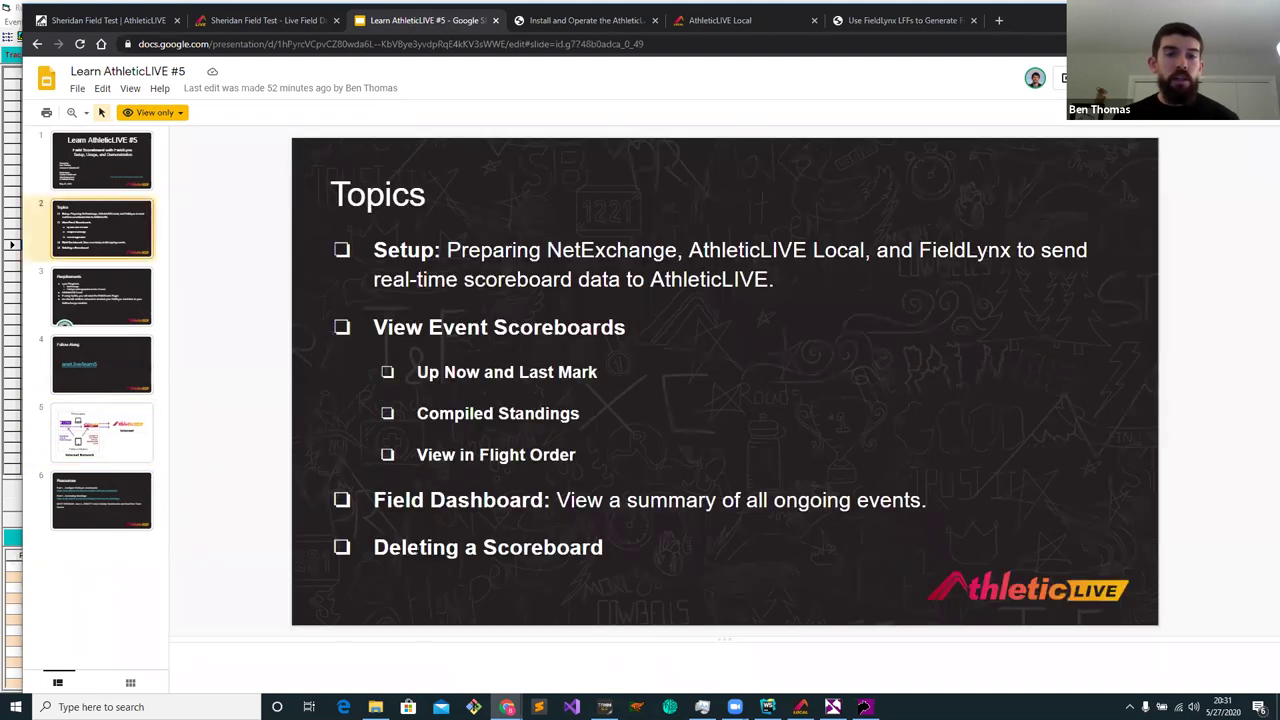
click(375, 707)
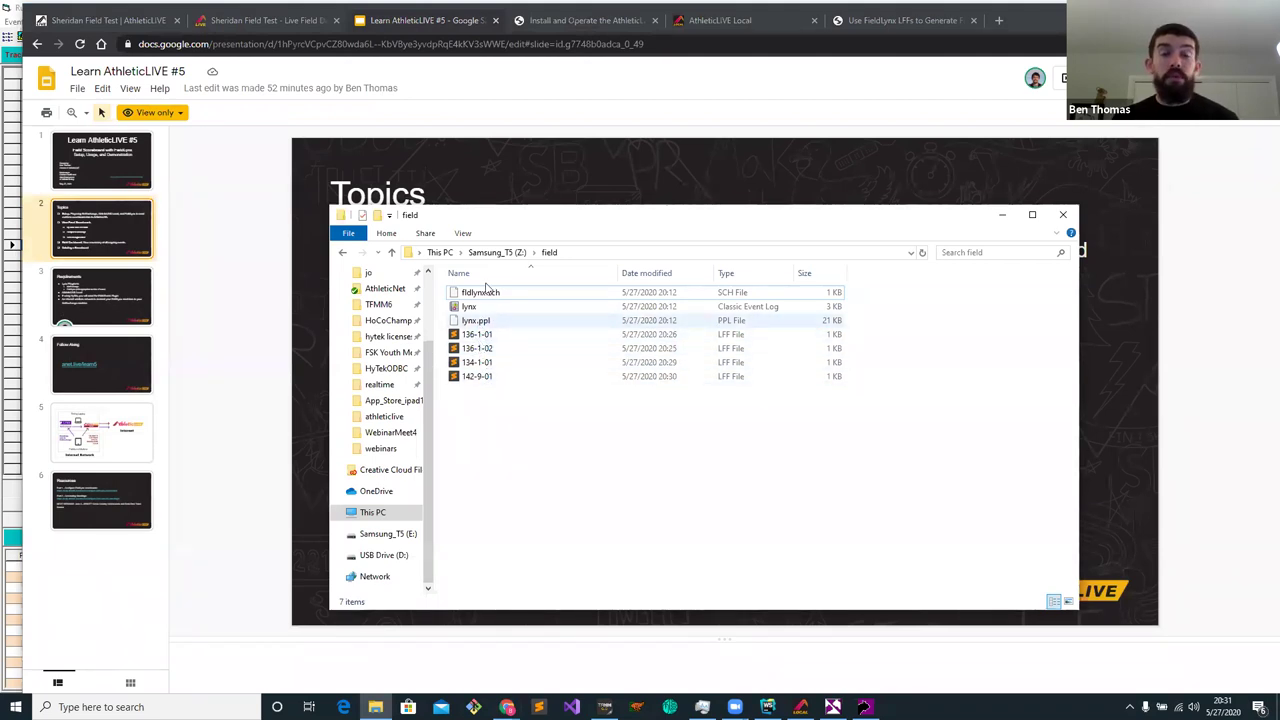
Return to the Sheridan Field Test home page on AthleticLIVE and view its live events
click(266, 22)
scroll(480, 290, up, 10)
click(95, 143)
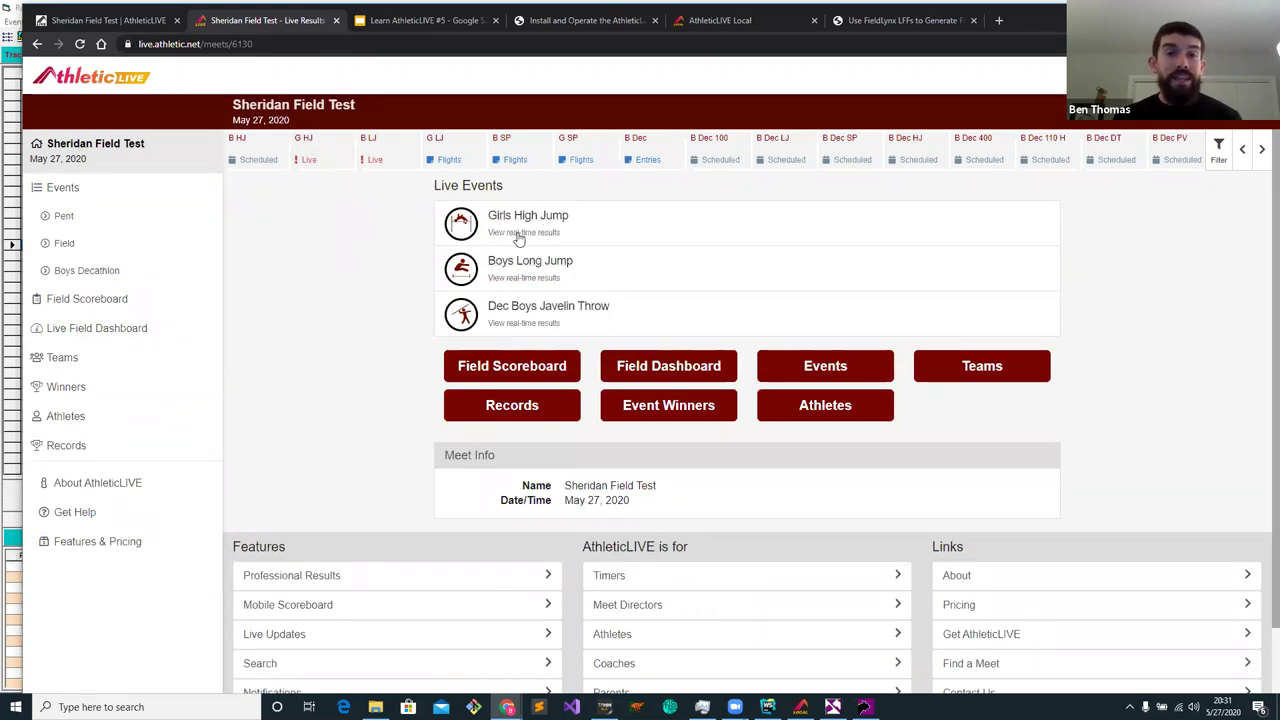
Delete the Girls High Jump (134-1) field scoreboard from the Sheridan Field Test meet on the AthleticLIVE admin site
click(110, 20)
scroll(257, 100, up, 1)
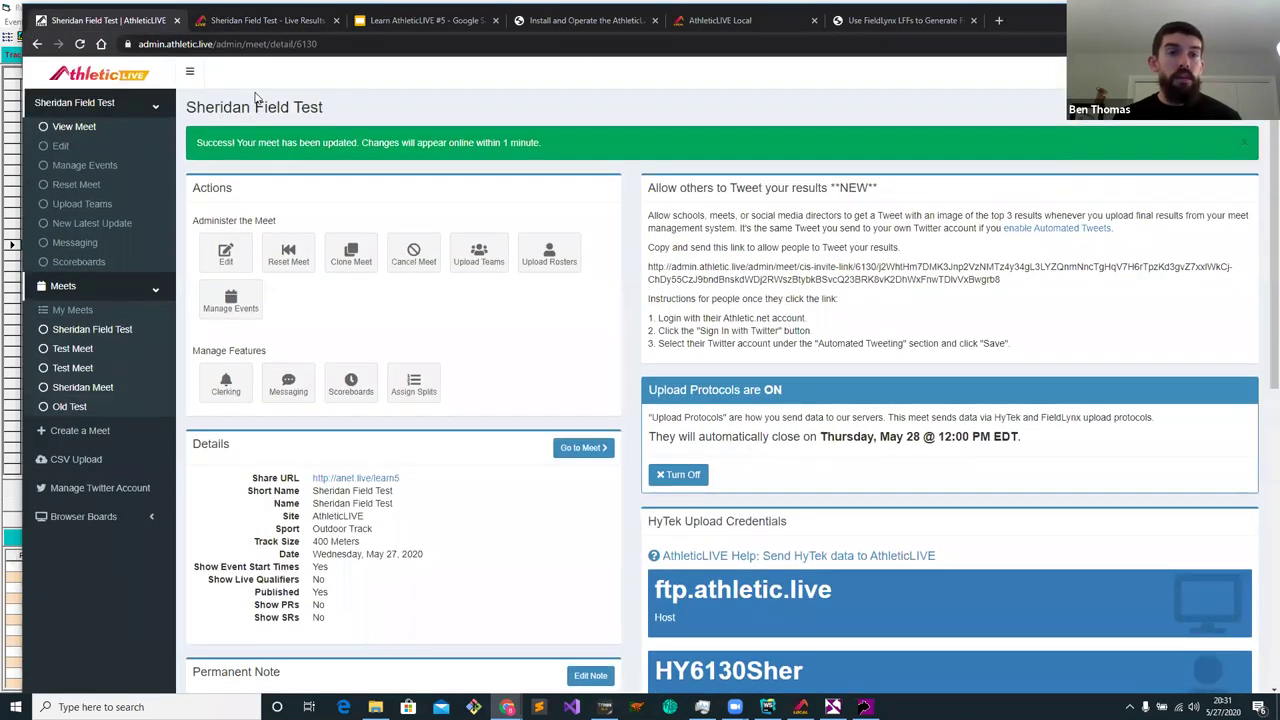
click(351, 387)
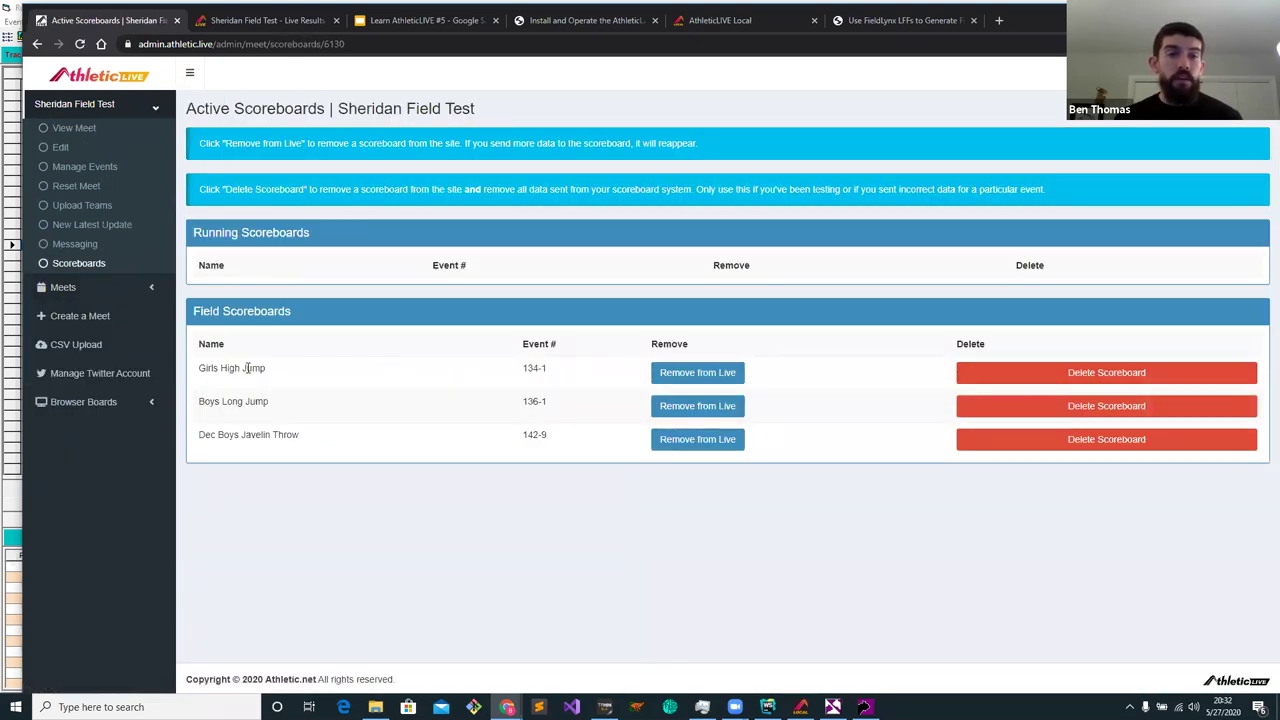
click(1080, 372)
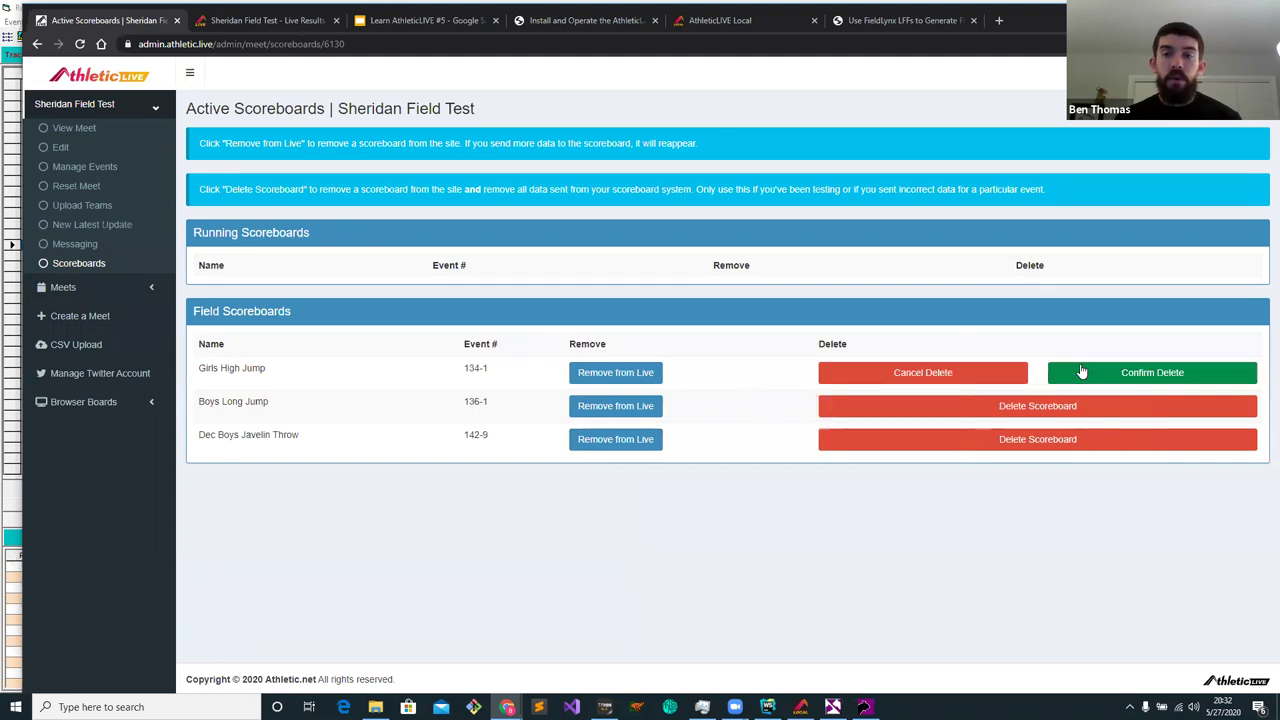
click(1181, 374)
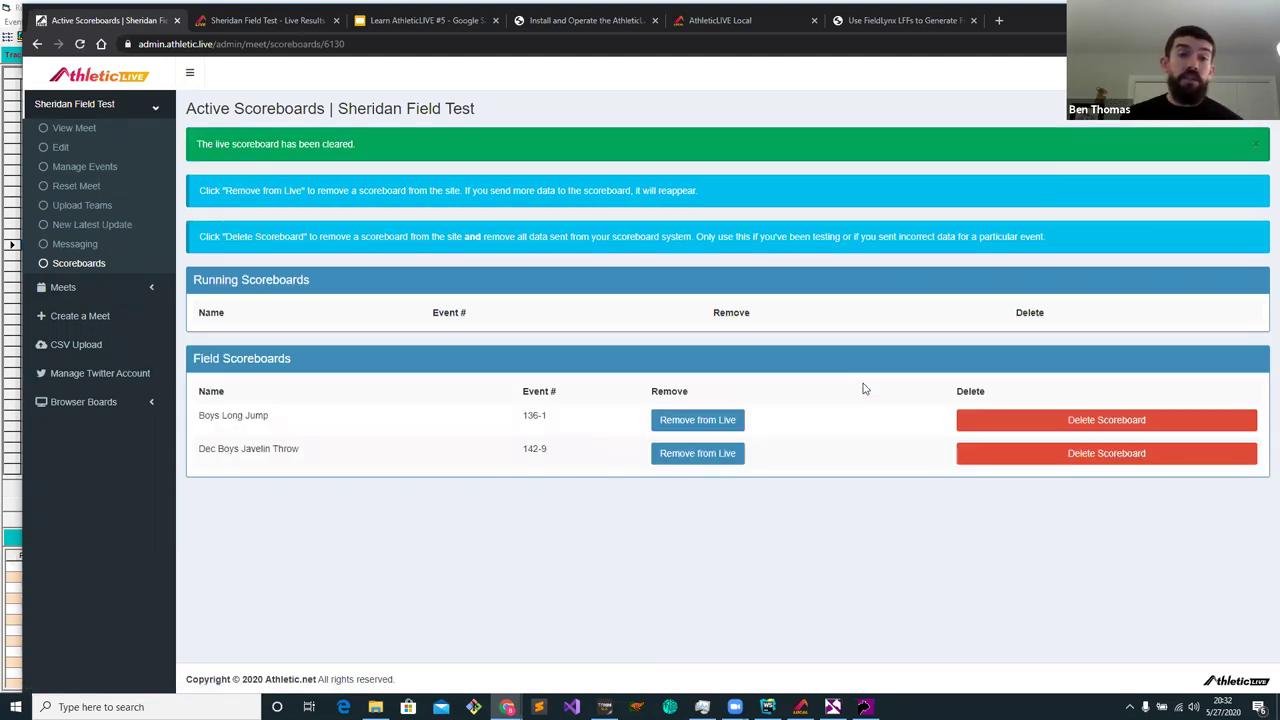
Check the public meet's Girls High Jump page, live events list and Live Field Dashboard for the deleted scoreboard
click(284, 21)
click(340, 162)
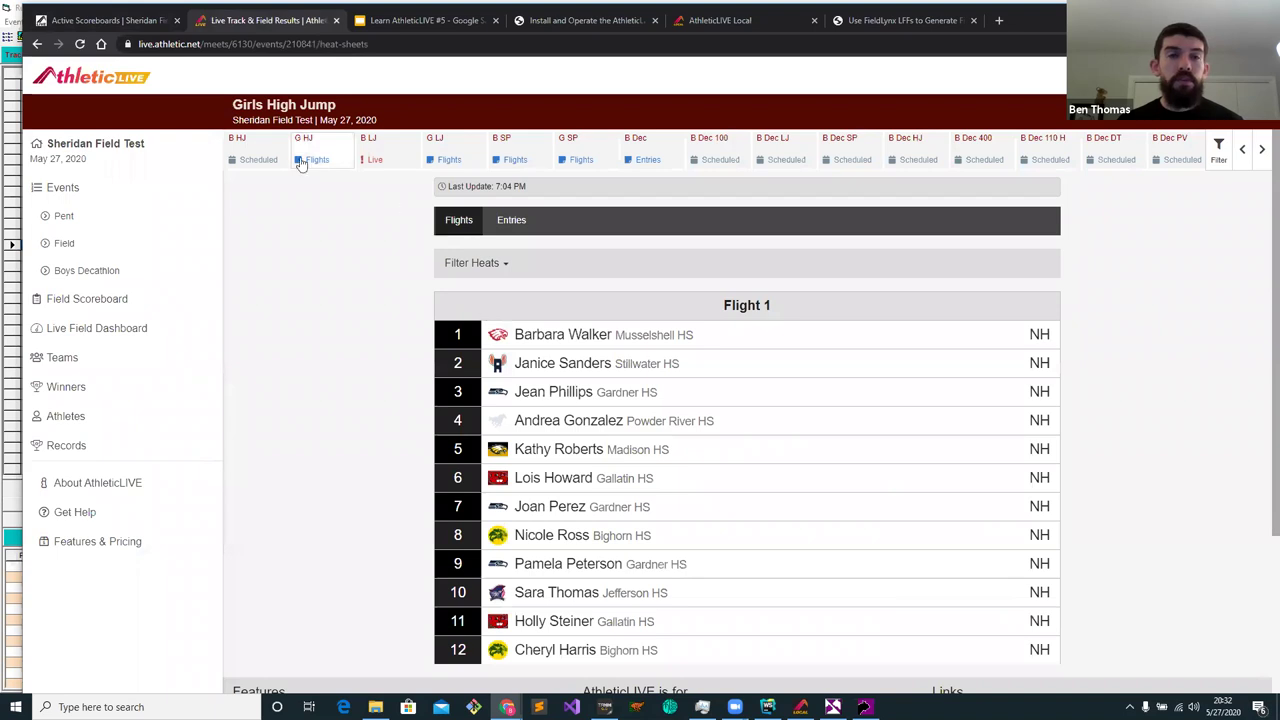
click(125, 150)
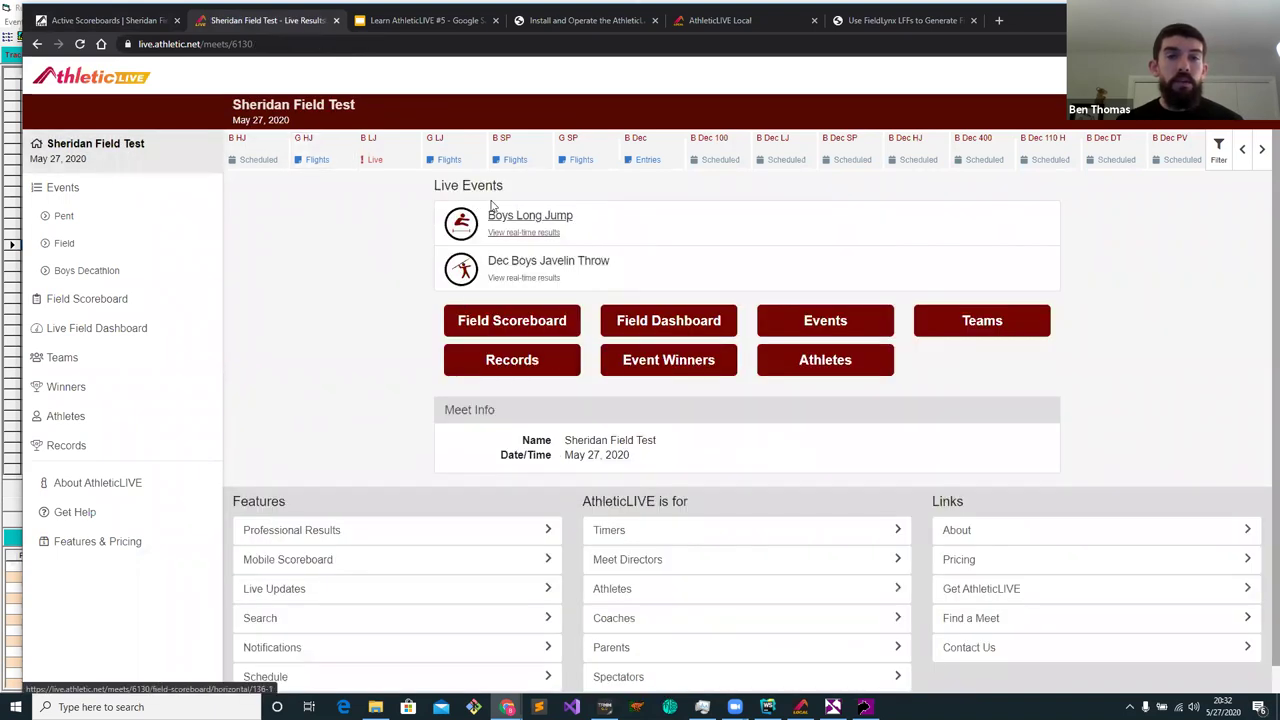
click(117, 333)
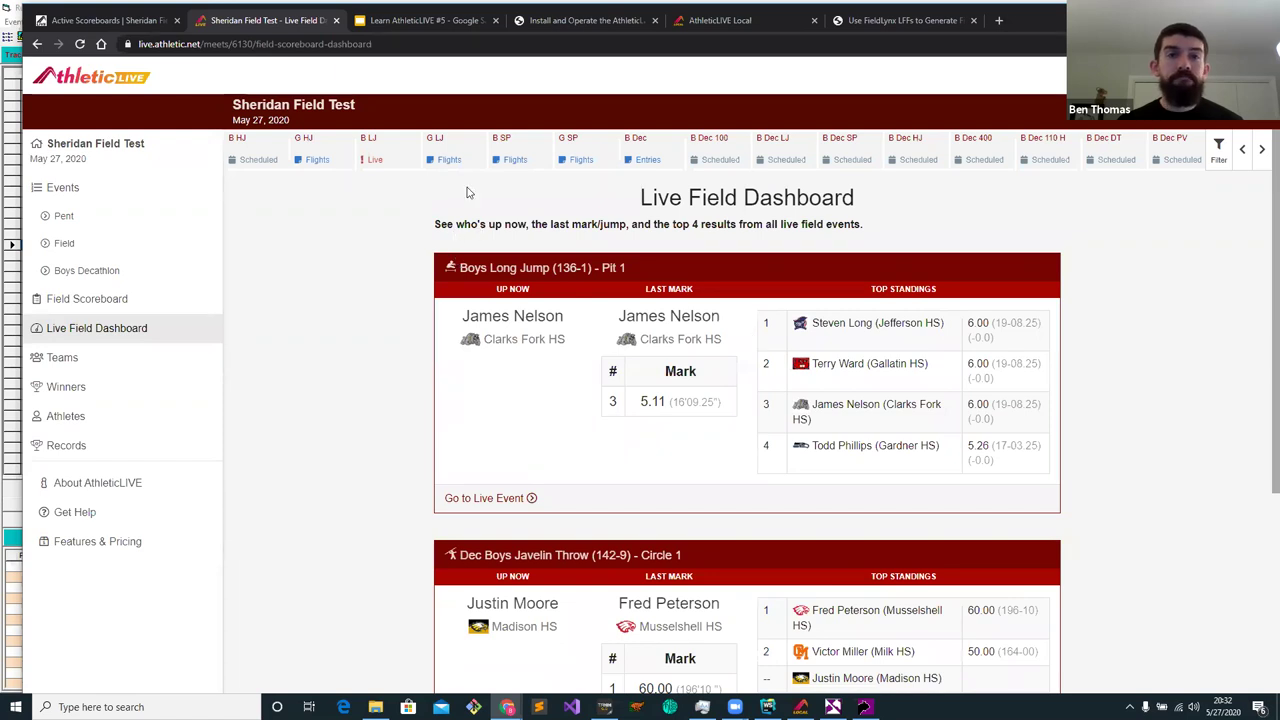
Present the Learn AthleticLIVE #5 slides full screen and advance to the Follow Along slide
click(410, 28)
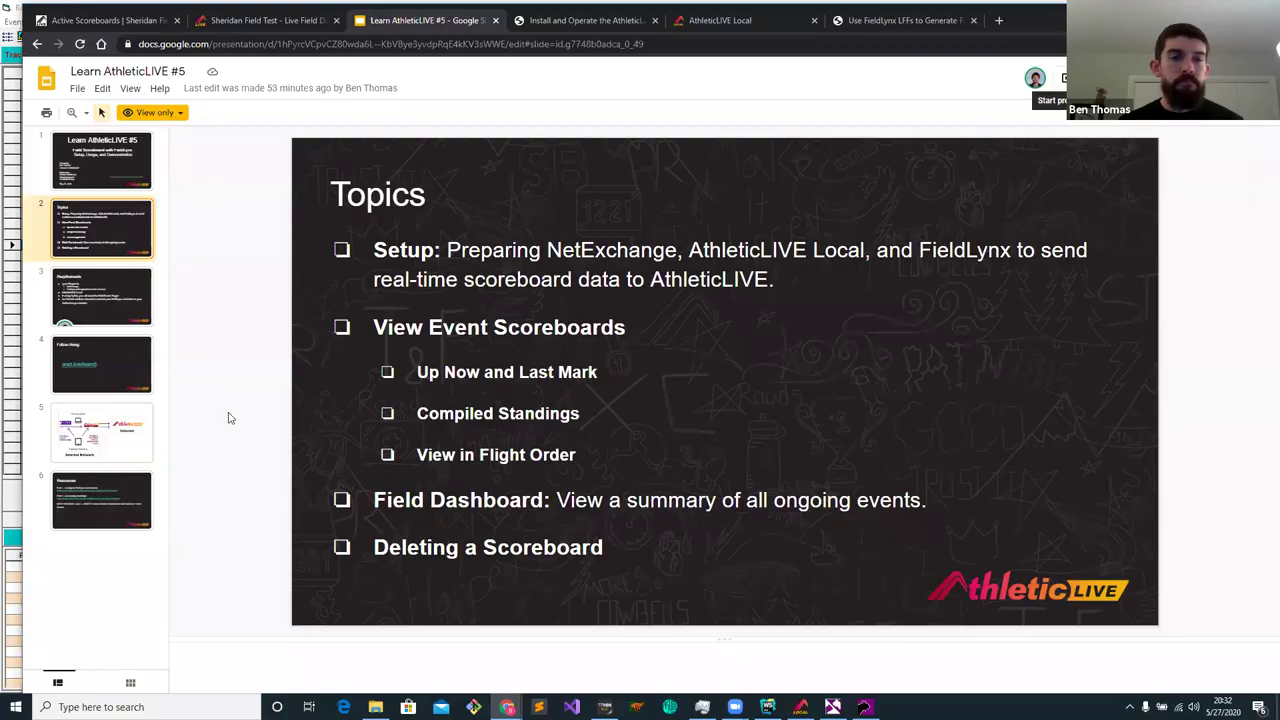
key(ctrl+F5)
key(Right)
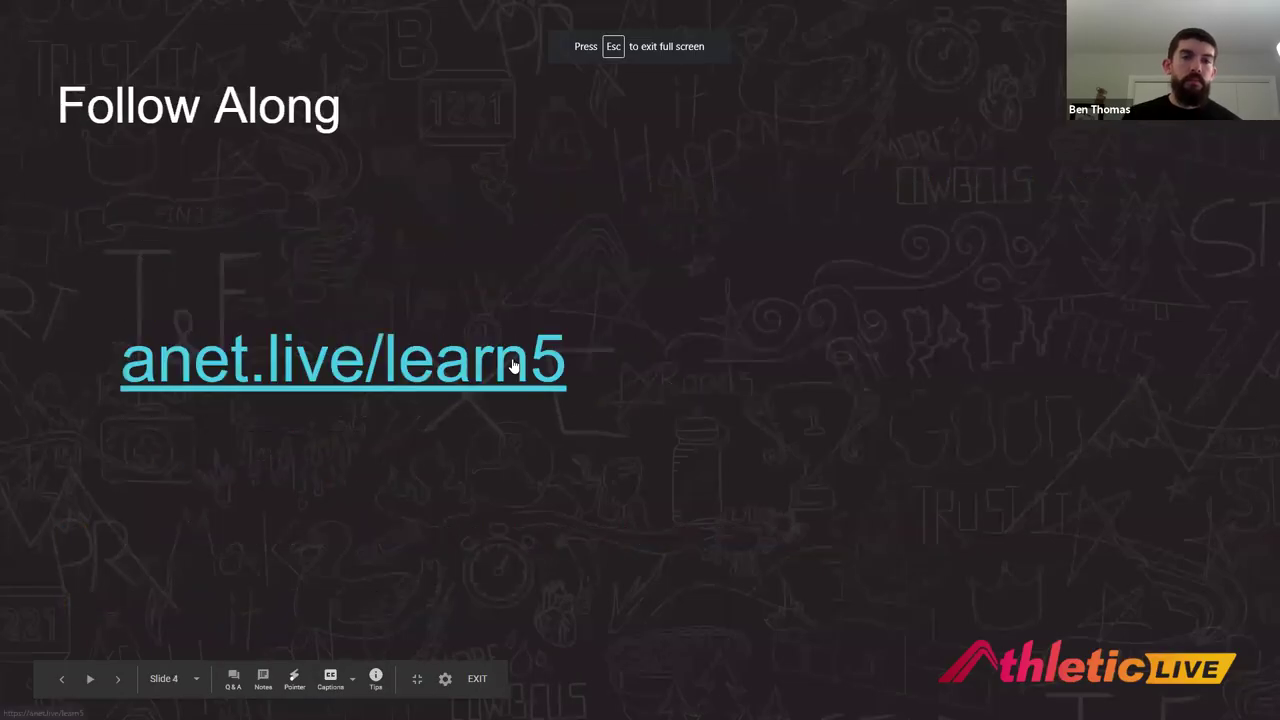
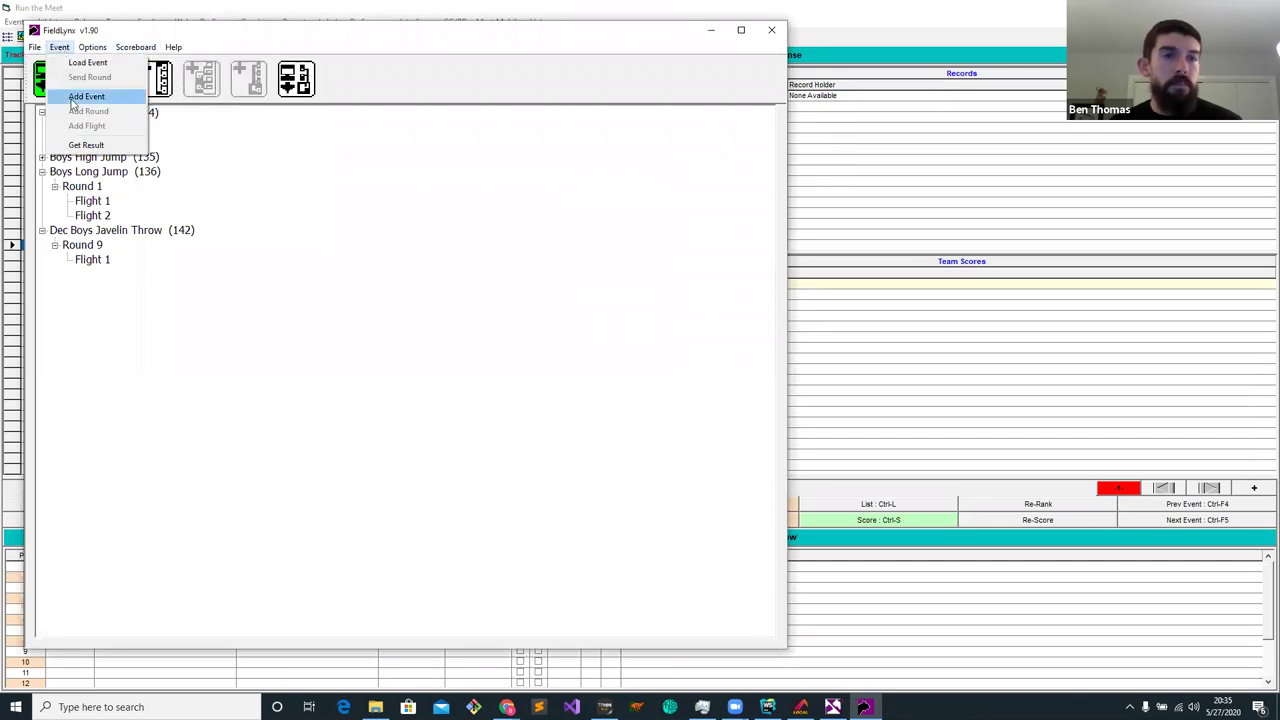
double_click(103, 145)
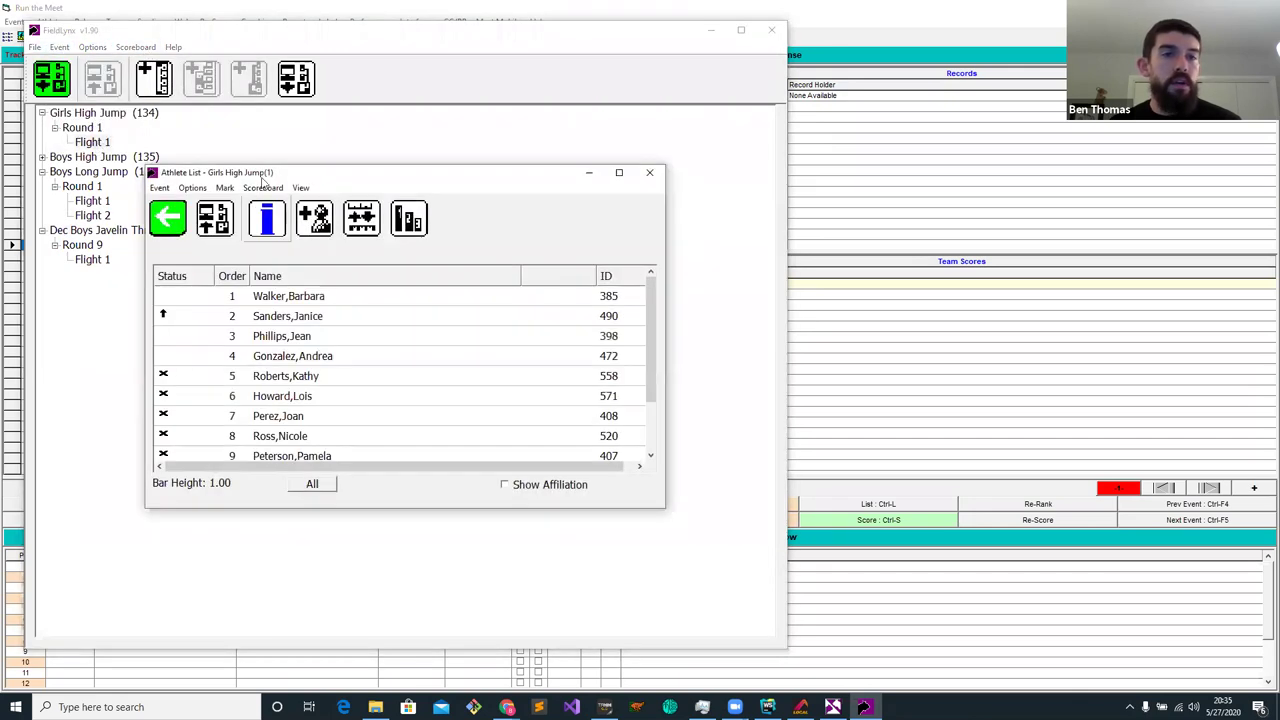
click(120, 186)
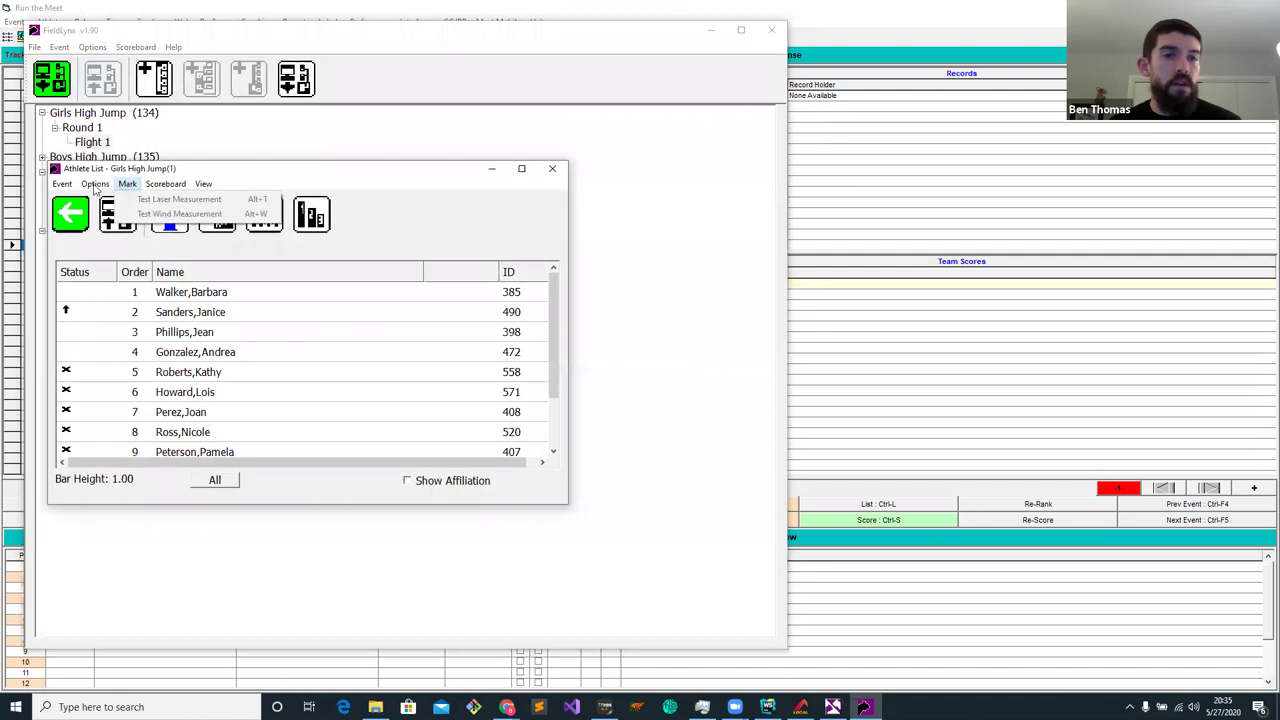
mouse_move(60, 190)
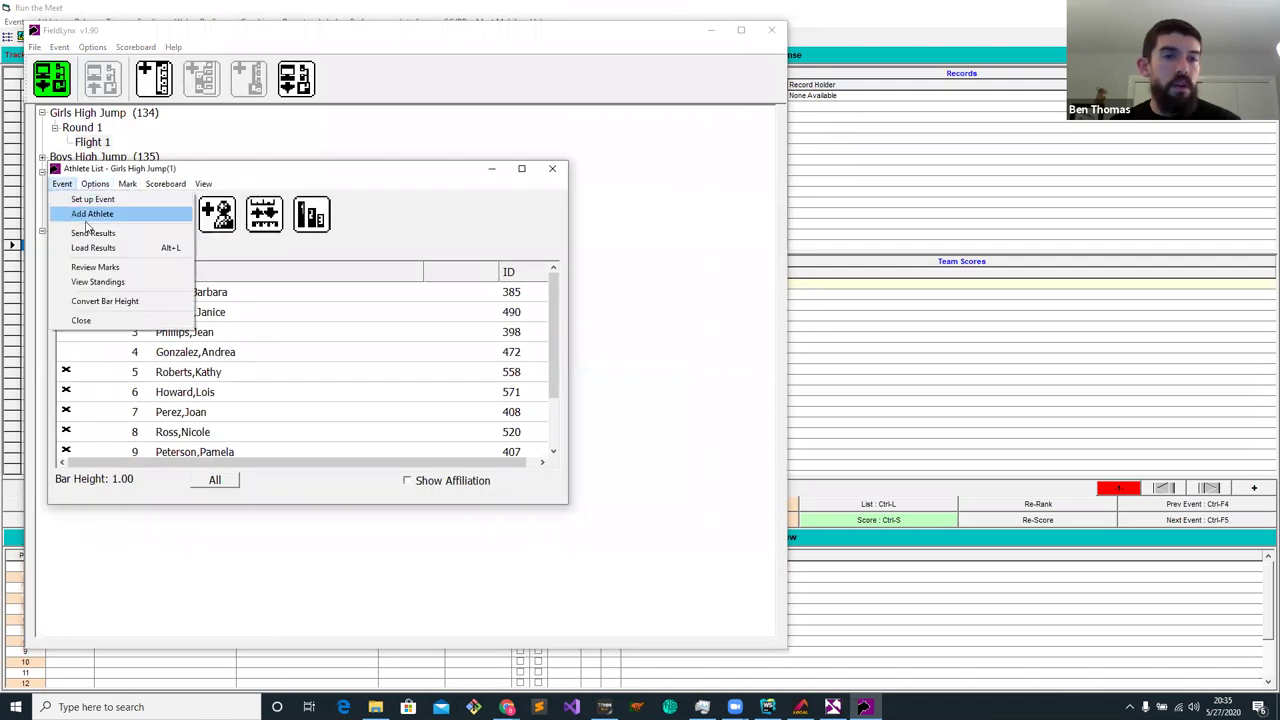
click(90, 214)
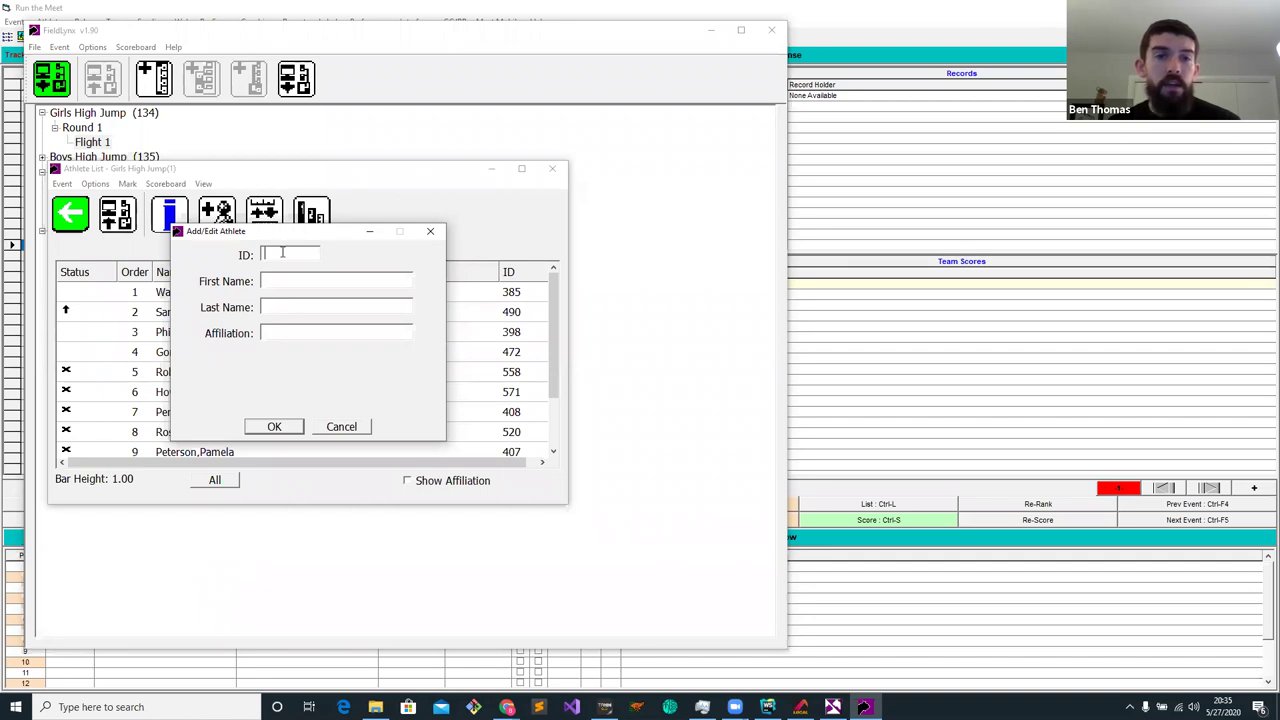
click(430, 231)
click(552, 168)
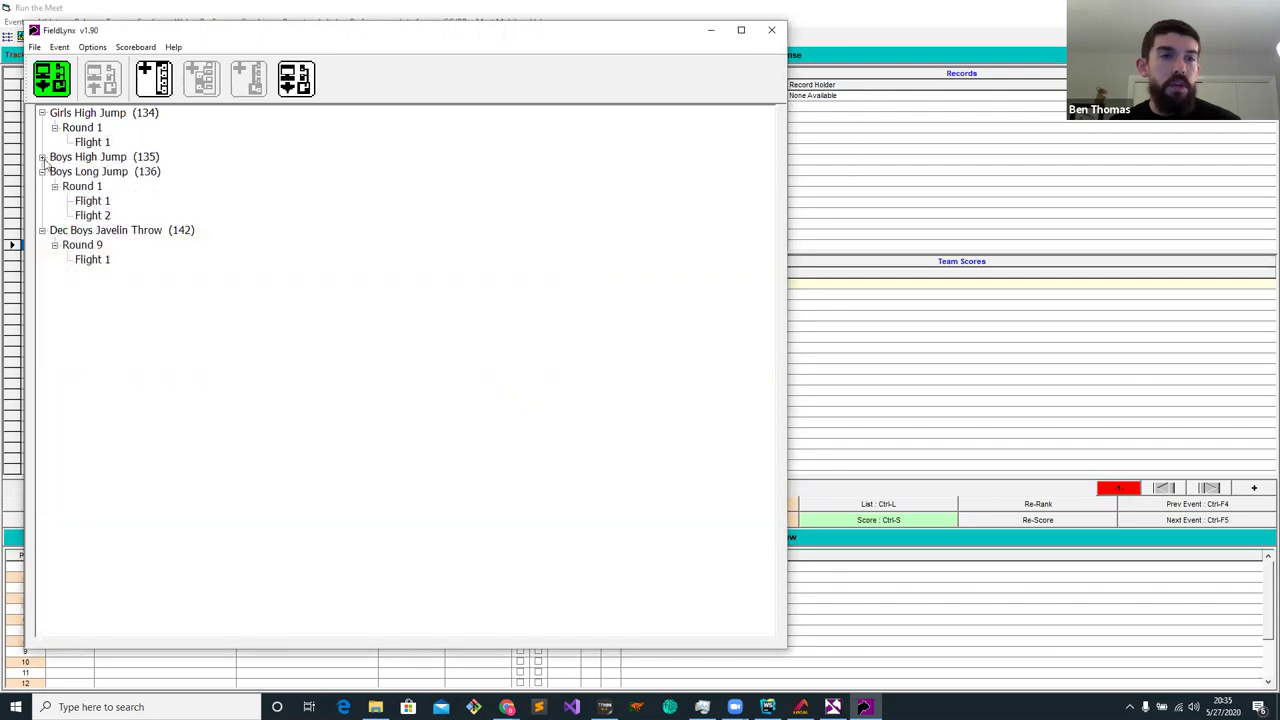
Add a new athlete with ID 2000 and affiliation Madison HS to Flight 1 of the Boys Long Jump
double_click(92, 202)
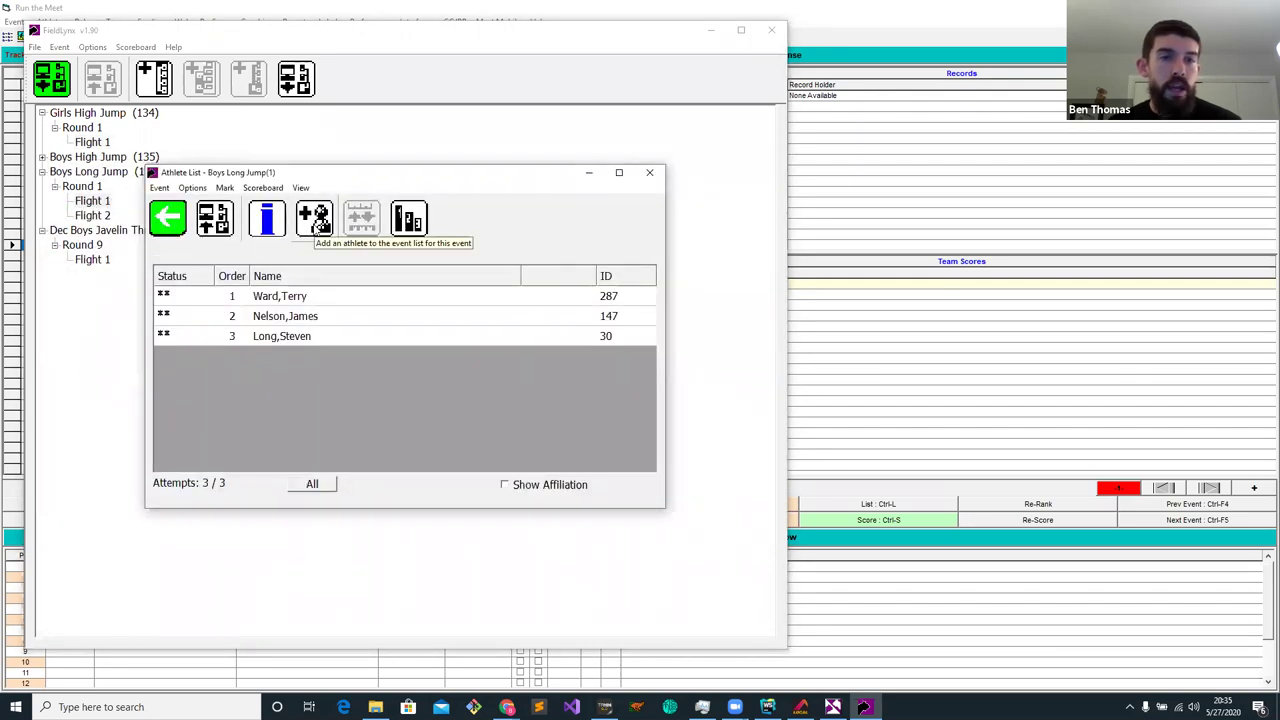
click(316, 220)
text(2000)
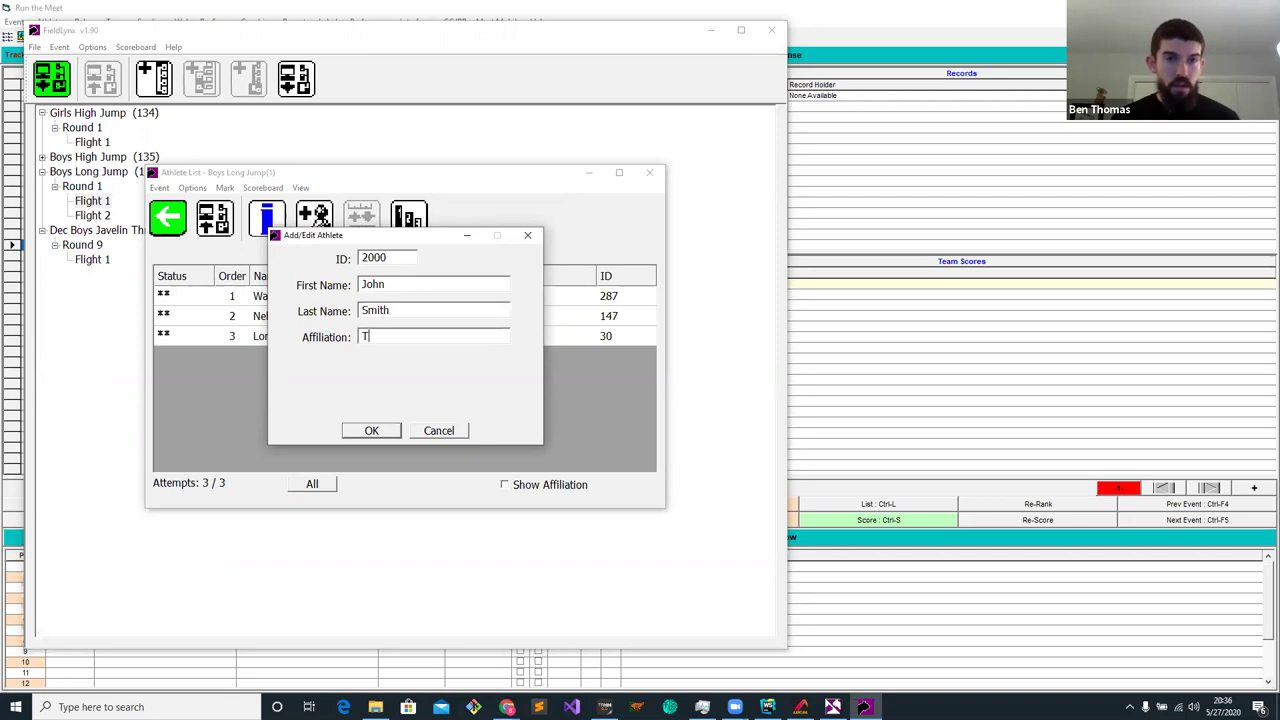
click(408, 340)
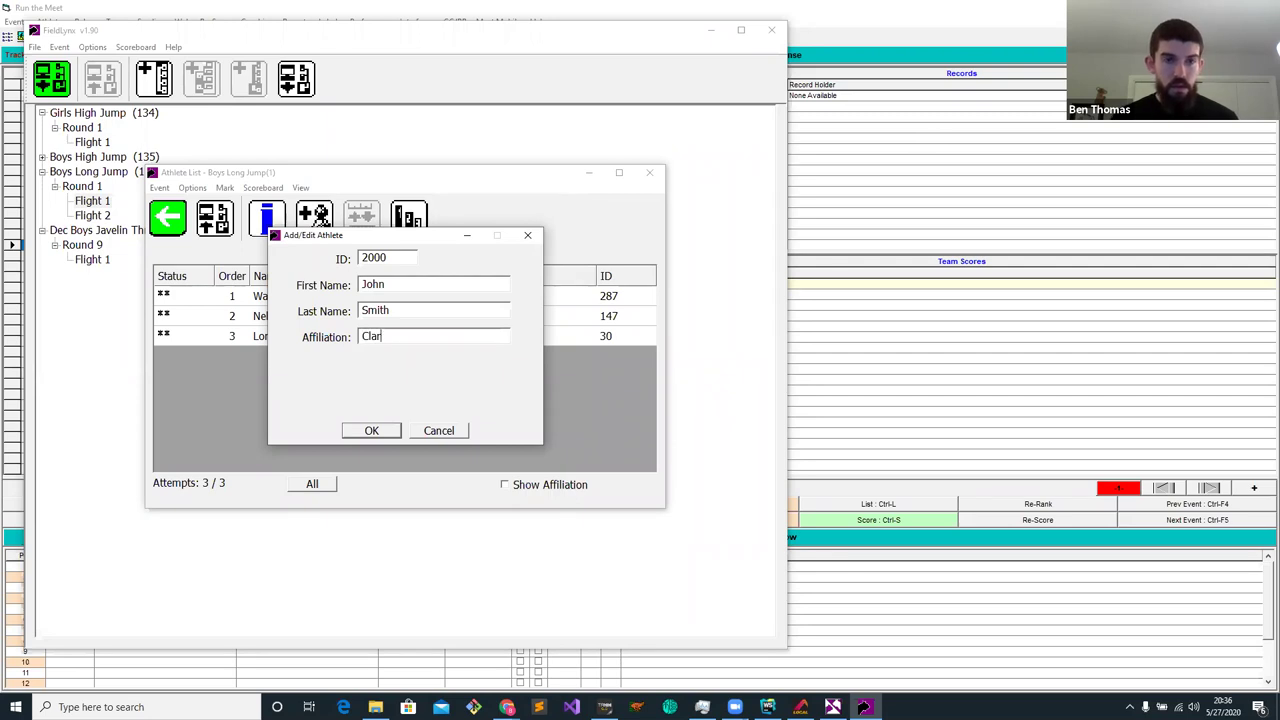
click(1113, 178)
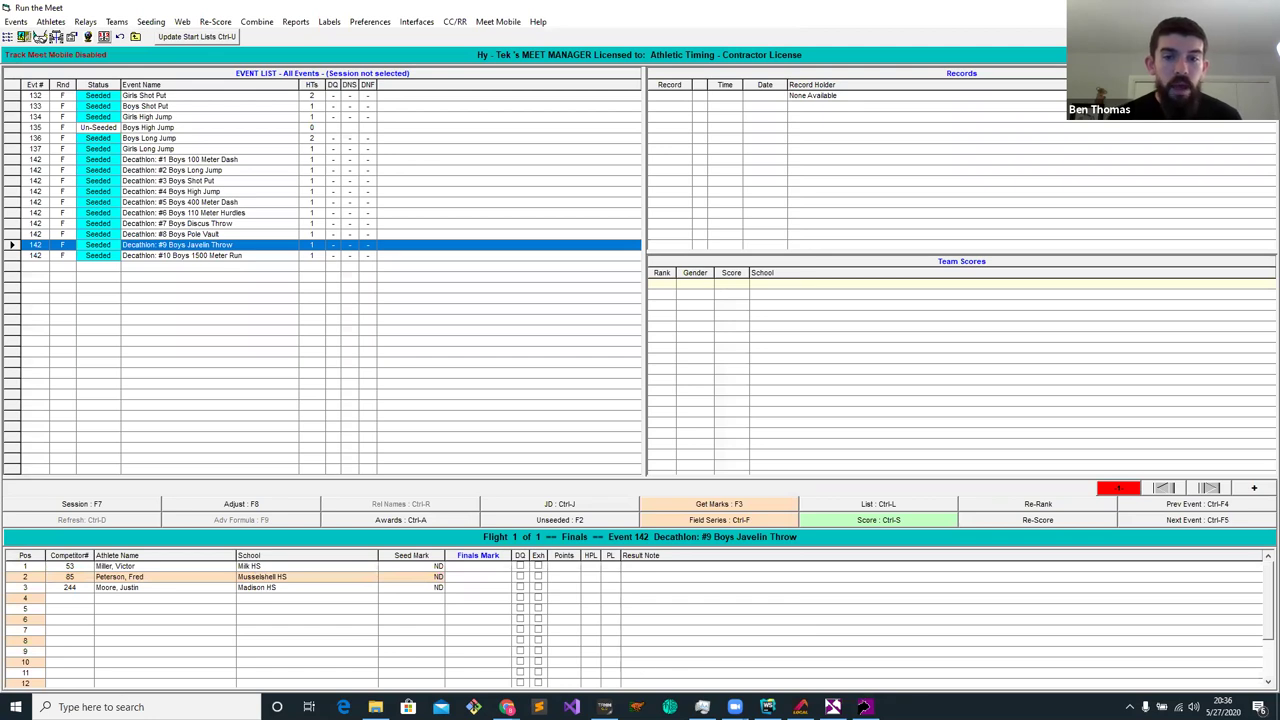
key(alt+Tab)
text(Madison HS)
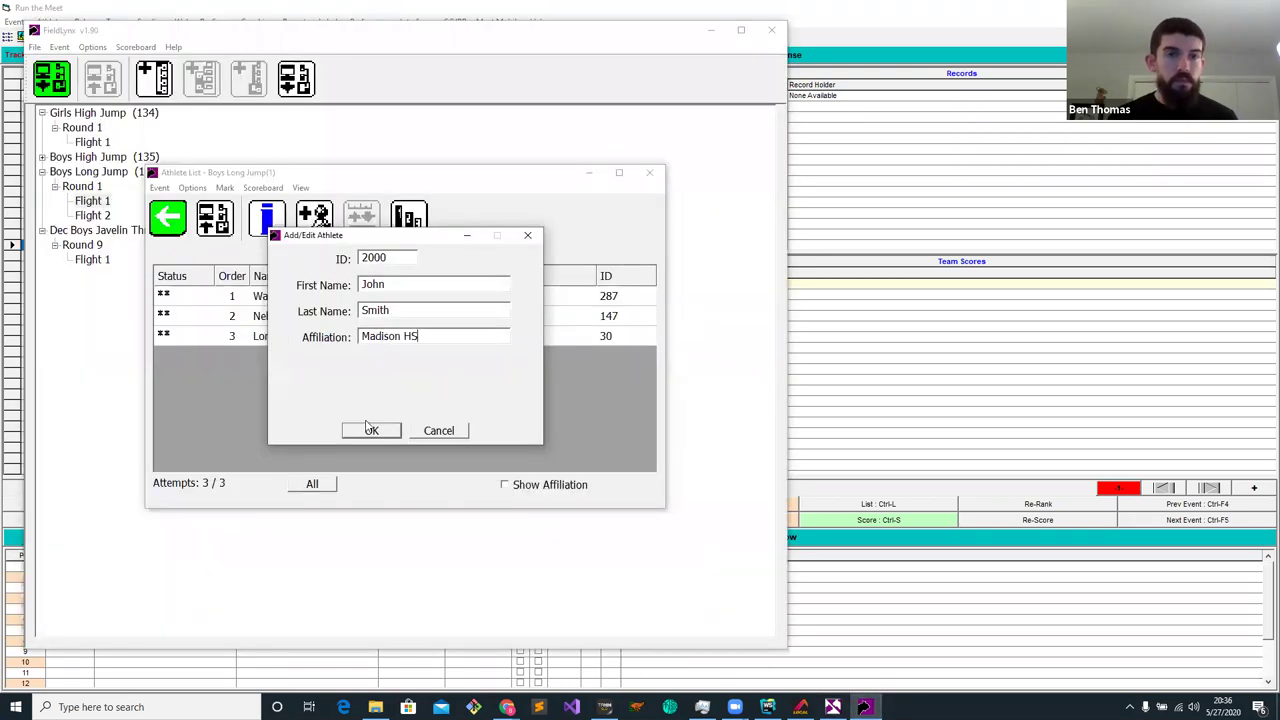
click(368, 432)
click(371, 389)
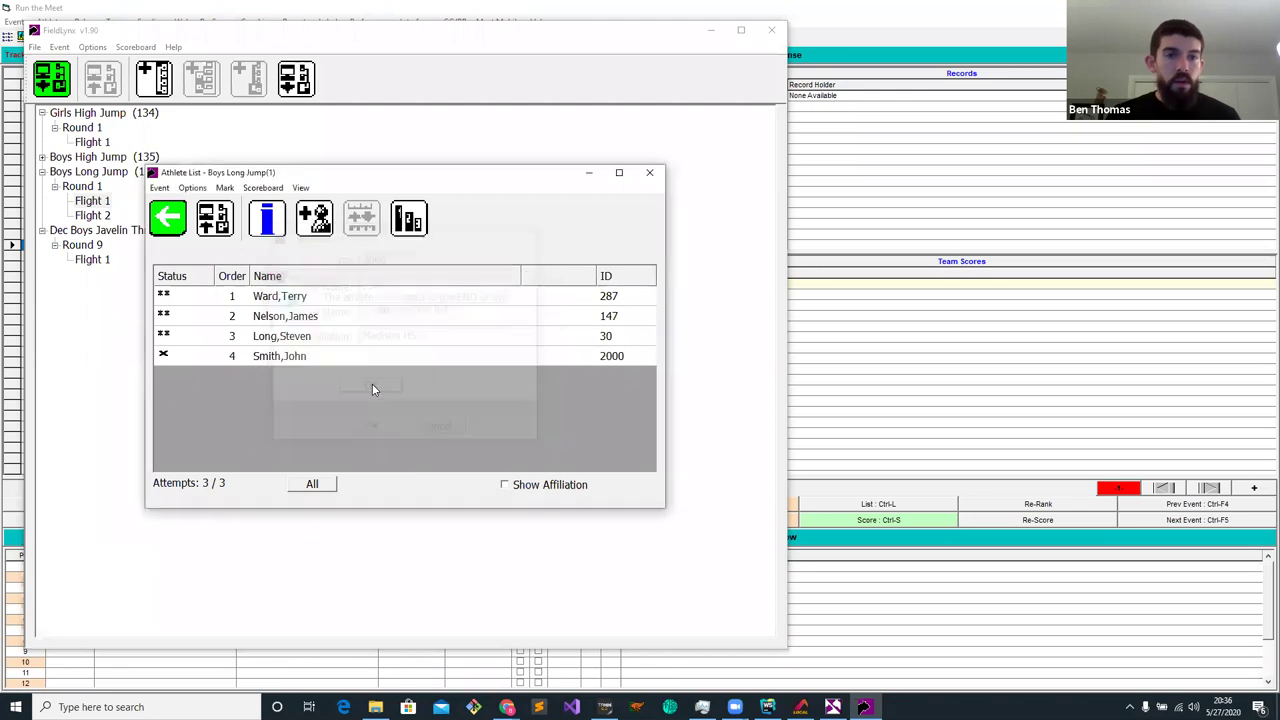
Record a first attempt of 4.23 and two fouls for the newly added Boys Long Jump athlete
double_click(174, 354)
click(289, 340)
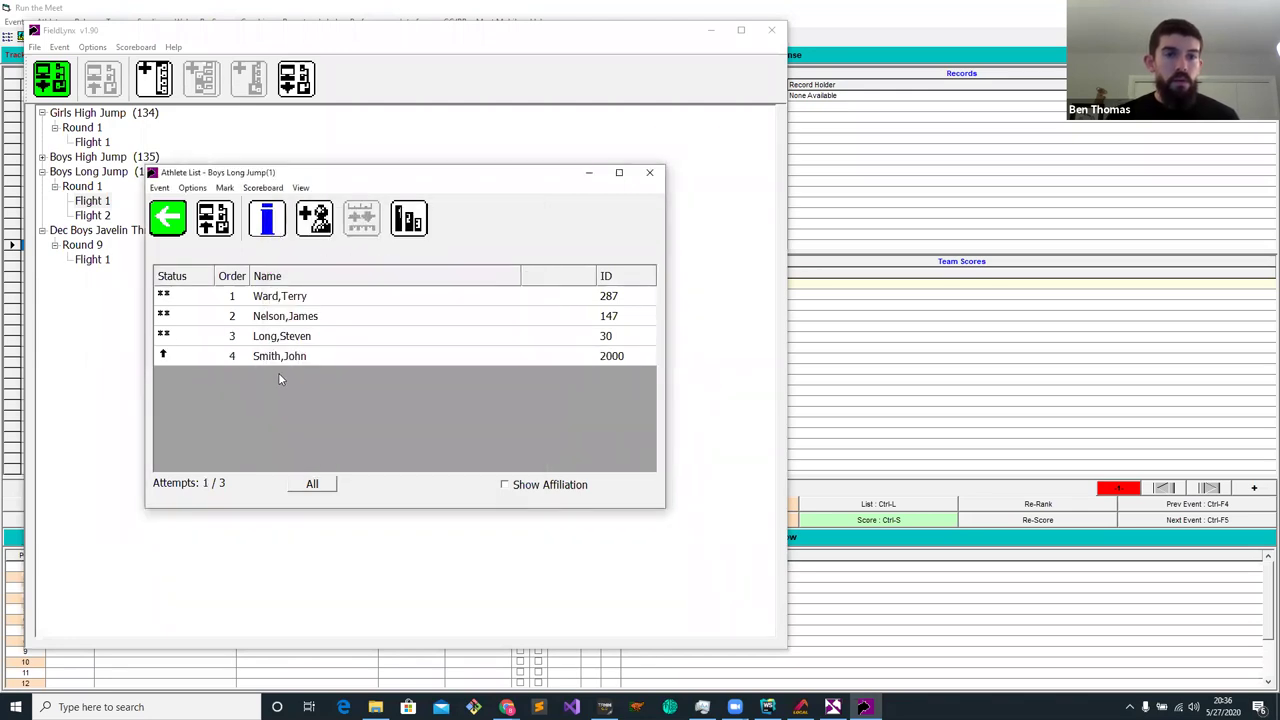
drag(463, 177, 373, 177)
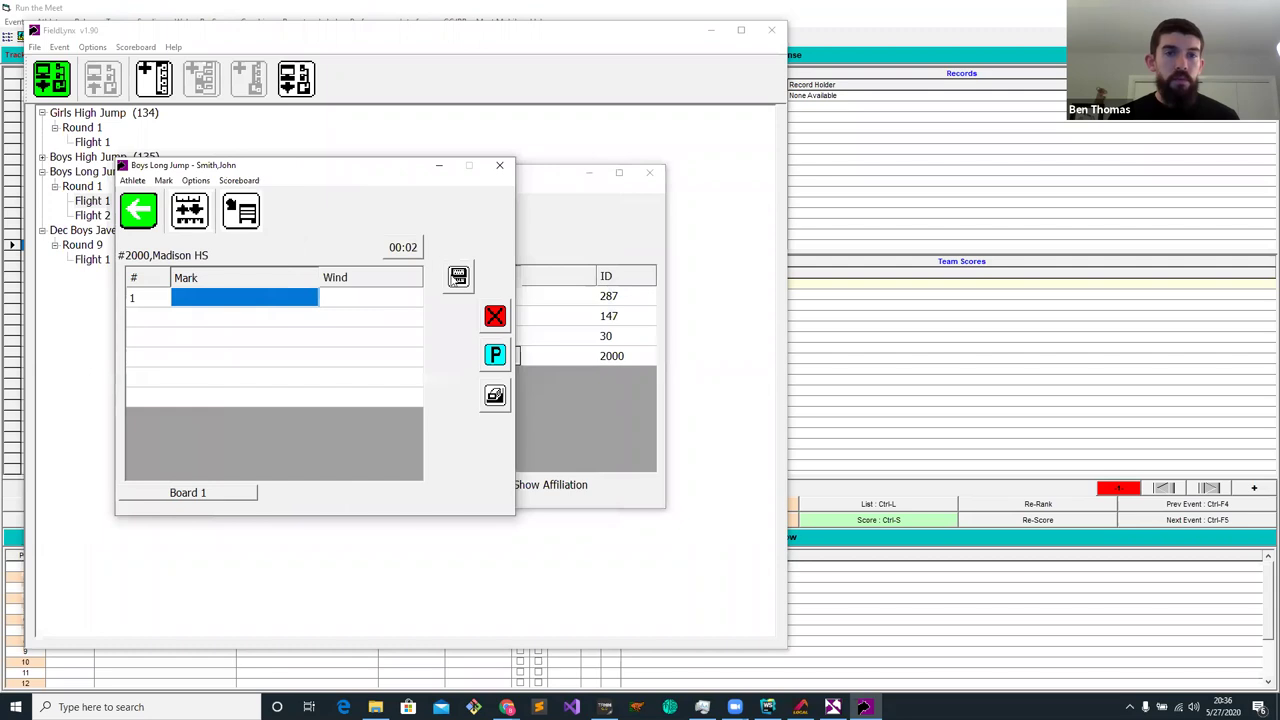
click(458, 276)
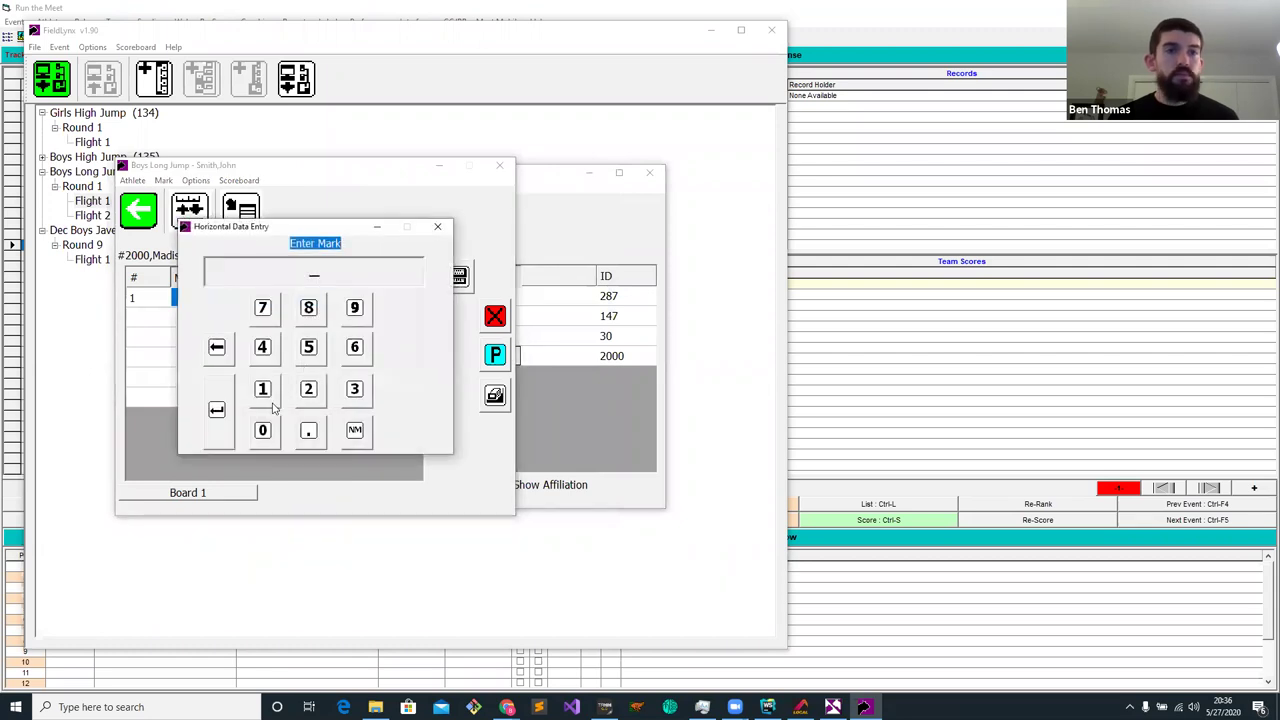
click(258, 346)
click(307, 432)
click(308, 389)
click(354, 389)
click(216, 410)
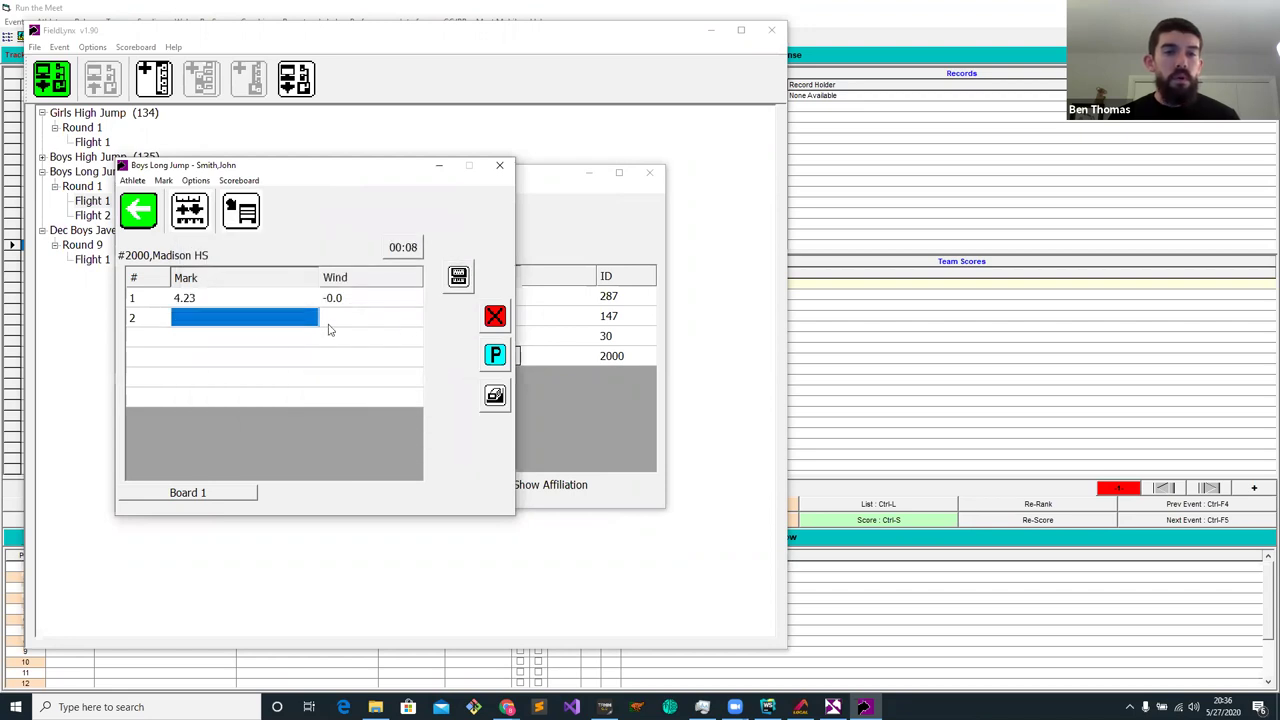
click(495, 316)
click(495, 316)
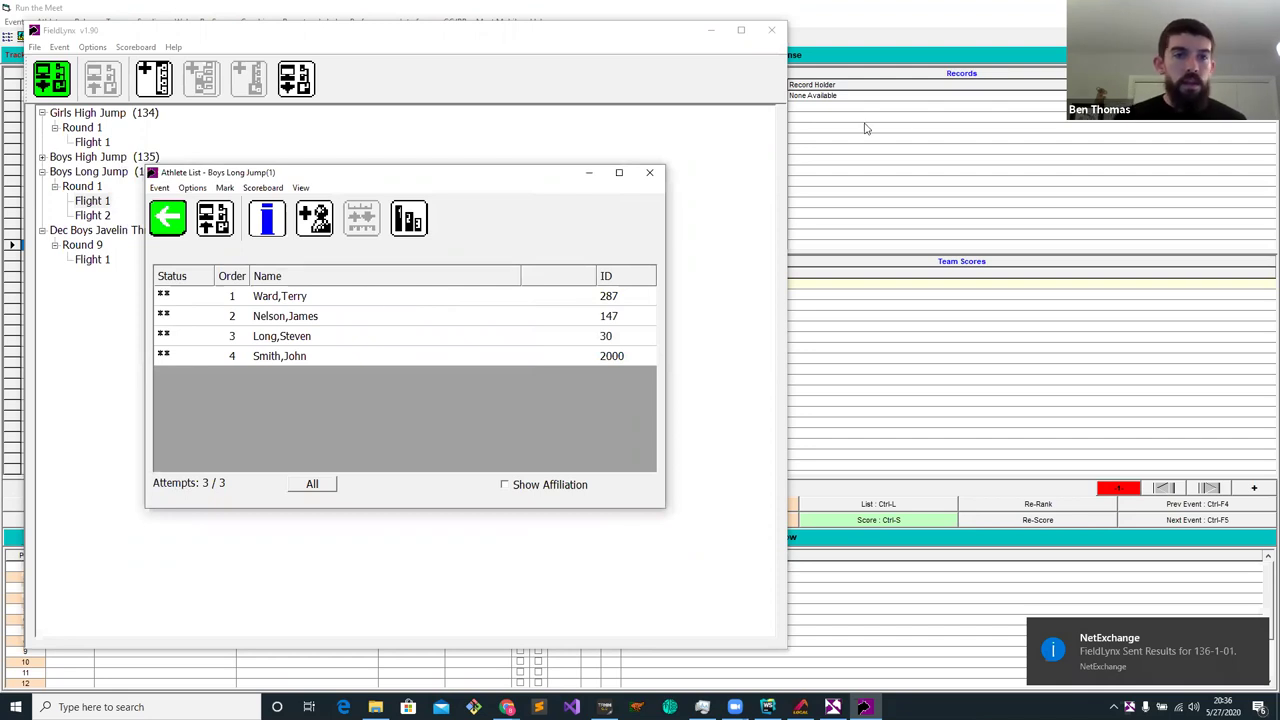
Switch to Meet Manager and create the same athlete there as a male competitor for Madison HS
click(1020, 227)
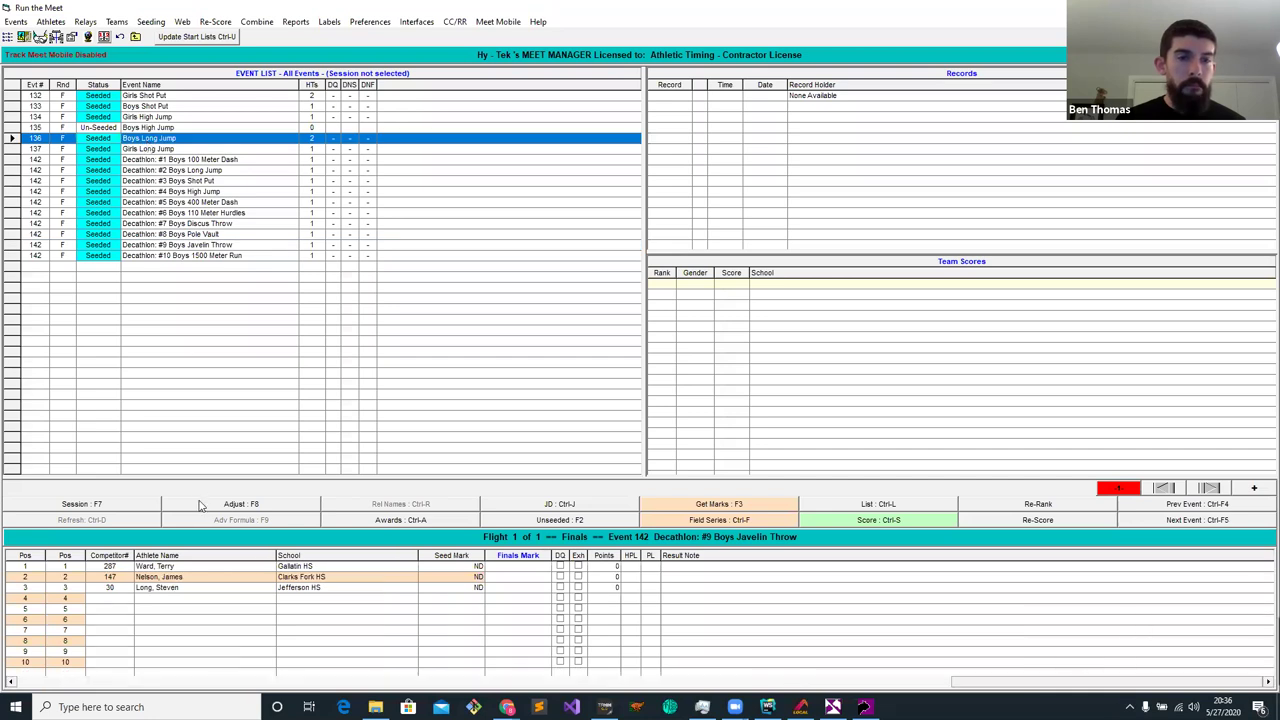
click(48, 22)
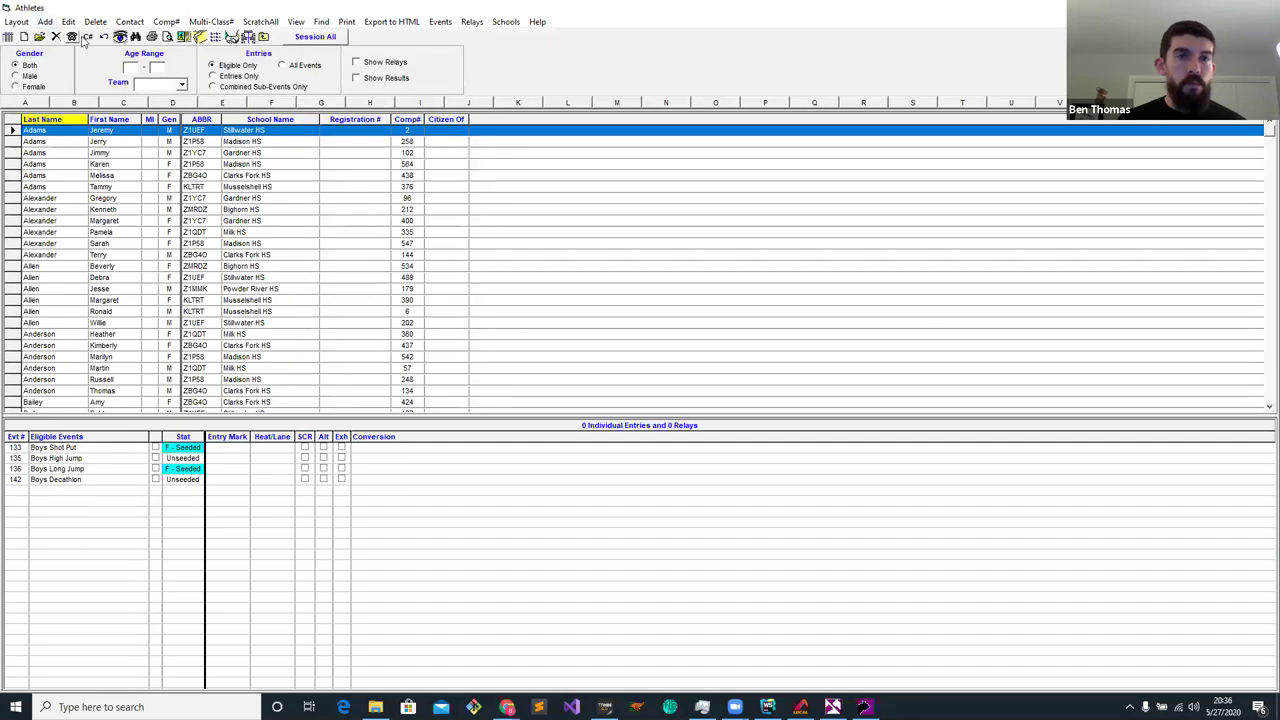
click(45, 21)
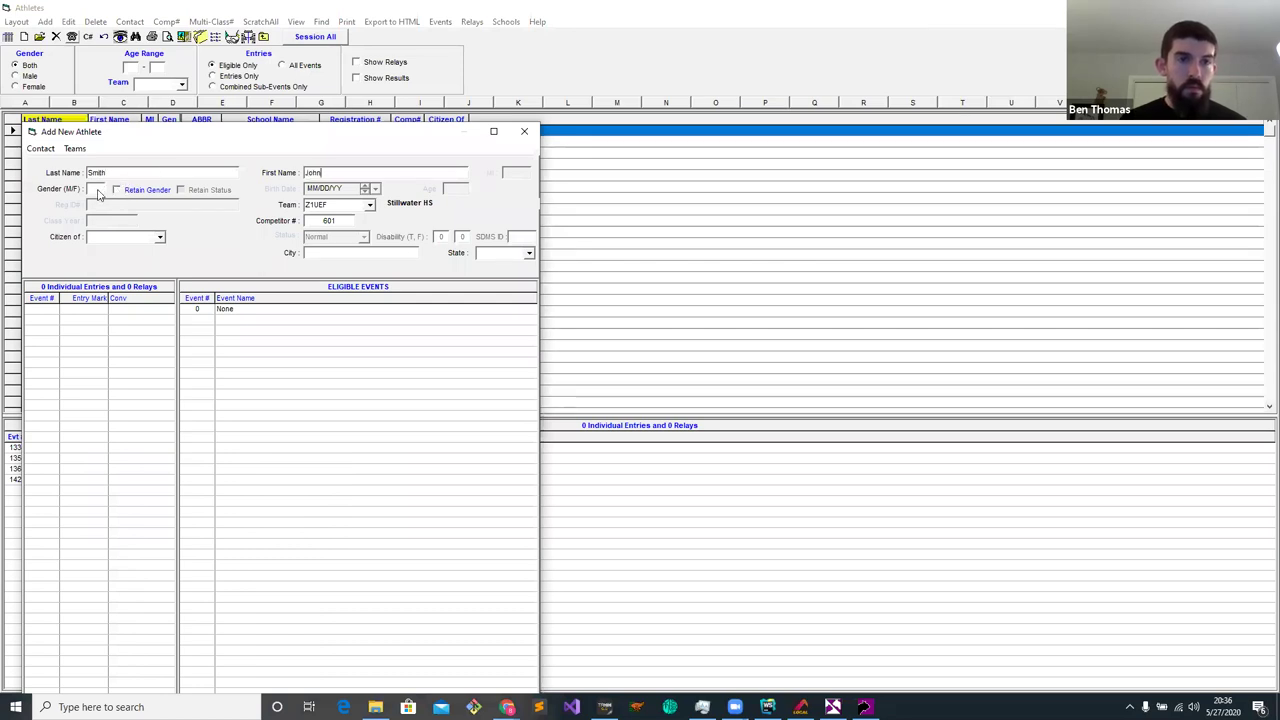
text(M)
click(370, 205)
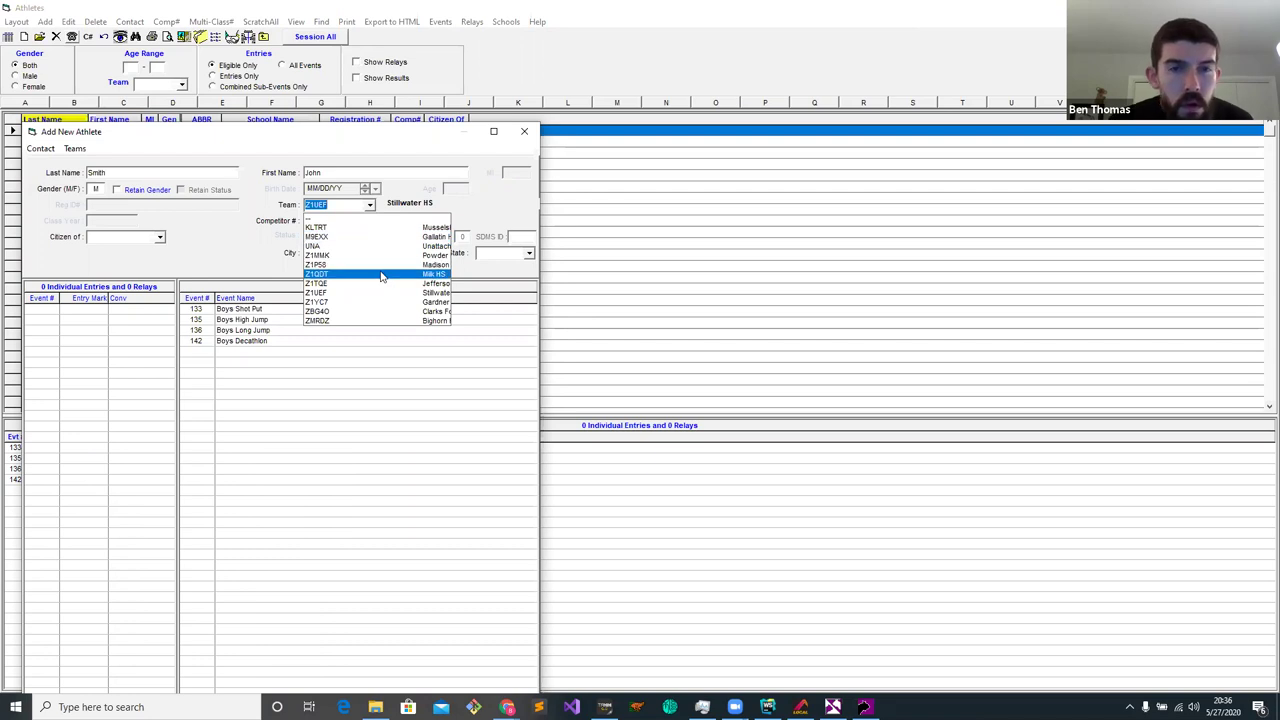
click(381, 265)
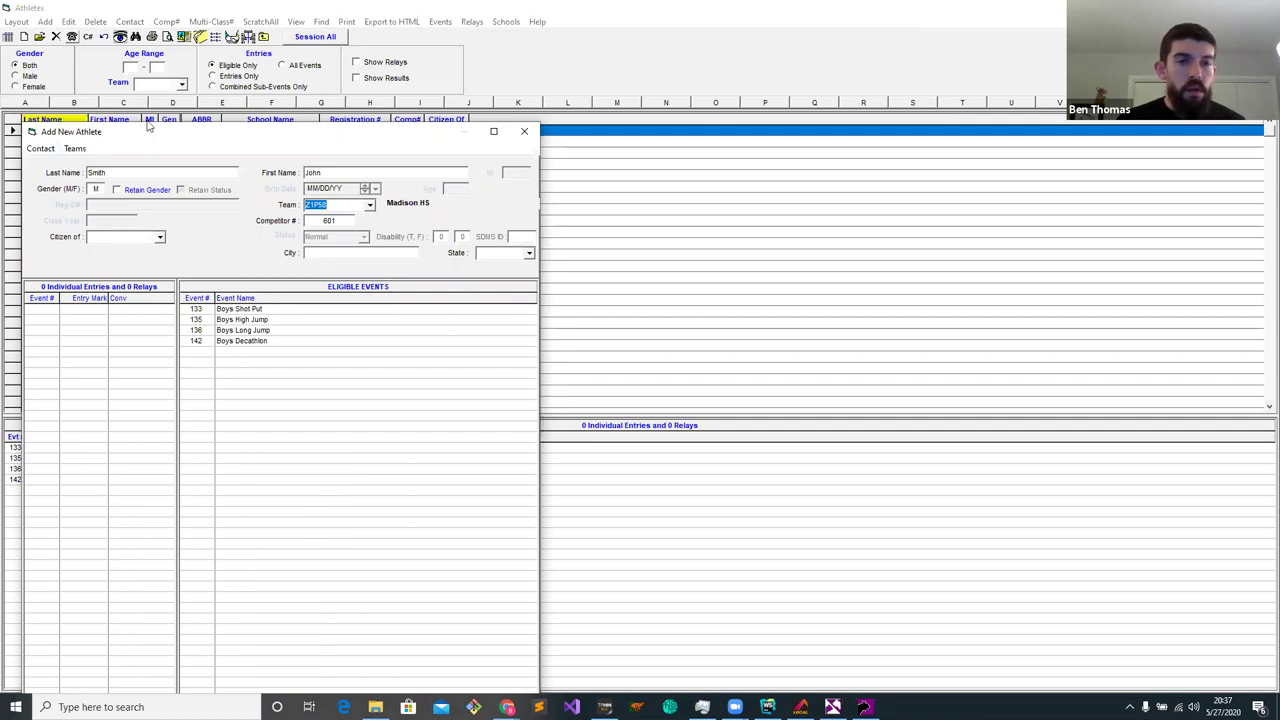
drag(148, 126, 150, 19)
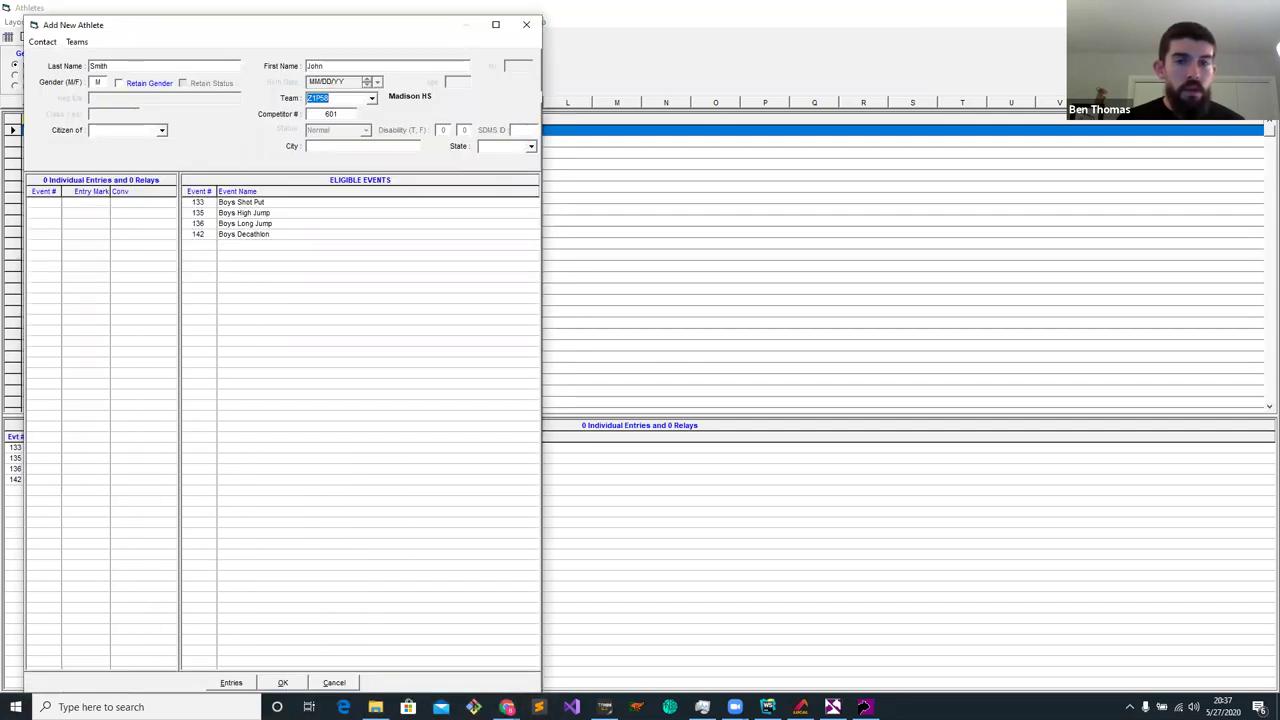
click(865, 707)
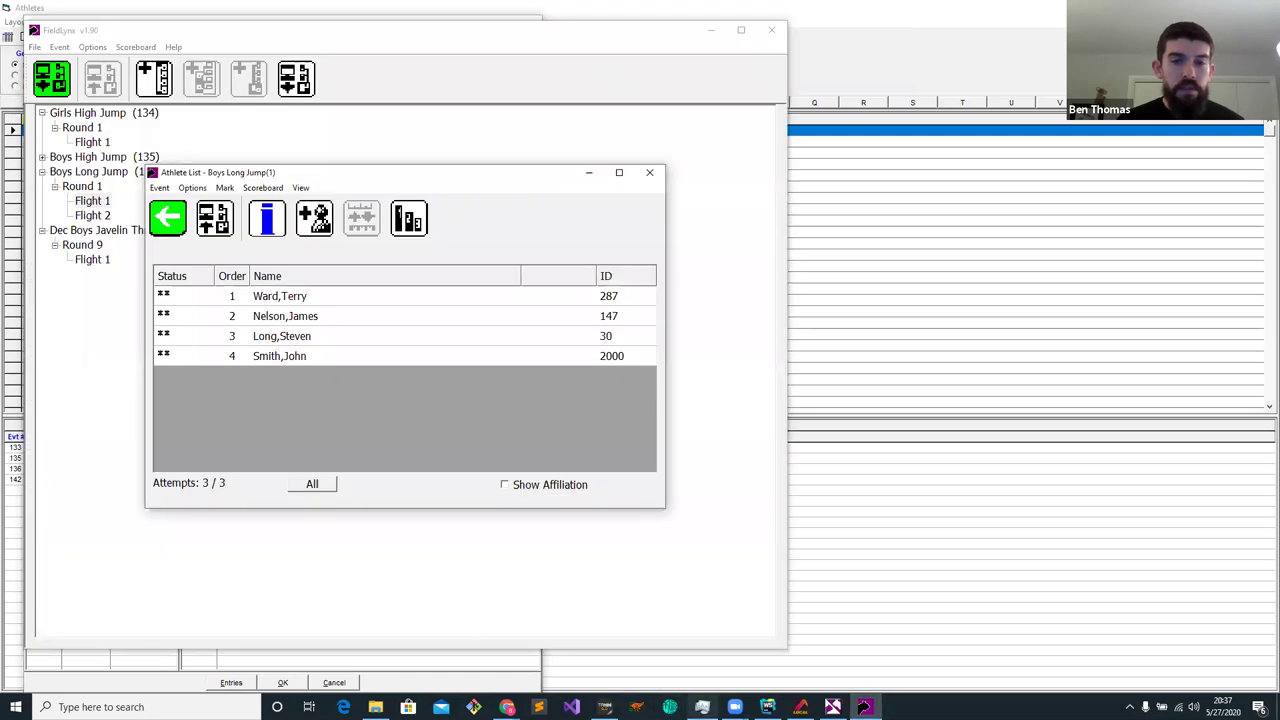
click(604, 707)
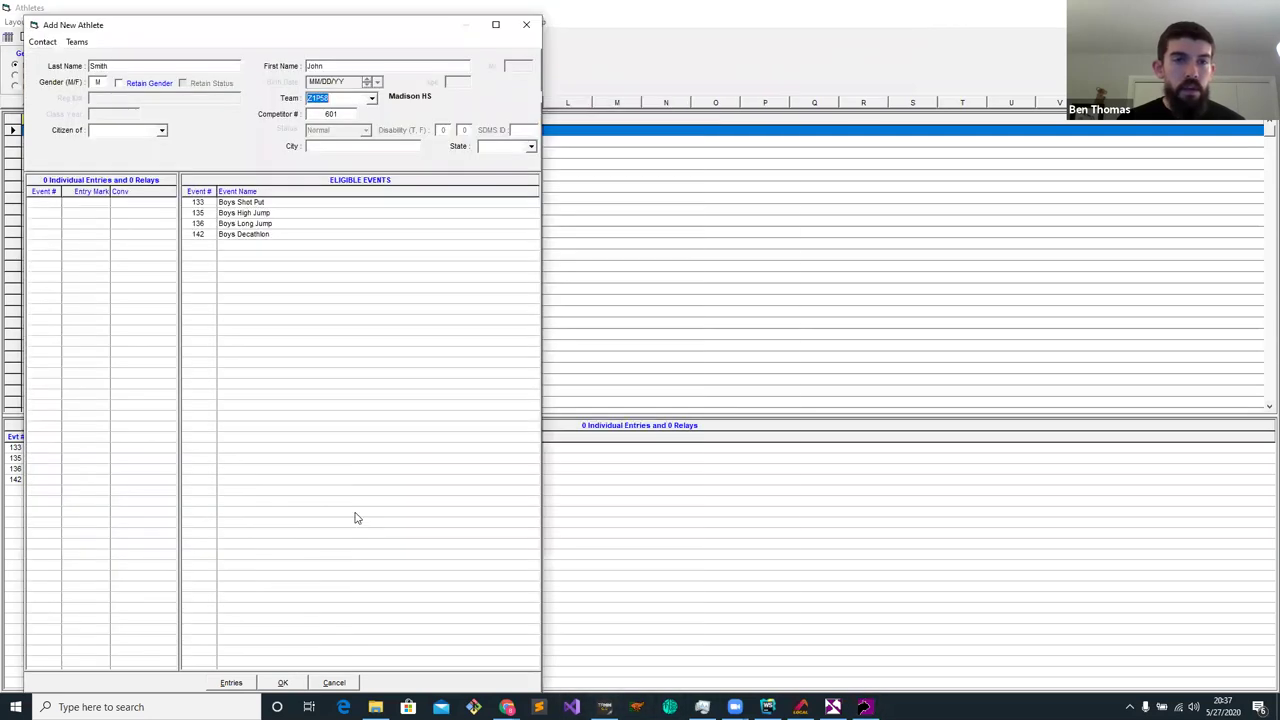
click(296, 684)
click(526, 26)
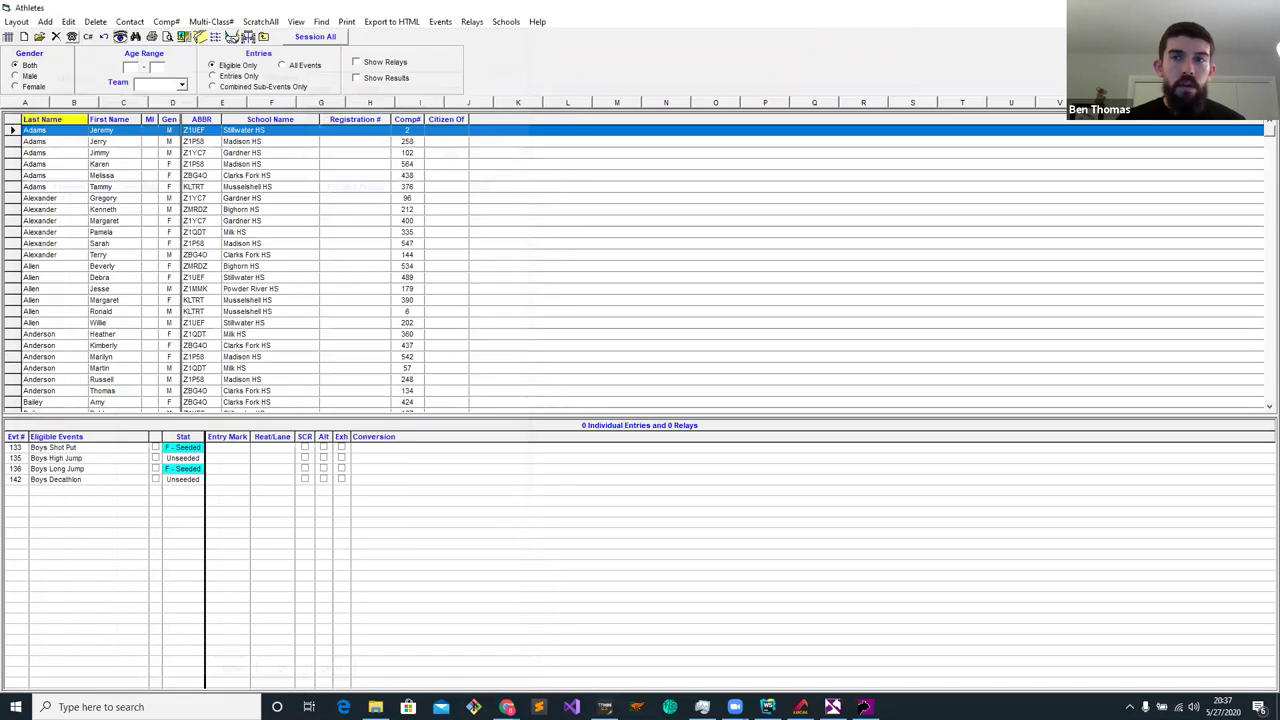
key(Escape)
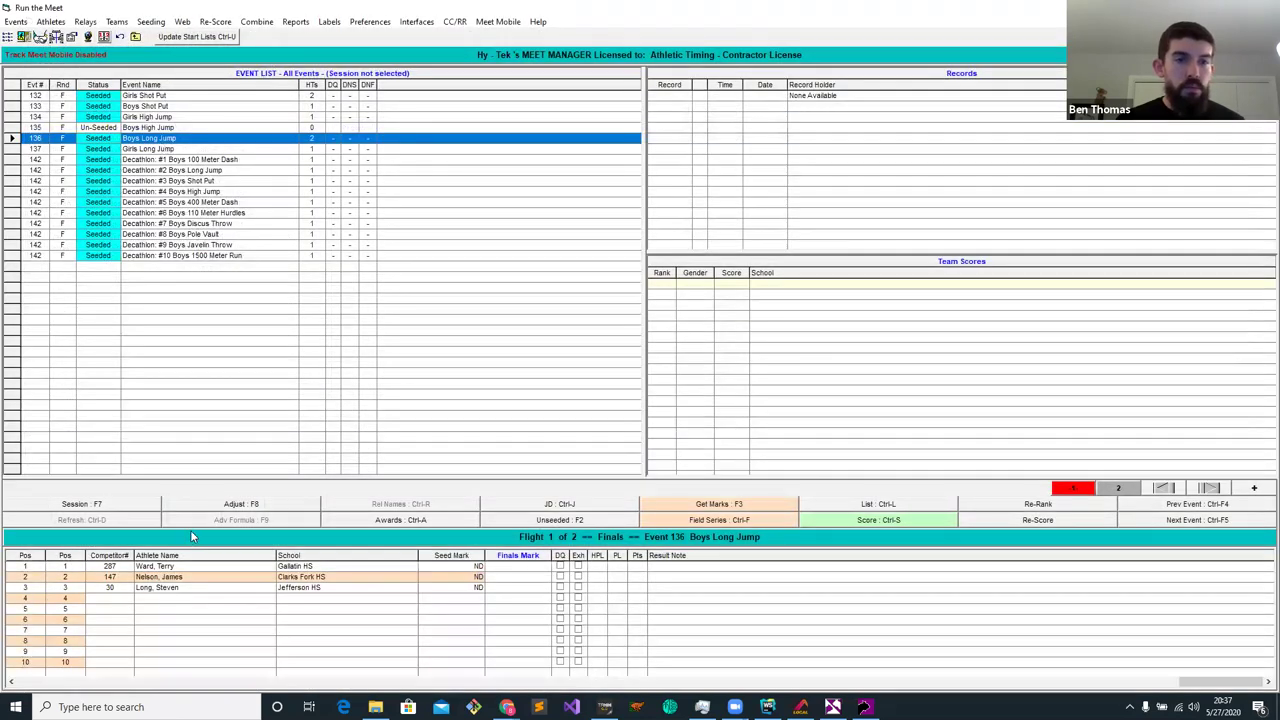
Place the new athlete in heat 1, lane 4 of the Boys Long Jump Finals and save the adjusted seeding
key(F8)
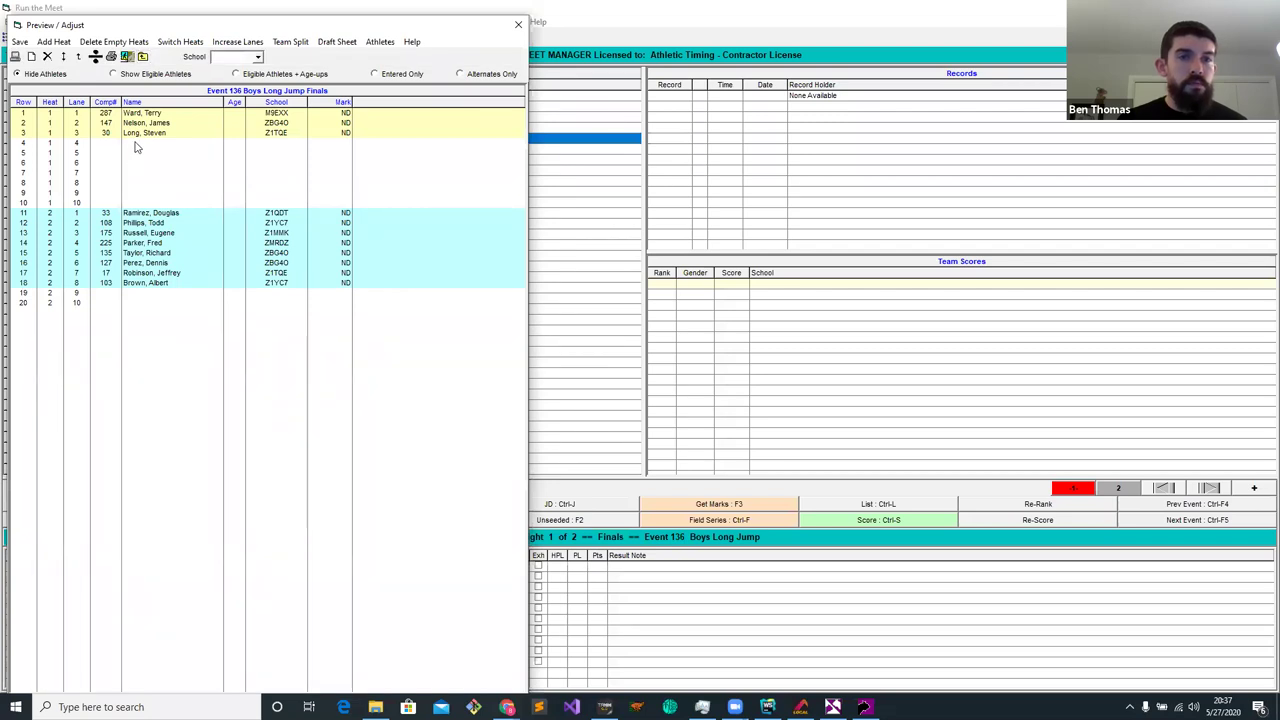
double_click(138, 143)
text(SMITH)
key(Down)
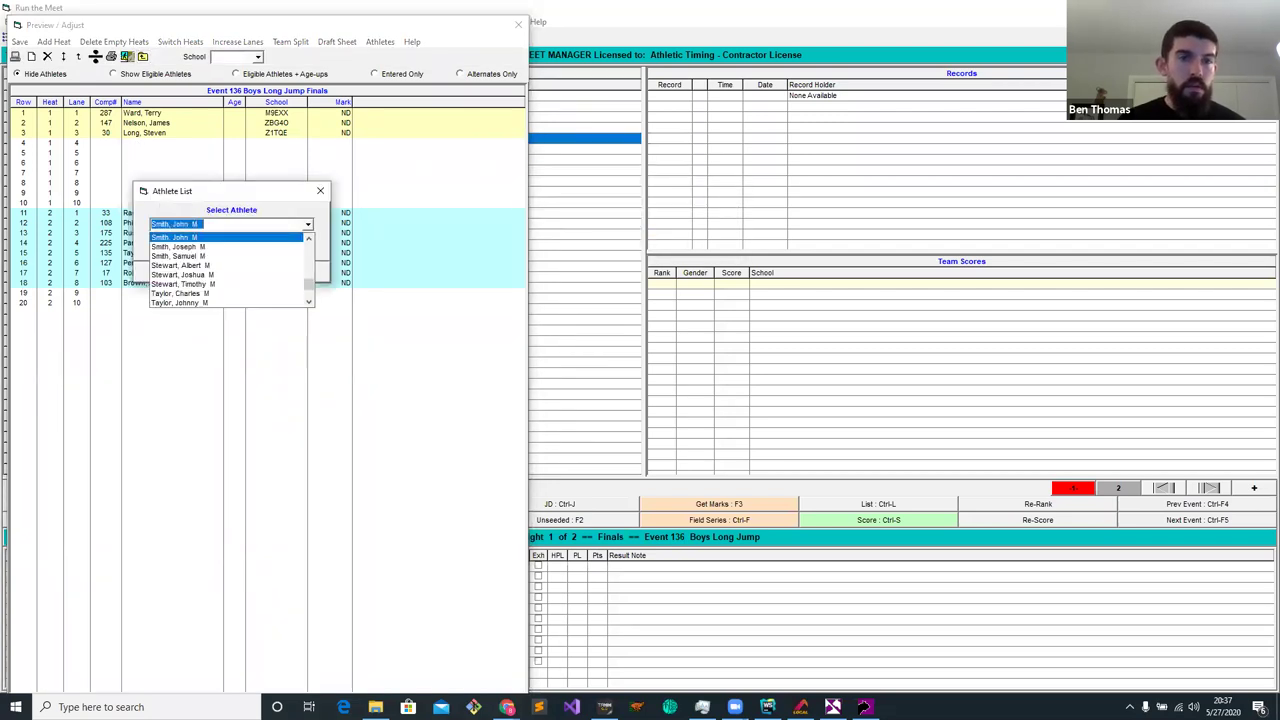
click(230, 227)
click(214, 273)
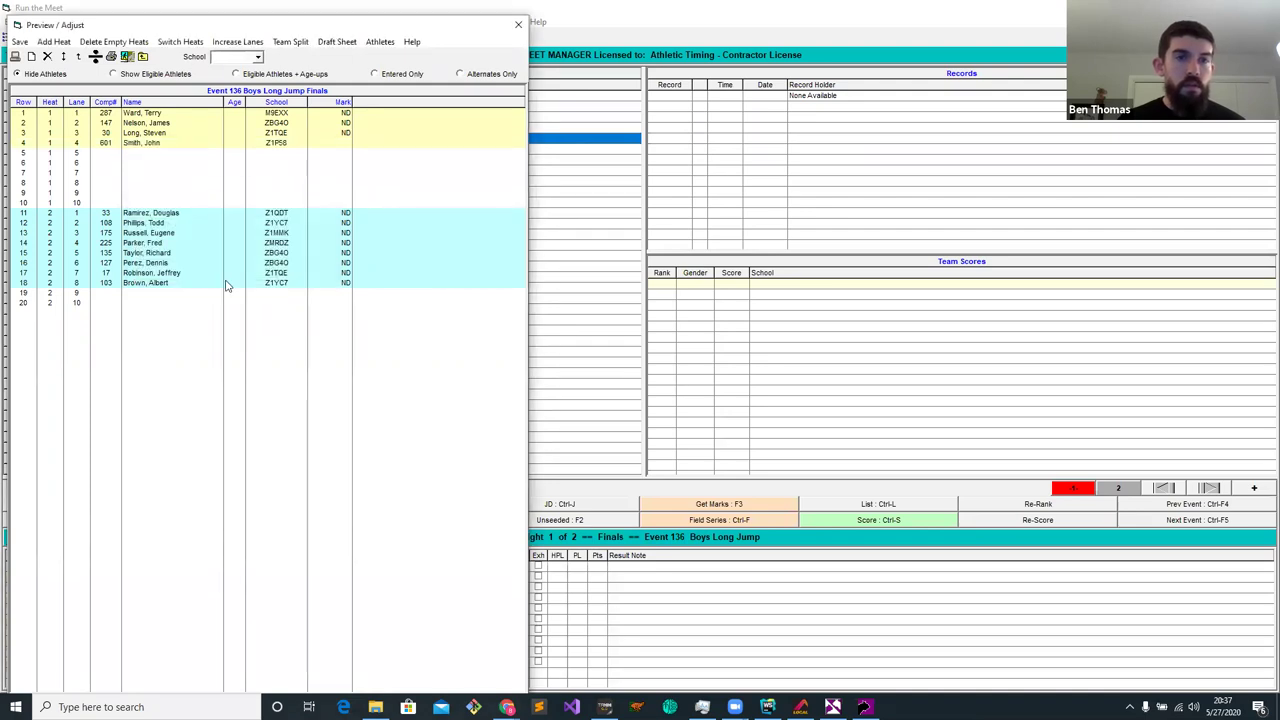
click(22, 41)
Set the new athlete's competitor number to 2000 and return to the Run the Meet screen
click(64, 22)
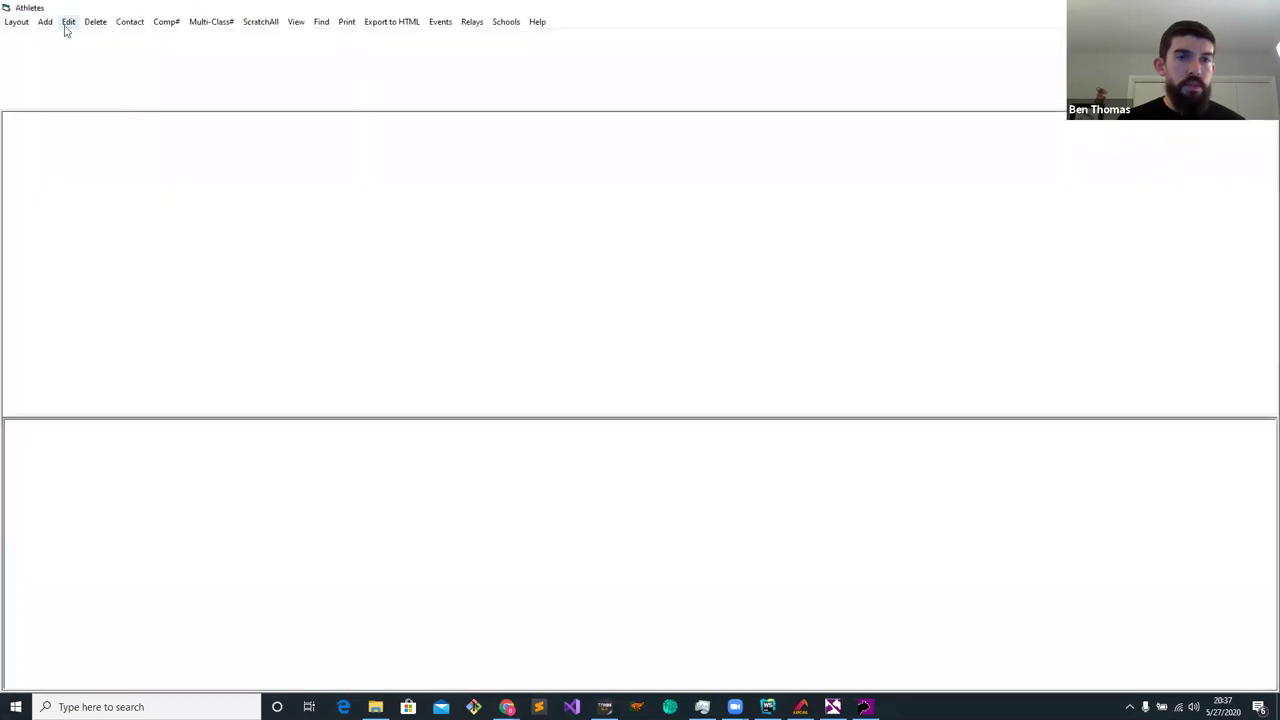
double_click(411, 175)
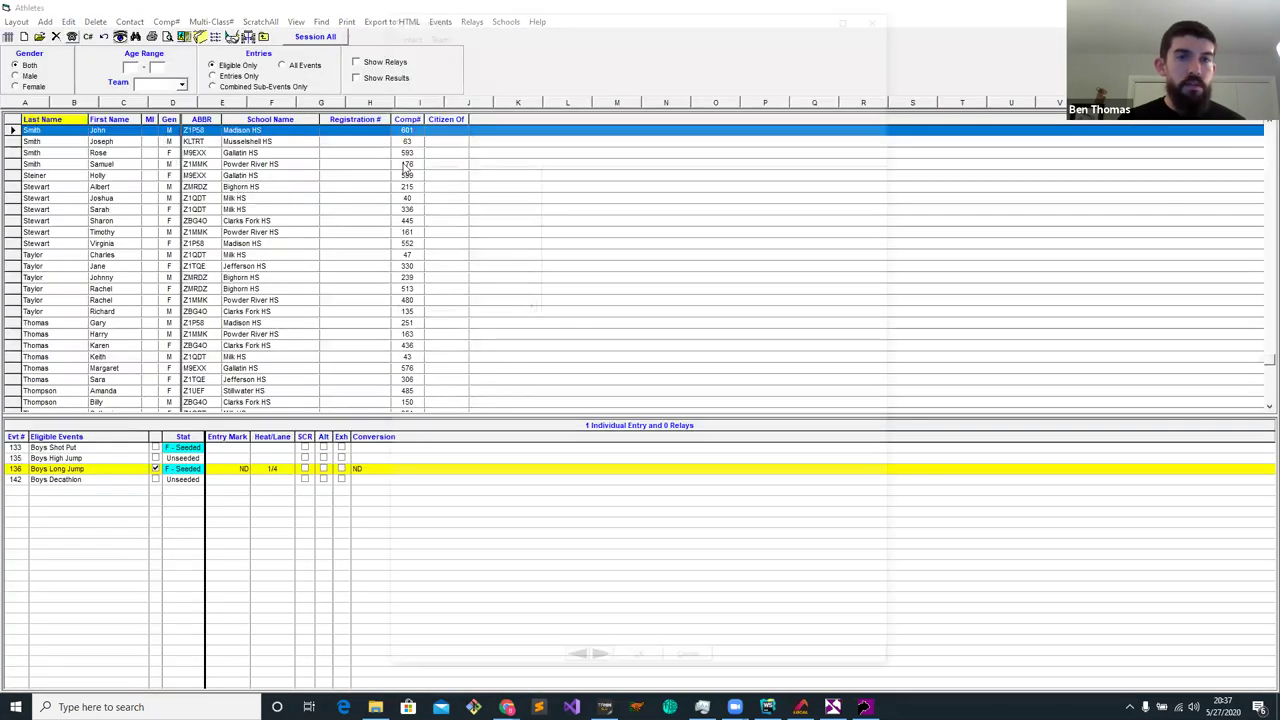
drag(577, 19, 254, 45)
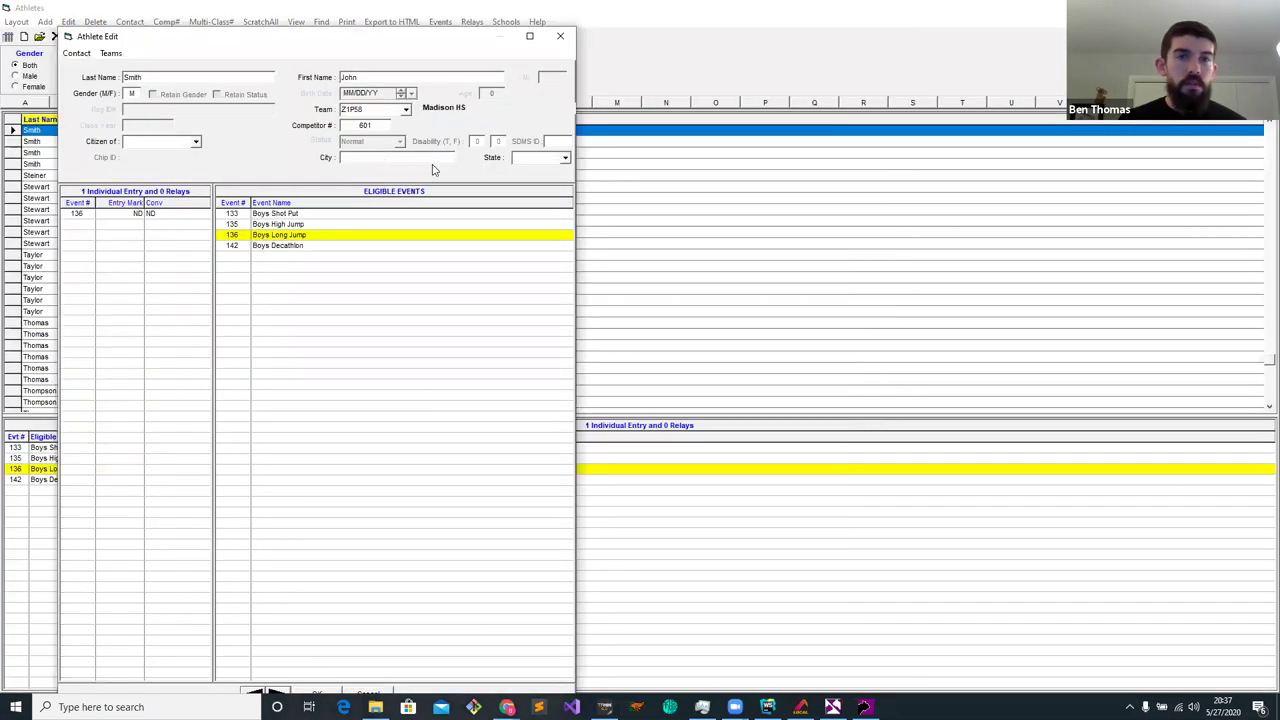
double_click(373, 128)
text(2000)
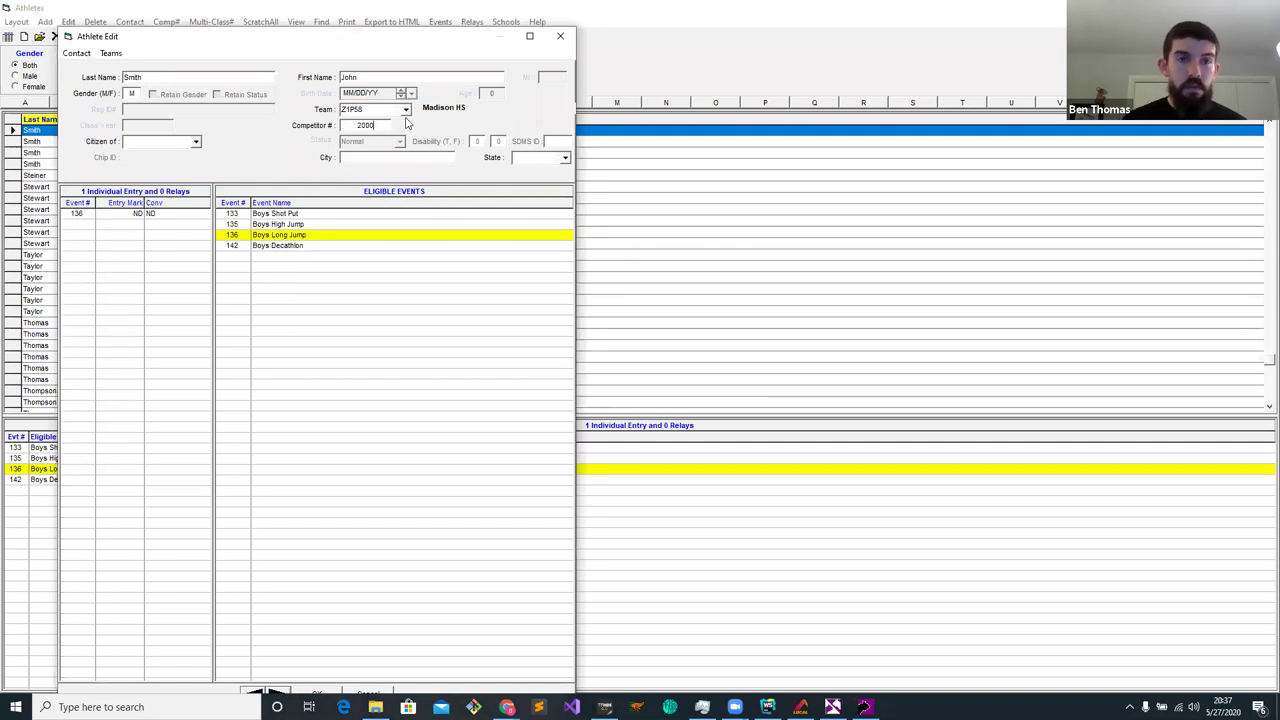
click(315, 676)
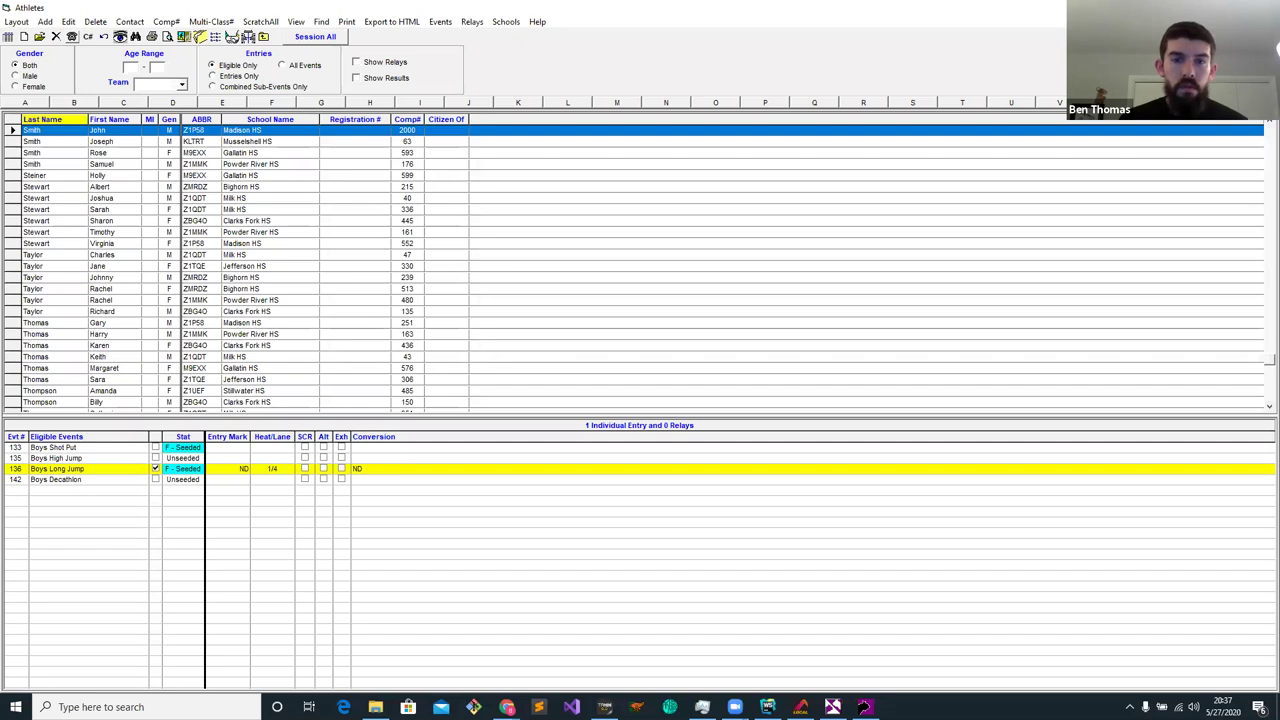
click(522, 697)
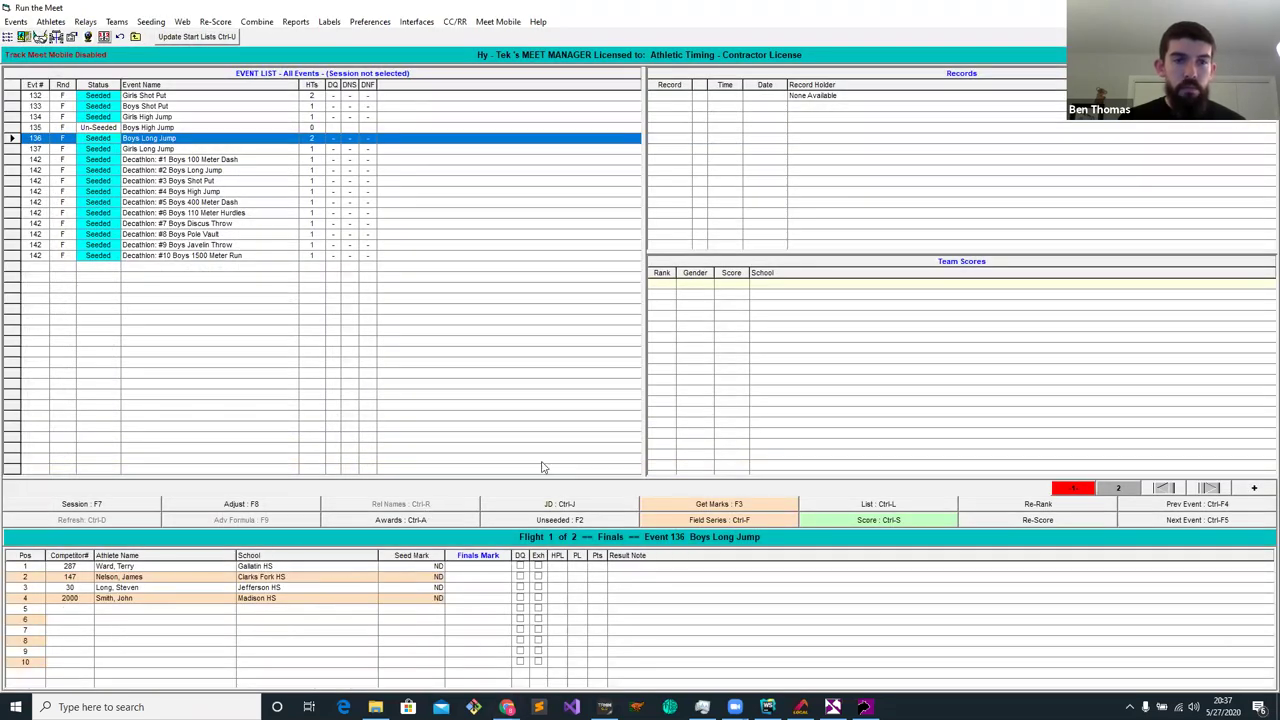
Try to import the Boys Long Jump marks, and set the event's results measurement to Metric in its event settings
click(719, 504)
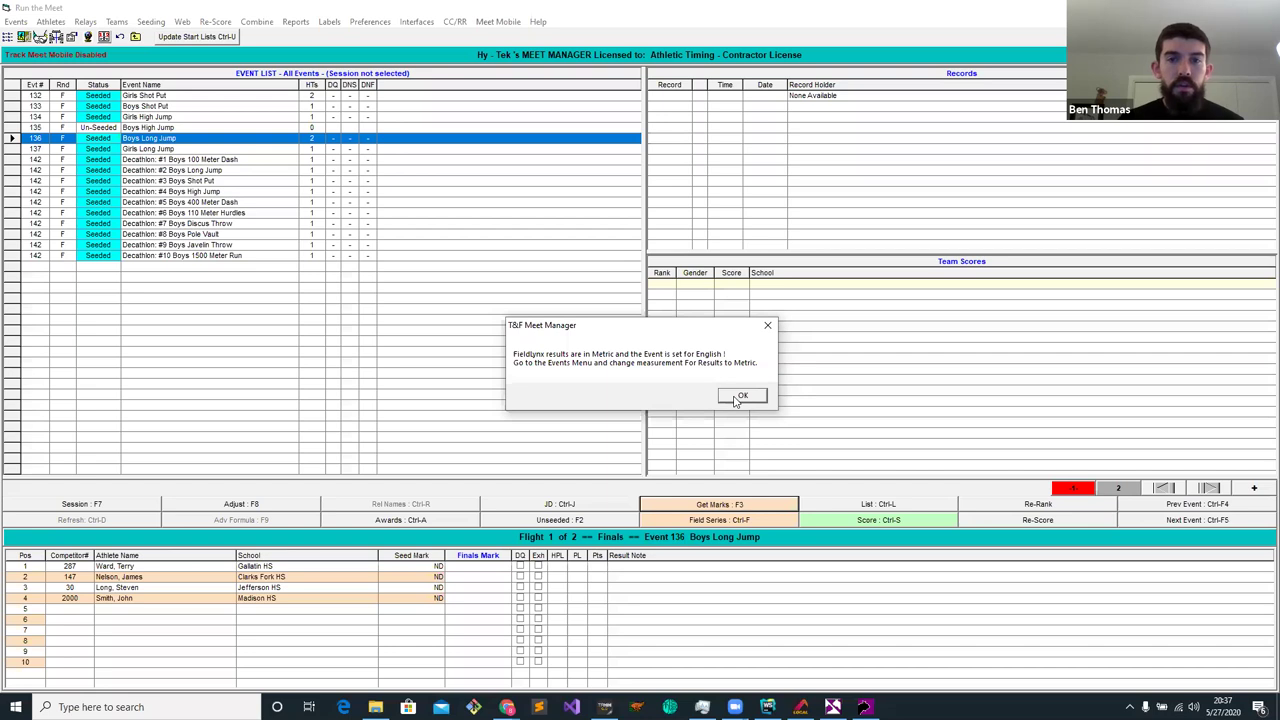
click(738, 396)
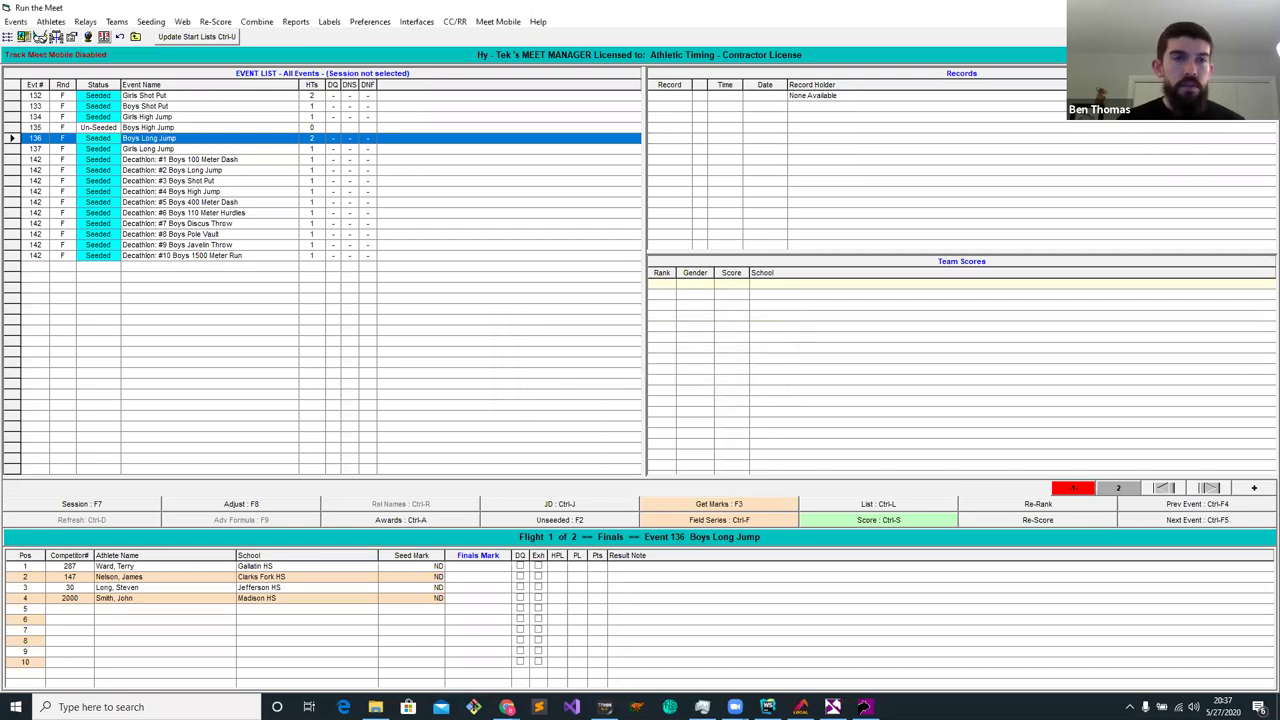
click(22, 21)
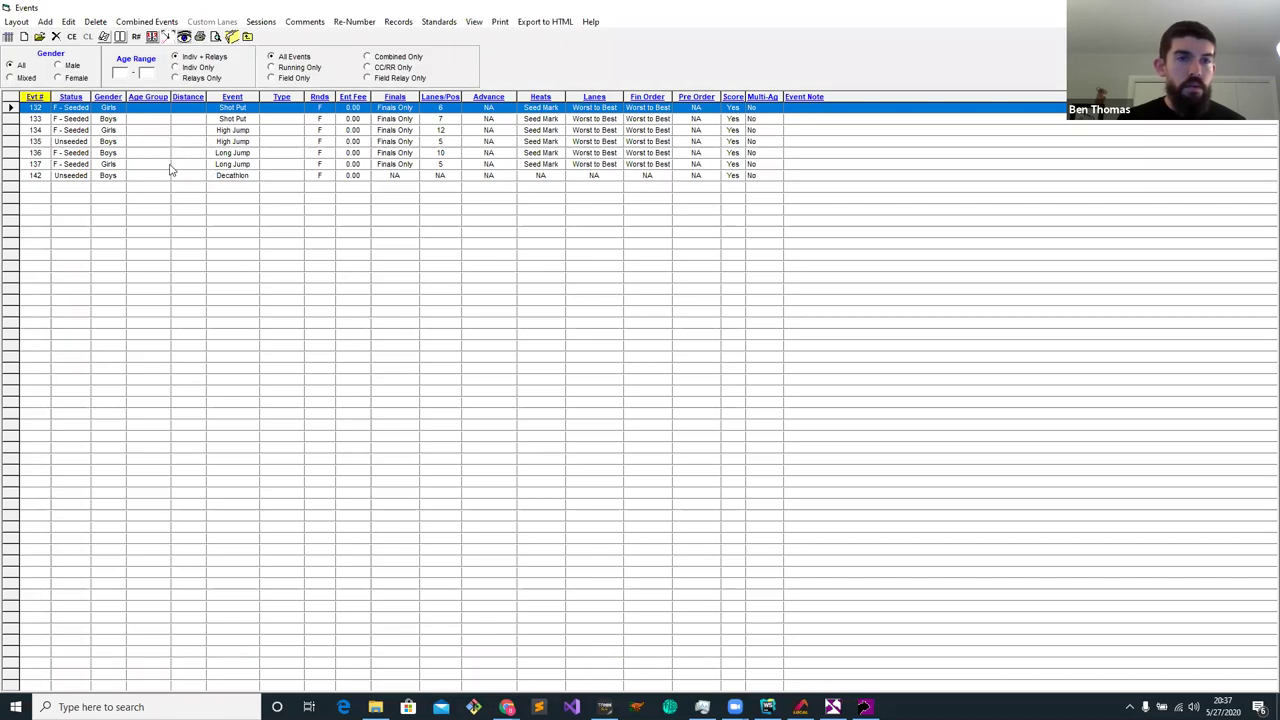
double_click(167, 155)
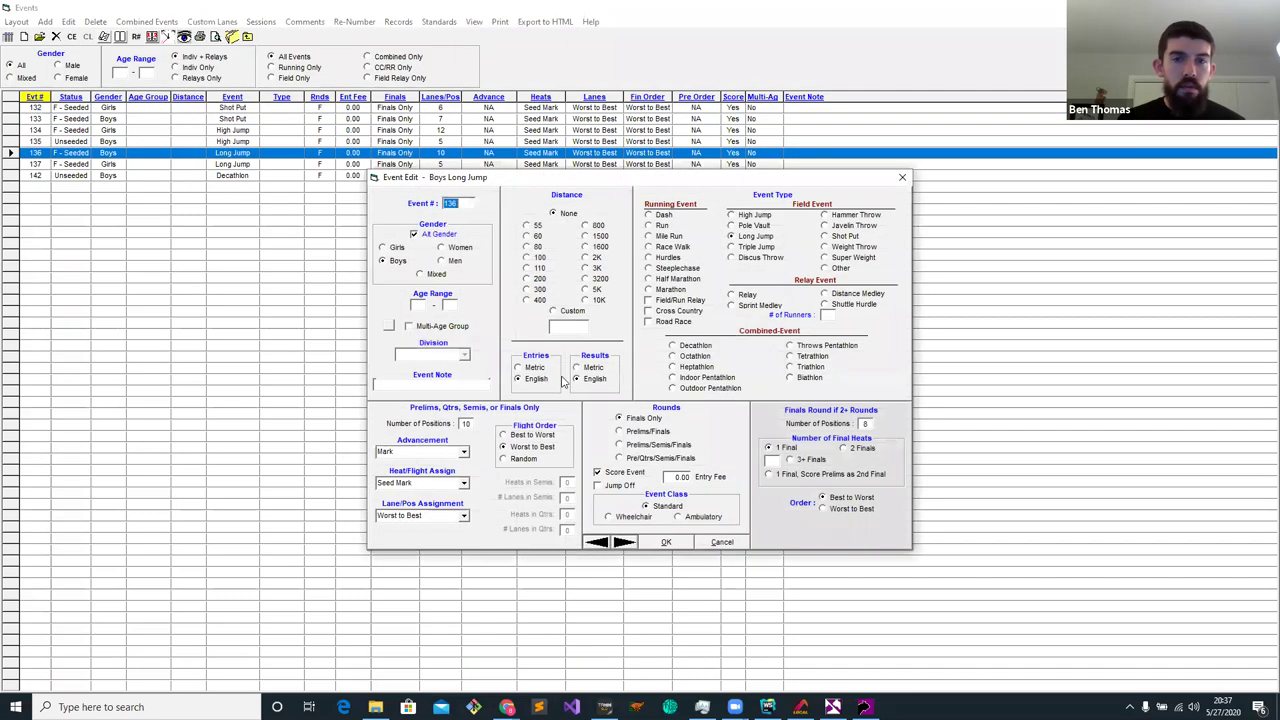
click(666, 541)
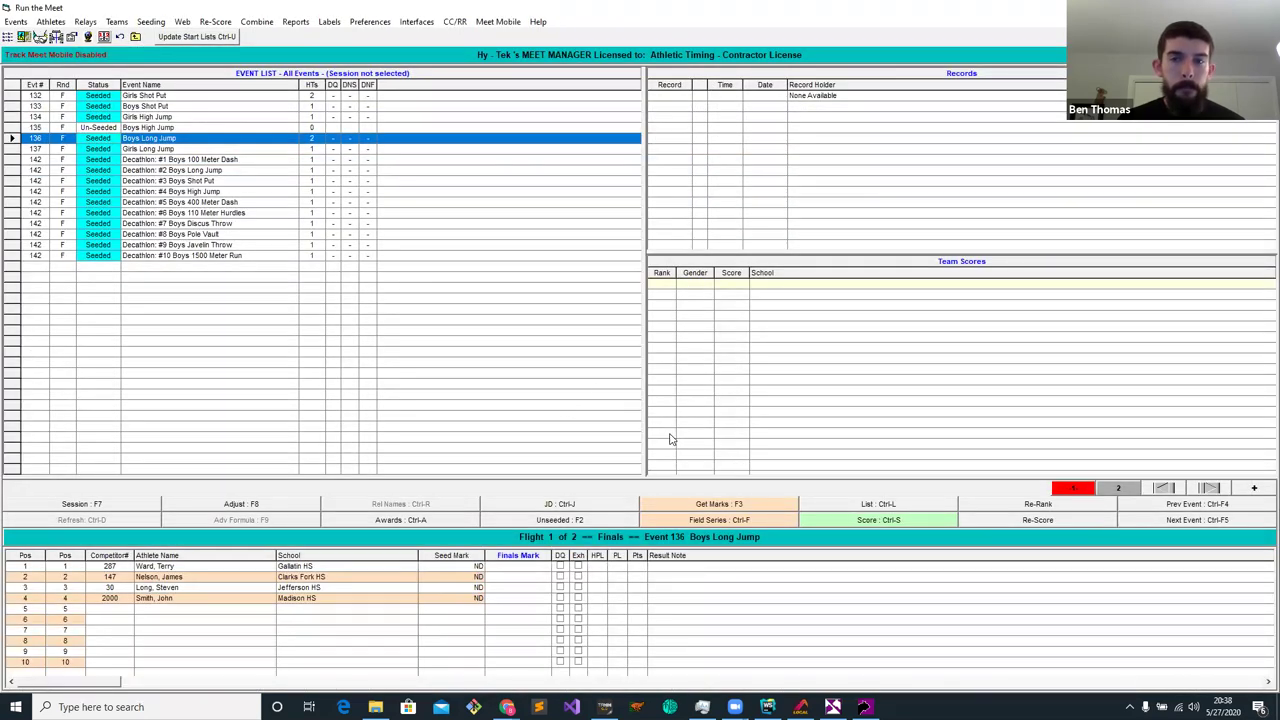
Get the FieldLynx marks for flight 1 of the Boys Long Jump Finals and check the flight's athlete list in FieldLynx
click(719, 503)
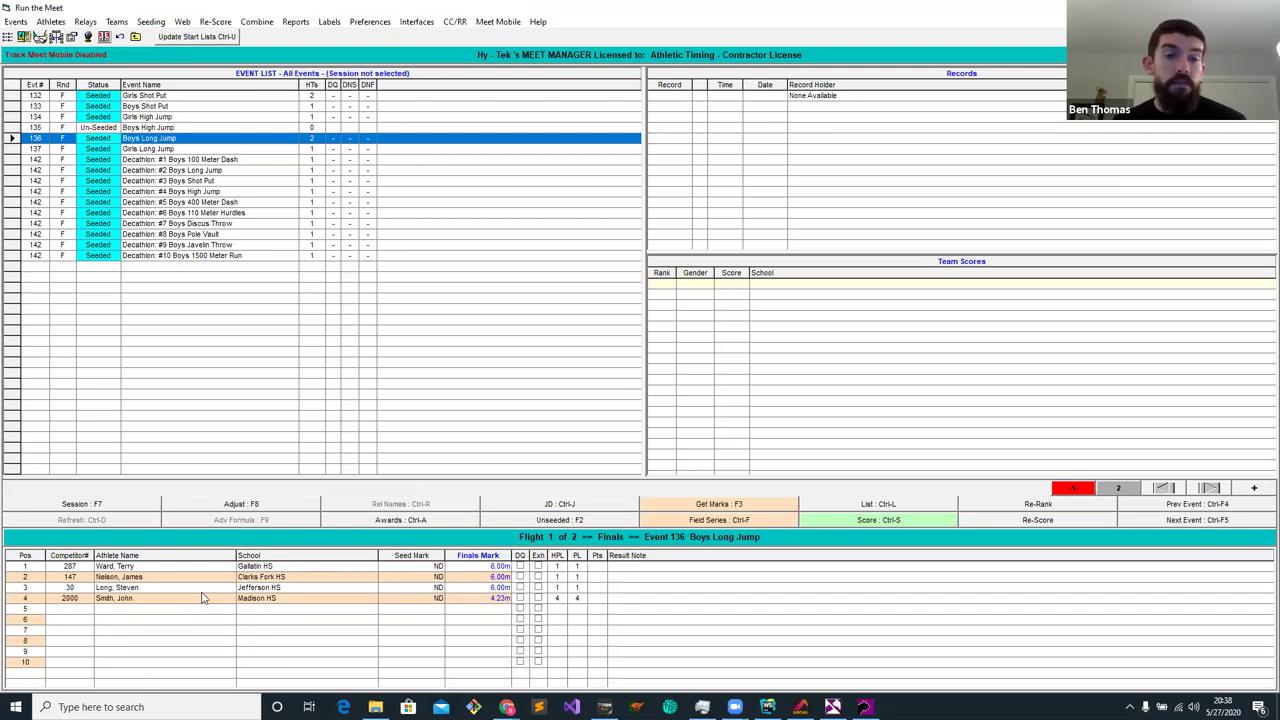
click(866, 707)
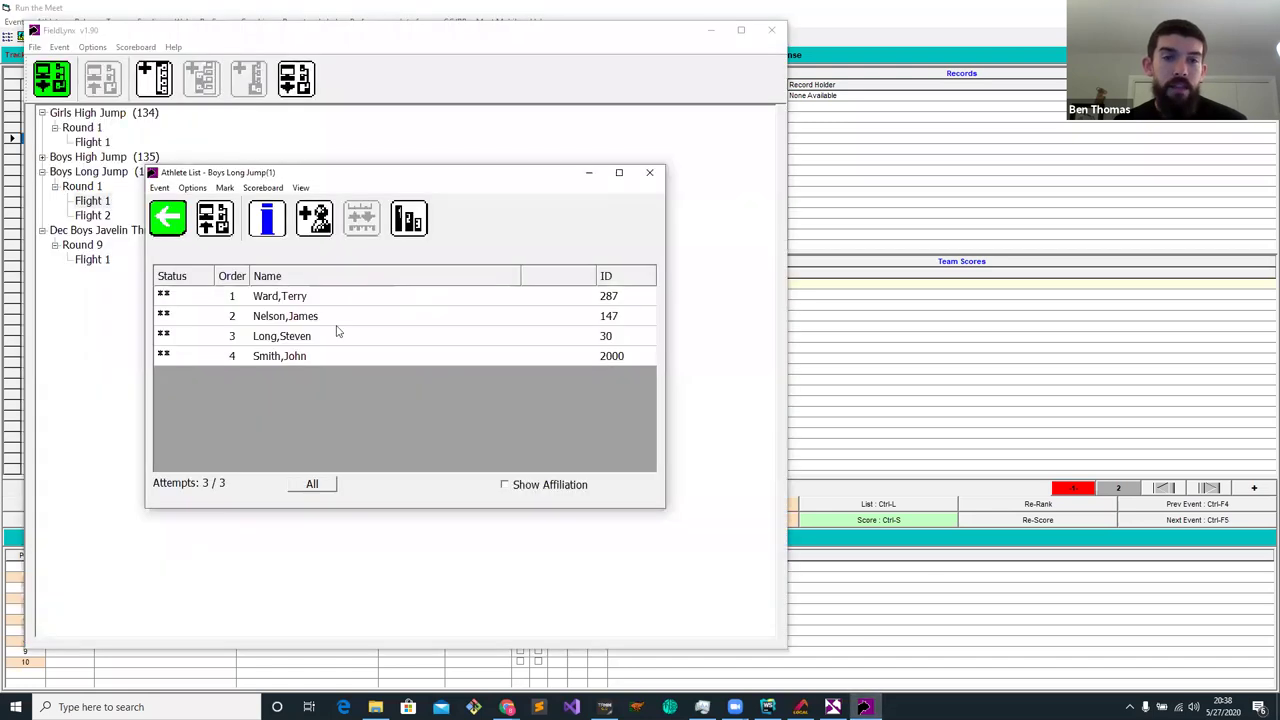
click(853, 618)
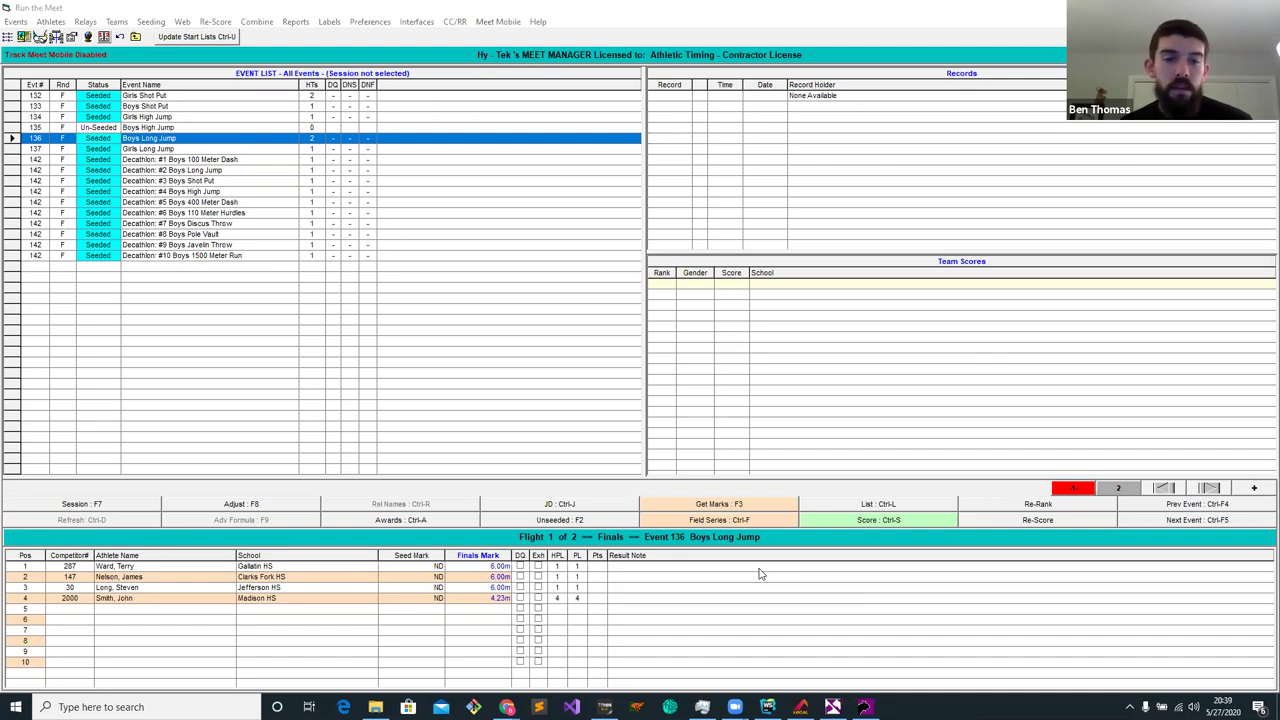
Switch to the Chrome browser, view the meet's active scoreboards and open the AthleticLIVE Local settings overview
mouse_move(507, 707)
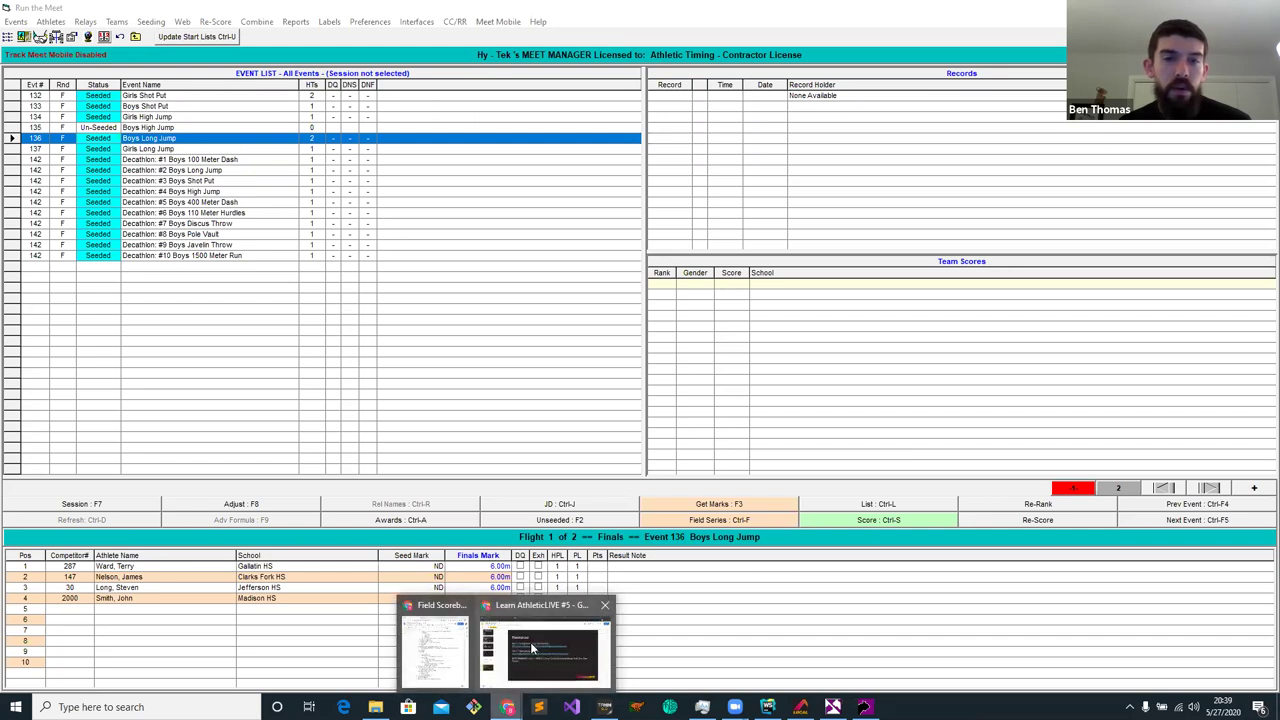
click(532, 648)
click(100, 20)
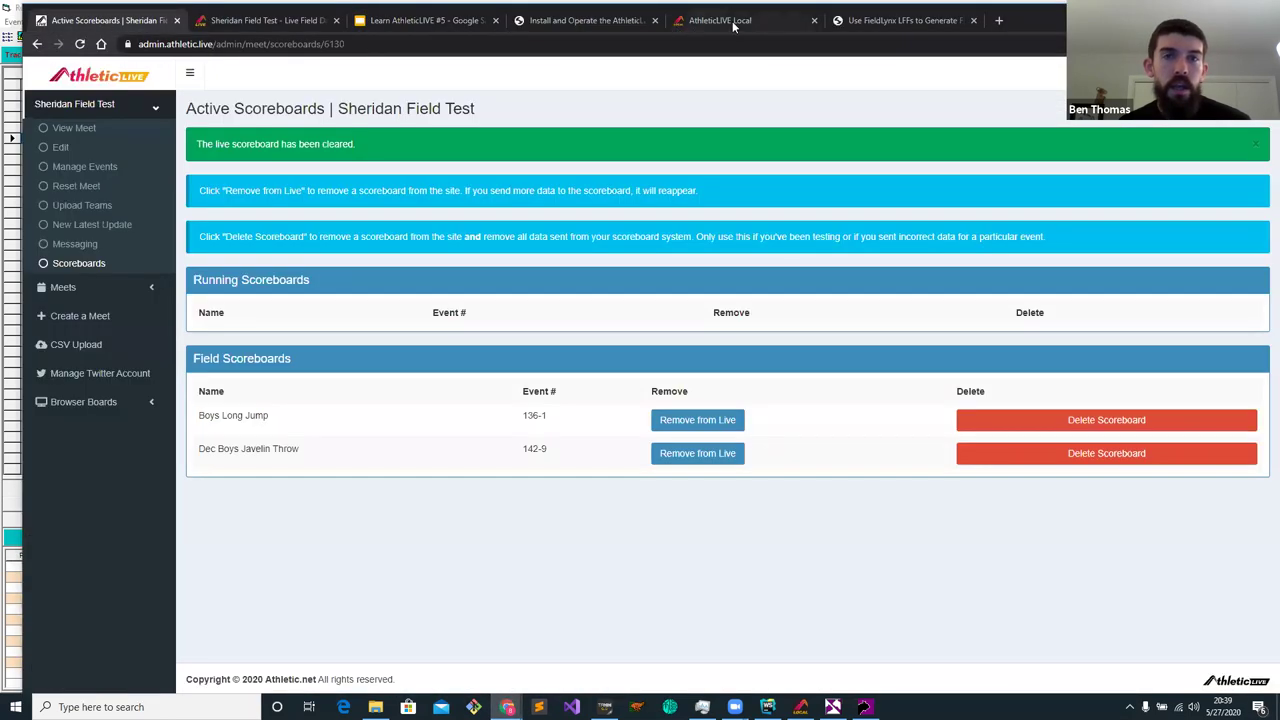
click(733, 22)
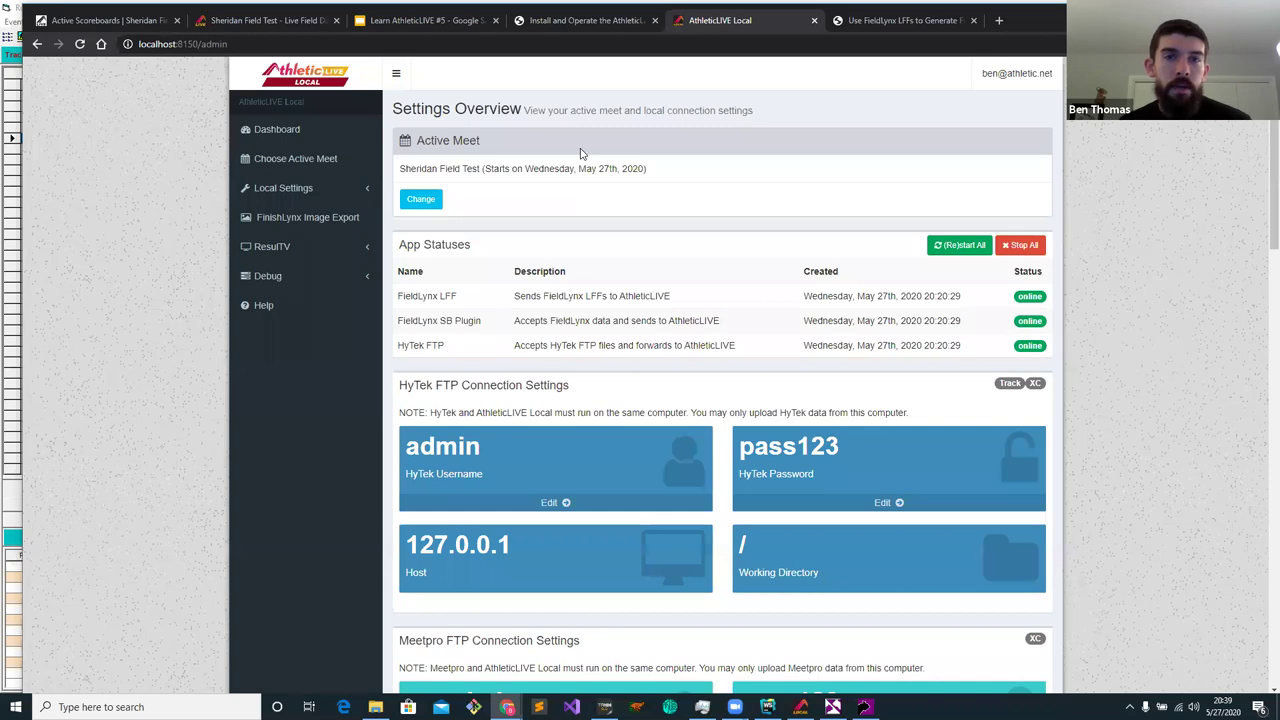